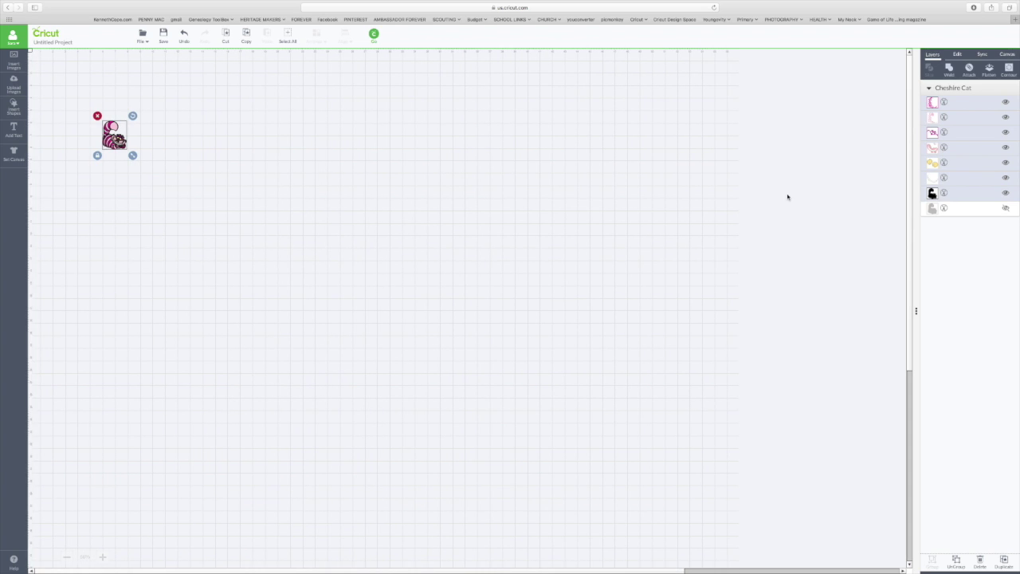
Set the Cheshire Cat's height to 33 in and move it into the canvas's upper-left corner
{"action": "left_click", "coordinate": [956, 54]}
{"action": "double_click", "coordinate": [950, 106]}
{"action": "type", "text": "33"}
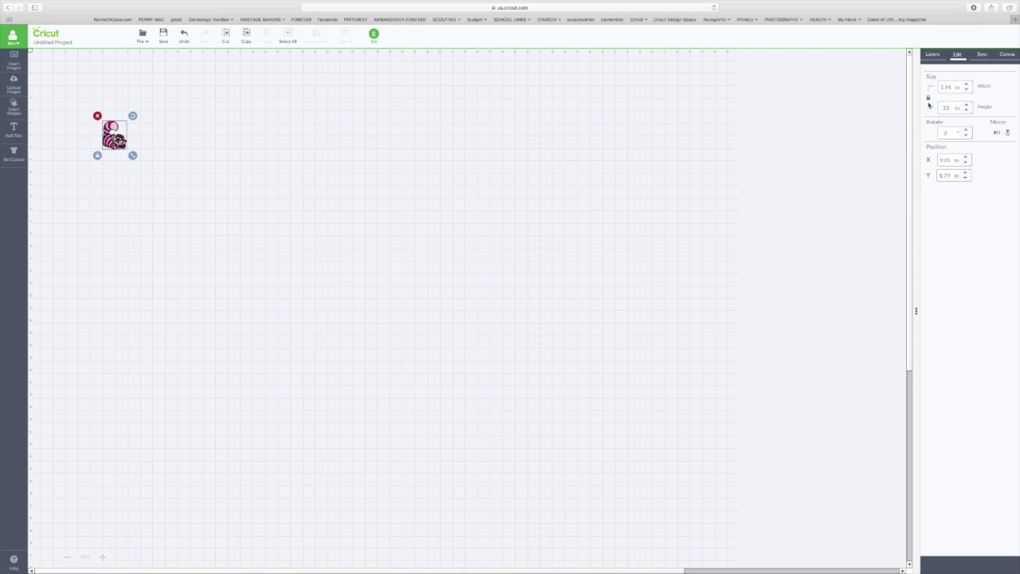
{"action": "key", "text": "Return"}
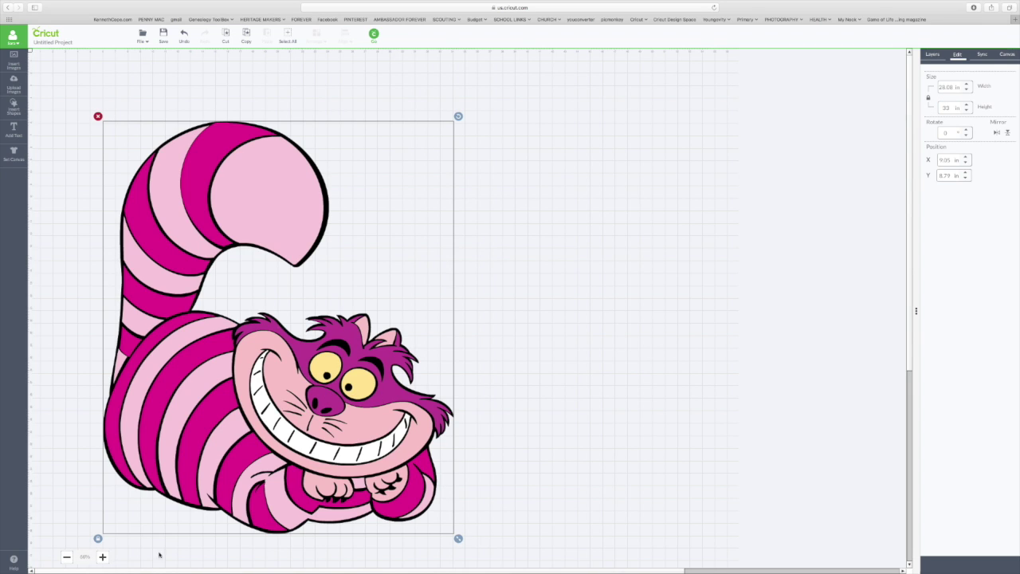
{"action": "left_click_drag", "start_coordinate": [334, 503], "coordinate": [260, 428]}
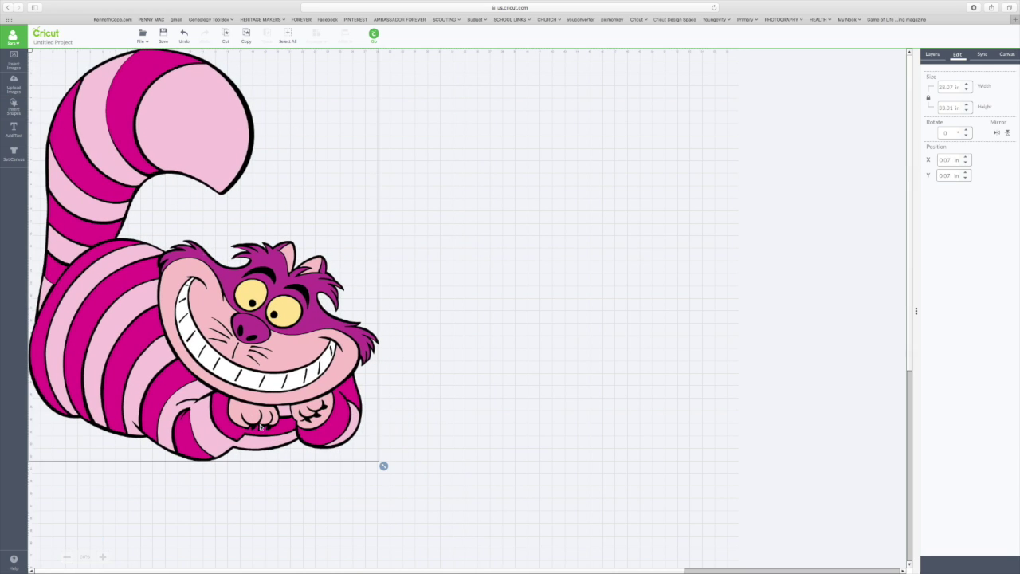
Ungroup the Cheshire Cat and hide its white, yellow, purple and pink layers, keeping only the black silhouette shown
{"action": "right_click", "coordinate": [227, 128]}
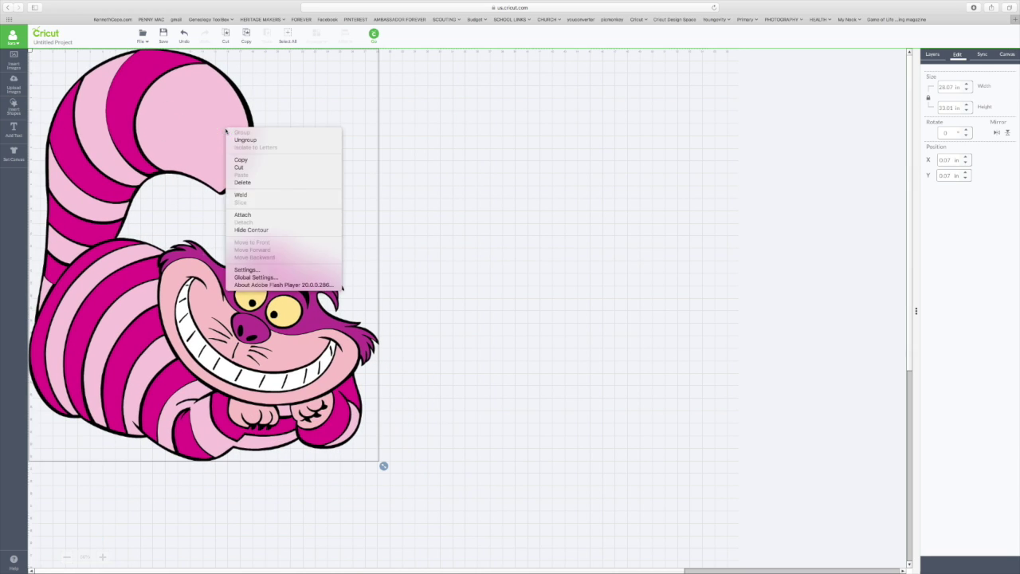
{"action": "left_click", "coordinate": [242, 140]}
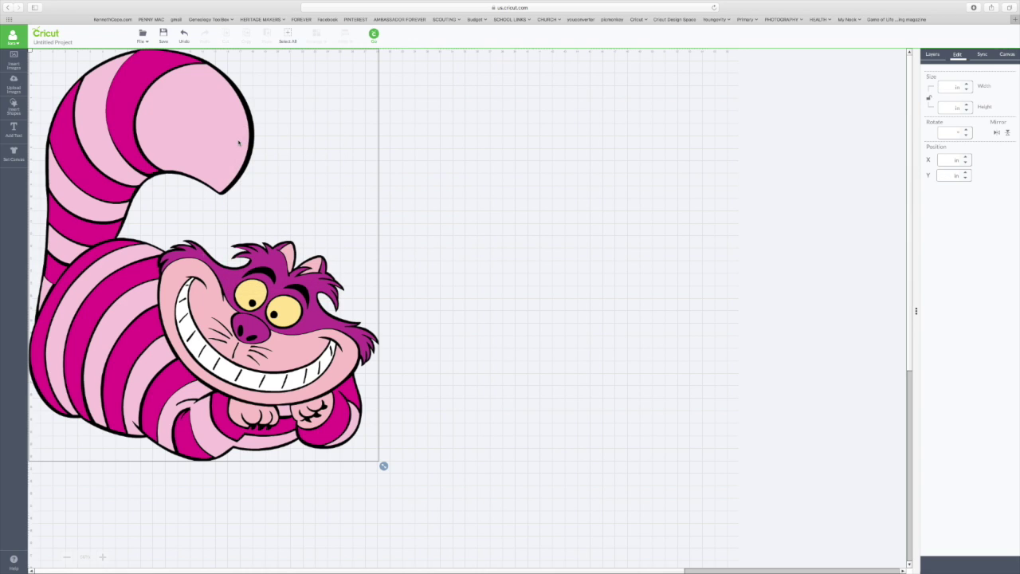
{"action": "left_click", "coordinate": [924, 58]}
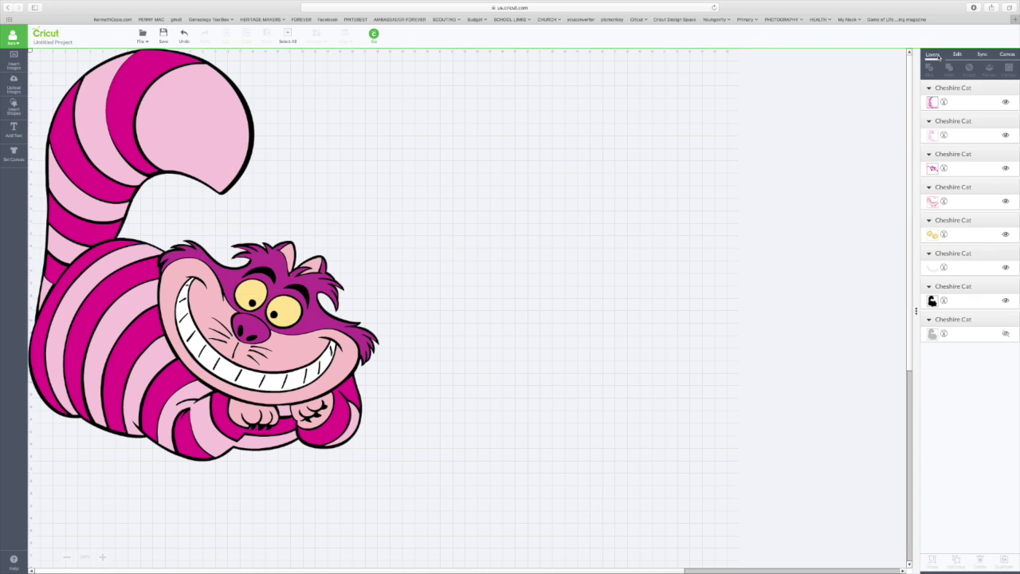
{"action": "left_click", "coordinate": [1005, 266]}
{"action": "left_click", "coordinate": [1005, 233]}
{"action": "left_click", "coordinate": [1005, 201]}
{"action": "left_click", "coordinate": [1006, 169]}
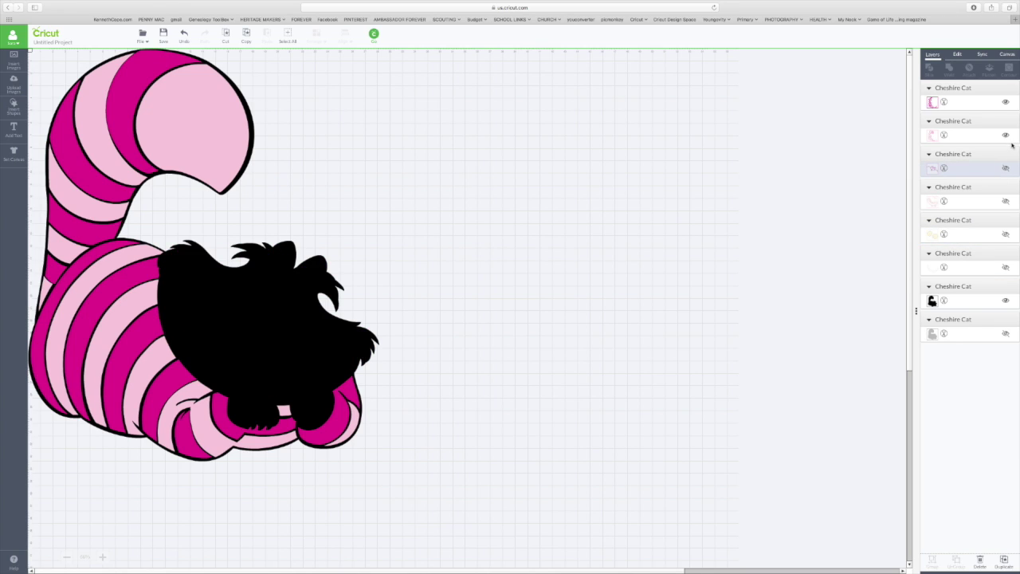
{"action": "left_click", "coordinate": [1005, 134]}
{"action": "left_click", "coordinate": [1005, 102]}
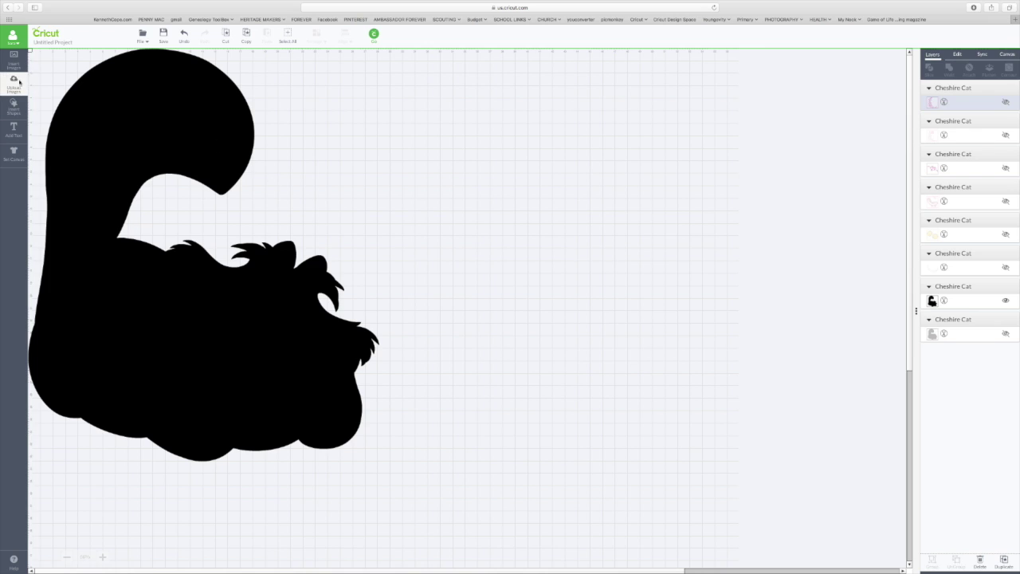
Insert a square, place it in the empty area beside the silhouette and set its height to 11.4 in
{"action": "left_click", "coordinate": [16, 107]}
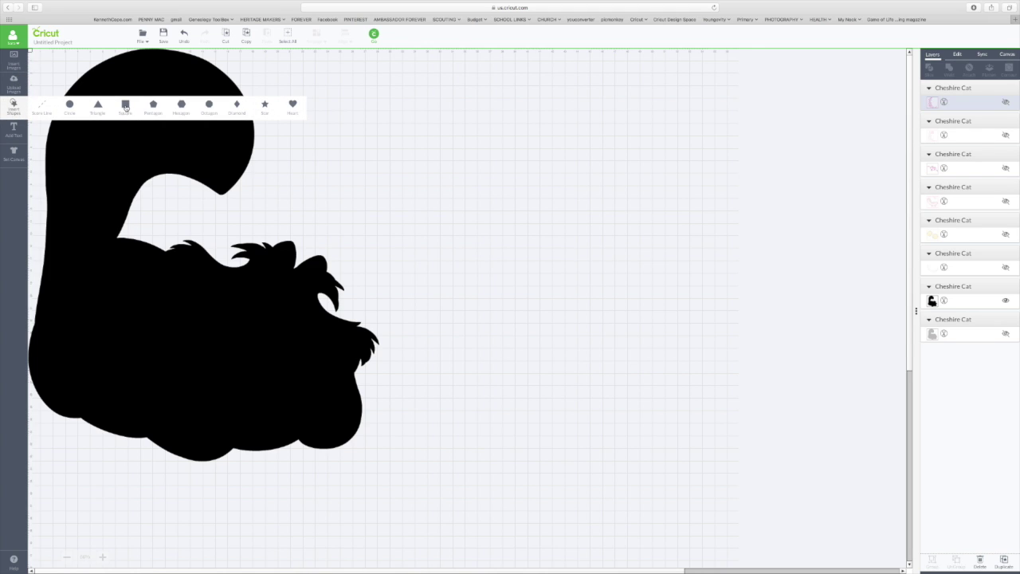
{"action": "left_click", "coordinate": [125, 106]}
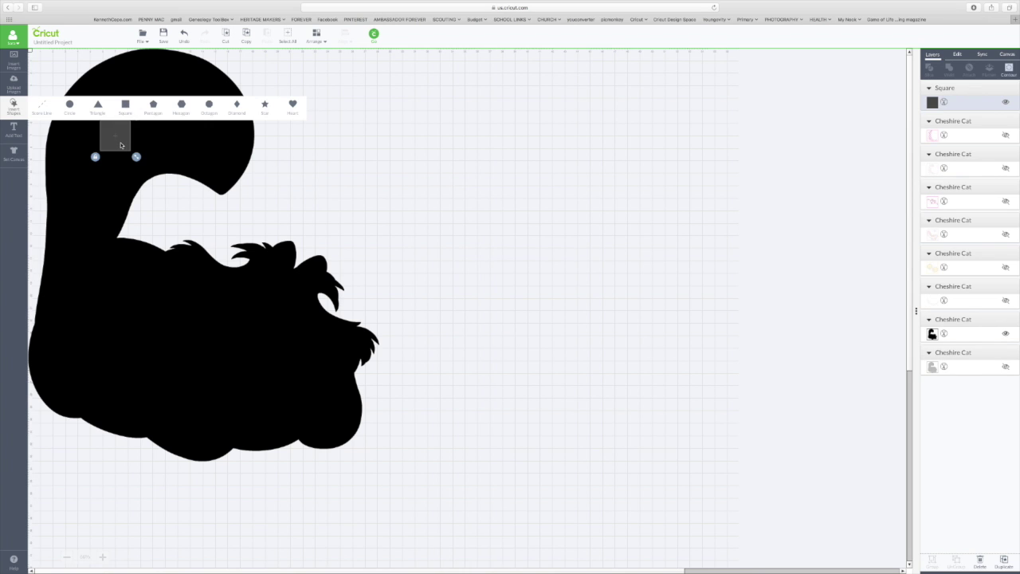
{"action": "left_click", "coordinate": [121, 144]}
{"action": "left_click_drag", "start_coordinate": [119, 138], "coordinate": [370, 149]}
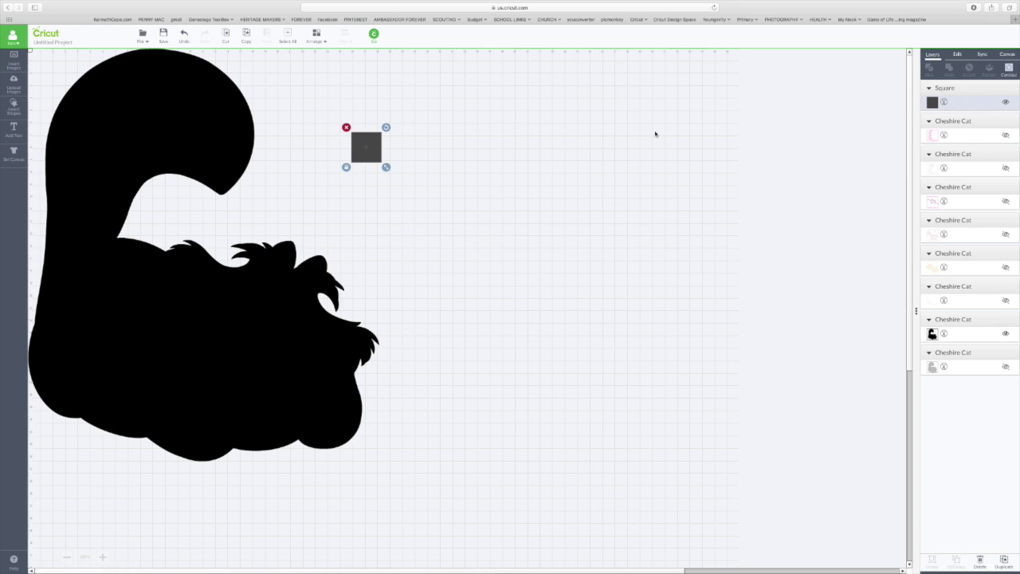
{"action": "left_click", "coordinate": [956, 56]}
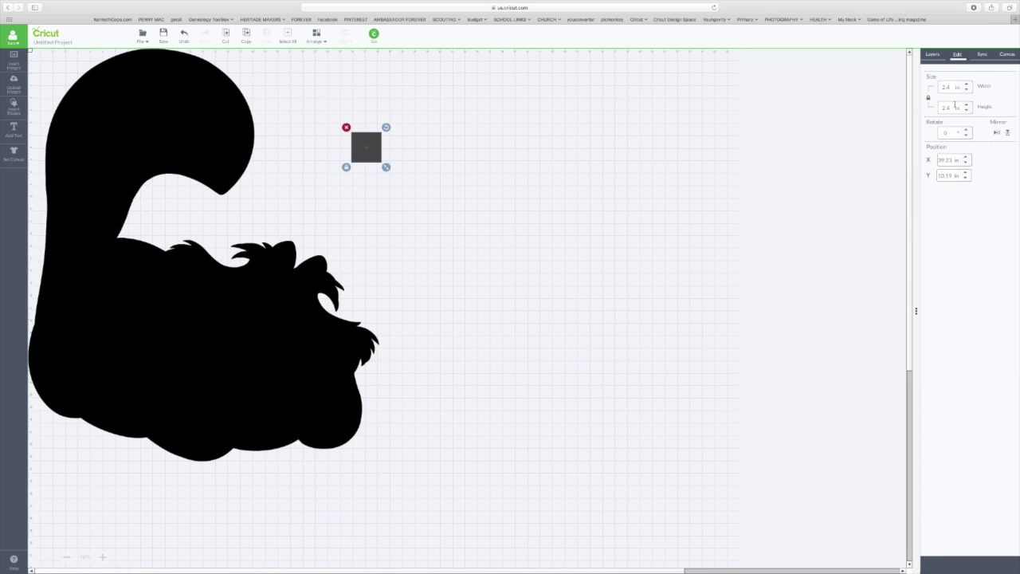
{"action": "left_click", "coordinate": [937, 107]}
{"action": "key", "text": "Return"}
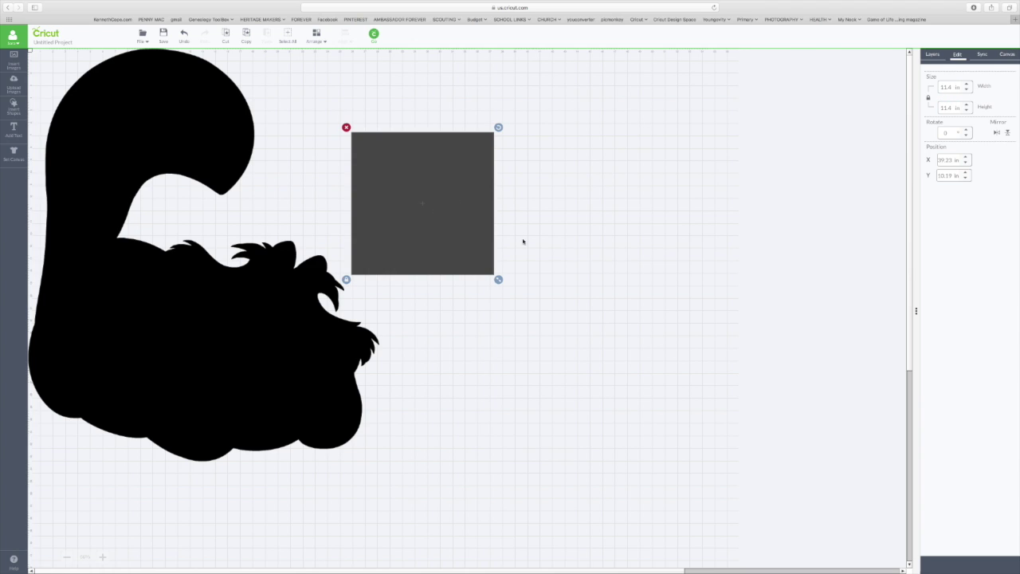
Move the 11.4 in square over the cat's tail, into the canvas's upper-left corner at X 0, Y 0
{"action": "left_click_drag", "start_coordinate": [455, 189], "coordinate": [154, 109]}
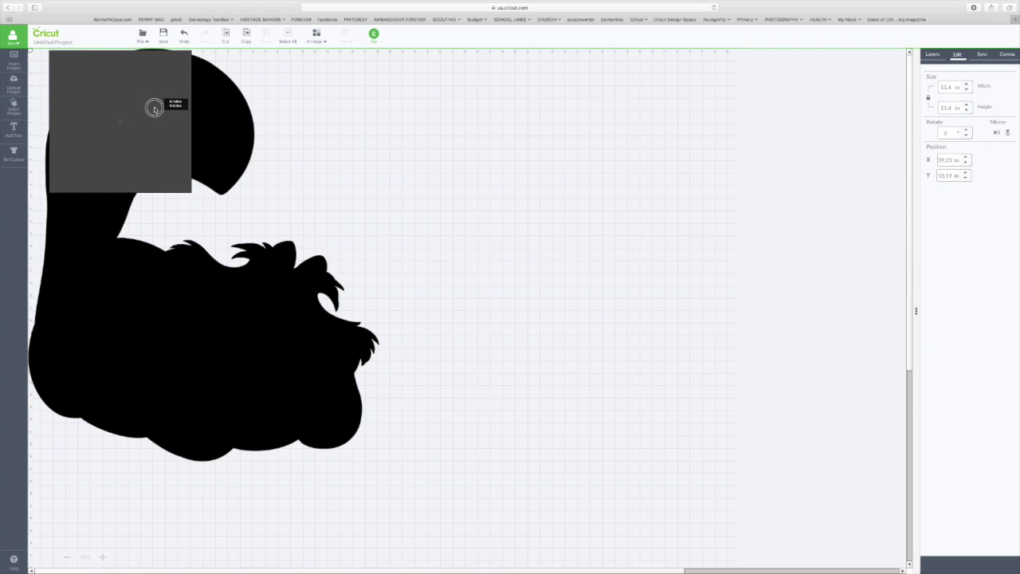
{"action": "mouse_move", "coordinate": [154, 109]}
{"action": "left_mouse_down"}
{"action": "mouse_move", "coordinate": [119, 96]}
{"action": "mouse_move", "coordinate": [157, 102]}
{"action": "left_mouse_up"}
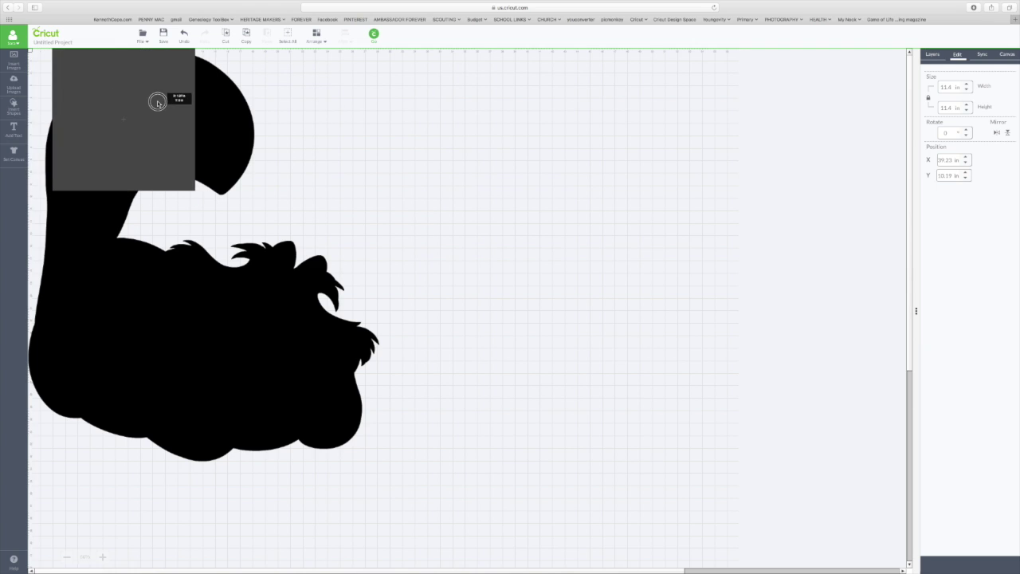
{"action": "left_click_drag", "start_coordinate": [156, 103], "coordinate": [122, 99]}
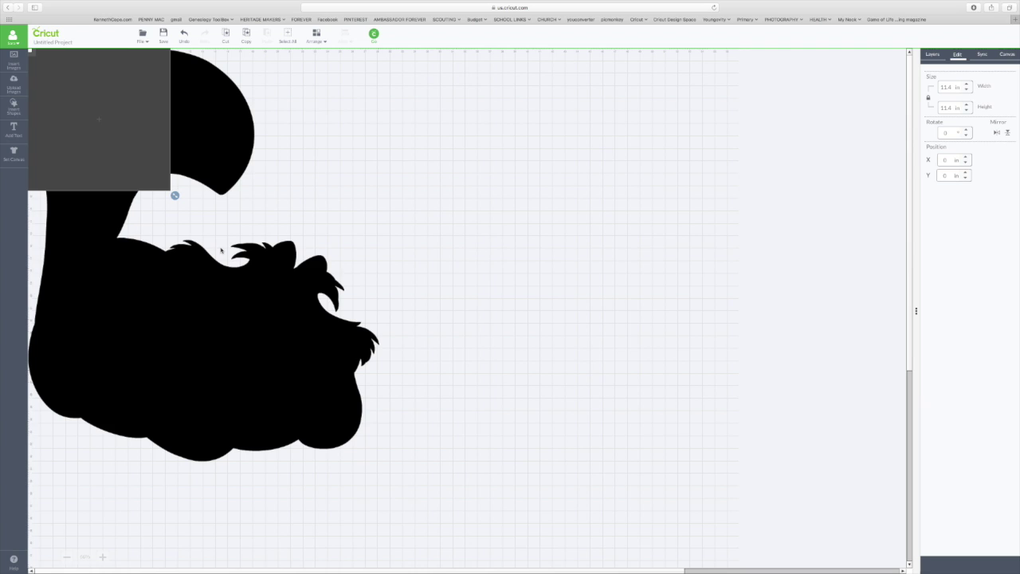
Slice the black cat silhouette with the square overlapping its tail
{"action": "left_click", "coordinate": [229, 129]}
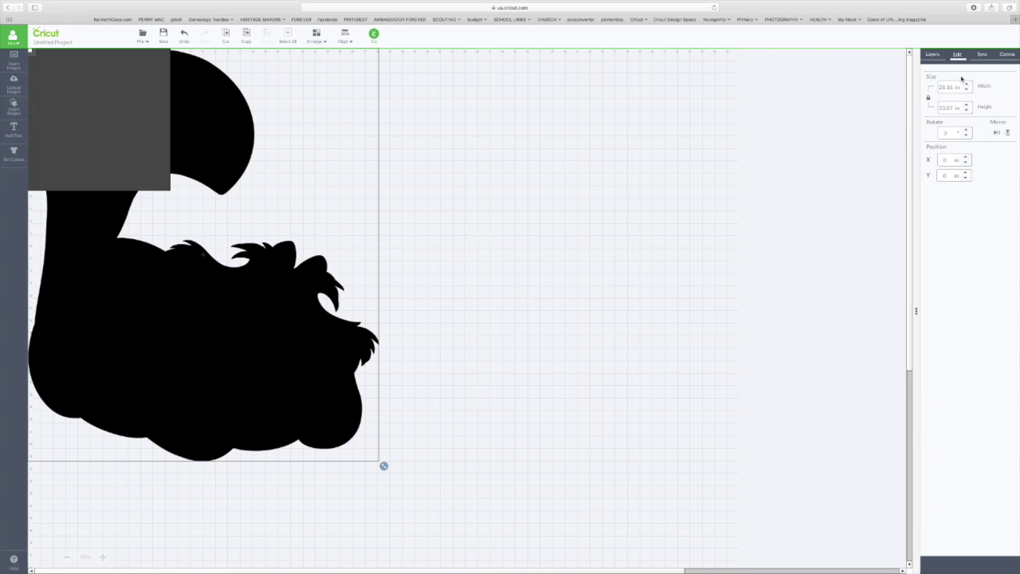
{"action": "left_click", "coordinate": [932, 55]}
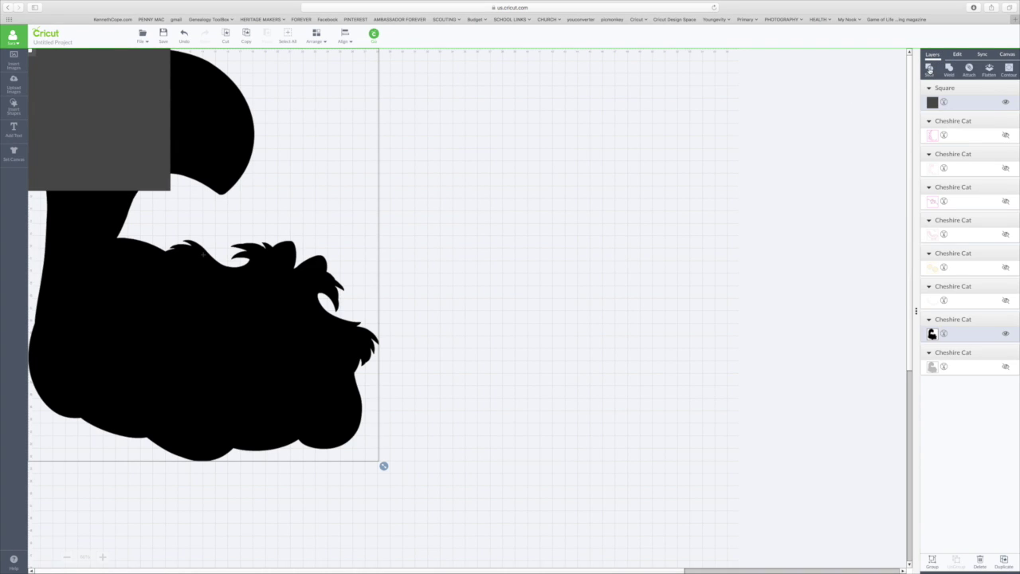
{"action": "left_click", "coordinate": [929, 68]}
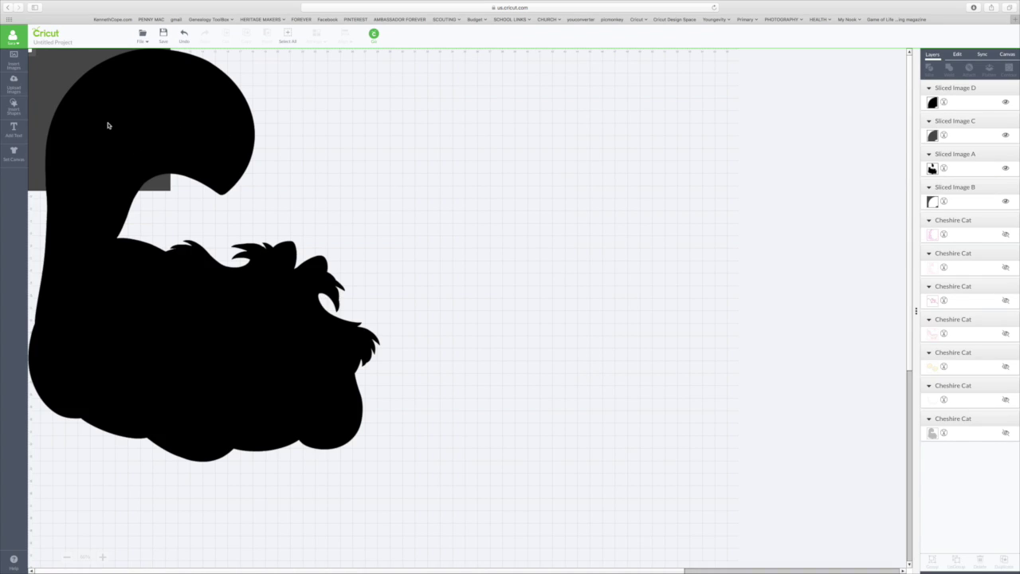
Spread the sliced black pieces apart on the canvas and delete the leftover gray pieces of the square
{"action": "left_click", "coordinate": [107, 125]}
{"action": "left_click_drag", "start_coordinate": [107, 119], "coordinate": [505, 213]}
{"action": "left_click_drag", "start_coordinate": [98, 135], "coordinate": [389, 184]}
{"action": "key", "text": "Delete"}
{"action": "left_click", "coordinate": [157, 183]}
{"action": "left_click_drag", "start_coordinate": [224, 370], "coordinate": [304, 410]}
{"action": "left_click", "coordinate": [69, 124]}
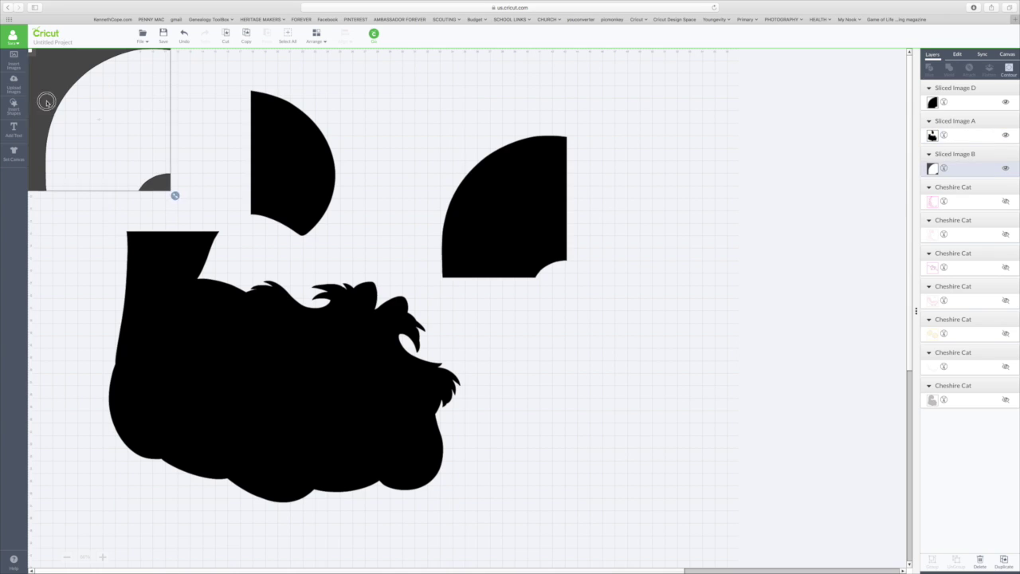
{"action": "left_click_drag", "start_coordinate": [68, 124], "coordinate": [129, 174]}
{"action": "left_click", "coordinate": [82, 96]}
Insert another square, set its height to 11.4 in and place it beside the cut tail piece, at about X 70, Y 10
{"action": "left_click", "coordinate": [13, 106]}
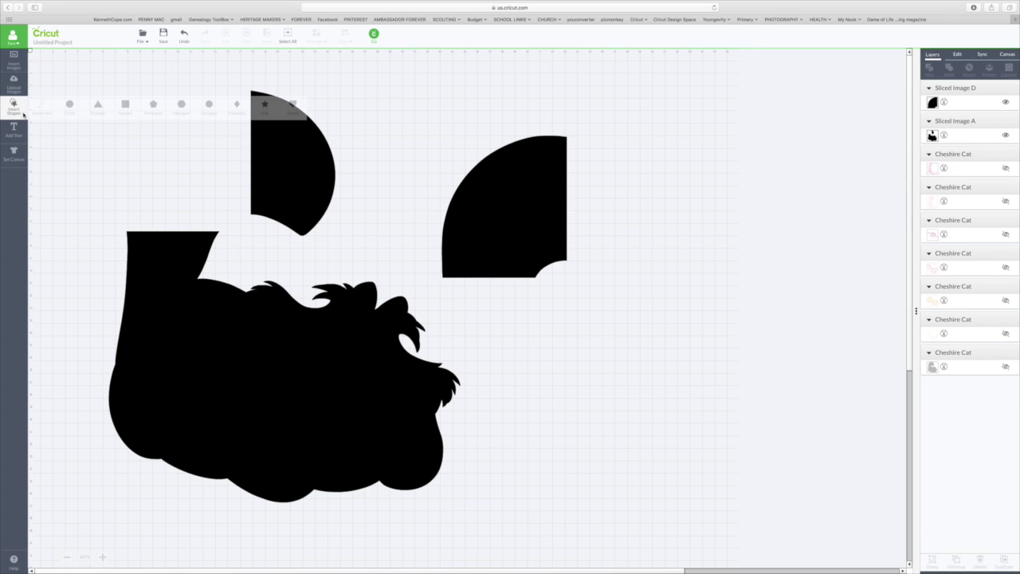
{"action": "left_click", "coordinate": [126, 106]}
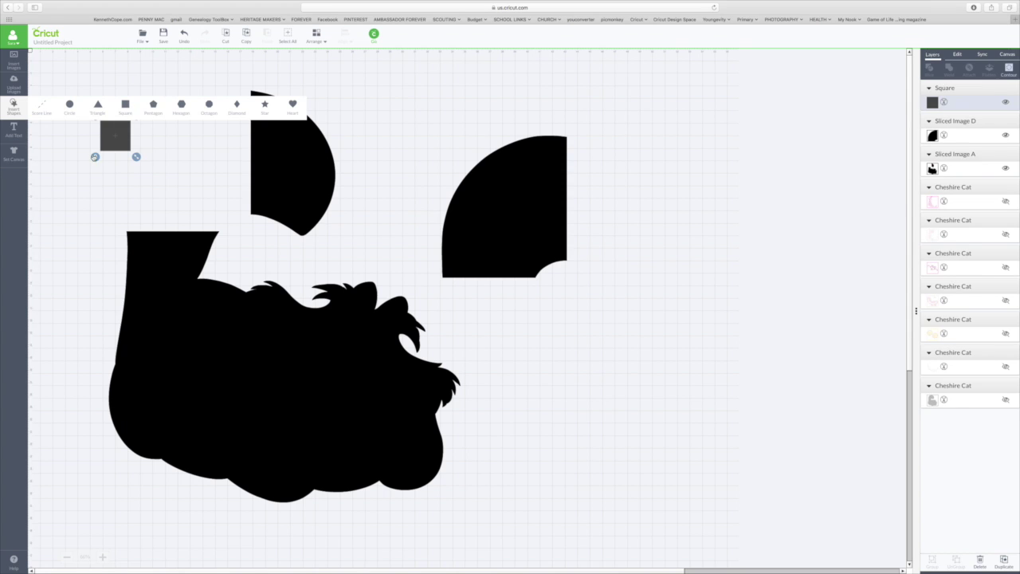
{"action": "left_click", "coordinate": [957, 53]}
{"action": "double_click", "coordinate": [950, 108]}
{"action": "type", "text": "11"}
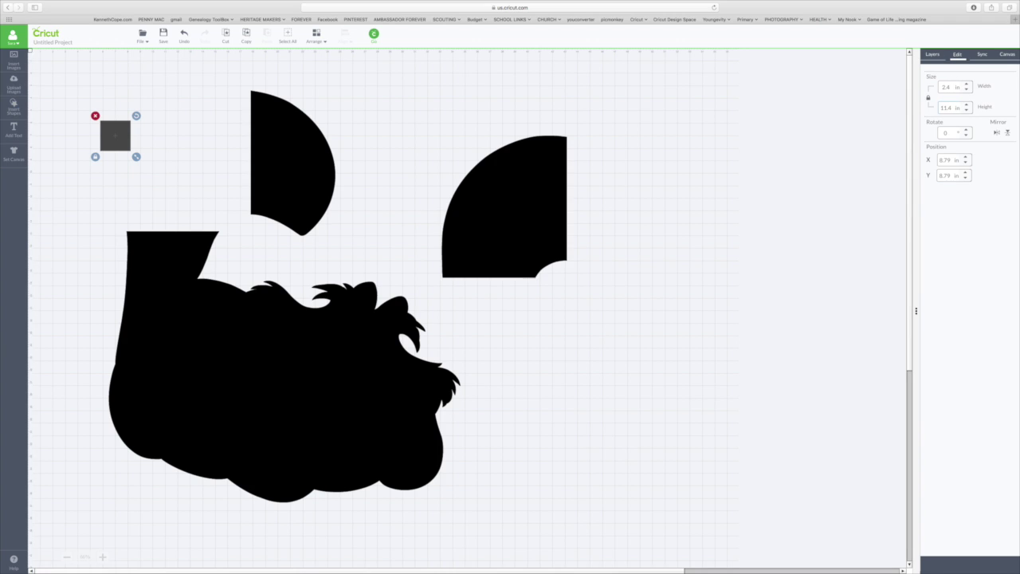
{"action": "type", "text": ".4"}
{"action": "key", "text": "Return"}
{"action": "left_click_drag", "start_coordinate": [164, 182], "coordinate": [687, 199]}
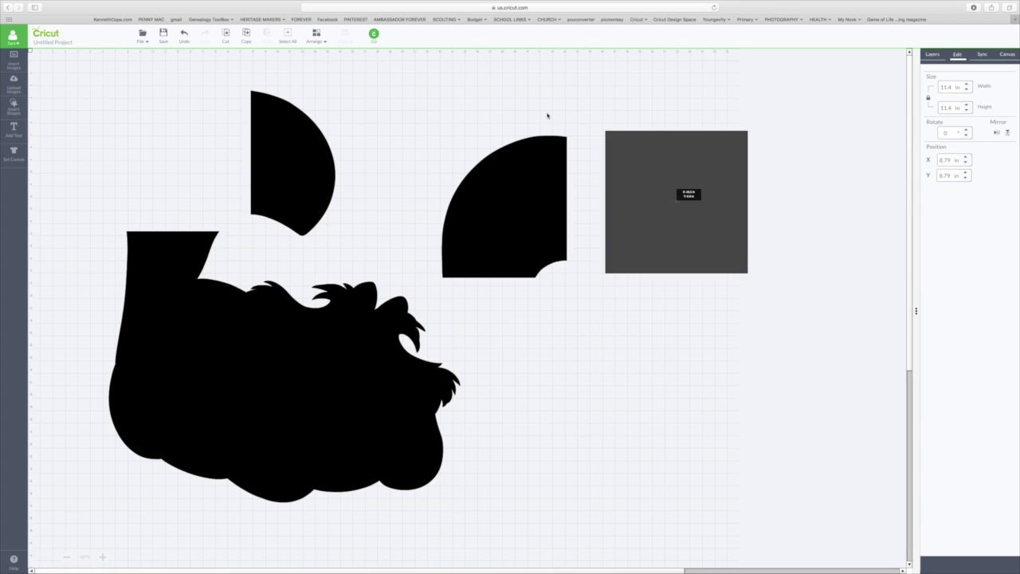
Copy the 11.4 in square and paste eleven copies of it
{"action": "left_click", "coordinate": [246, 35]}
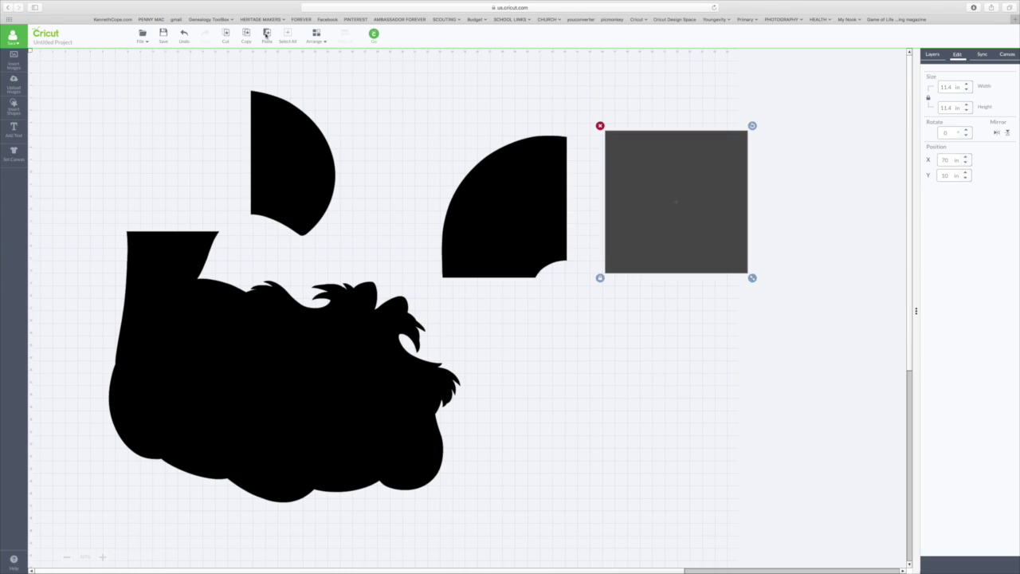
{"action": "left_click", "coordinate": [267, 35]}
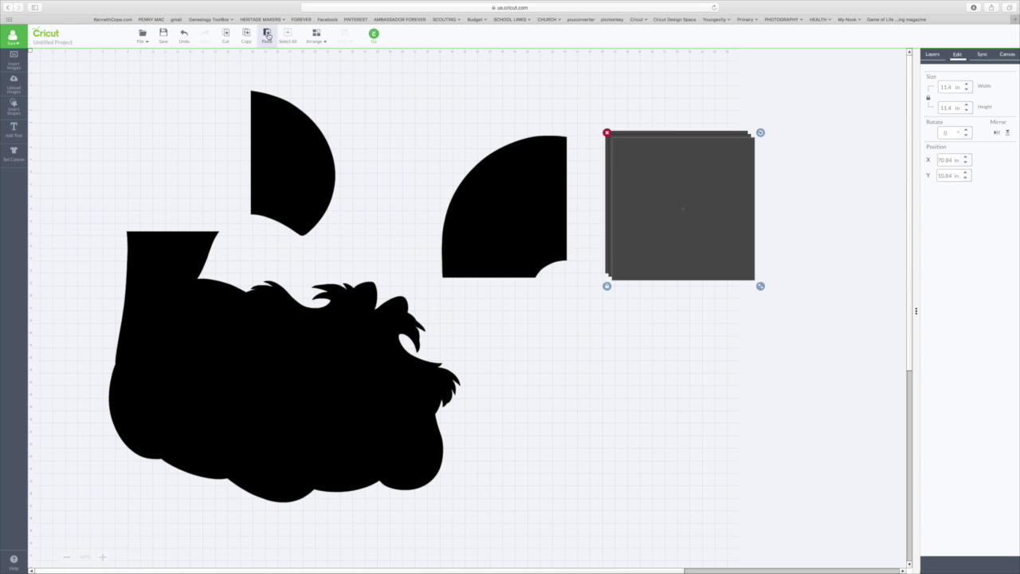
{"action": "left_click", "coordinate": [267, 34]}
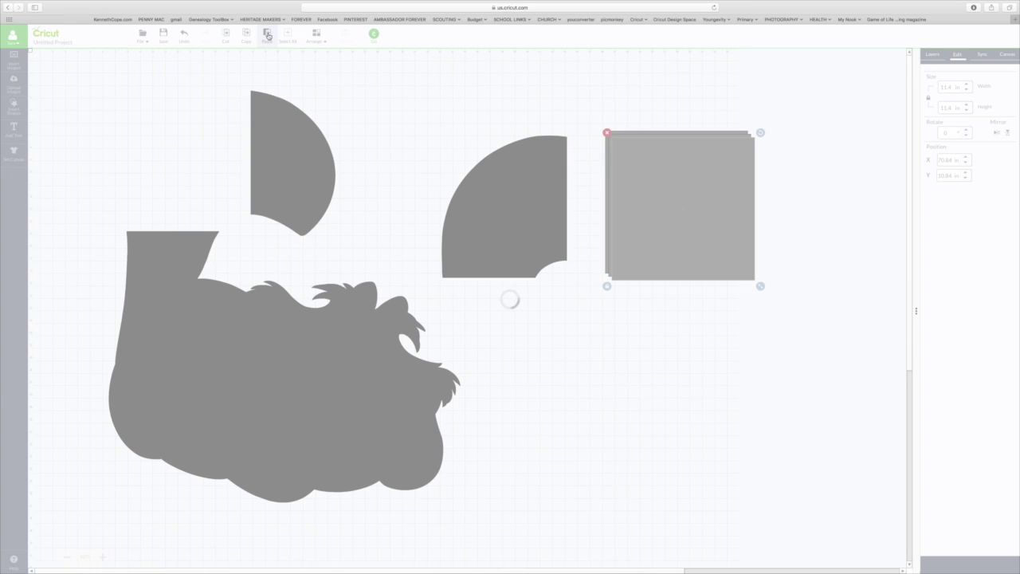
{"action": "left_click", "coordinate": [268, 35]}
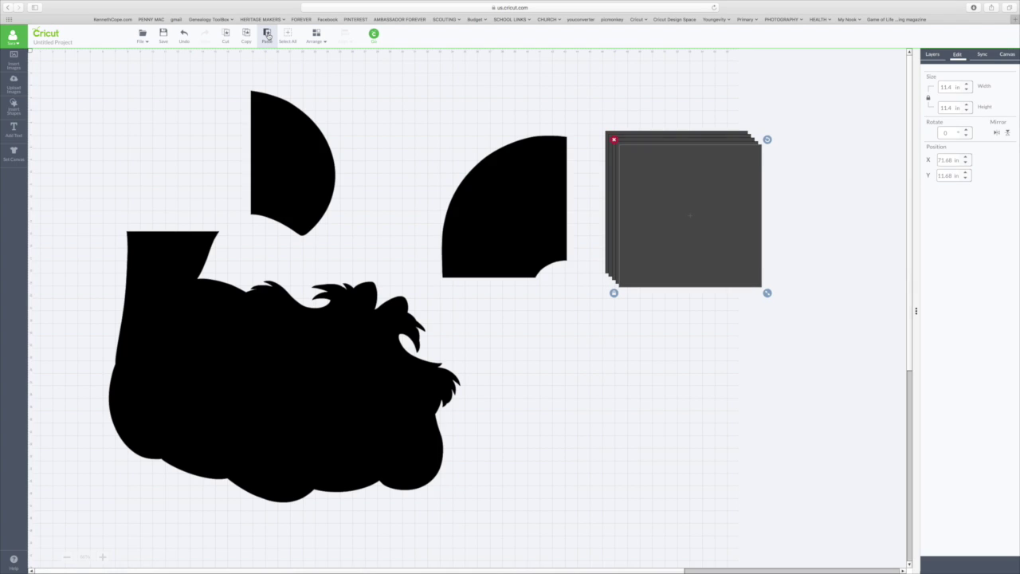
{"action": "left_click", "coordinate": [268, 35]}
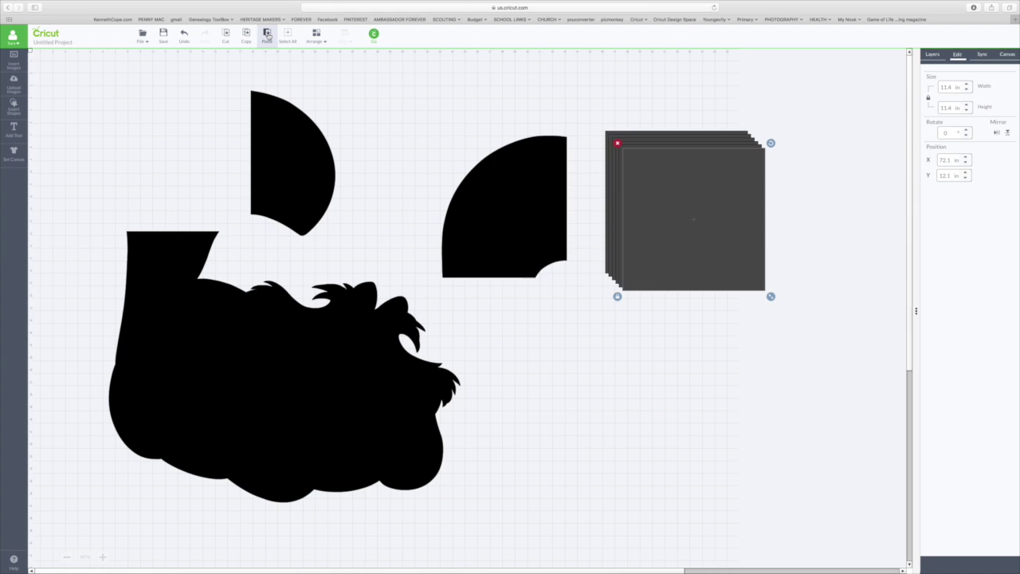
{"action": "left_click", "coordinate": [268, 35]}
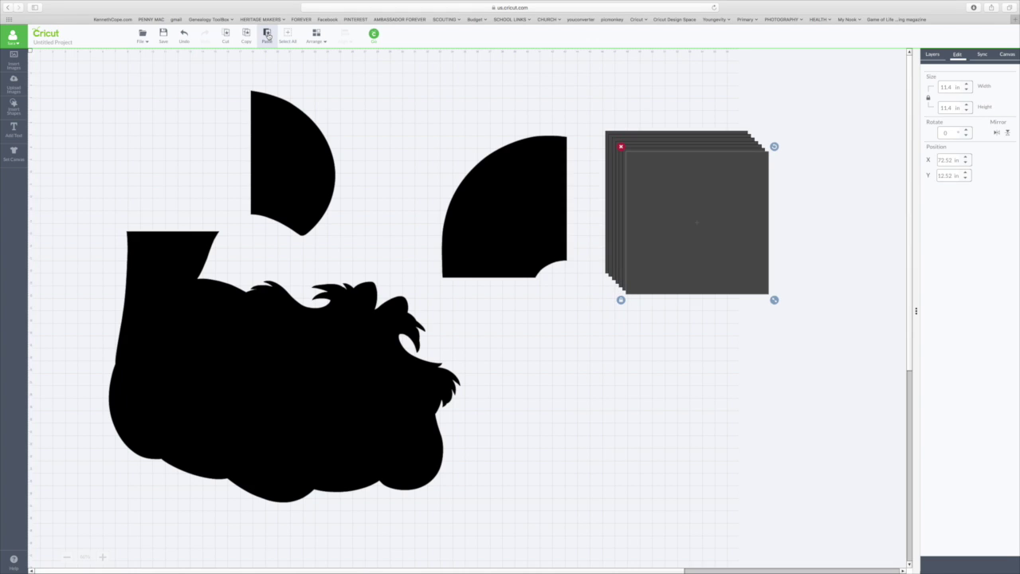
{"action": "left_click", "coordinate": [267, 35]}
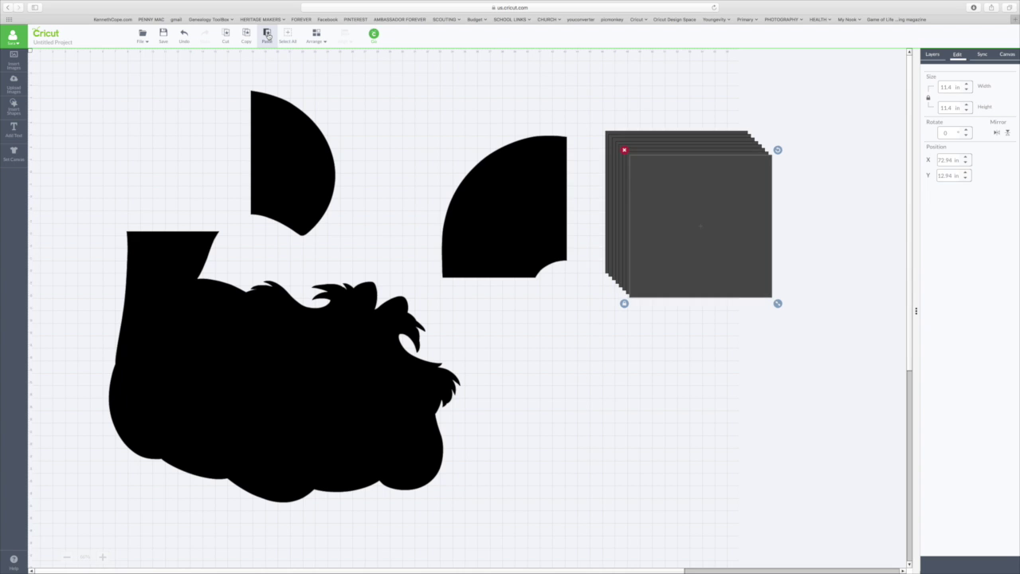
{"action": "left_click", "coordinate": [268, 35]}
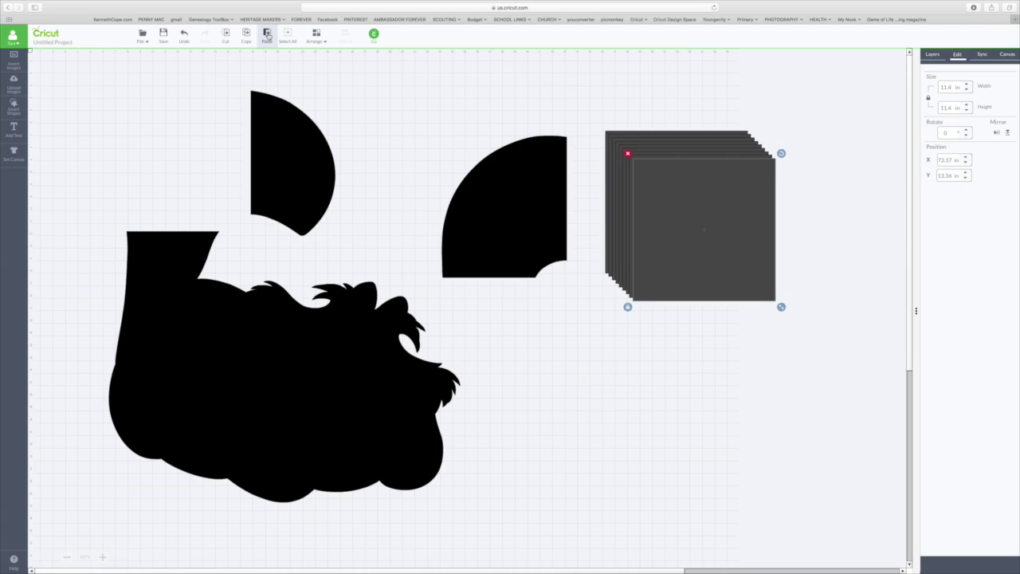
{"action": "left_click", "coordinate": [267, 35]}
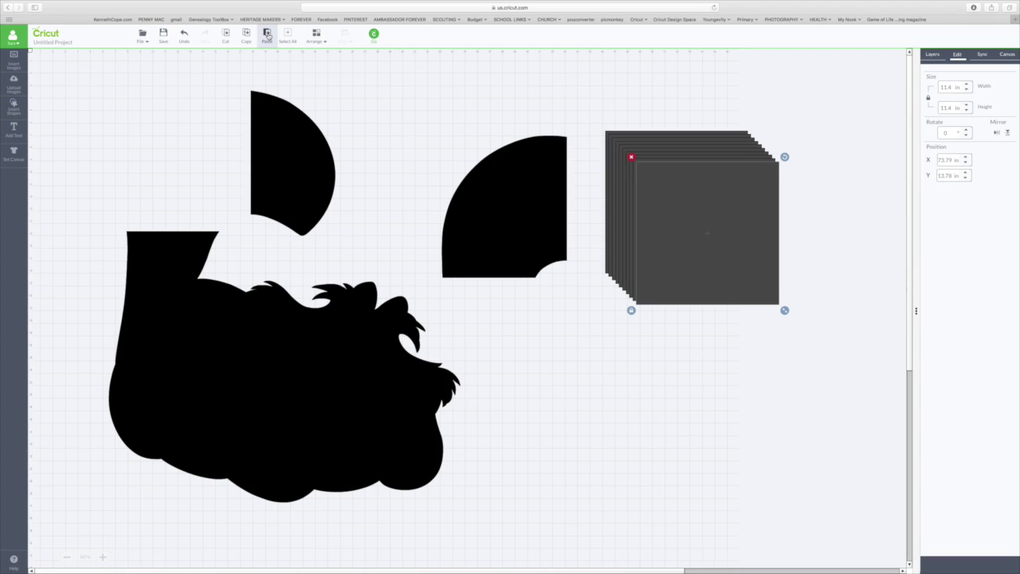
{"action": "left_click", "coordinate": [267, 35]}
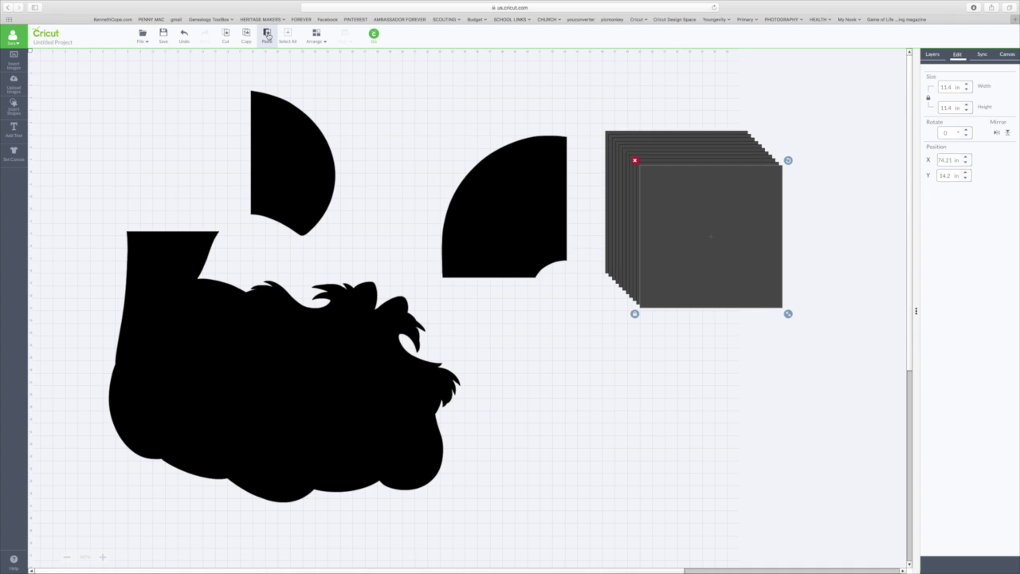
{"action": "left_click", "coordinate": [267, 35]}
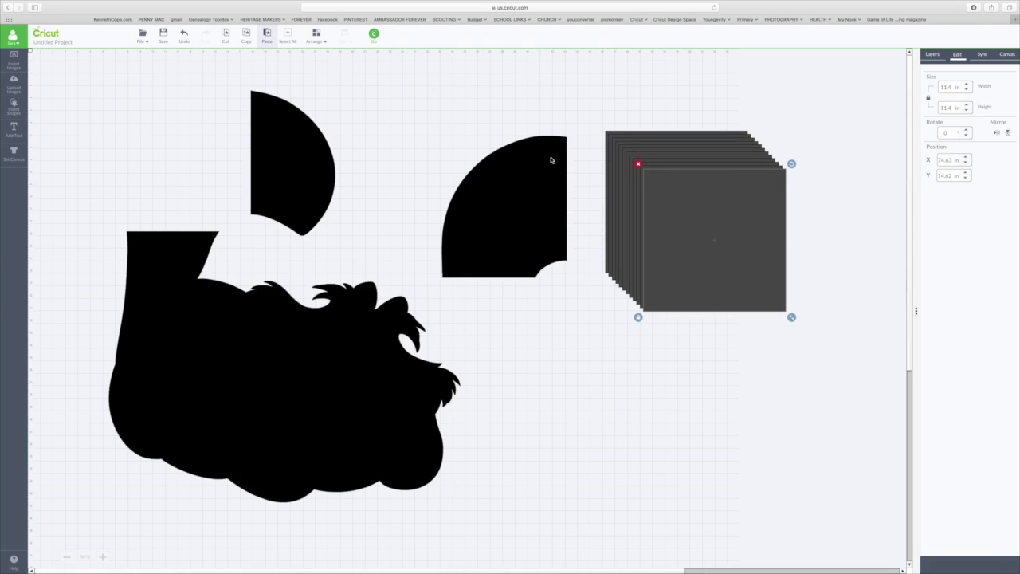
Place an 11.4 in square over the silhouette's detached tail tip and bring the black silhouette to the front
{"action": "left_click", "coordinate": [486, 352]}
{"action": "left_click", "coordinate": [355, 361]}
{"action": "left_click_drag", "start_coordinate": [690, 230], "coordinate": [287, 191]}
{"action": "left_click", "coordinate": [180, 262]}
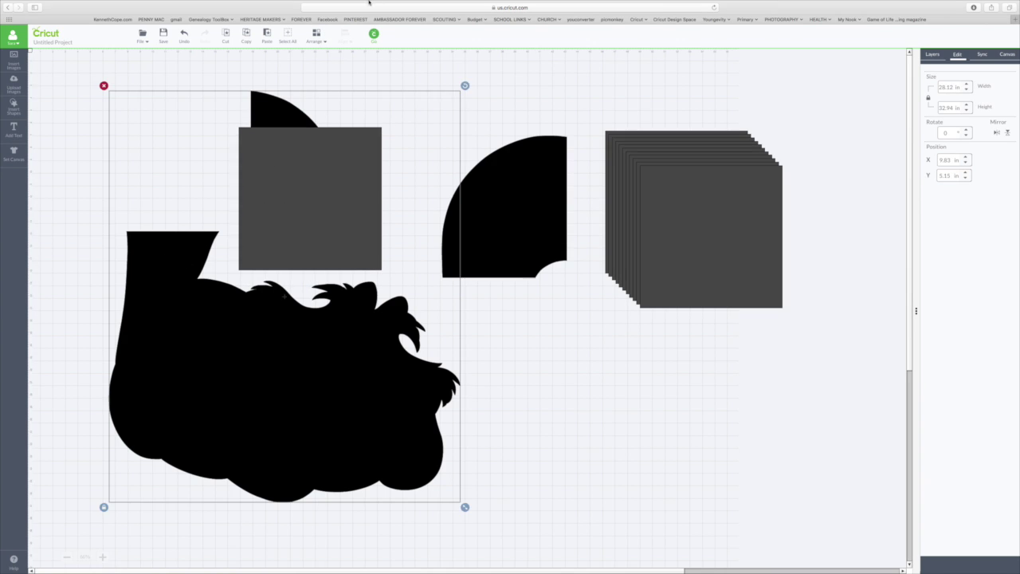
{"action": "left_click", "coordinate": [315, 36]}
{"action": "left_click", "coordinate": [318, 87]}
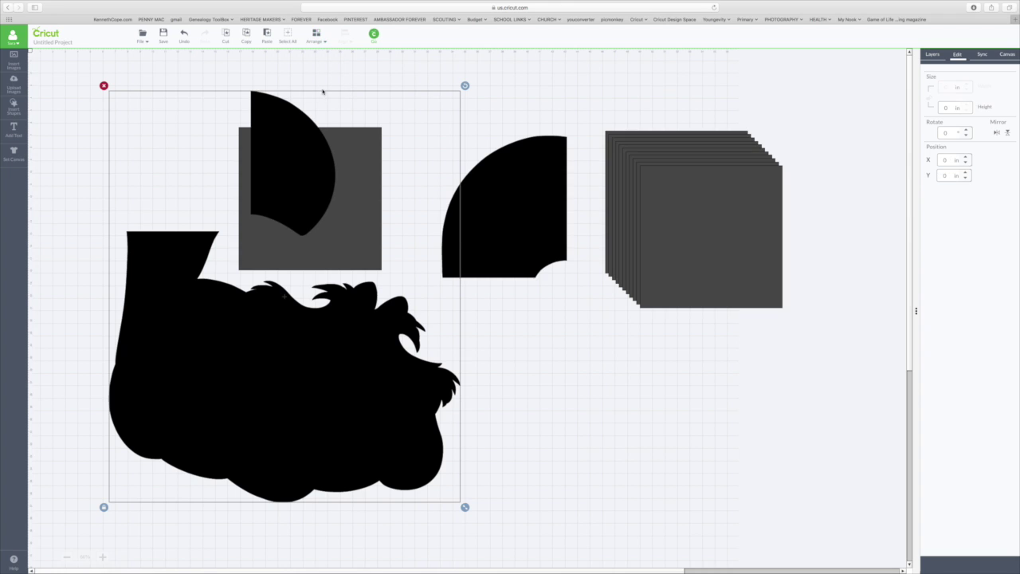
Reposition the black silhouette so its detached tail tip sits over the square with as much of it covered as possible
{"action": "left_click_drag", "start_coordinate": [276, 134], "coordinate": [300, 155]}
{"action": "left_click_drag", "start_coordinate": [239, 255], "coordinate": [243, 257]}
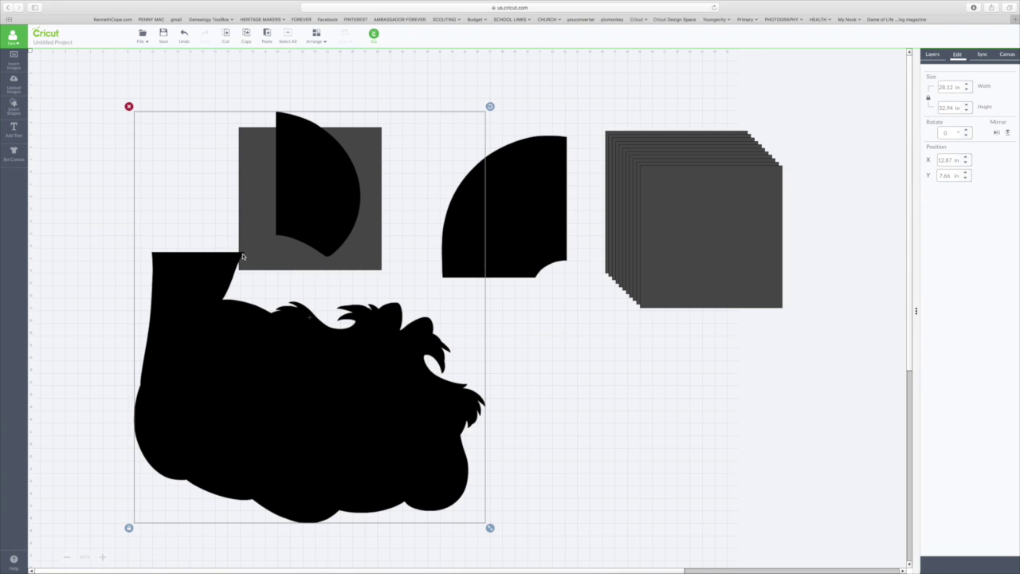
{"action": "left_click_drag", "start_coordinate": [318, 205], "coordinate": [290, 188]}
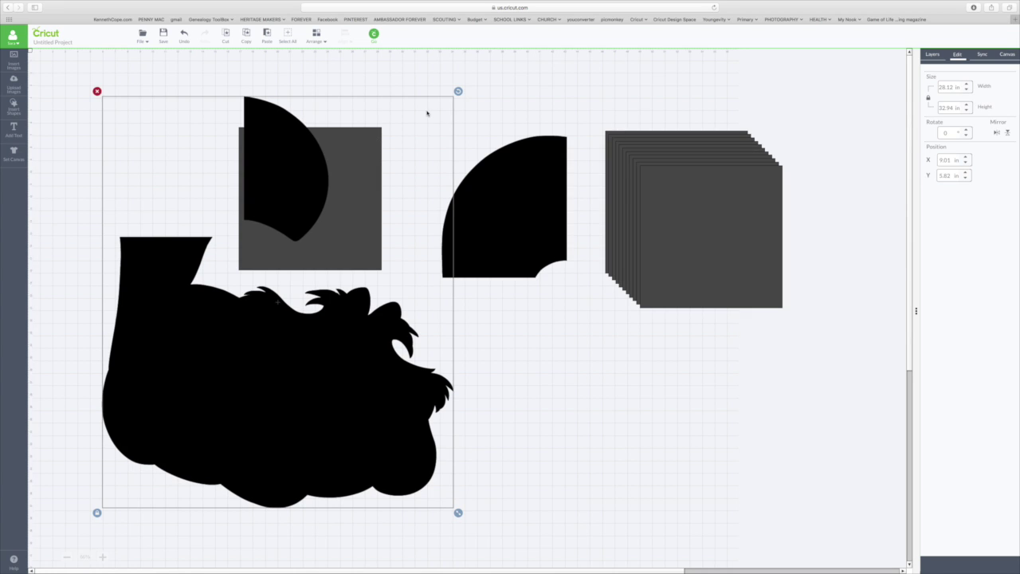
{"action": "mouse_move", "coordinate": [289, 197]}
{"action": "left_mouse_down"}
{"action": "mouse_move", "coordinate": [281, 246]}
{"action": "mouse_move", "coordinate": [294, 237]}
{"action": "mouse_move", "coordinate": [294, 212]}
{"action": "left_mouse_up"}
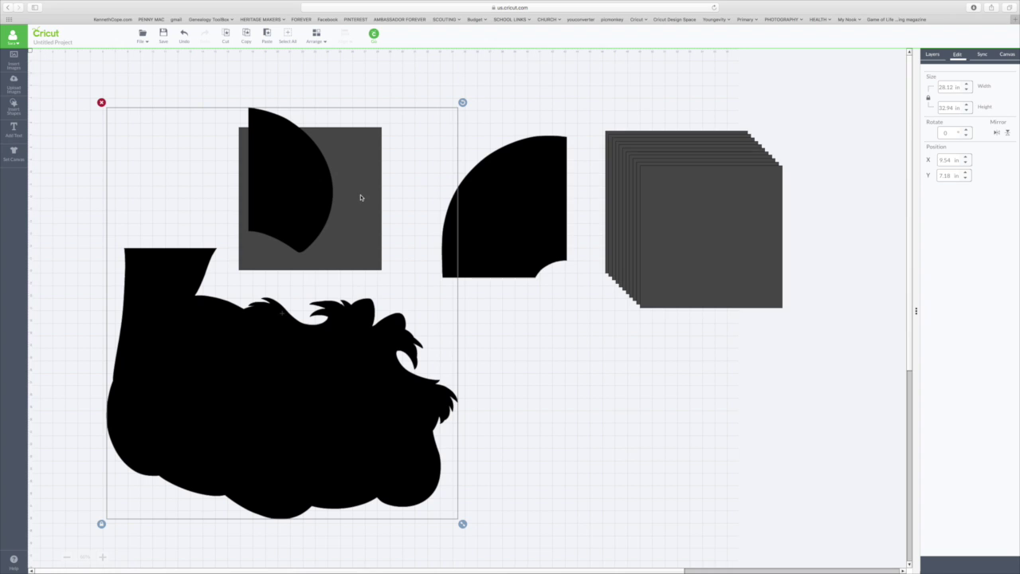
{"action": "left_click", "coordinate": [934, 55]}
{"action": "left_click_drag", "start_coordinate": [285, 359], "coordinate": [367, 384]}
{"action": "left_click_drag", "start_coordinate": [316, 194], "coordinate": [316, 194]}
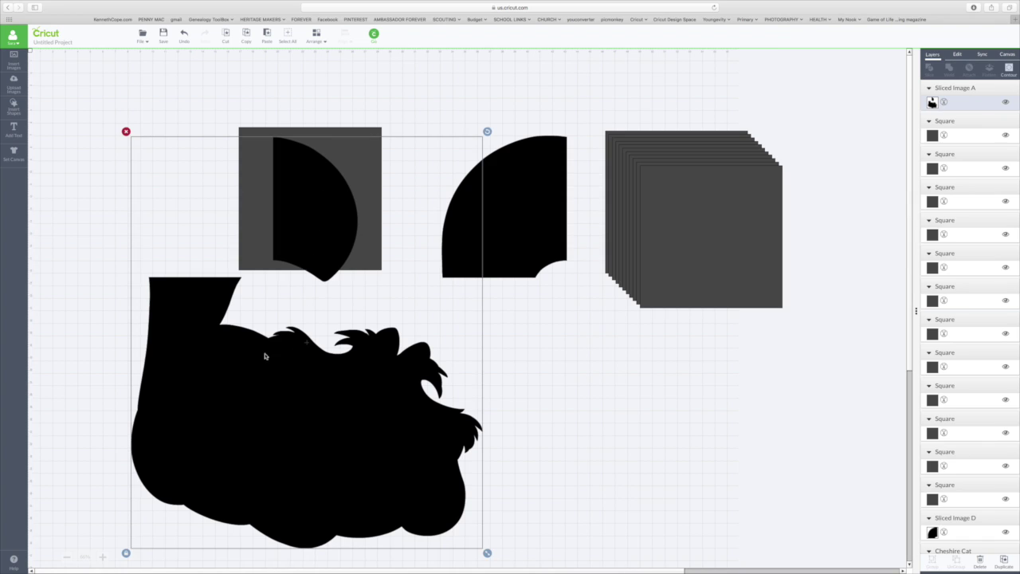
Send the black silhouette to the back, shift the square up over the tail tip and slice the two shapes
{"action": "left_click", "coordinate": [315, 40]}
{"action": "left_click", "coordinate": [319, 63]}
{"action": "left_click_drag", "start_coordinate": [314, 211], "coordinate": [314, 187]}
{"action": "left_click", "coordinate": [340, 365], "text": "shift"}
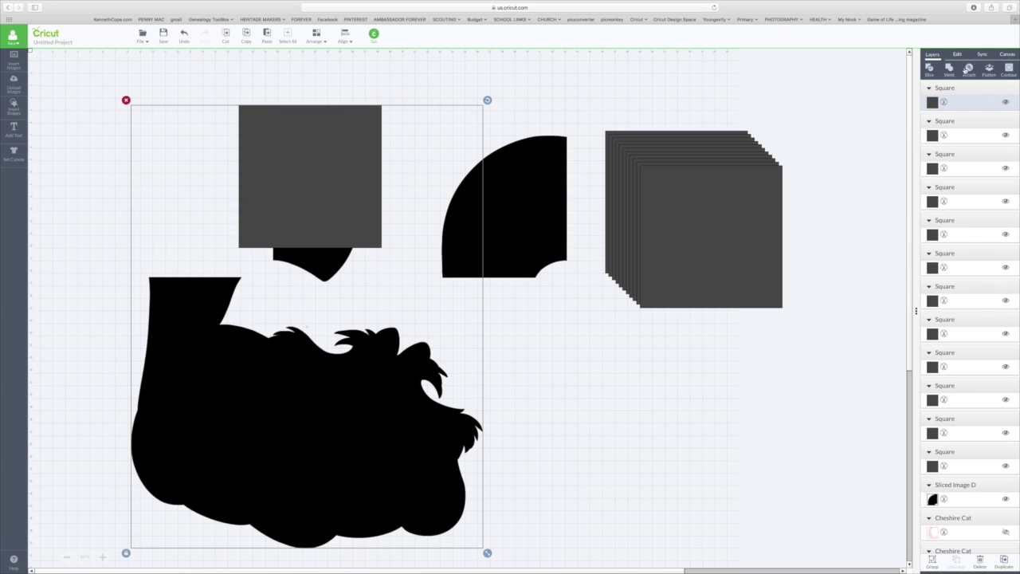
{"action": "left_click", "coordinate": [928, 70]}
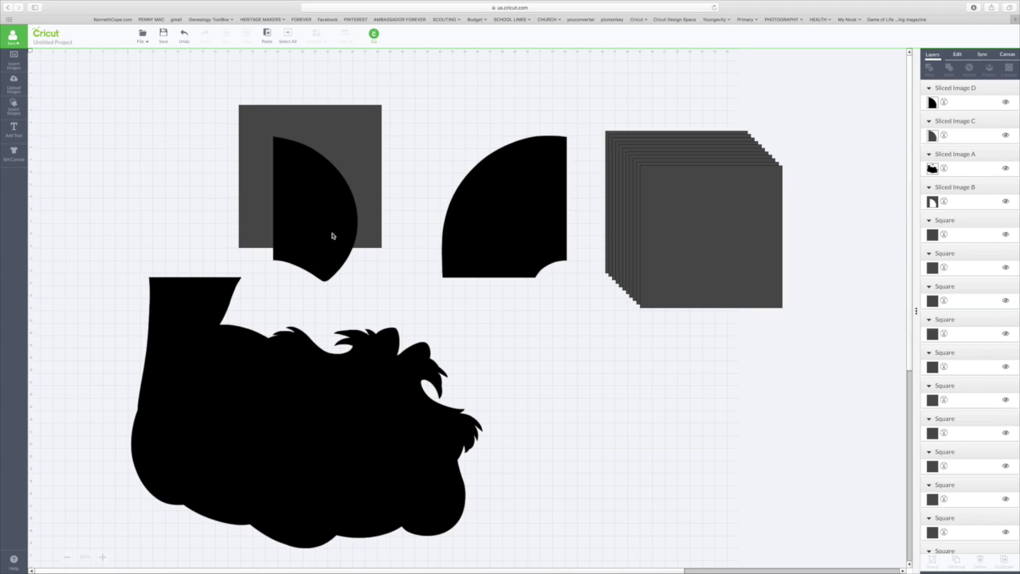
Move the cut tail tip against the other tail piece, shift the remaining silhouette down and delete the gray copy of the tip
{"action": "left_click_drag", "start_coordinate": [349, 153], "coordinate": [642, 150]}
{"action": "left_click_drag", "start_coordinate": [322, 261], "coordinate": [328, 294]}
{"action": "left_click", "coordinate": [307, 185]}
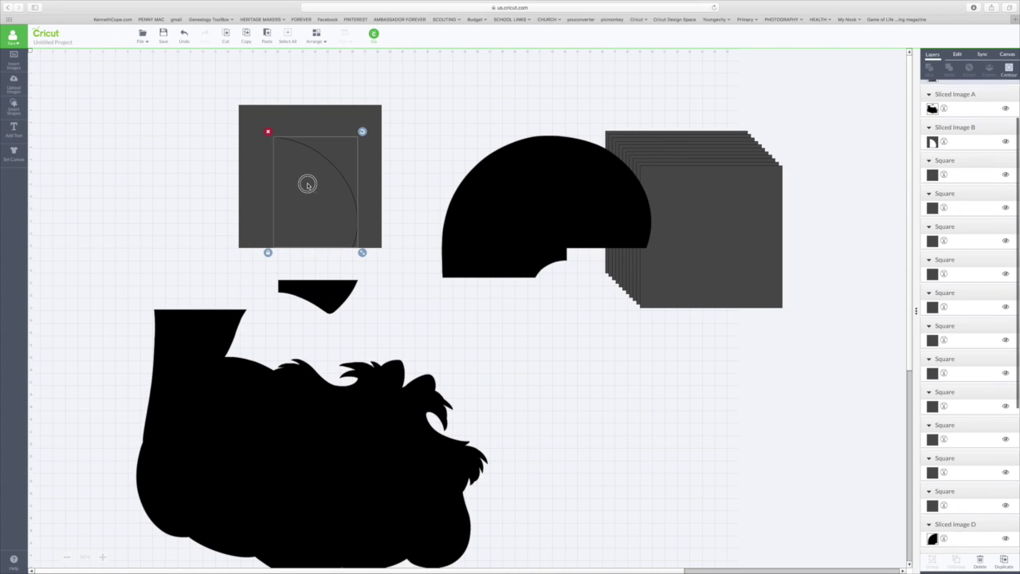
{"action": "key", "text": "Delete"}
Rotate the leftover gray frame, move it over the small remaining tail fragment and slice it with the silhouette
{"action": "left_click_drag", "start_coordinate": [329, 126], "coordinate": [338, 100]}
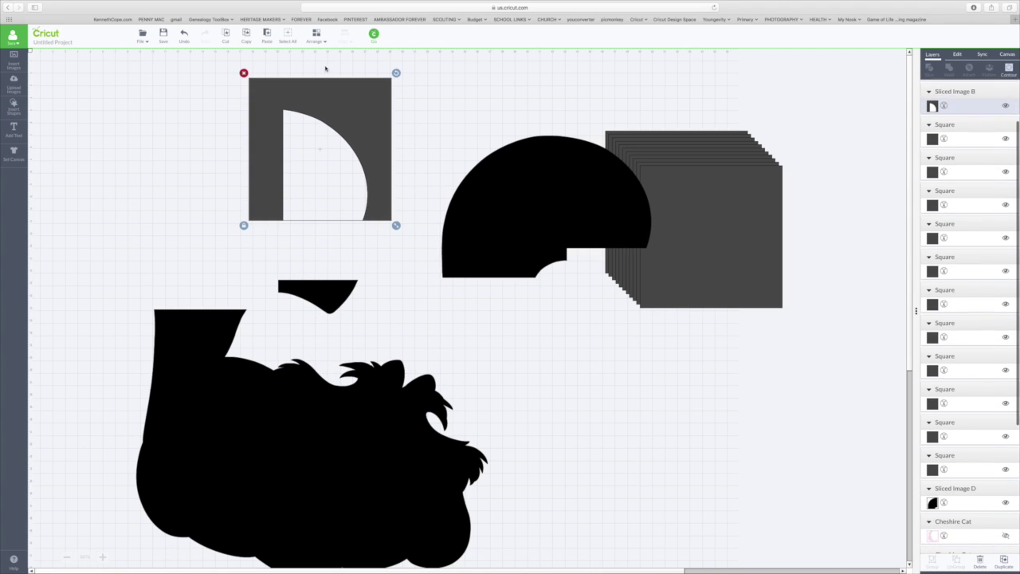
{"action": "left_click_drag", "start_coordinate": [396, 72], "coordinate": [325, 184]}
{"action": "left_click_drag", "start_coordinate": [387, 136], "coordinate": [384, 233]}
{"action": "left_click", "coordinate": [404, 388], "text": "shift"}
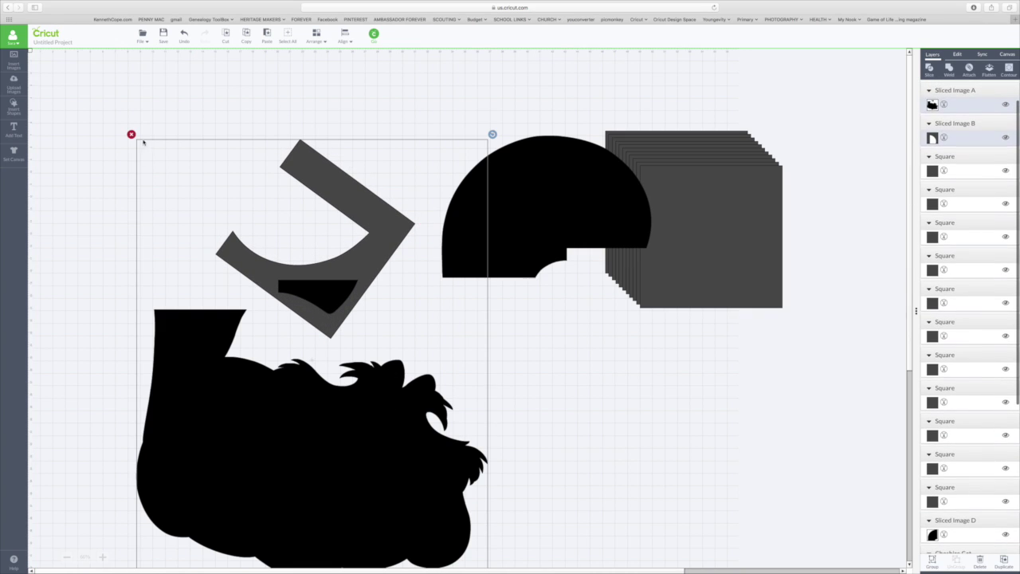
{"action": "left_click", "coordinate": [928, 71]}
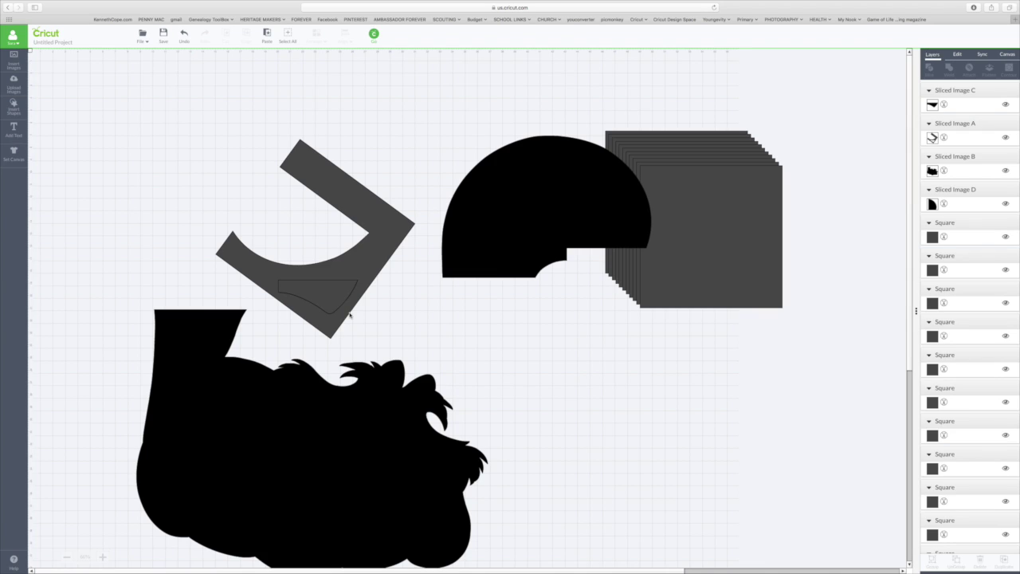
Delete the gray leftovers of the frame and fit the small black fragment under the cut tail tip
{"action": "left_click_drag", "start_coordinate": [362, 257], "coordinate": [353, 183]}
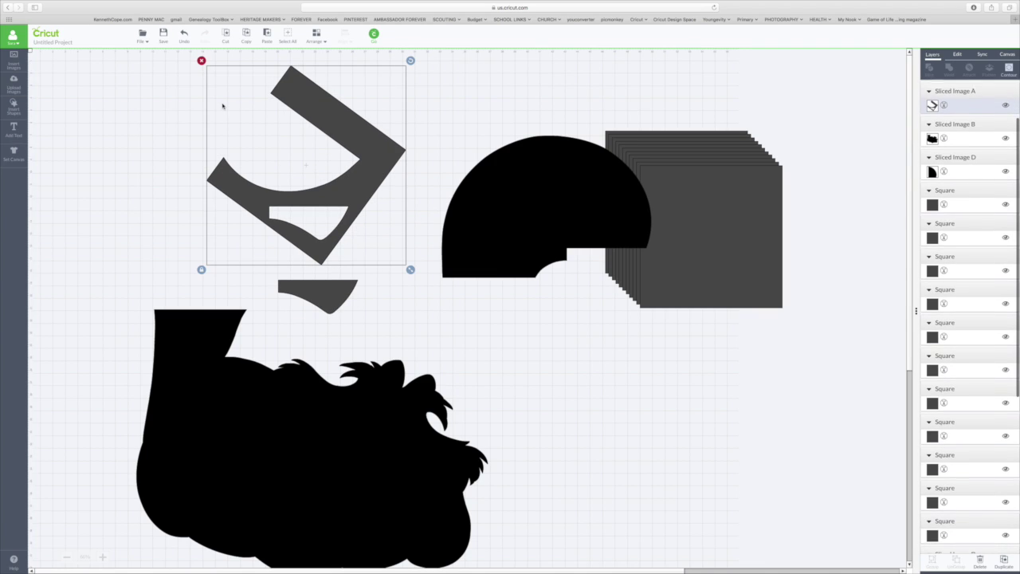
{"action": "left_click", "coordinate": [200, 60]}
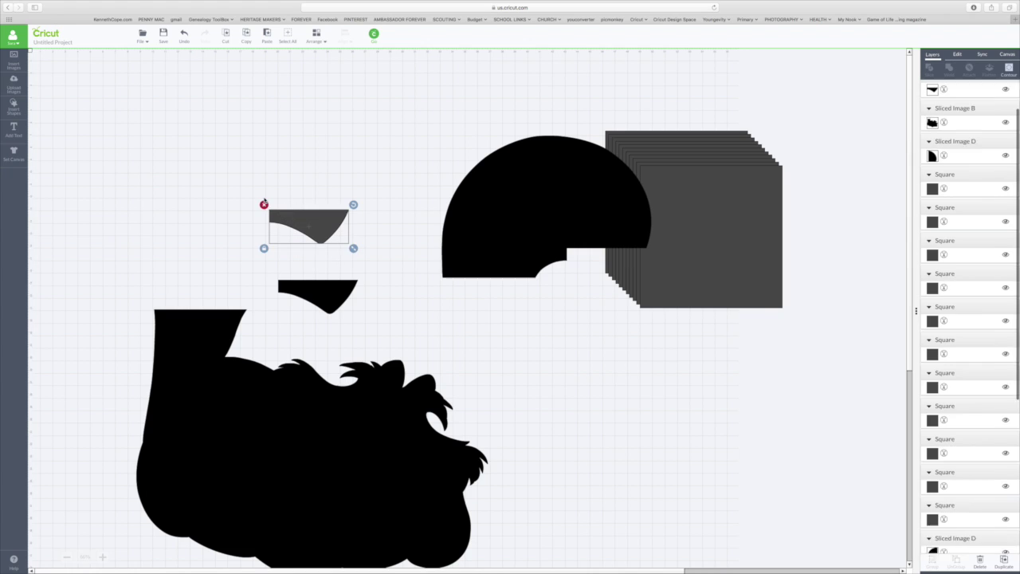
{"action": "left_click_drag", "start_coordinate": [665, 283], "coordinate": [609, 259]}
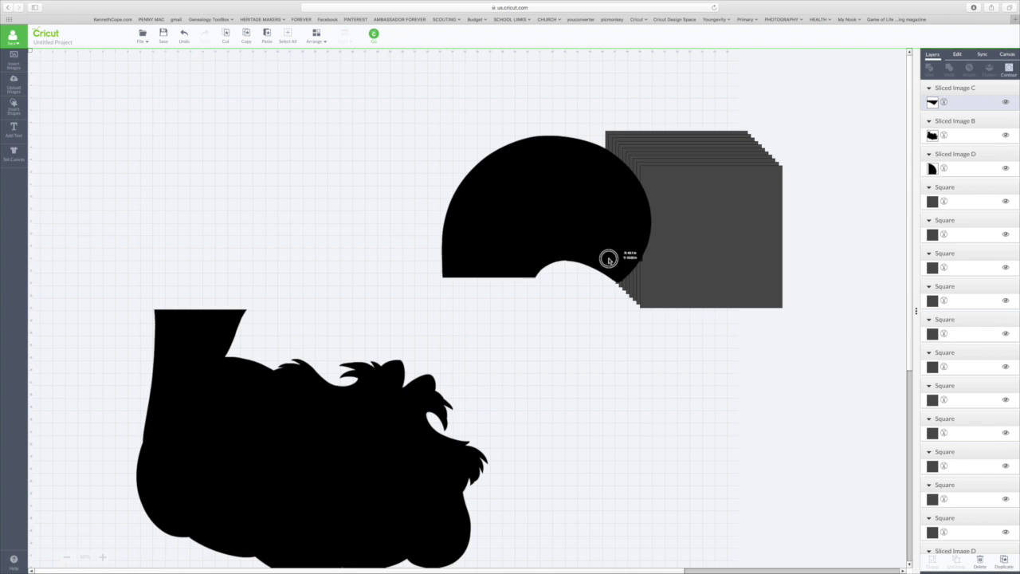
{"action": "left_click_drag", "start_coordinate": [608, 258], "coordinate": [610, 264]}
Place an 11.4 in square over the base of the tail, adjust the silhouette's position over it and slice both shapes
{"action": "left_click_drag", "start_coordinate": [712, 228], "coordinate": [212, 367]}
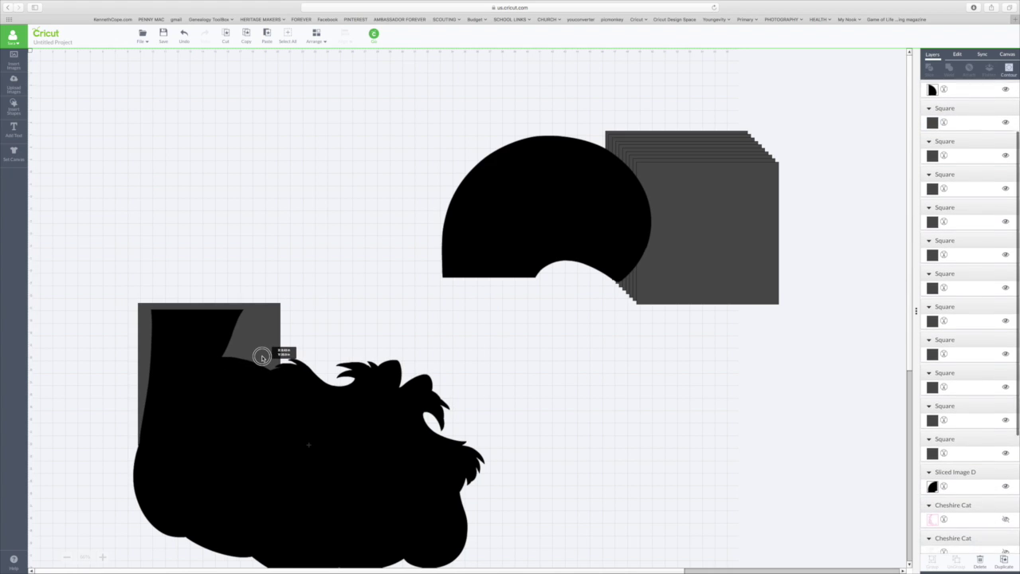
{"action": "left_click", "coordinate": [273, 365]}
{"action": "left_click_drag", "start_coordinate": [204, 381], "coordinate": [214, 381]}
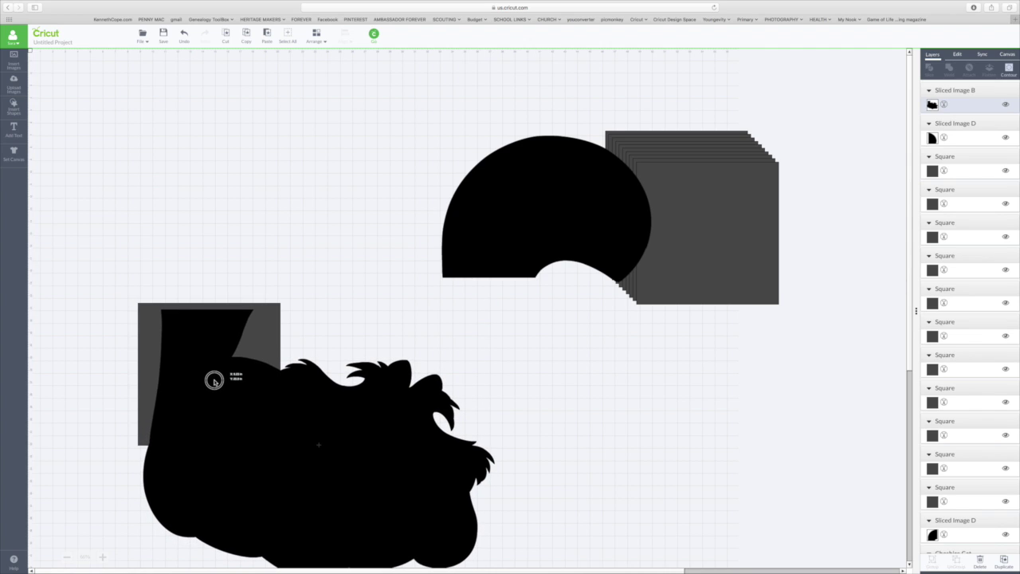
{"action": "left_click_drag", "start_coordinate": [212, 382], "coordinate": [212, 382]}
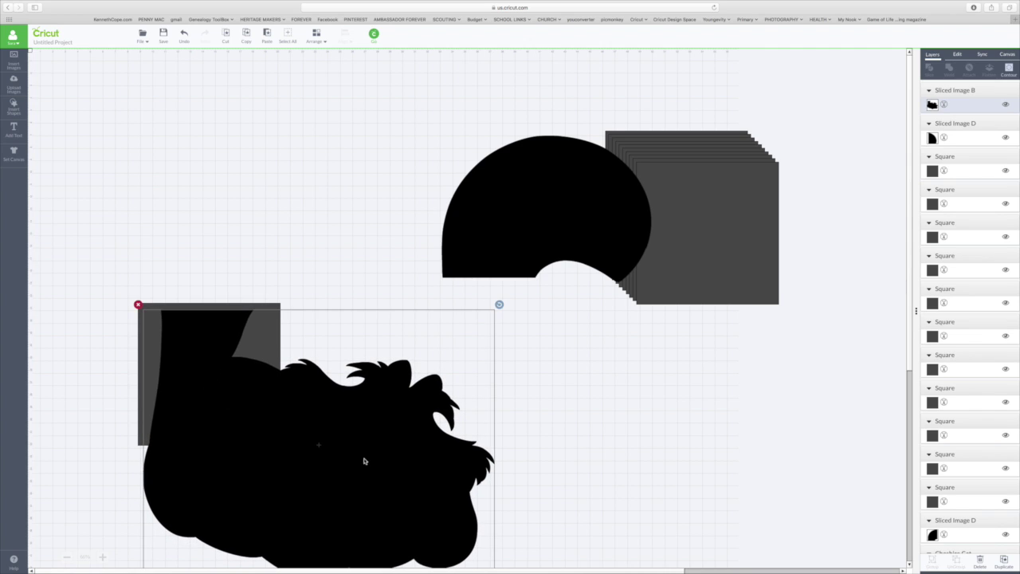
{"action": "left_click", "coordinate": [228, 306], "text": "shift"}
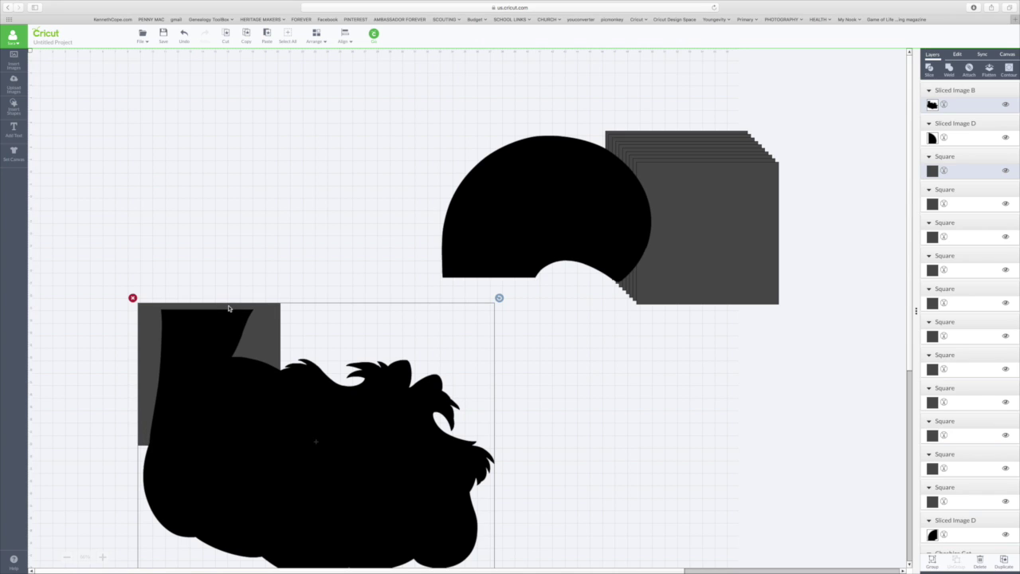
{"action": "left_click", "coordinate": [928, 70]}
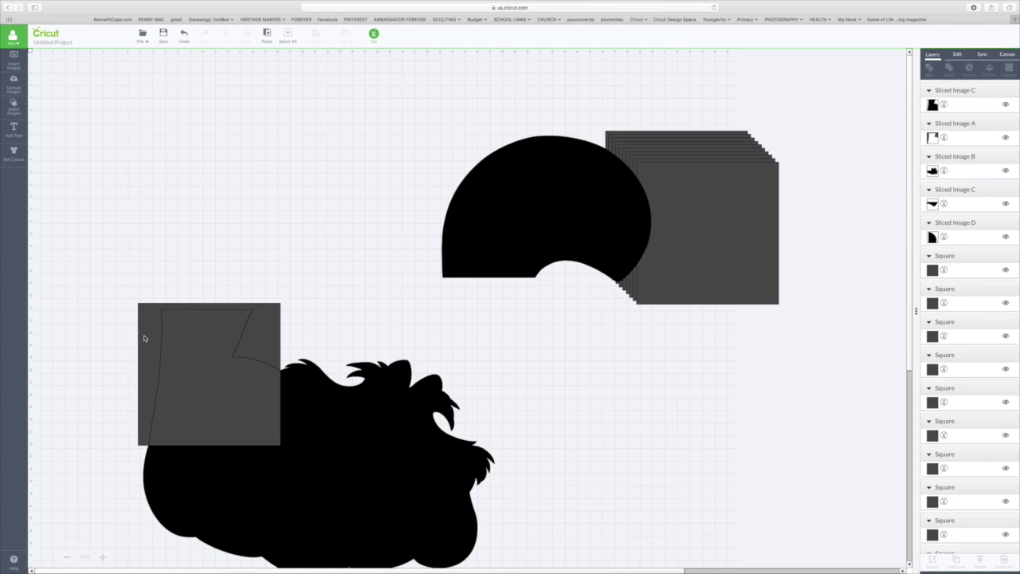
Move the gray frame and the gray tail-base copy off the silhouette and delete both
{"action": "left_click_drag", "start_coordinate": [144, 338], "coordinate": [179, 207]}
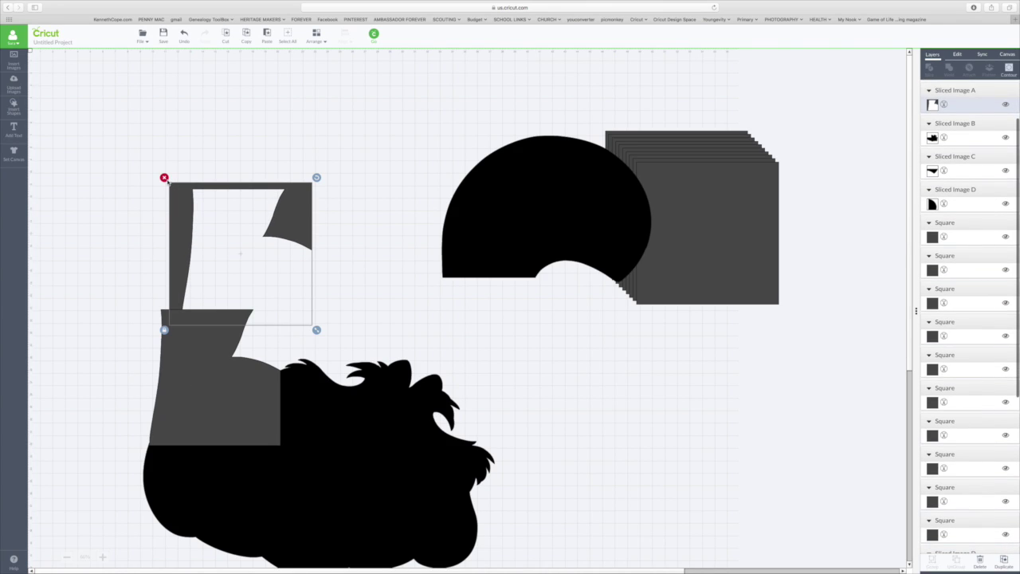
{"action": "left_click", "coordinate": [164, 178]}
{"action": "left_click_drag", "start_coordinate": [199, 371], "coordinate": [216, 209]}
{"action": "left_click", "coordinate": [160, 143]}
Reassemble the cut tail pieces in the canvas's upper-left area, with the new tail-base piece below them
{"action": "left_click_drag", "start_coordinate": [462, 232], "coordinate": [41, 83]}
{"action": "left_click_drag", "start_coordinate": [600, 172], "coordinate": [192, 96]}
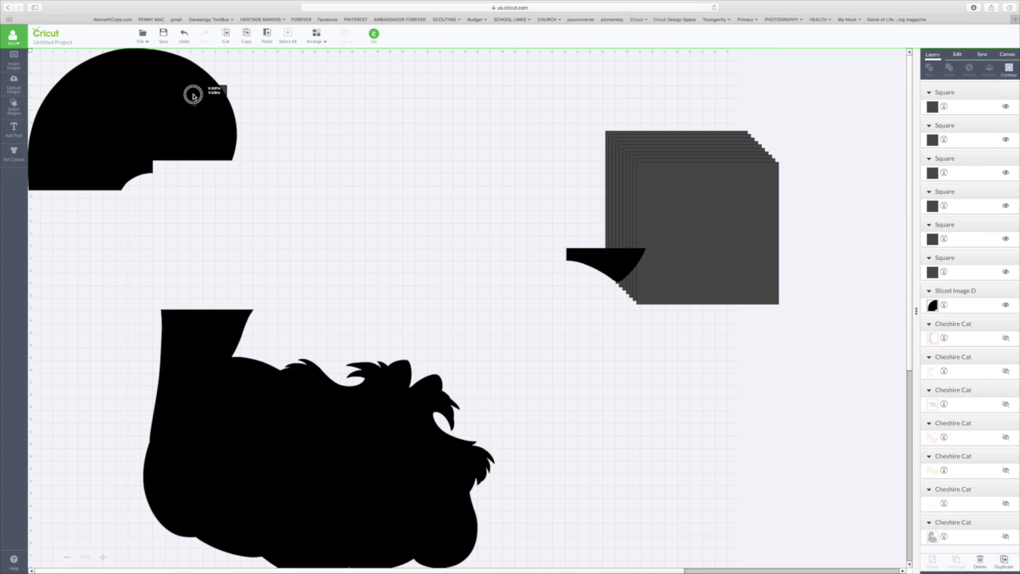
{"action": "left_click_drag", "start_coordinate": [603, 266], "coordinate": [187, 178]}
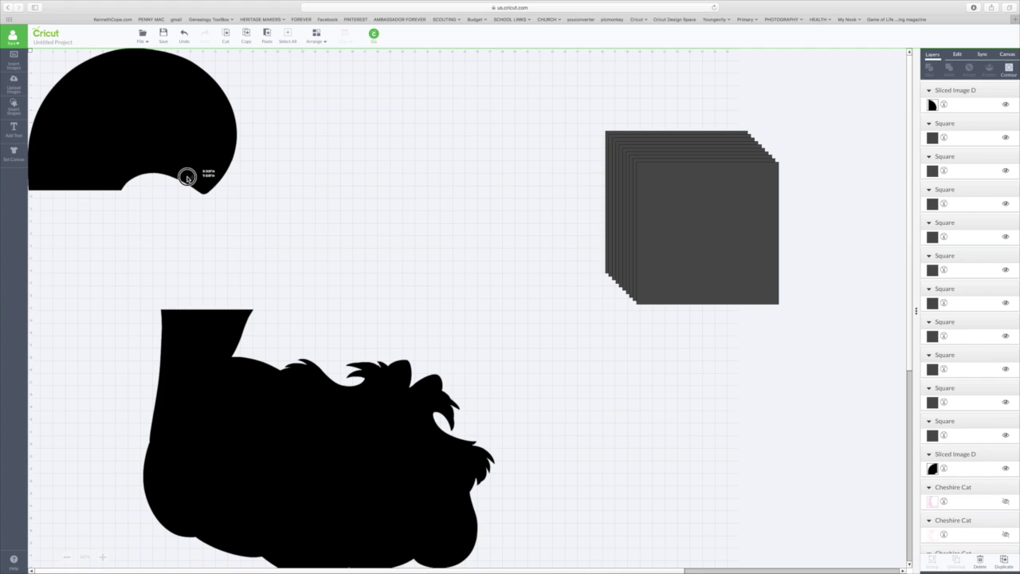
{"action": "left_click_drag", "start_coordinate": [199, 326], "coordinate": [62, 221]}
{"action": "left_click_drag", "start_coordinate": [69, 165], "coordinate": [82, 166]}
{"action": "left_click_drag", "start_coordinate": [189, 107], "coordinate": [201, 117]}
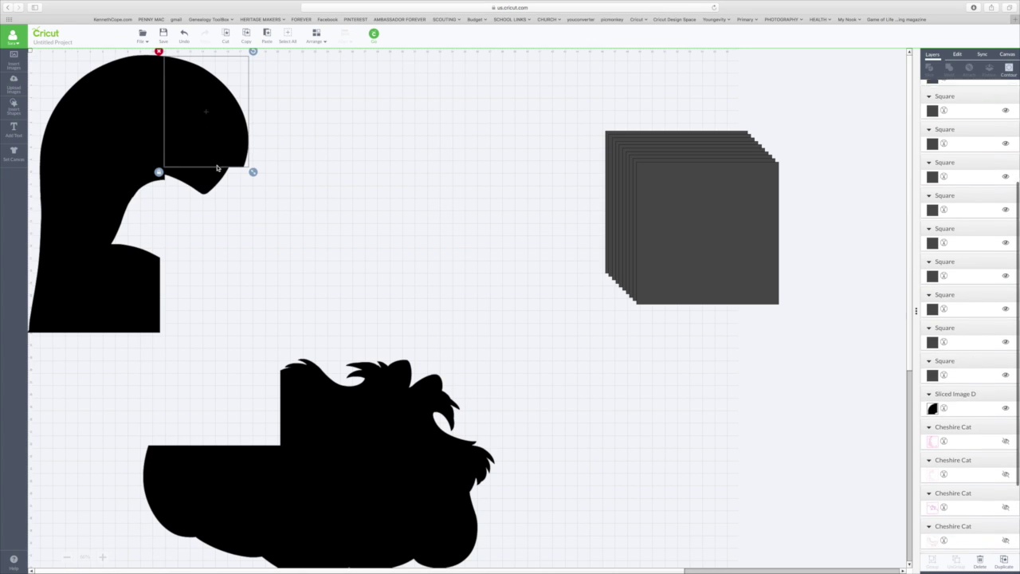
{"action": "left_click_drag", "start_coordinate": [208, 179], "coordinate": [222, 184]}
Move the remaining cat body toward the canvas middle, place an 11.4 in square over its lower-left part and slice them
{"action": "left_click_drag", "start_coordinate": [366, 427], "coordinate": [551, 328]}
{"action": "left_click_drag", "start_coordinate": [672, 223], "coordinate": [363, 380]}
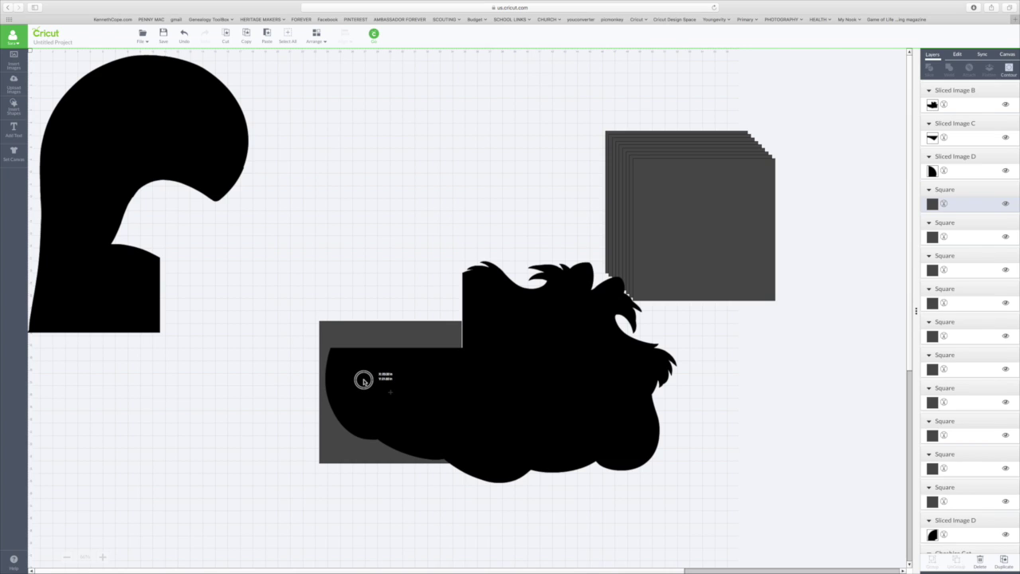
{"action": "left_click_drag", "start_coordinate": [363, 380], "coordinate": [363, 386]}
{"action": "left_click", "coordinate": [505, 376]}
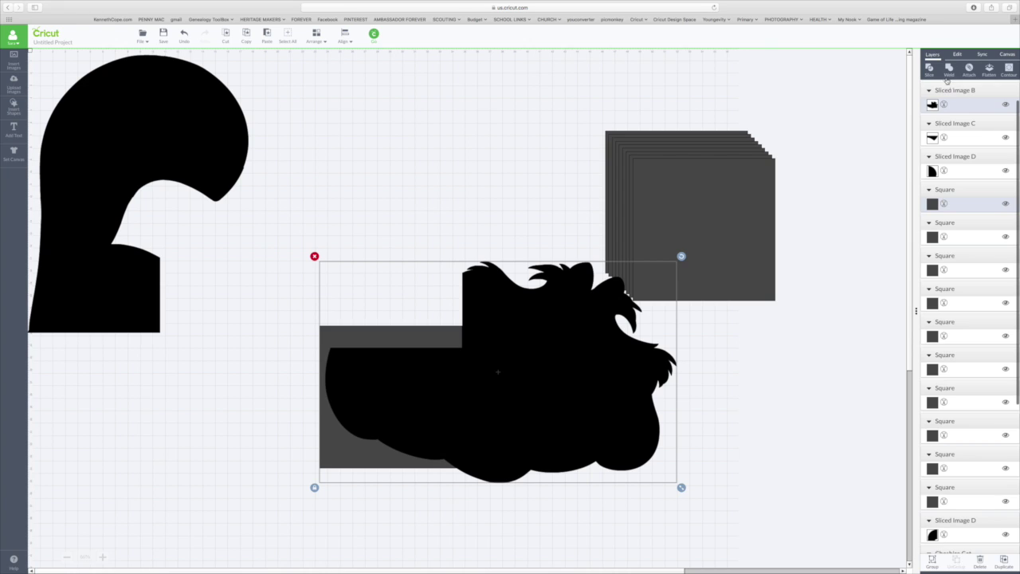
{"action": "left_click", "coordinate": [929, 71]}
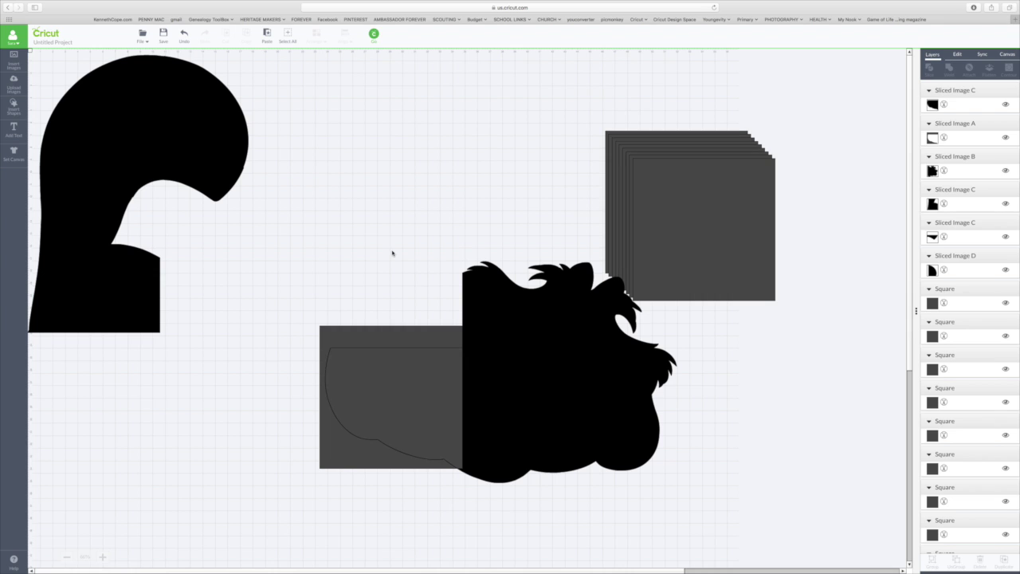
Pull the gray leftovers of the lower-left body slice away from the cat and delete them
{"action": "left_click_drag", "start_coordinate": [389, 335], "coordinate": [392, 204]}
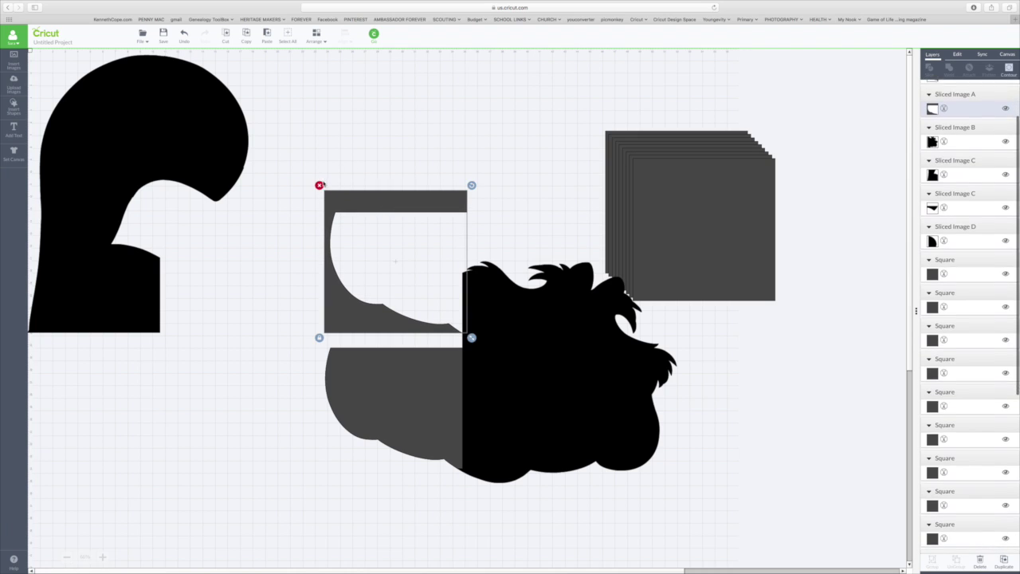
{"action": "key", "text": "Delete"}
{"action": "key", "text": "ctrl+z"}
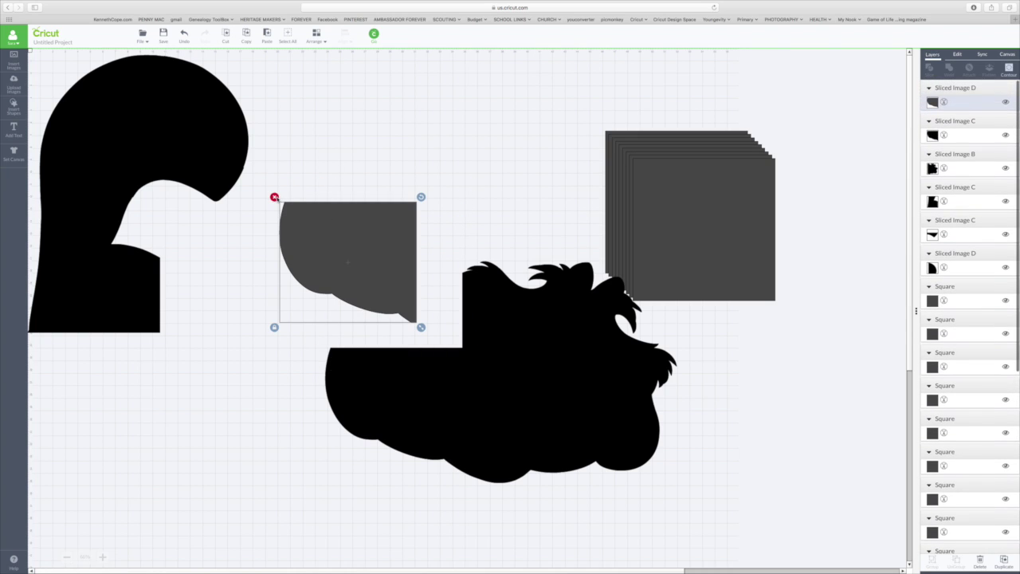
{"action": "key", "text": "ctrl+z"}
Move the cut lower-left body piece under the tail-base piece and align the two
{"action": "left_click", "coordinate": [400, 410]}
{"action": "left_click_drag", "start_coordinate": [399, 411], "coordinate": [125, 390]}
{"action": "left_click_drag", "start_coordinate": [94, 330], "coordinate": [94, 327]}
{"action": "left_click", "coordinate": [280, 321]}
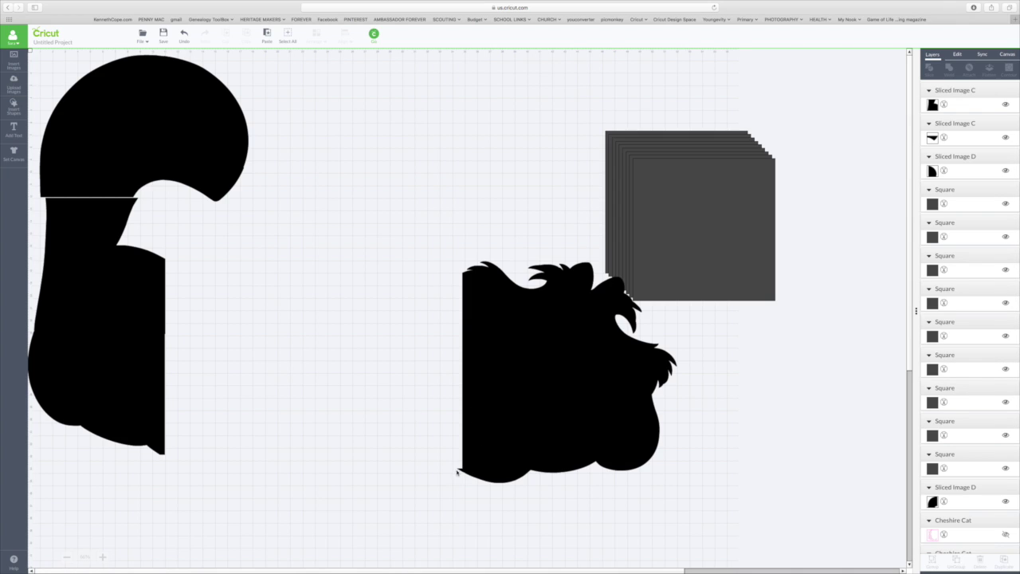
Place an 11.4 in square over the lower-left part of the remaining cat body and slice it with the body
{"action": "left_click_drag", "start_coordinate": [681, 242], "coordinate": [497, 426]}
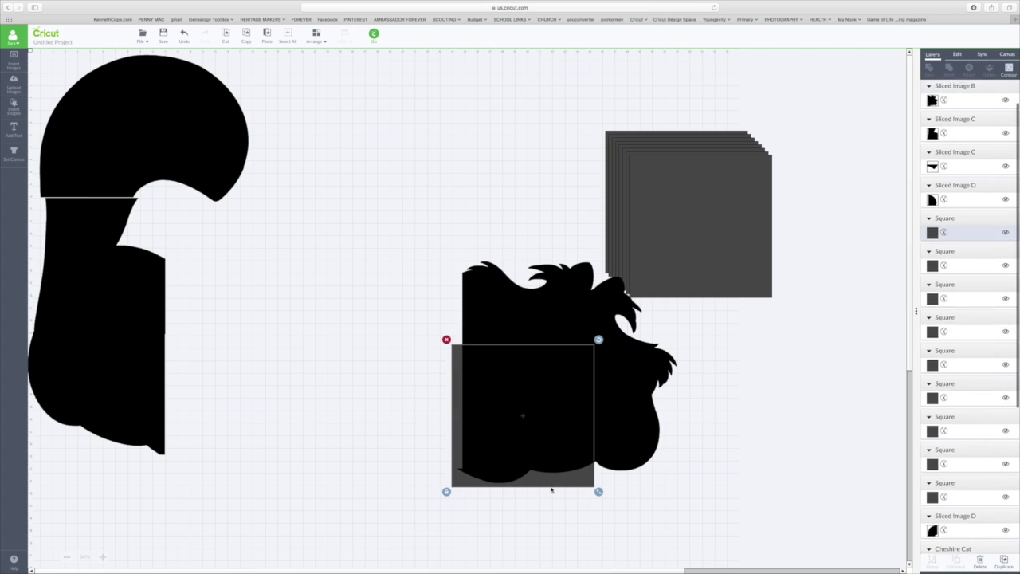
{"action": "left_click", "coordinate": [608, 416], "text": "shift"}
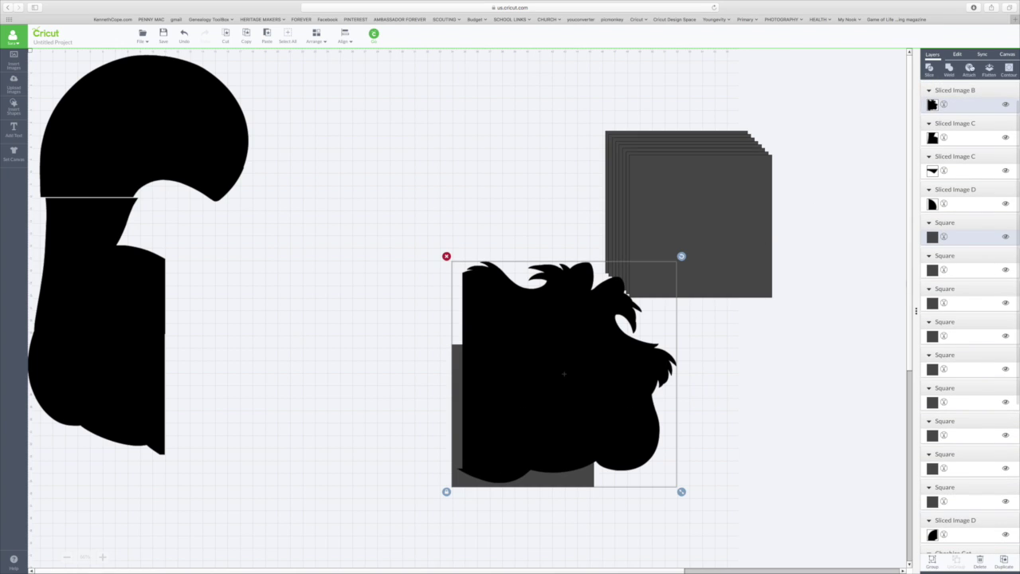
{"action": "left_click", "coordinate": [927, 70]}
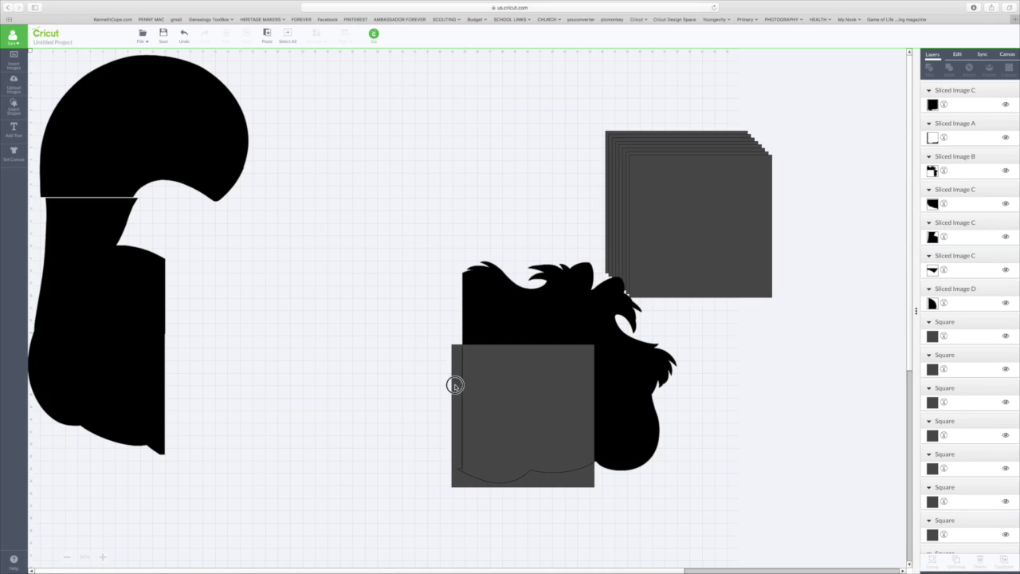
Delete the gray leftovers of the slice and join the cut lower body piece to the side of the reassembled pieces
{"action": "left_click_drag", "start_coordinate": [454, 385], "coordinate": [297, 384]}
{"action": "left_click", "coordinate": [288, 337]}
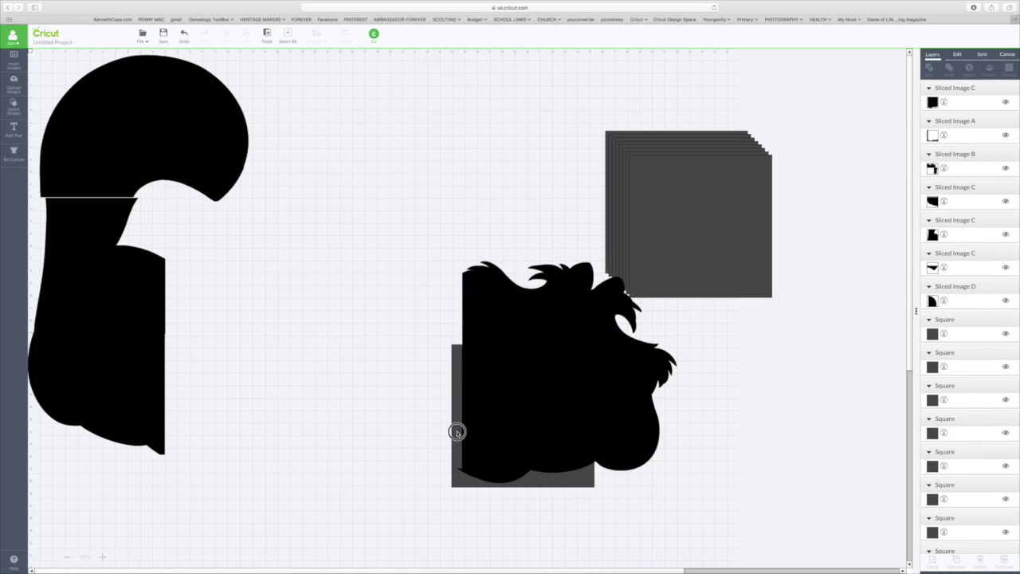
{"action": "left_click_drag", "start_coordinate": [455, 428], "coordinate": [277, 430]}
{"action": "left_click_drag", "start_coordinate": [356, 418], "coordinate": [235, 400]}
{"action": "left_click_drag", "start_coordinate": [568, 481], "coordinate": [491, 495]}
{"action": "key", "text": "Delete"}
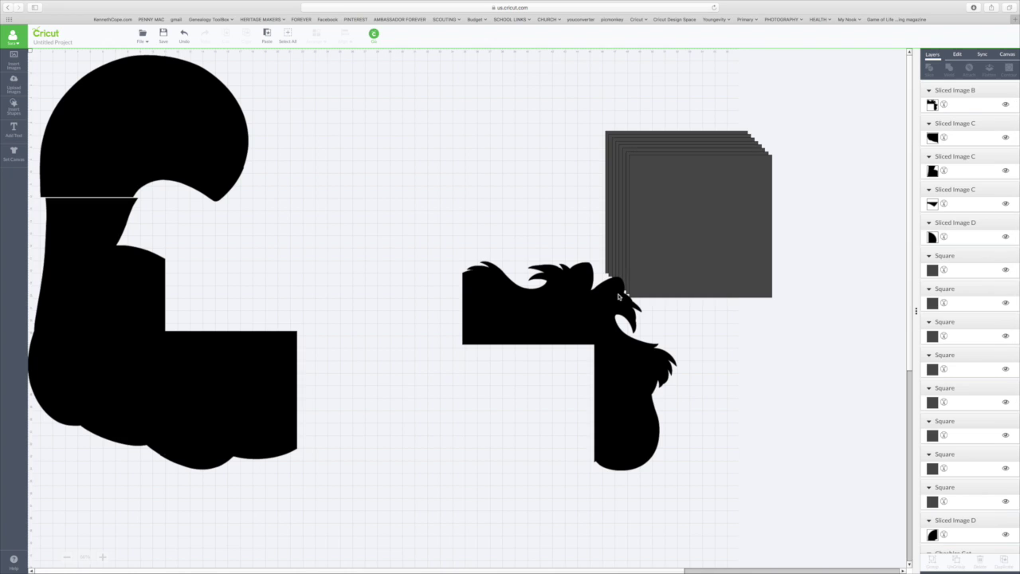
Place an 11.4 in square over the upper-left part of the remaining cat body and slice it with the body
{"action": "left_click_drag", "start_coordinate": [657, 238], "coordinate": [486, 305]}
{"action": "left_click_drag", "start_coordinate": [556, 234], "coordinate": [442, 234]}
{"action": "left_click_drag", "start_coordinate": [565, 293], "coordinate": [454, 273]}
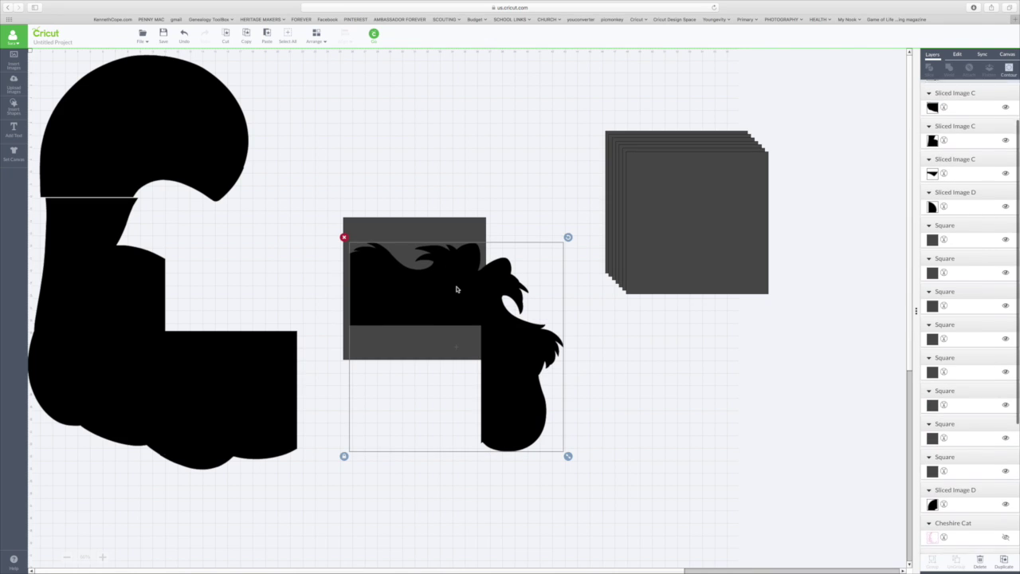
{"action": "left_click", "coordinate": [956, 263], "text": "shift"}
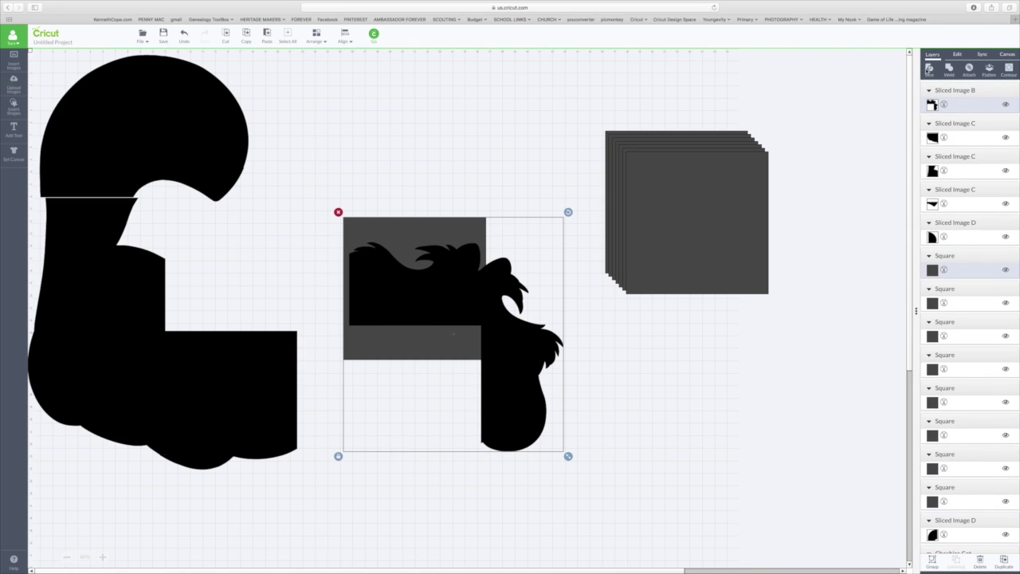
{"action": "left_click", "coordinate": [929, 70]}
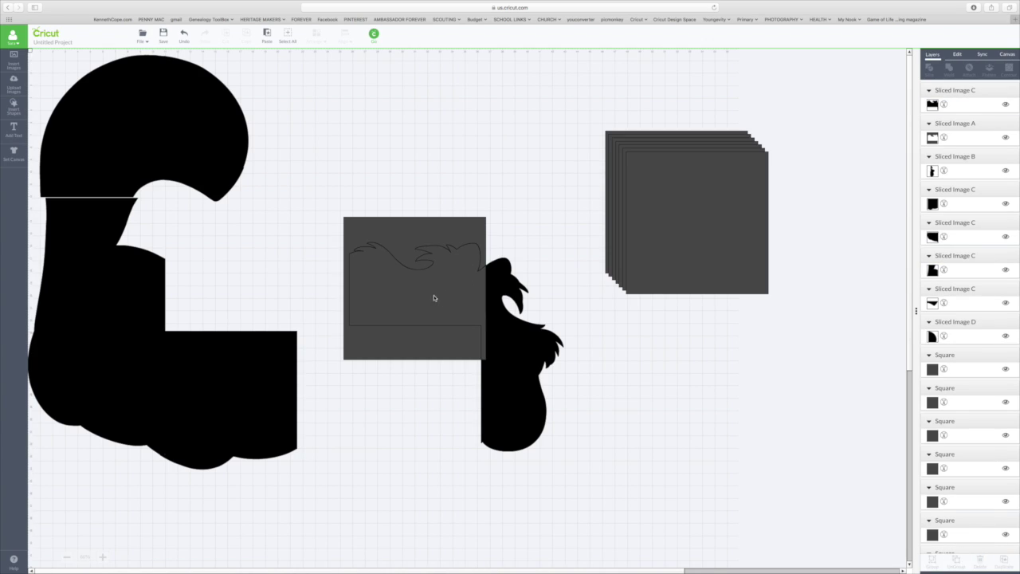
Delete the gray leftovers of the slice and move the cut upper body piece beside the reassembled pieces
{"action": "left_click_drag", "start_coordinate": [382, 223], "coordinate": [489, 162]}
{"action": "left_click", "coordinate": [449, 154]}
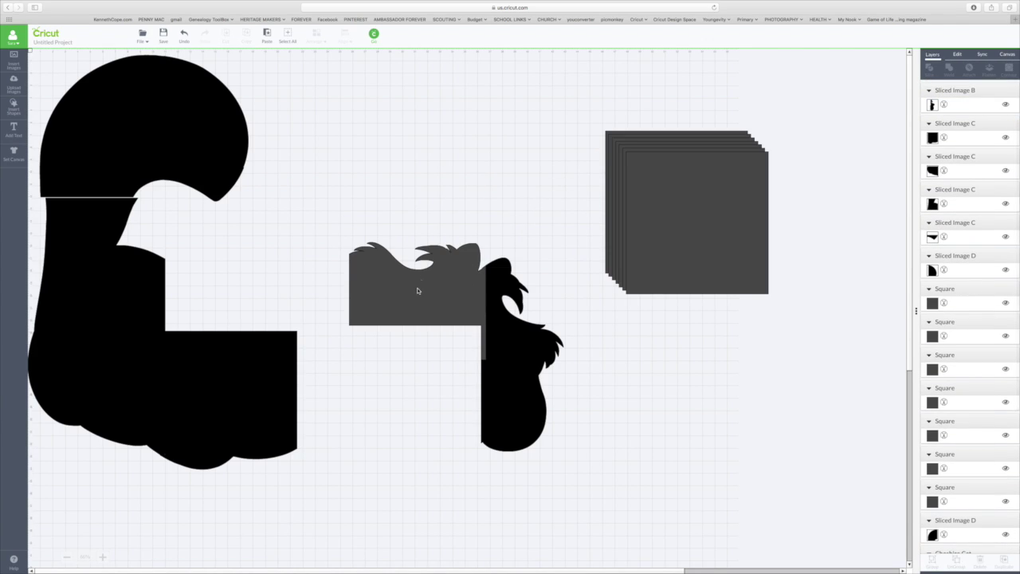
{"action": "left_click_drag", "start_coordinate": [417, 289], "coordinate": [391, 205]}
{"action": "key", "text": "Delete"}
{"action": "left_click_drag", "start_coordinate": [412, 283], "coordinate": [359, 361]}
Place an 11.4 in square over the lower part of the remaining head section and slice the two together
{"action": "left_click_drag", "start_coordinate": [662, 216], "coordinate": [491, 384]}
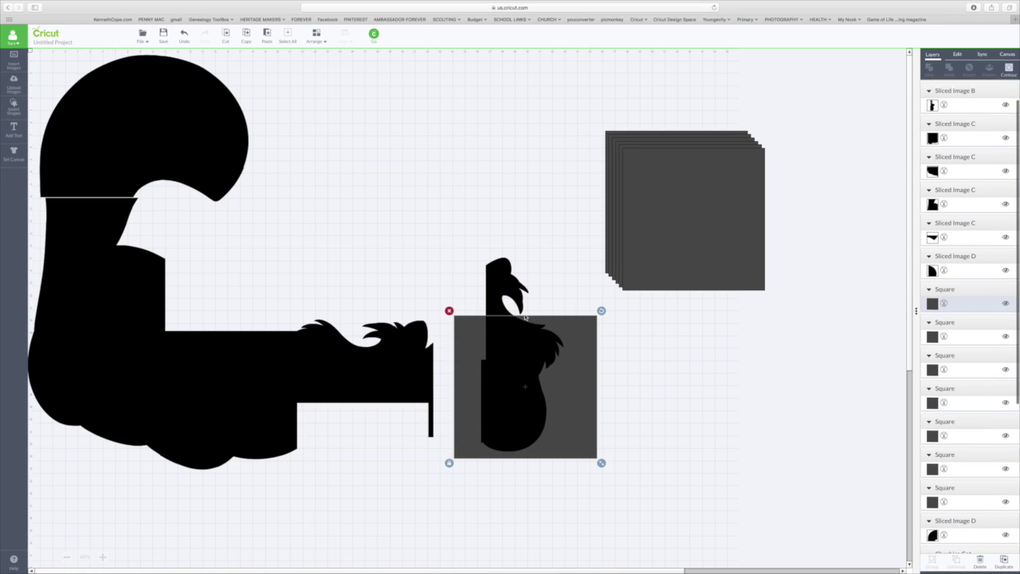
{"action": "left_click", "coordinate": [492, 278], "text": "shift"}
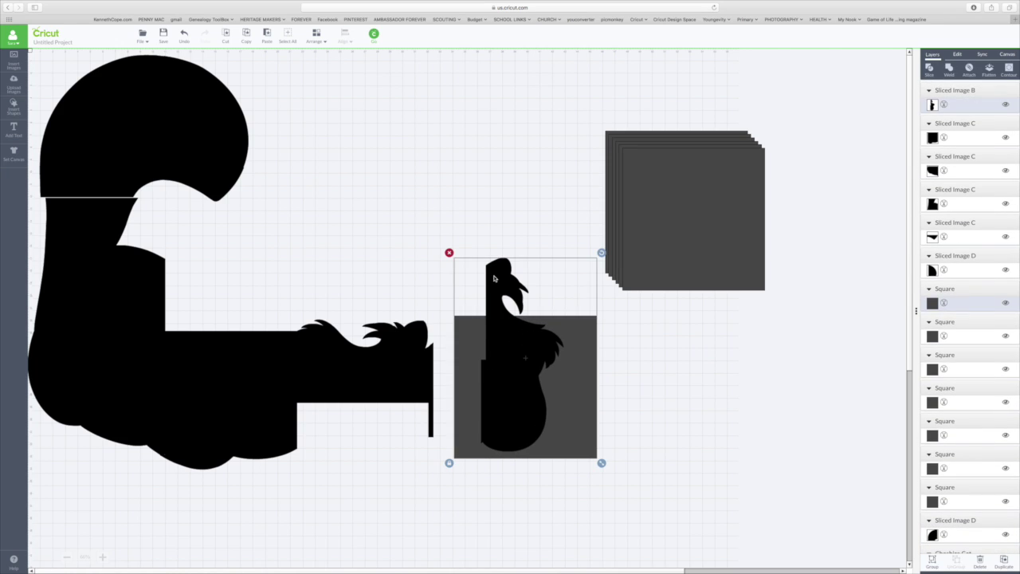
{"action": "left_click", "coordinate": [928, 69]}
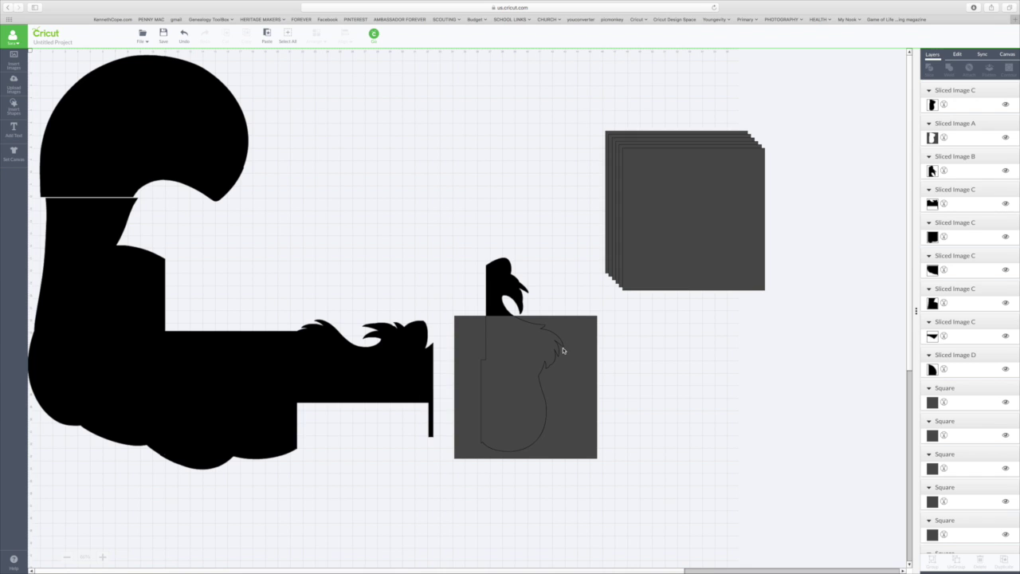
Delete the gray leftovers of the head slice and separate the cut lower piece from the upper tuft piece
{"action": "left_click_drag", "start_coordinate": [562, 348], "coordinate": [674, 384]}
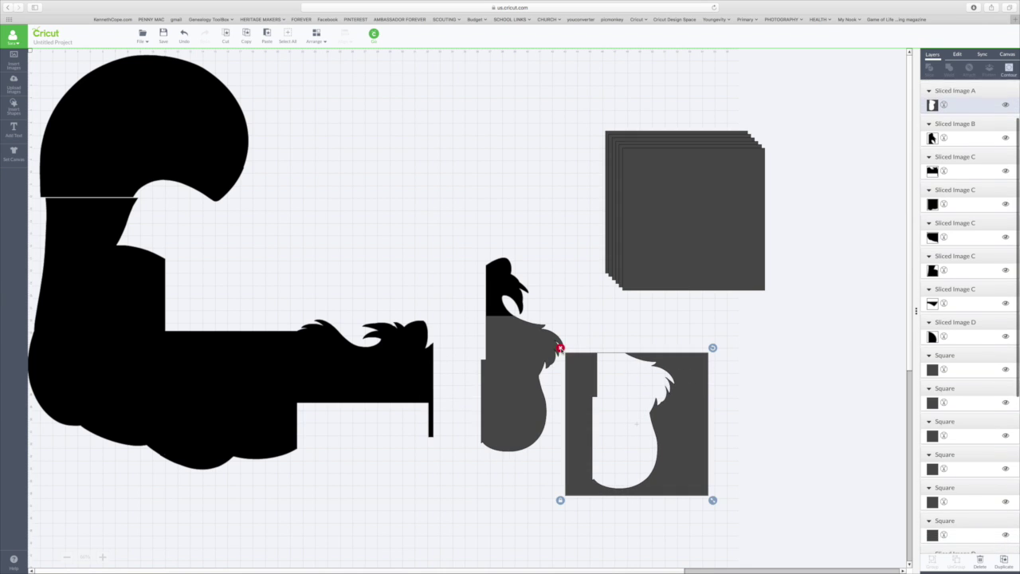
{"action": "left_click", "coordinate": [561, 349]}
{"action": "left_click_drag", "start_coordinate": [557, 351], "coordinate": [717, 362]}
{"action": "left_click", "coordinate": [632, 318]}
{"action": "left_click_drag", "start_coordinate": [515, 363], "coordinate": [532, 421]}
Fit the upper body piece, the lower head piece and the small upper tuft piece together to complete the black cat
{"action": "left_click_drag", "start_coordinate": [366, 368], "coordinate": [244, 297]}
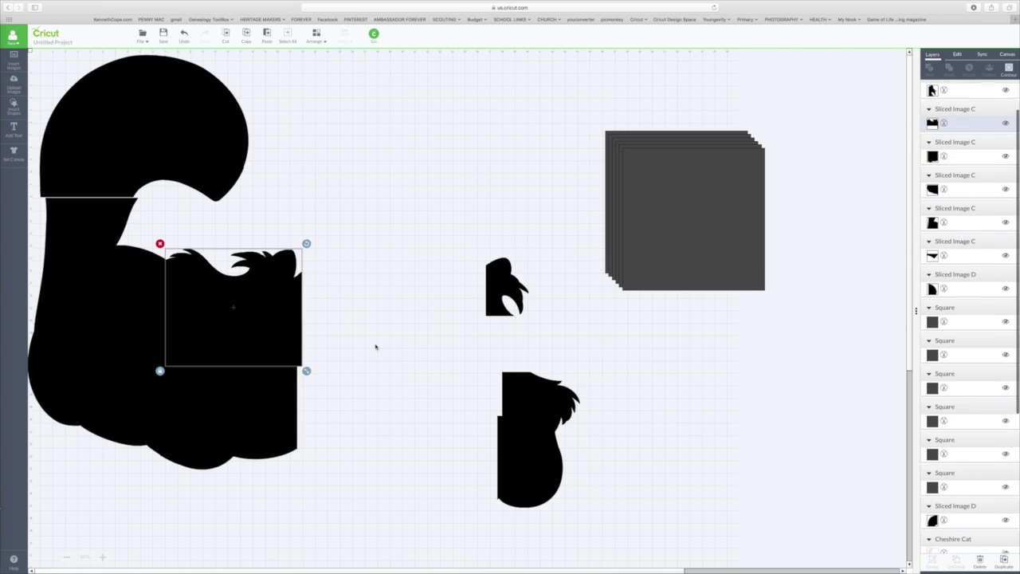
{"action": "left_click", "coordinate": [514, 436]}
{"action": "left_click_drag", "start_coordinate": [515, 435], "coordinate": [317, 387]}
{"action": "left_click_drag", "start_coordinate": [498, 281], "coordinate": [313, 287]}
{"action": "left_click", "coordinate": [412, 298]}
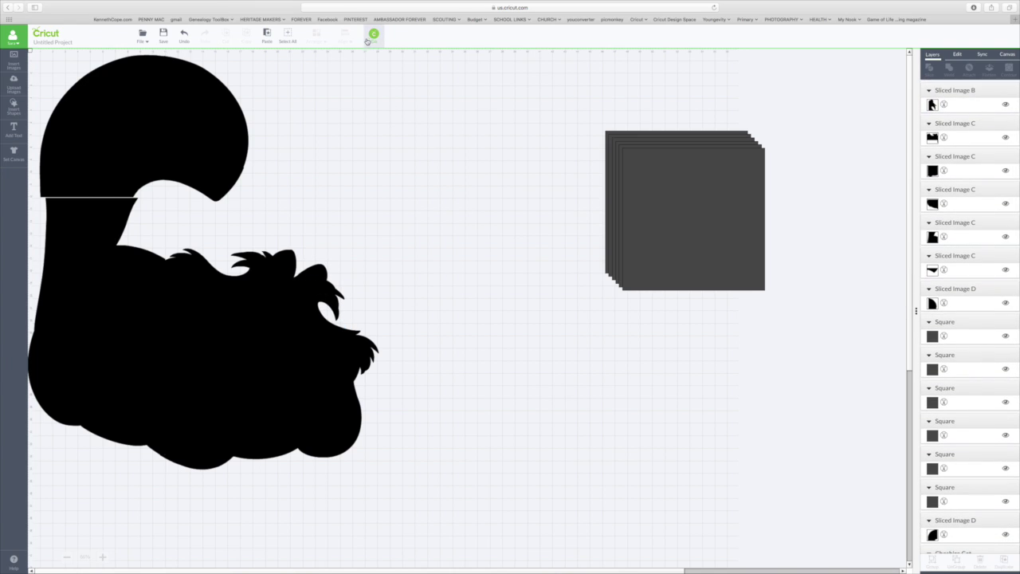
Preview the cat pieces on the cutting mats and return to the canvas
{"action": "left_click", "coordinate": [372, 36]}
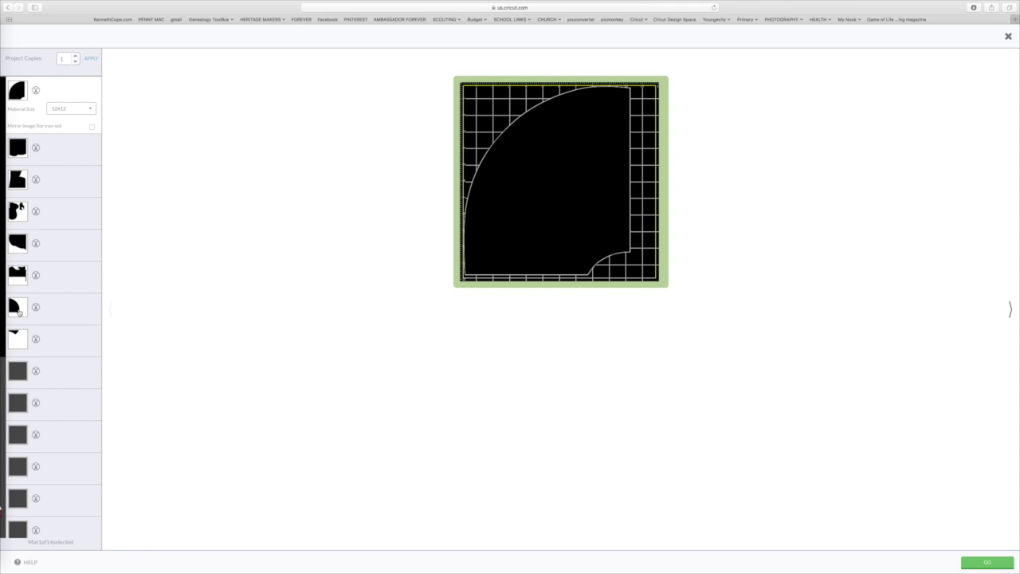
{"action": "left_click", "coordinate": [1007, 37]}
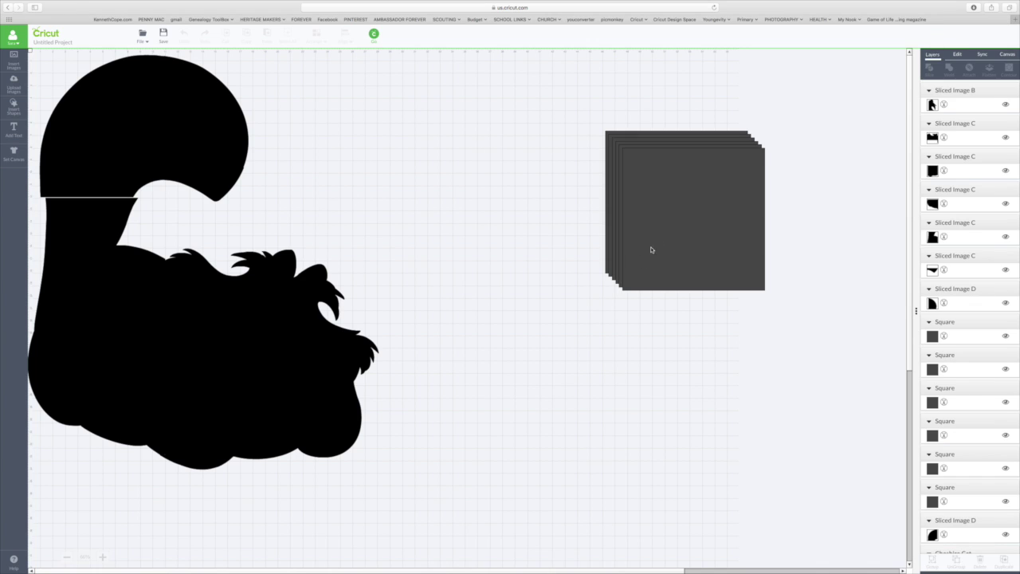
Paste additional copies of the square beside the existing stack
{"action": "left_click", "coordinate": [669, 201]}
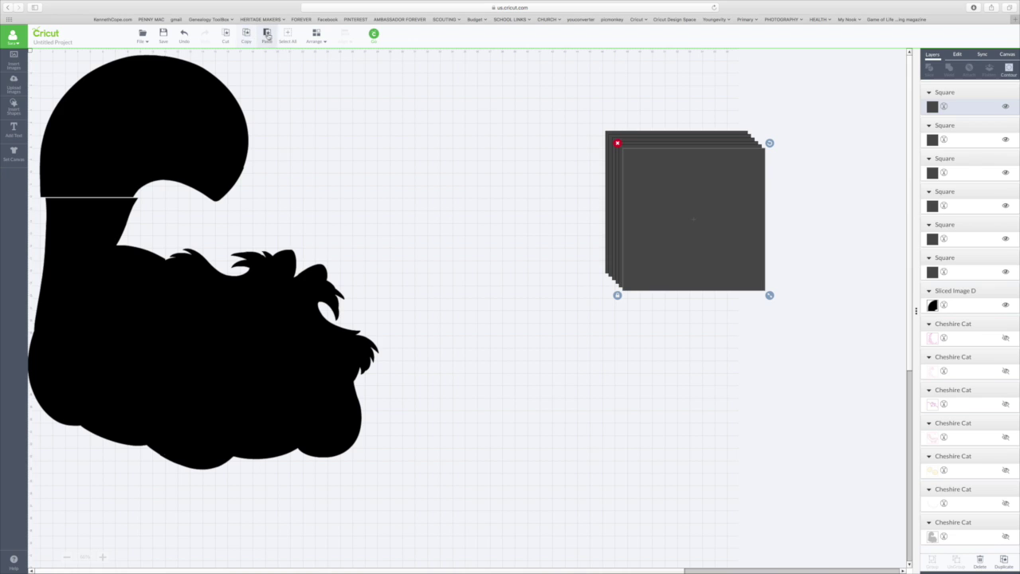
{"action": "left_click", "coordinate": [267, 35]}
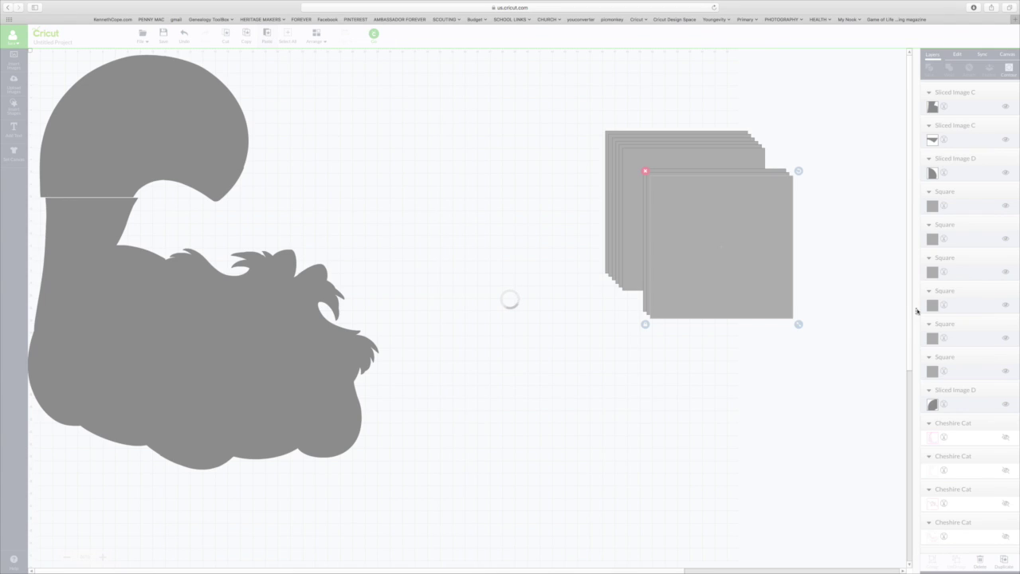
Show the white teeth layer, bring it to the front and place it on the empty canvas beside the cat
{"action": "scroll", "coordinate": [990, 347], "scroll_direction": "down", "scroll_amount": 3}
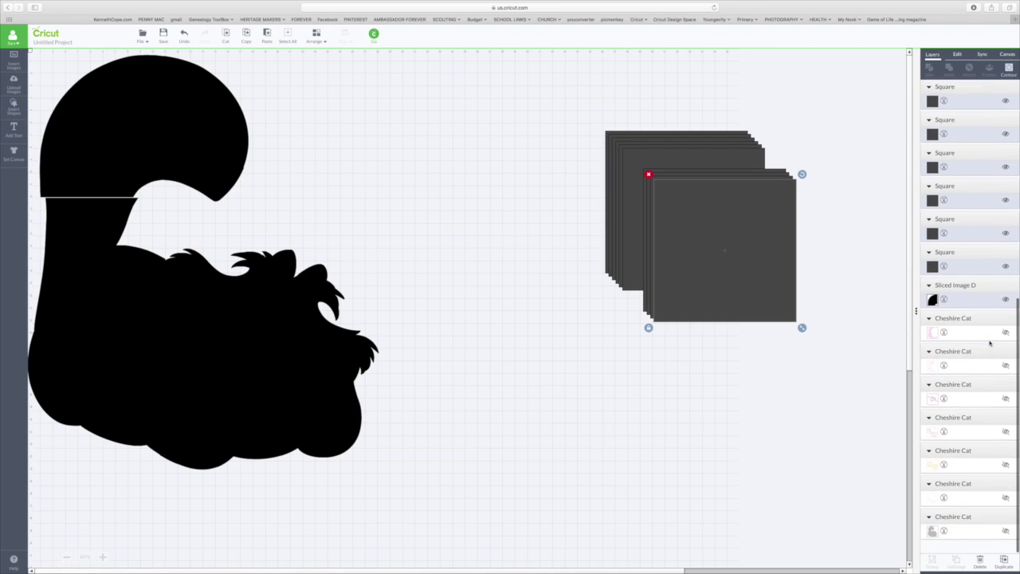
{"action": "left_click", "coordinate": [1006, 503]}
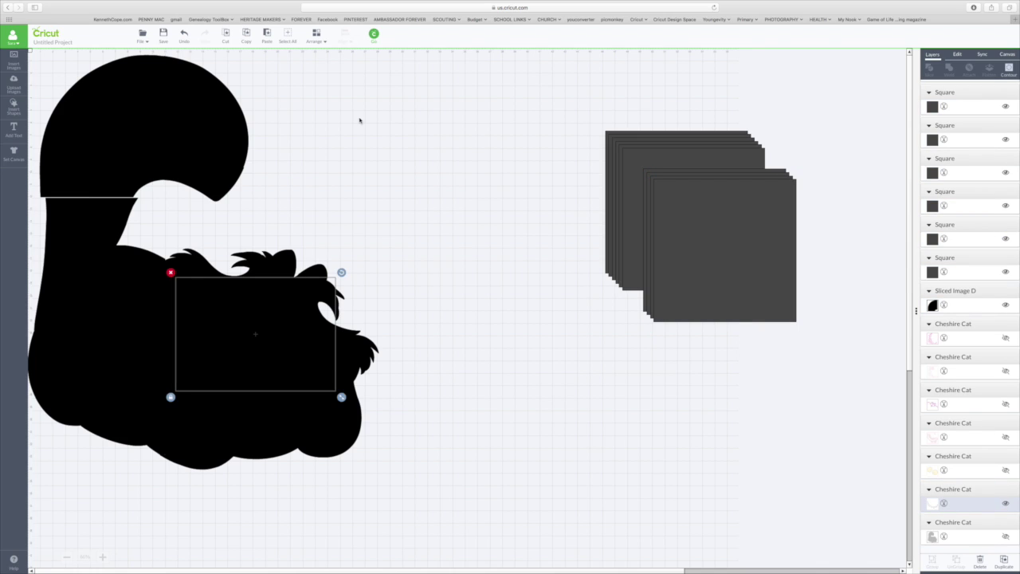
{"action": "left_click", "coordinate": [318, 39]}
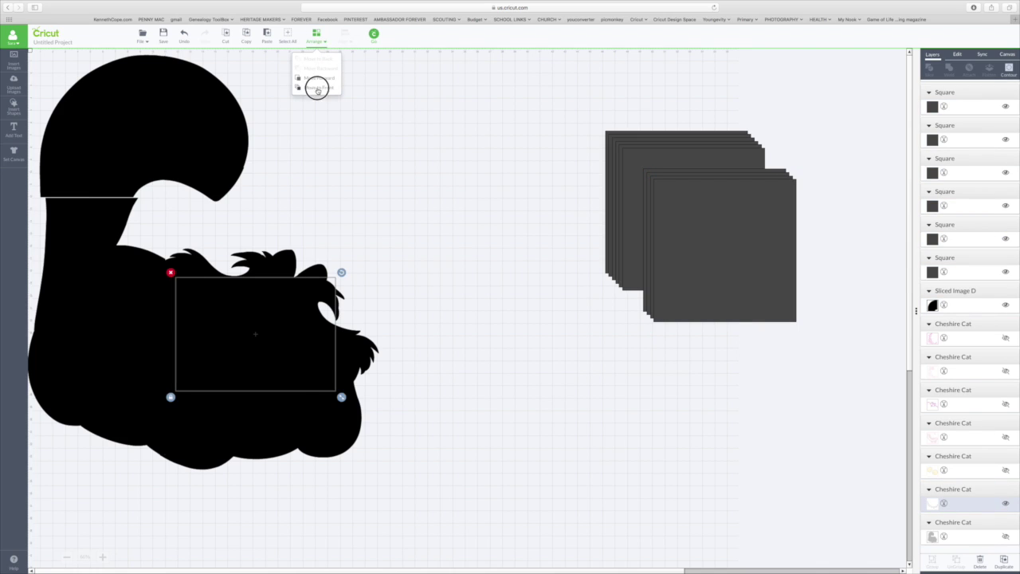
{"action": "left_click", "coordinate": [318, 87]}
{"action": "left_click_drag", "start_coordinate": [235, 374], "coordinate": [486, 324]}
Place a square over the larger right-hand part of the white teeth and slice it with the teeth layer
{"action": "left_click_drag", "start_coordinate": [736, 244], "coordinate": [556, 312]}
{"action": "left_click", "coordinate": [440, 278], "text": "shift"}
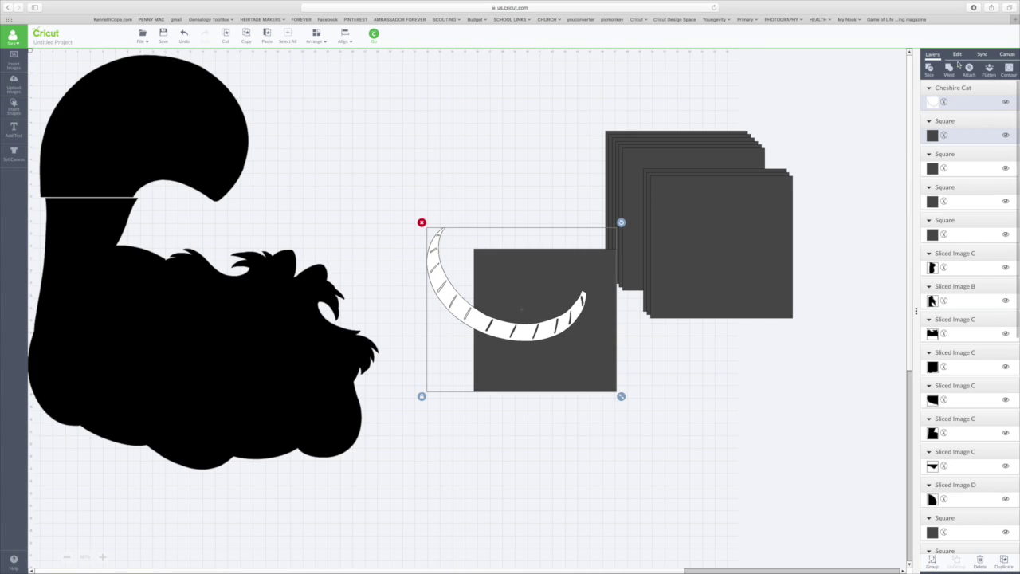
{"action": "left_click", "coordinate": [929, 69]}
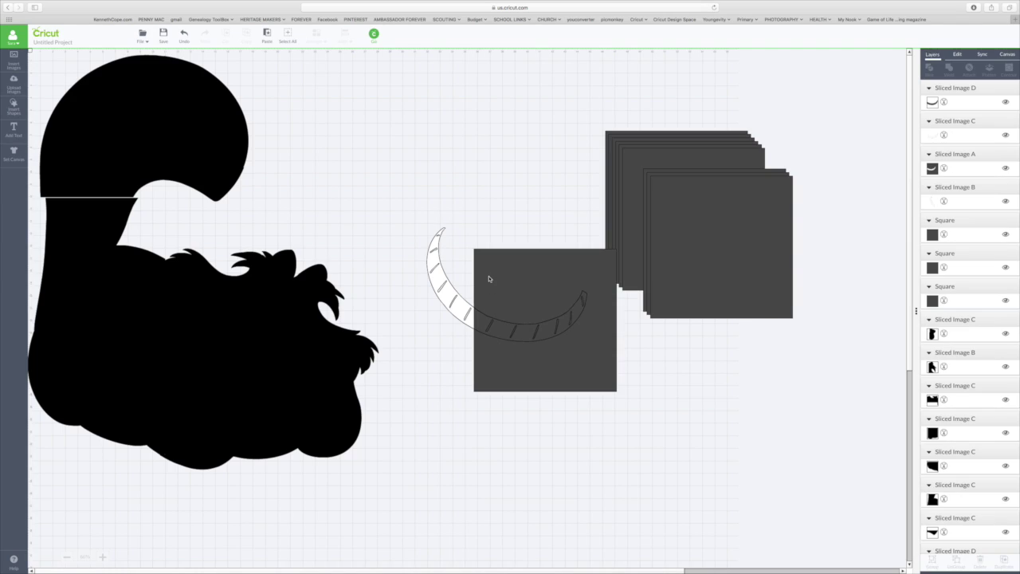
Clear the gray leftovers off the teeth and position both white teeth pieces as the smile on the cat
{"action": "left_click_drag", "start_coordinate": [487, 278], "coordinate": [503, 437]}
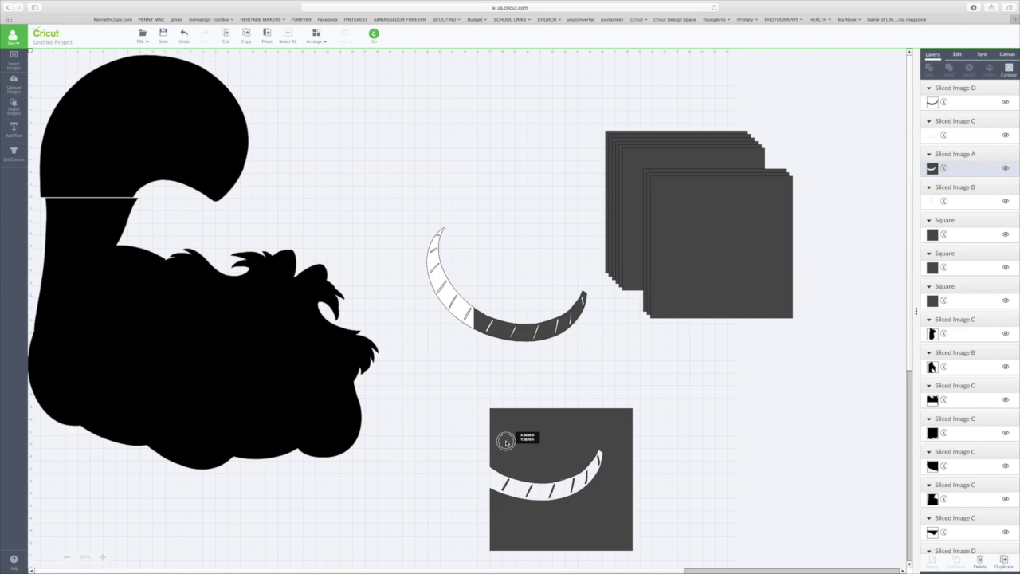
{"action": "left_click_drag", "start_coordinate": [533, 320], "coordinate": [539, 363]}
{"action": "left_click", "coordinate": [477, 332]}
{"action": "left_click_drag", "start_coordinate": [539, 448], "coordinate": [791, 379]}
{"action": "left_click_drag", "start_coordinate": [447, 306], "coordinate": [214, 362]}
{"action": "left_click_drag", "start_coordinate": [426, 361], "coordinate": [232, 404]}
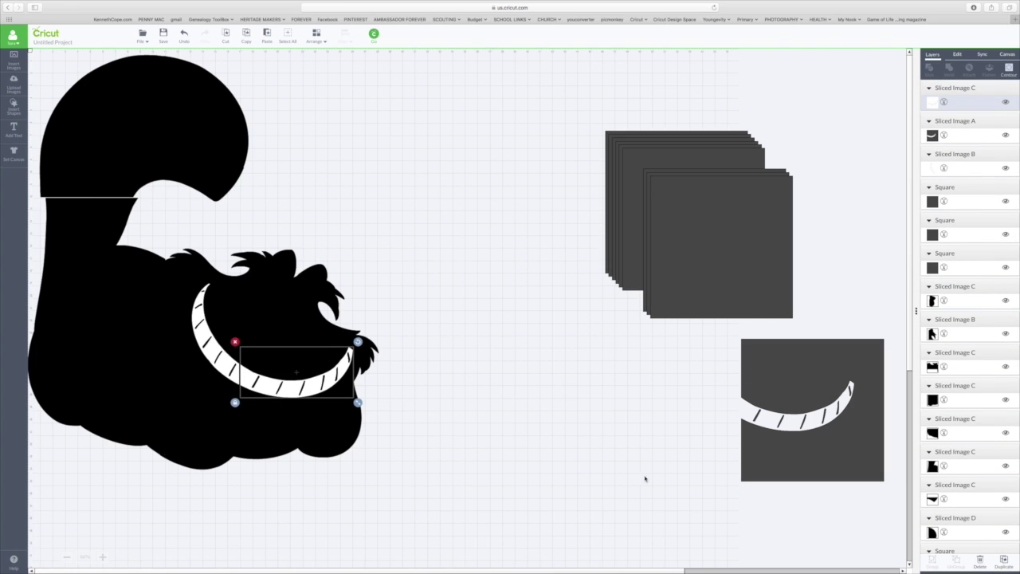
Show the yellow eyes layer, bring it to the front and position the eyes above the cat's smile
{"action": "scroll", "coordinate": [957, 424], "scroll_direction": "down", "scroll_amount": 10}
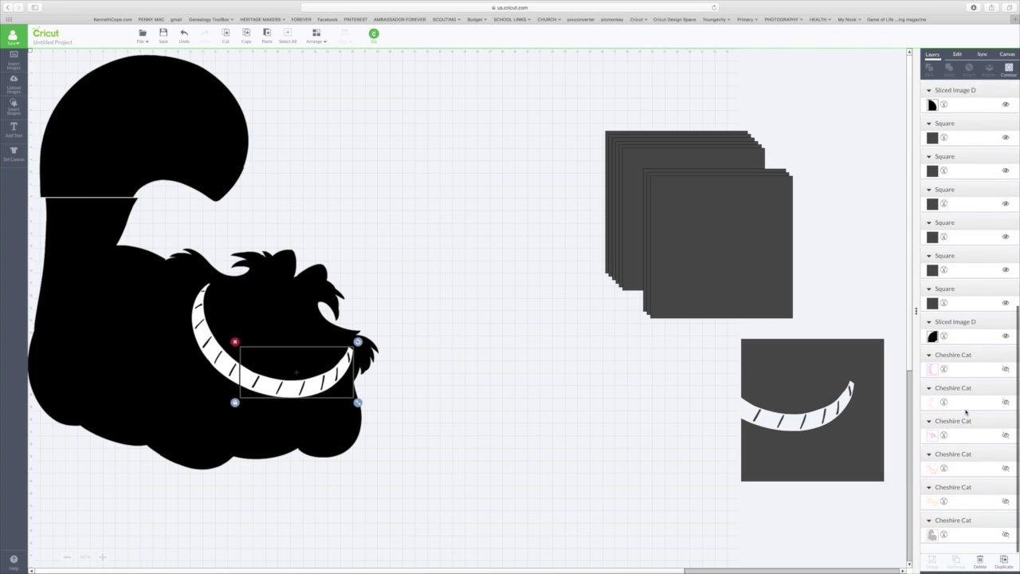
{"action": "left_click", "coordinate": [1005, 503]}
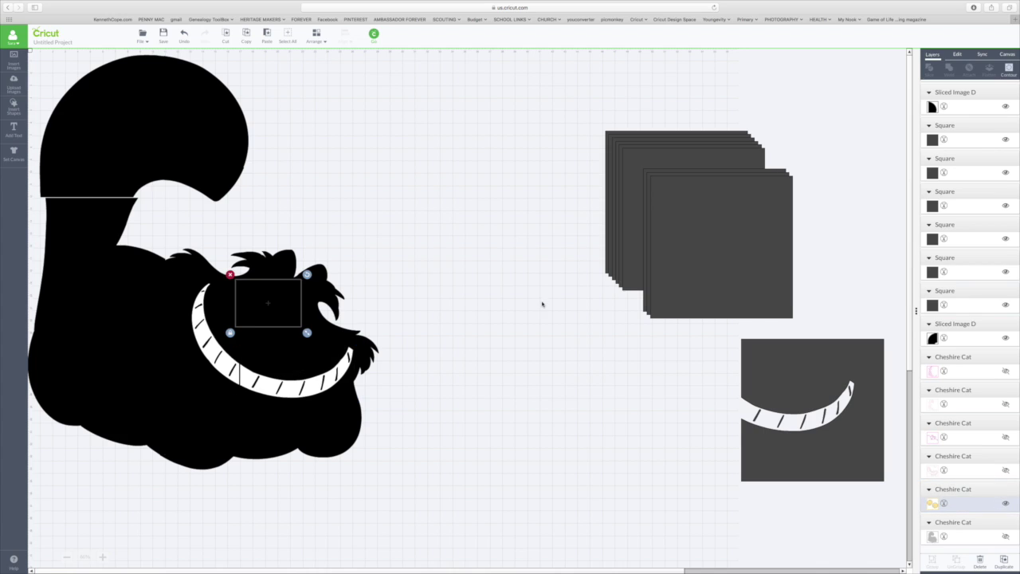
{"action": "left_click", "coordinate": [316, 37]}
{"action": "left_click", "coordinate": [317, 87]}
{"action": "mouse_move", "coordinate": [276, 314]}
{"action": "left_mouse_down"}
{"action": "mouse_move", "coordinate": [795, 234]}
{"action": "mouse_move", "coordinate": [685, 232]}
{"action": "mouse_move", "coordinate": [353, 330]}
{"action": "mouse_move", "coordinate": [283, 329]}
{"action": "mouse_move", "coordinate": [288, 315]}
{"action": "left_mouse_up"}
Show the pink ears, face and paws layer, bring it to the front and move it off the cat
{"action": "scroll", "coordinate": [989, 437], "scroll_direction": "down", "scroll_amount": 10}
{"action": "left_click", "coordinate": [1004, 503]}
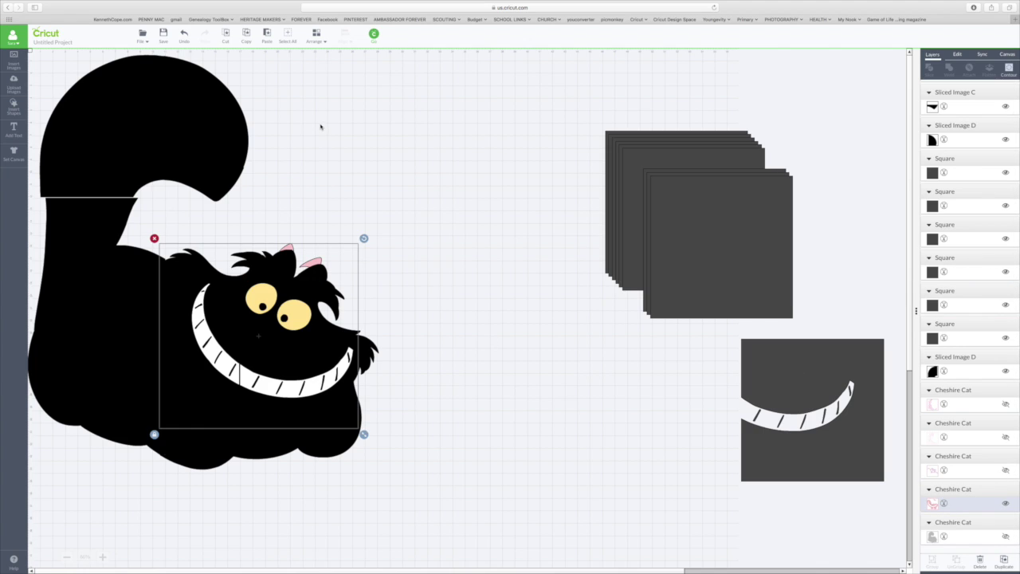
{"action": "left_click", "coordinate": [317, 38]}
{"action": "left_click", "coordinate": [315, 88]}
{"action": "left_click_drag", "start_coordinate": [310, 273], "coordinate": [494, 146]}
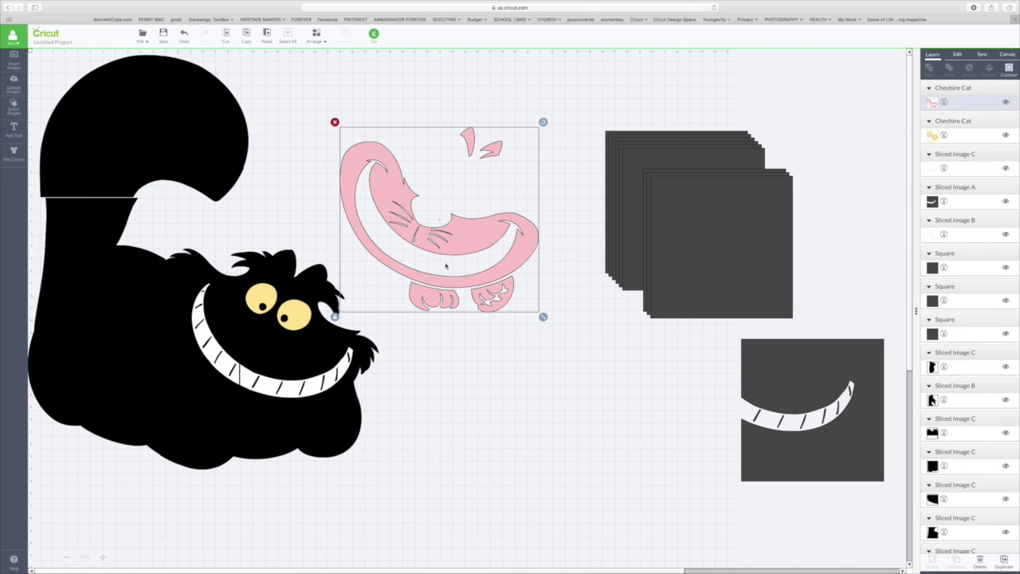
Position the leftover gray square behind only the two pink ears and slice it with the pink layer
{"action": "left_click_drag", "start_coordinate": [795, 395], "coordinate": [480, 138]}
{"action": "left_click_drag", "start_coordinate": [471, 235], "coordinate": [465, 290]}
{"action": "left_click", "coordinate": [507, 113], "text": "shift"}
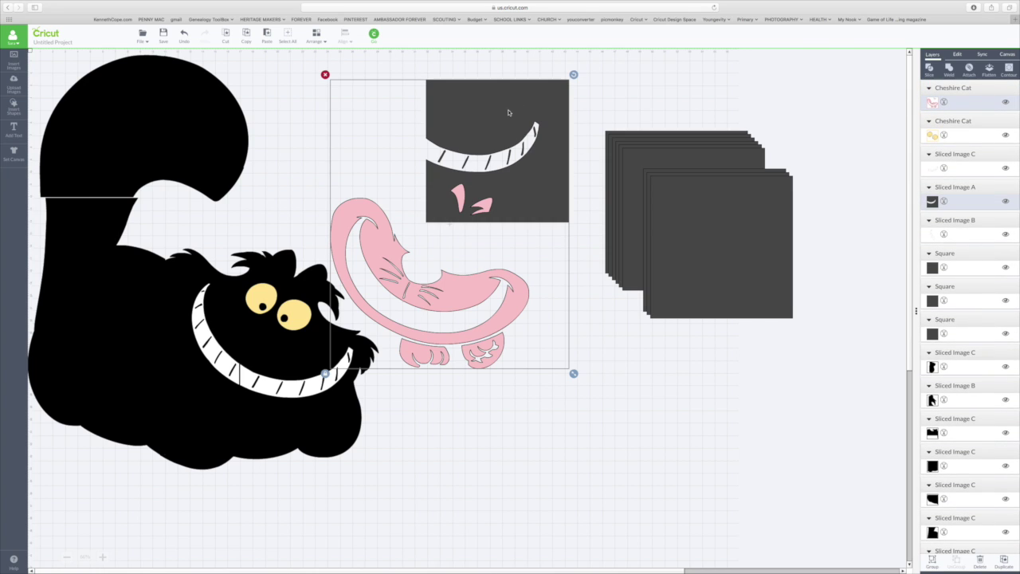
{"action": "left_click", "coordinate": [929, 68]}
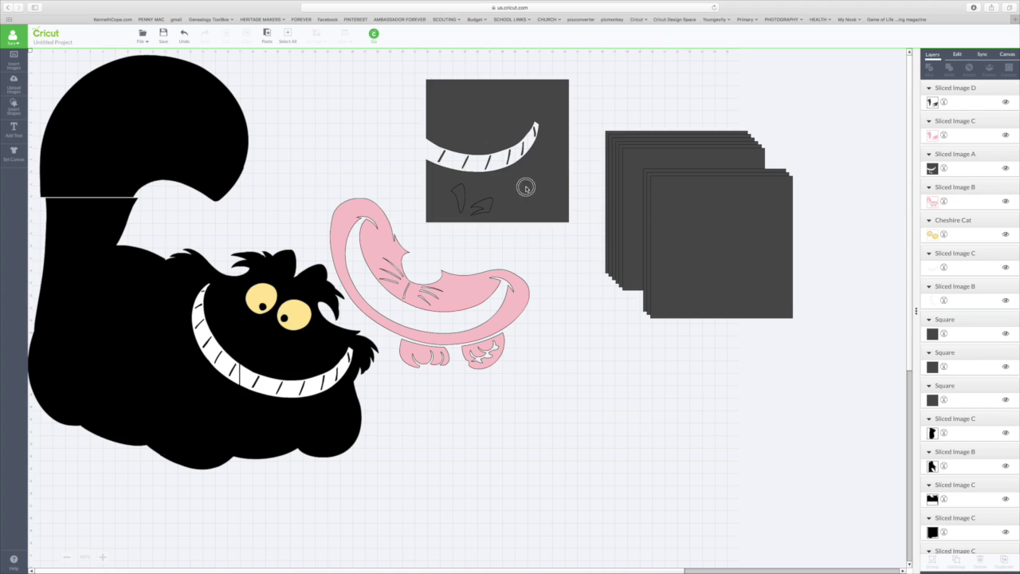
Move the gray square aside, delete the gray ear leftovers and place the pink ears on the cat's head
{"action": "left_click_drag", "start_coordinate": [523, 182], "coordinate": [581, 169]}
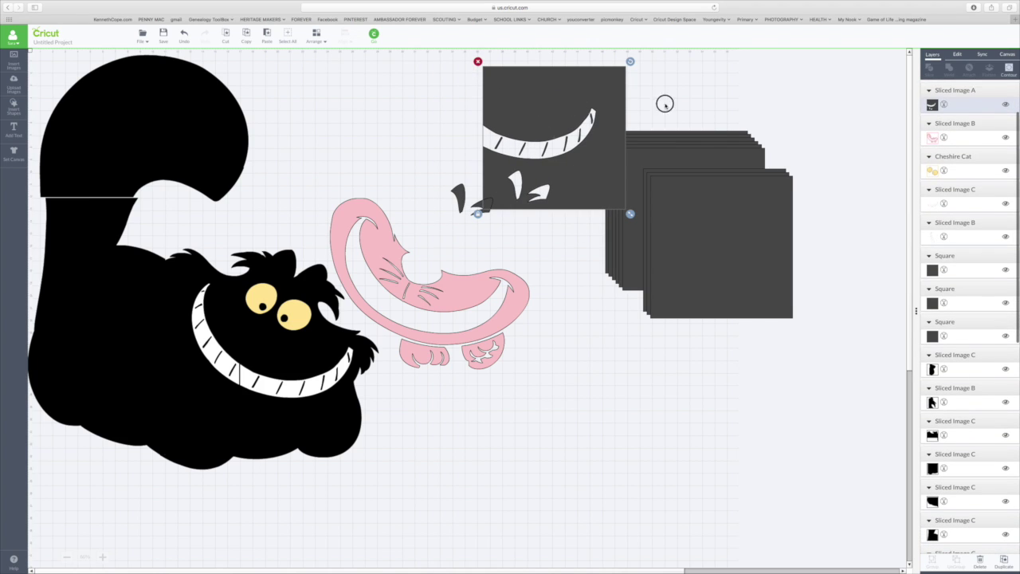
{"action": "left_click_drag", "start_coordinate": [549, 120], "coordinate": [717, 124]}
{"action": "left_click_drag", "start_coordinate": [454, 187], "coordinate": [476, 140]}
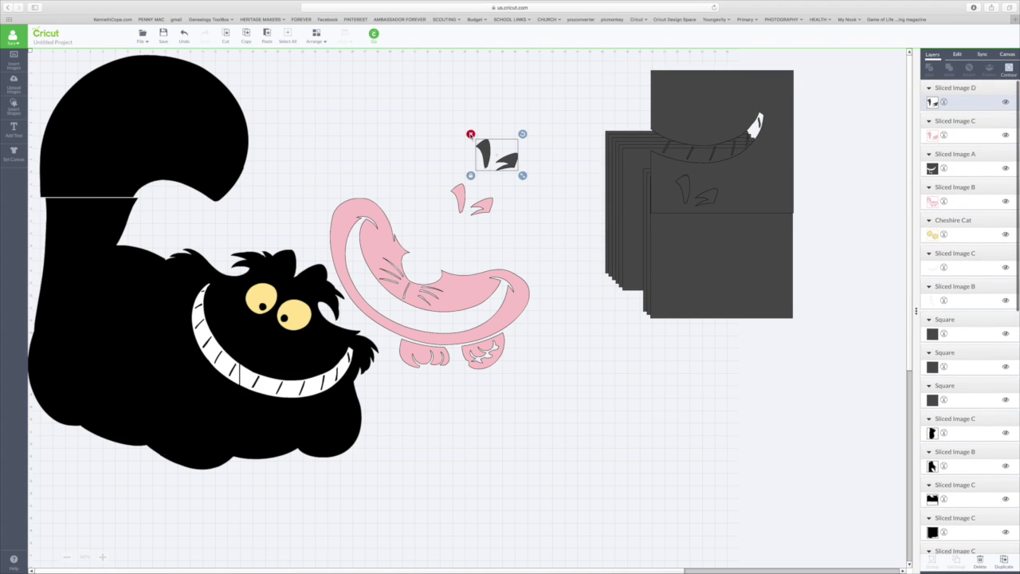
{"action": "left_click", "coordinate": [470, 133]}
{"action": "left_click_drag", "start_coordinate": [457, 193], "coordinate": [279, 267]}
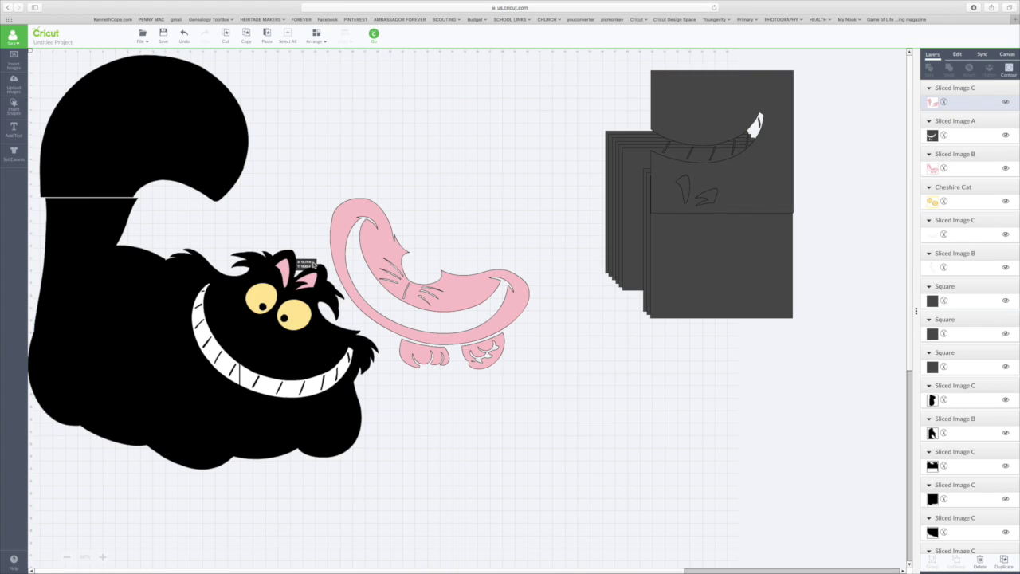
{"action": "left_click_drag", "start_coordinate": [384, 255], "coordinate": [399, 230]}
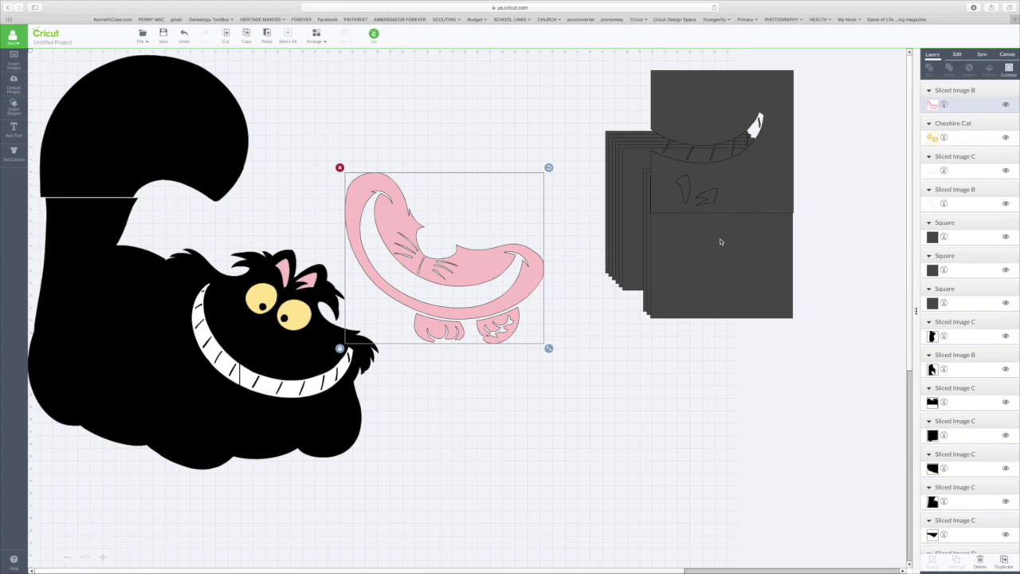
{"action": "left_click_drag", "start_coordinate": [707, 262], "coordinate": [470, 303]}
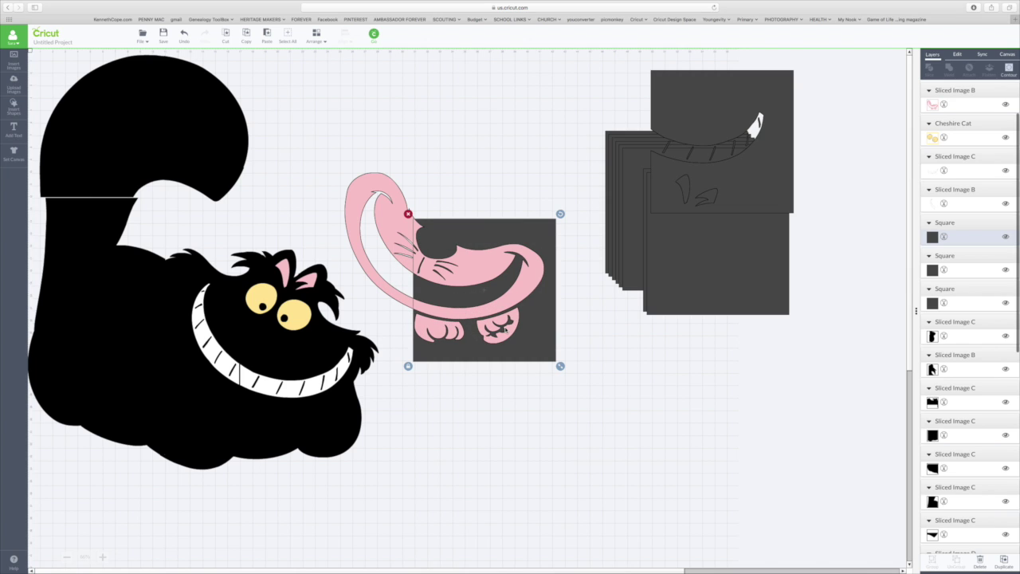
{"action": "left_click_drag", "start_coordinate": [492, 235], "coordinate": [663, 342]}
{"action": "left_click_drag", "start_coordinate": [519, 250], "coordinate": [736, 121]}
{"action": "left_click_drag", "start_coordinate": [561, 301], "coordinate": [436, 231]}
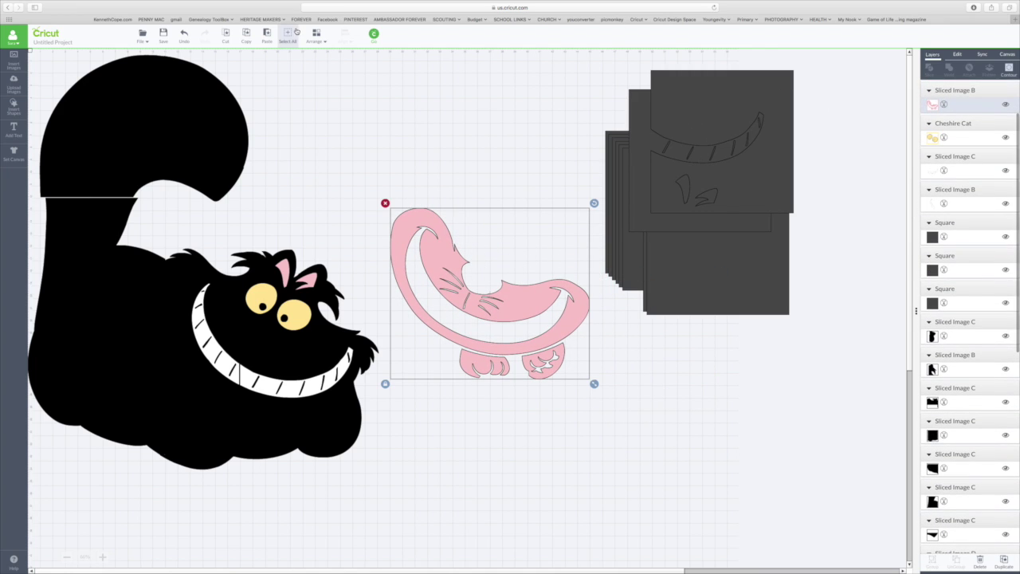
Duplicate the pink face and paws layer and hide the whisker contours on the copy
{"action": "left_click", "coordinate": [247, 34]}
{"action": "left_click", "coordinate": [267, 35]}
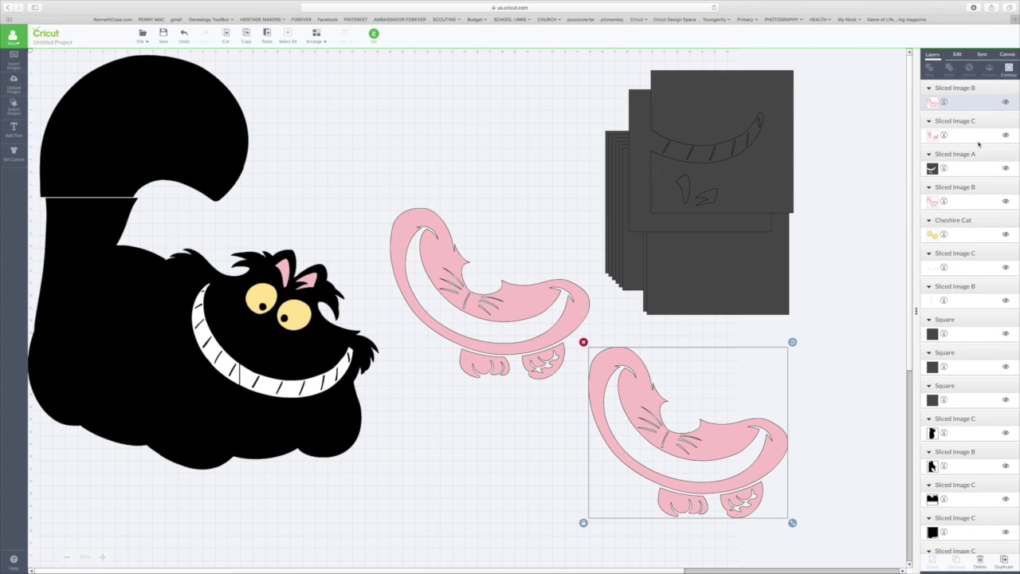
{"action": "left_click", "coordinate": [1007, 71]}
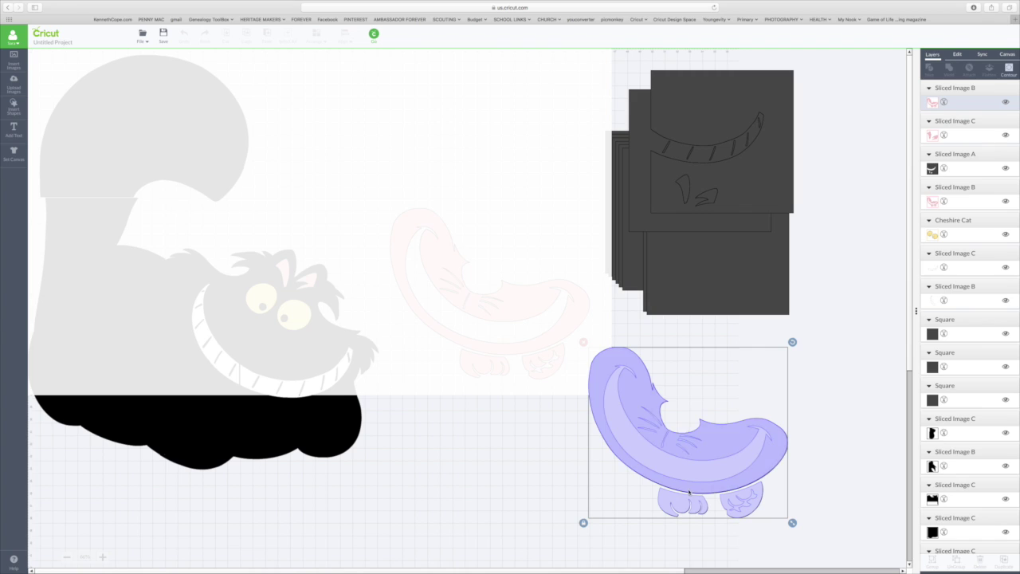
{"action": "left_click", "coordinate": [682, 456]}
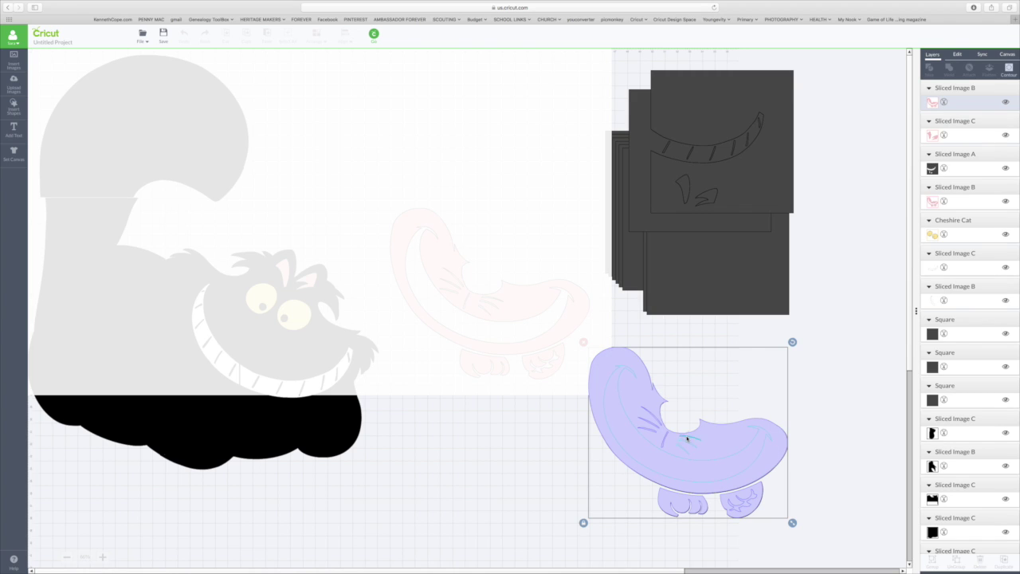
{"action": "left_click", "coordinate": [657, 431]}
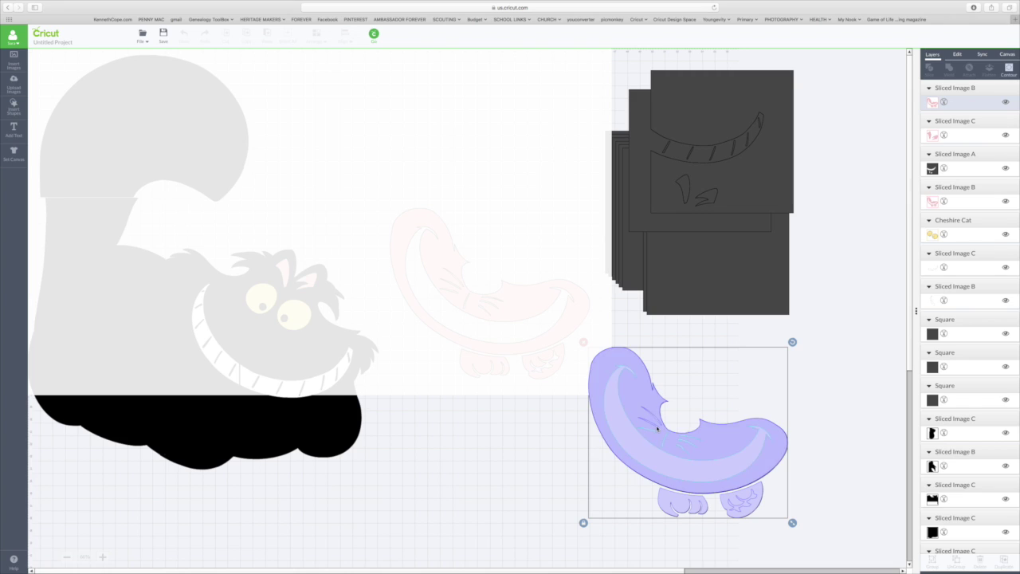
{"action": "left_click", "coordinate": [613, 378]}
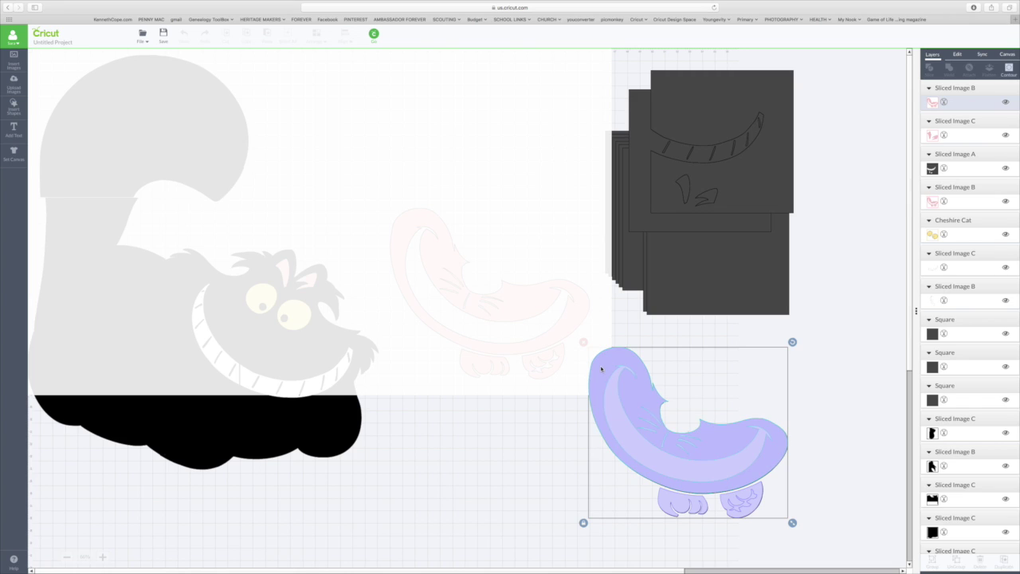
{"action": "left_click", "coordinate": [608, 389]}
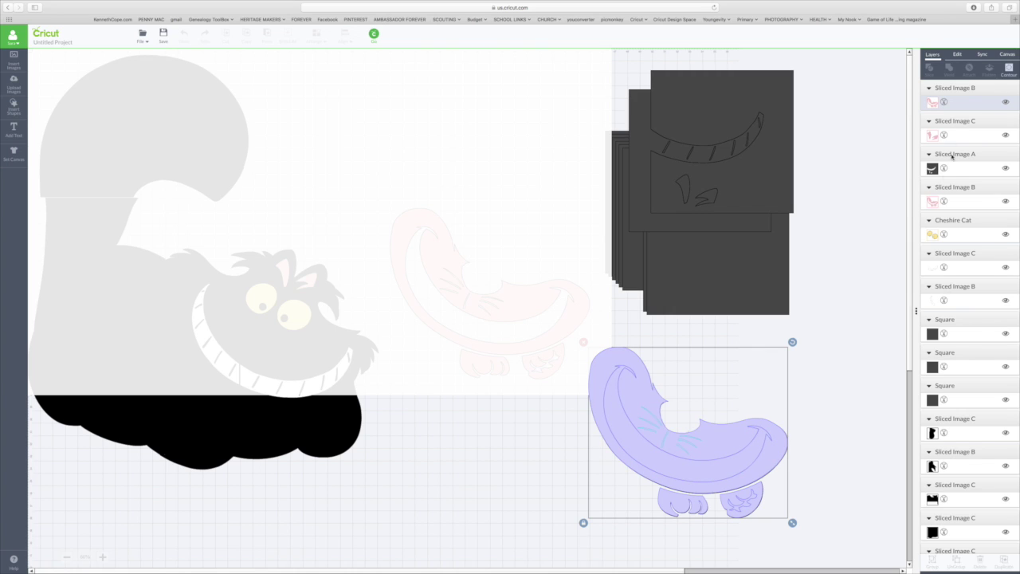
{"action": "left_click", "coordinate": [1008, 70]}
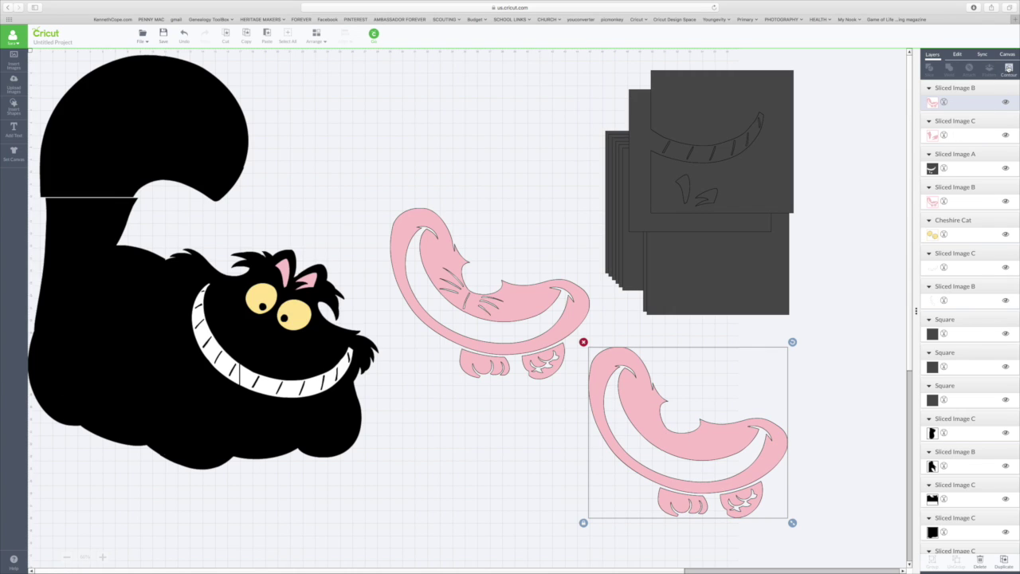
Hide the remaining face contours on the pink copy, leaving only the paws, and place them on the cat's feet
{"action": "left_click", "coordinate": [1008, 70]}
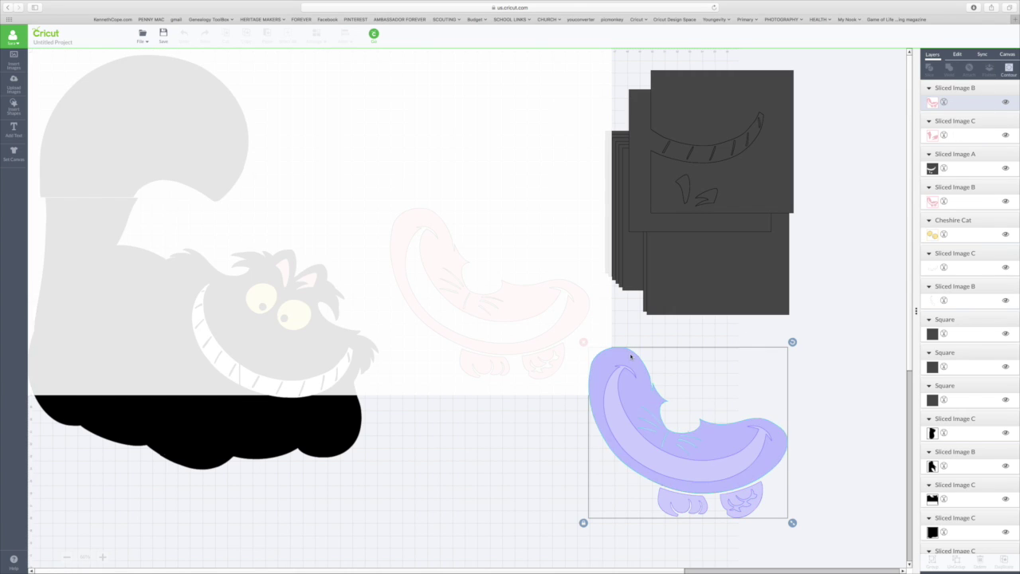
{"action": "left_click", "coordinate": [1008, 70]}
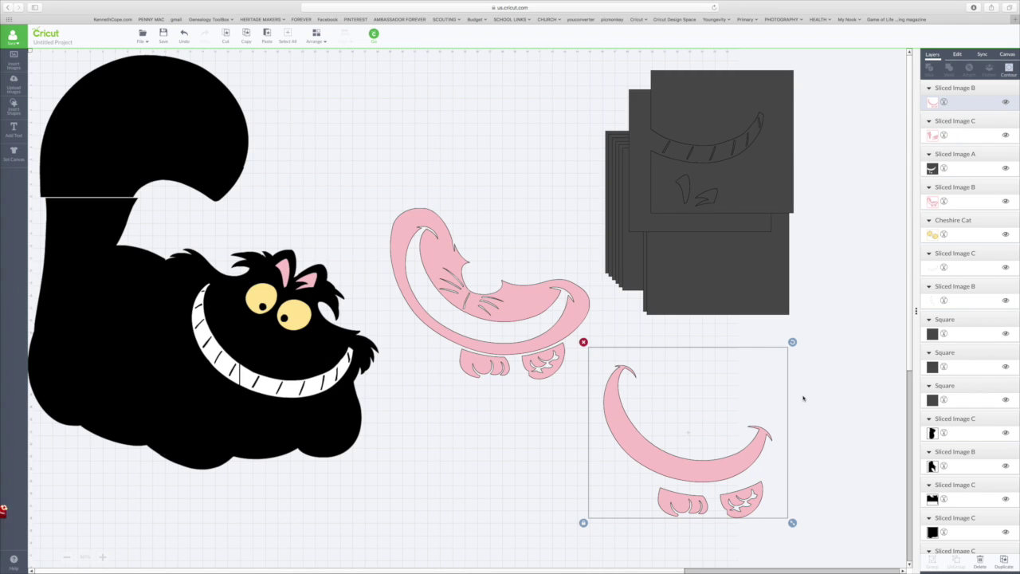
{"action": "left_click", "coordinate": [1009, 70]}
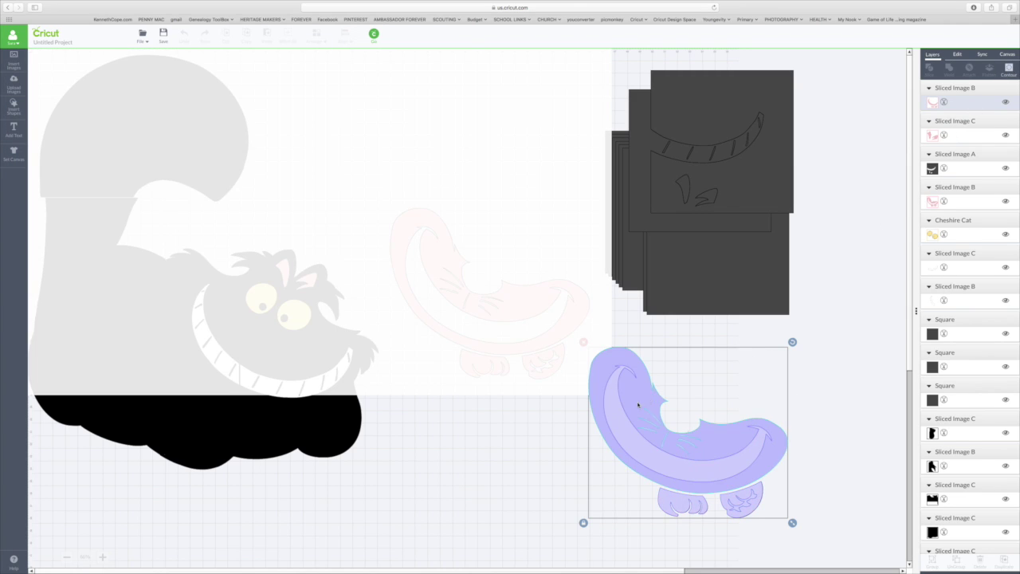
{"action": "left_click", "coordinate": [1009, 70]}
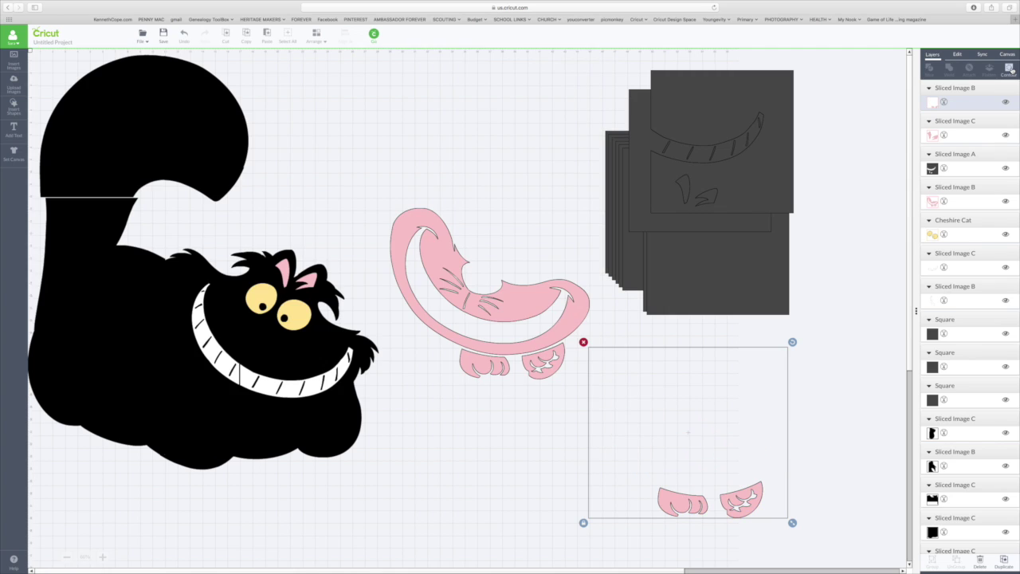
{"action": "left_click", "coordinate": [506, 456]}
{"action": "left_click_drag", "start_coordinate": [698, 508], "coordinate": [282, 430]}
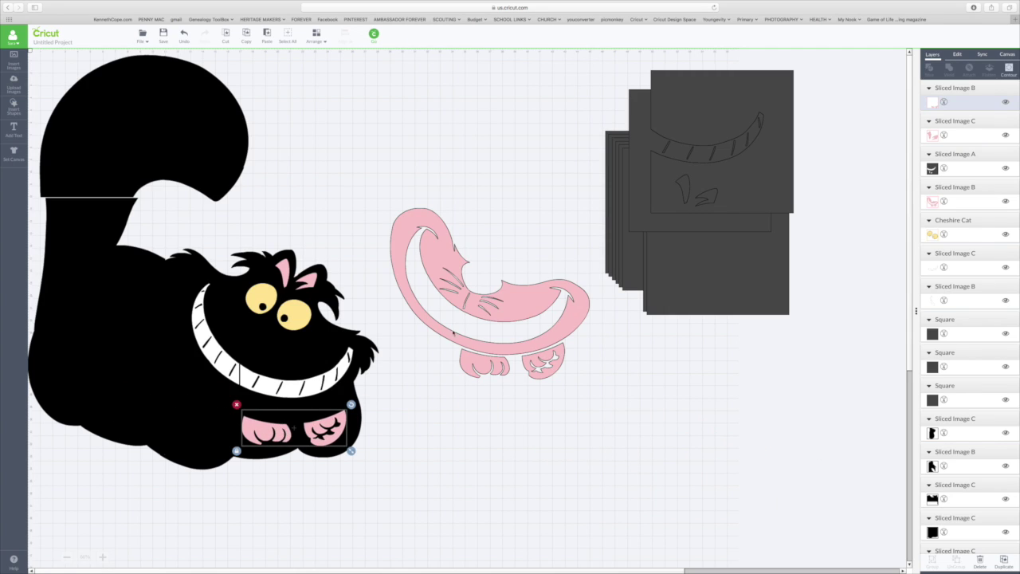
Hide both paw contours on the original pink layer, leaving only the face
{"action": "left_click", "coordinate": [457, 337]}
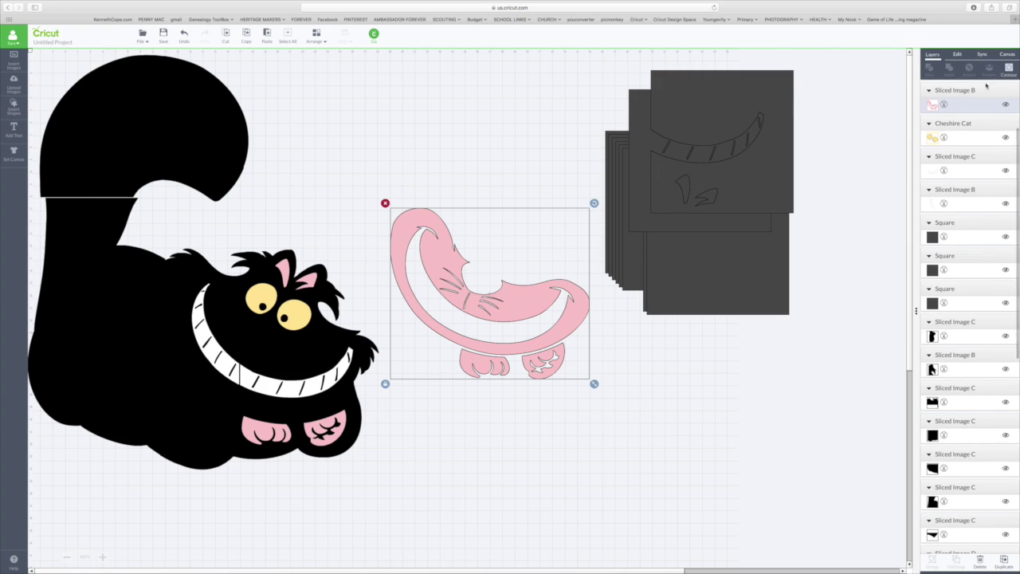
{"action": "left_click", "coordinate": [1009, 70]}
{"action": "left_click", "coordinate": [488, 373]}
{"action": "left_click", "coordinate": [549, 361]}
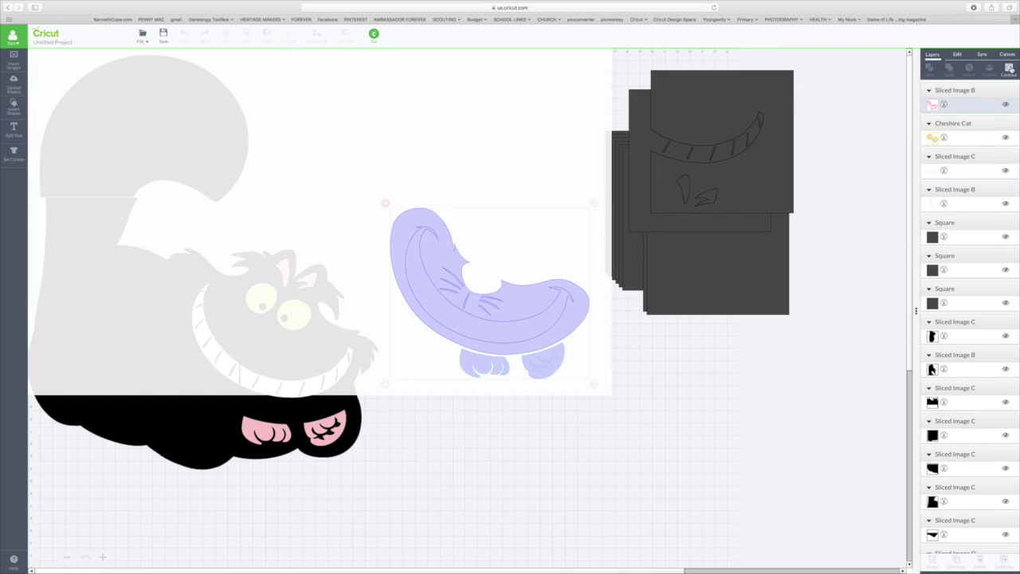
{"action": "key", "text": "Escape"}
Position a plain gray square behind the right part of the pink face and slice the two
{"action": "left_click", "coordinate": [630, 422]}
{"action": "left_click_drag", "start_coordinate": [655, 226], "coordinate": [496, 389]}
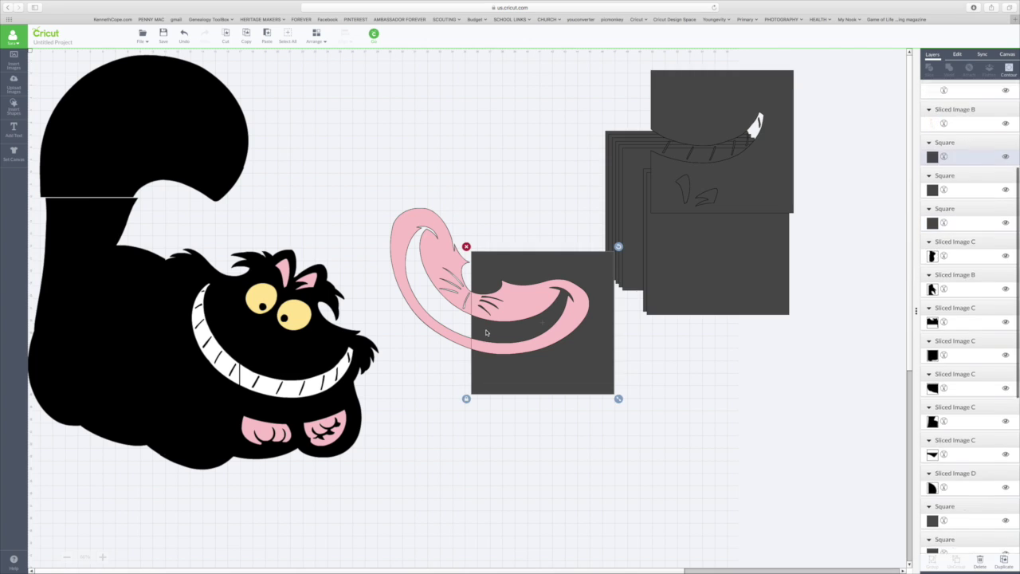
{"action": "left_click", "coordinate": [540, 300], "text": "shift"}
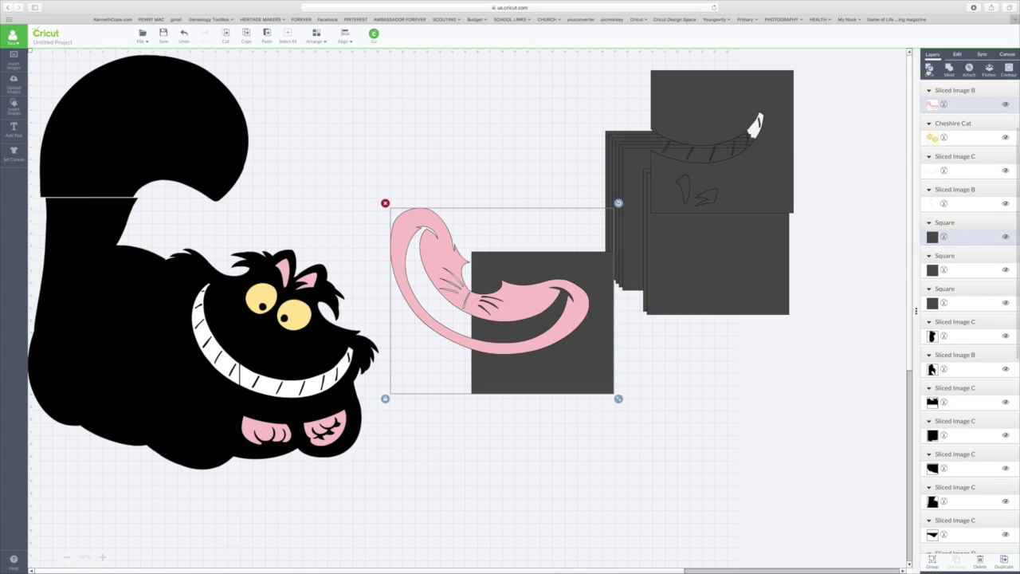
{"action": "left_click", "coordinate": [928, 70]}
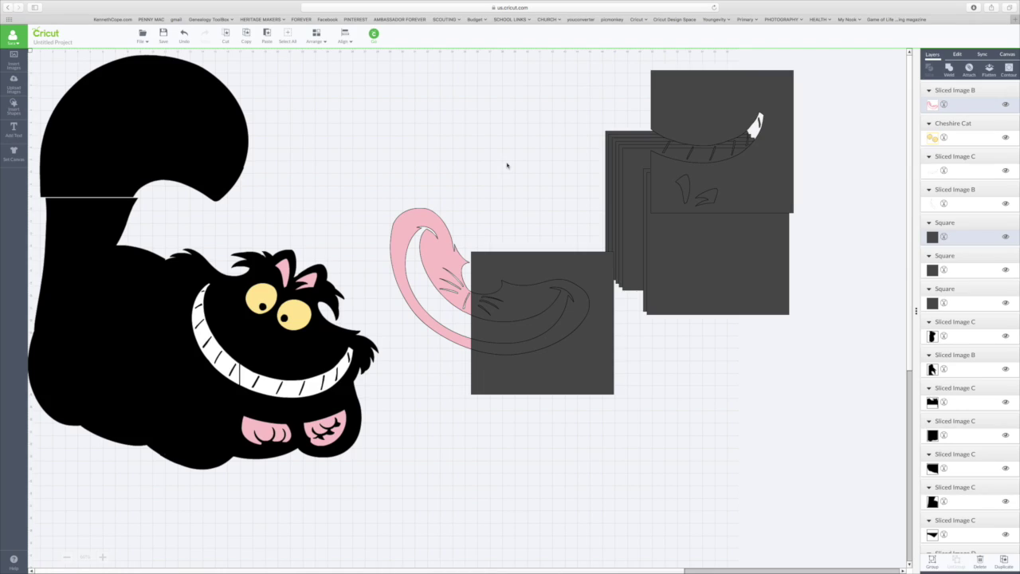
Delete the cut gray square and the gray face-shaped leftover from the slice
{"action": "left_click_drag", "start_coordinate": [516, 253], "coordinate": [555, 231]}
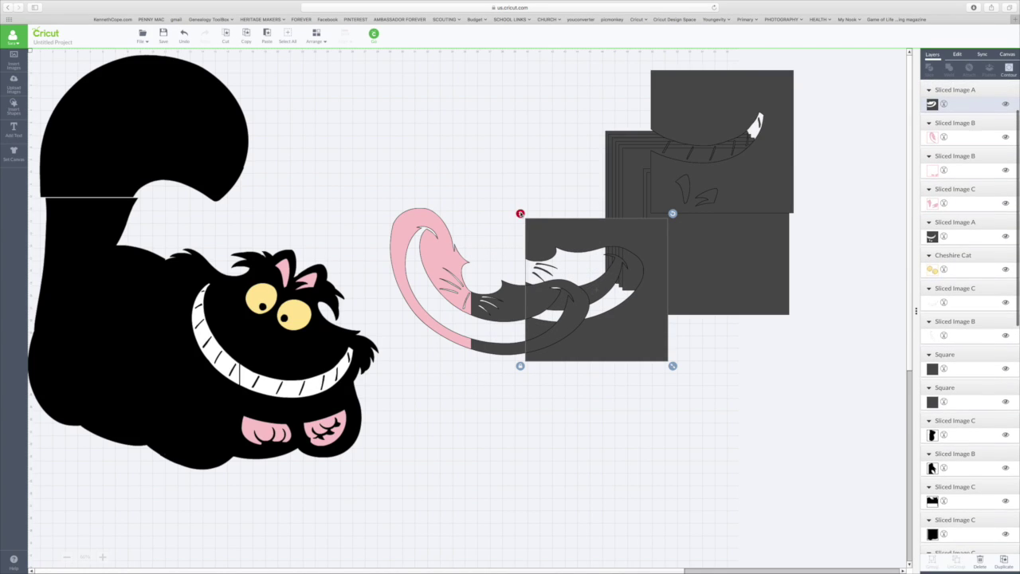
{"action": "key", "text": "Delete"}
{"action": "left_click_drag", "start_coordinate": [516, 306], "coordinate": [550, 193]}
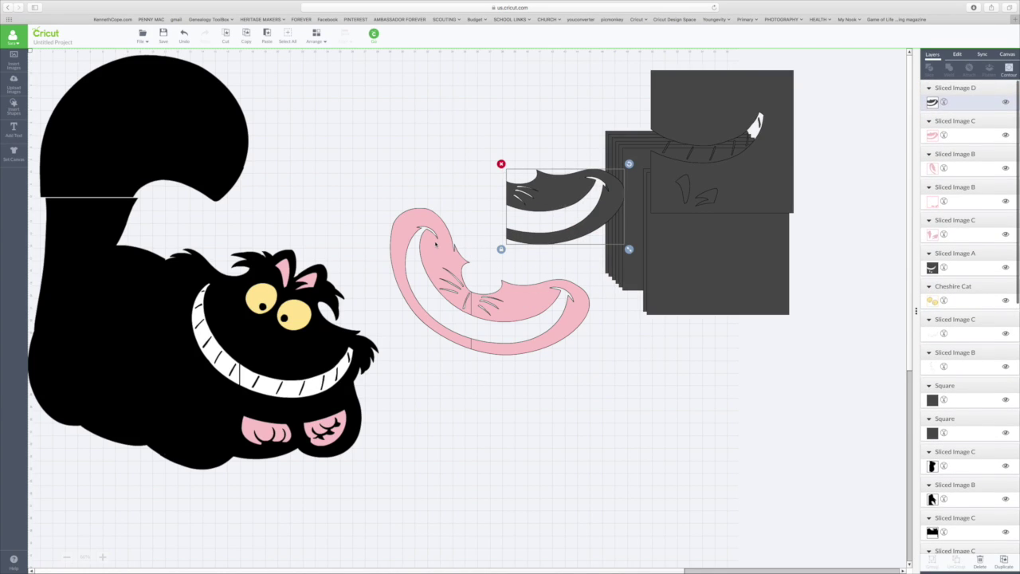
{"action": "key", "text": "Delete"}
Place the two pink face pieces on the cat's head around the smile
{"action": "left_click_drag", "start_coordinate": [436, 247], "coordinate": [220, 301]}
{"action": "left_click_drag", "start_coordinate": [523, 311], "coordinate": [309, 355]}
{"action": "left_click", "coordinate": [558, 313]}
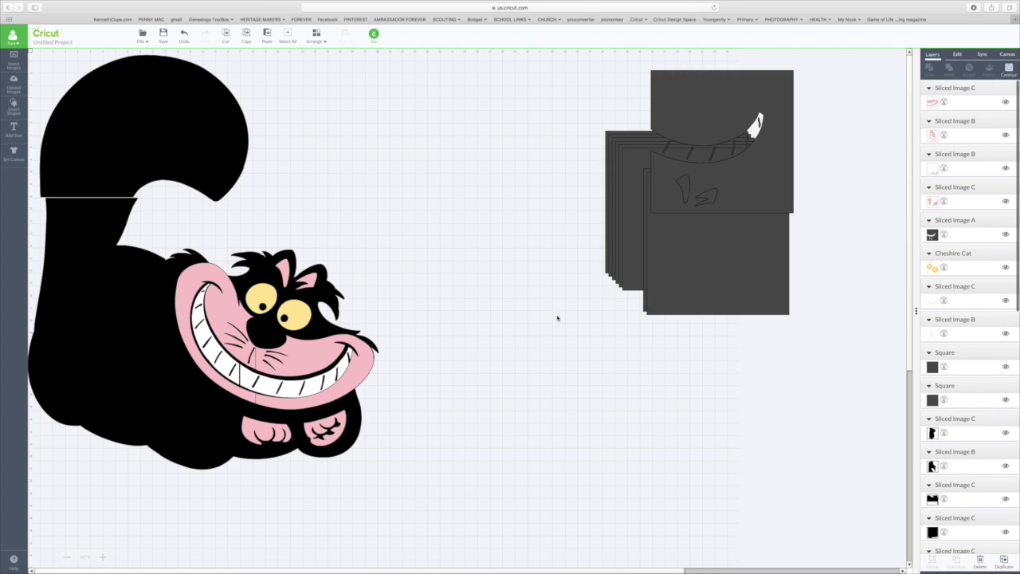
Show the hidden magenta fur and nose layer and move it off the cat
{"action": "scroll", "coordinate": [1005, 428], "scroll_direction": "down", "scroll_amount": 1}
{"action": "scroll", "coordinate": [1004, 446], "scroll_direction": "down", "scroll_amount": 10}
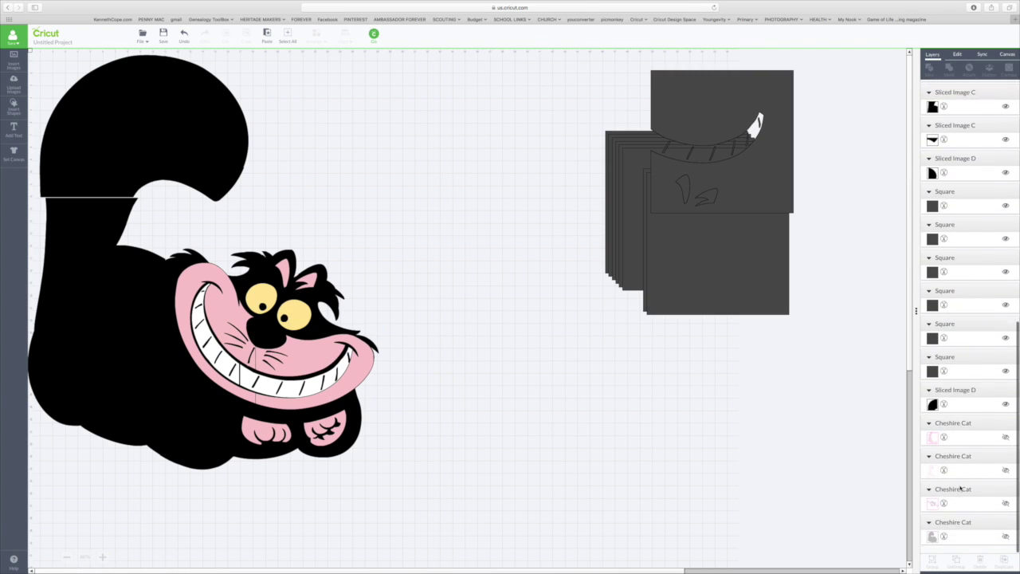
{"action": "left_click", "coordinate": [1006, 503]}
{"action": "left_click", "coordinate": [1005, 502]}
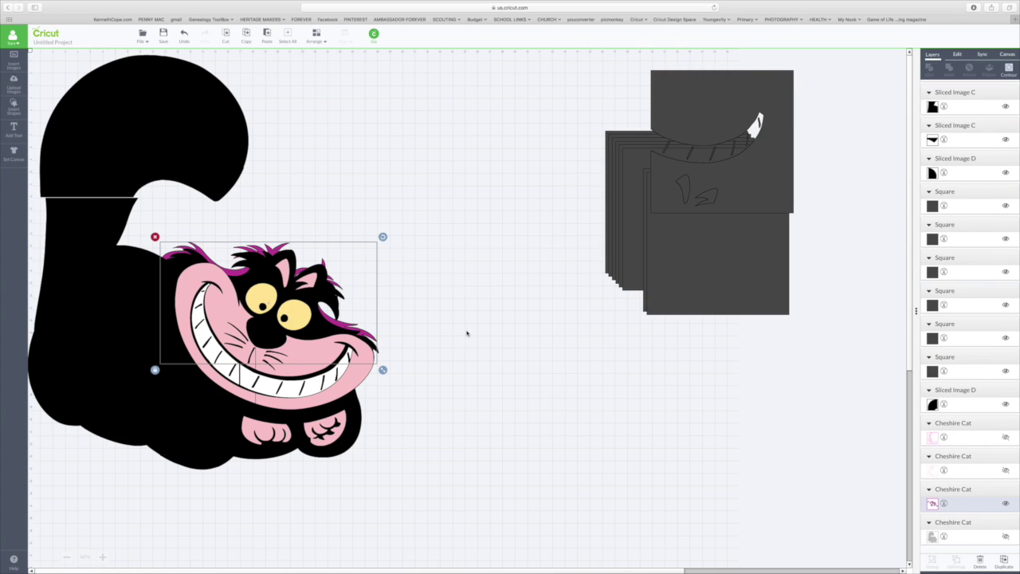
{"action": "left_click_drag", "start_coordinate": [267, 240], "coordinate": [555, 292]}
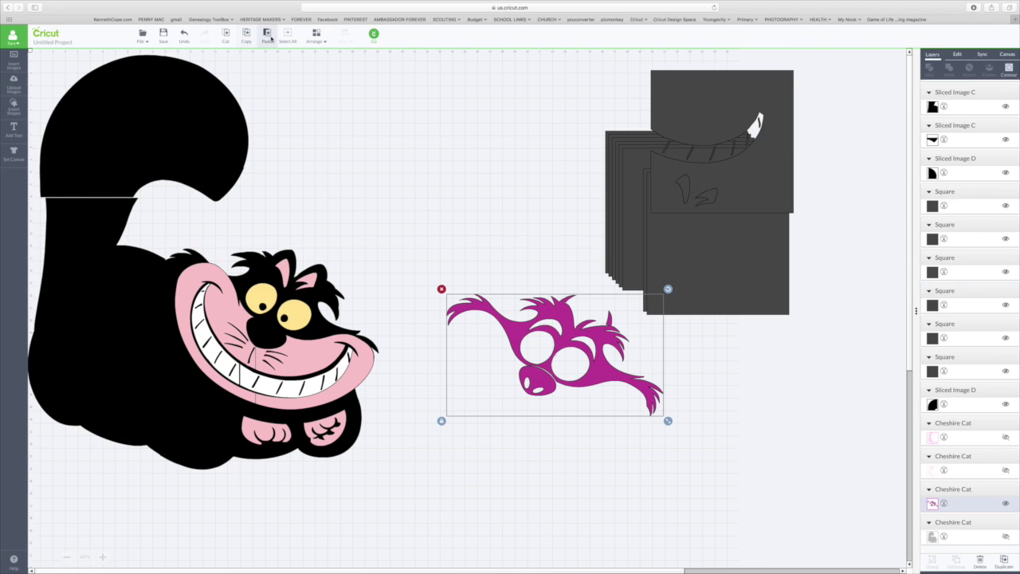
Duplicate the magenta layer, then hide contours to keep only the fur on the copy and only the nose on the original
{"action": "left_click", "coordinate": [267, 35]}
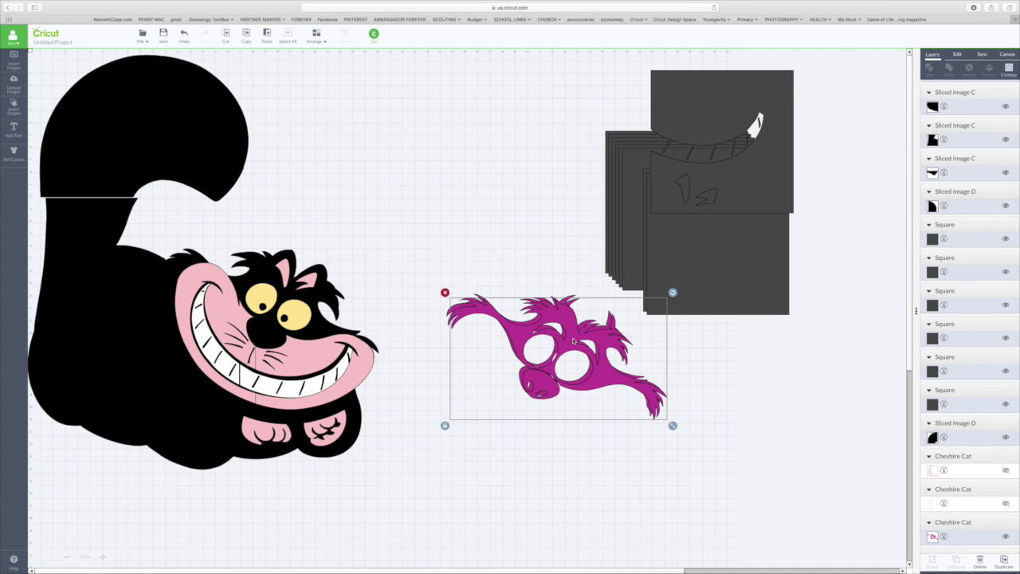
{"action": "left_click_drag", "start_coordinate": [572, 341], "coordinate": [490, 163]}
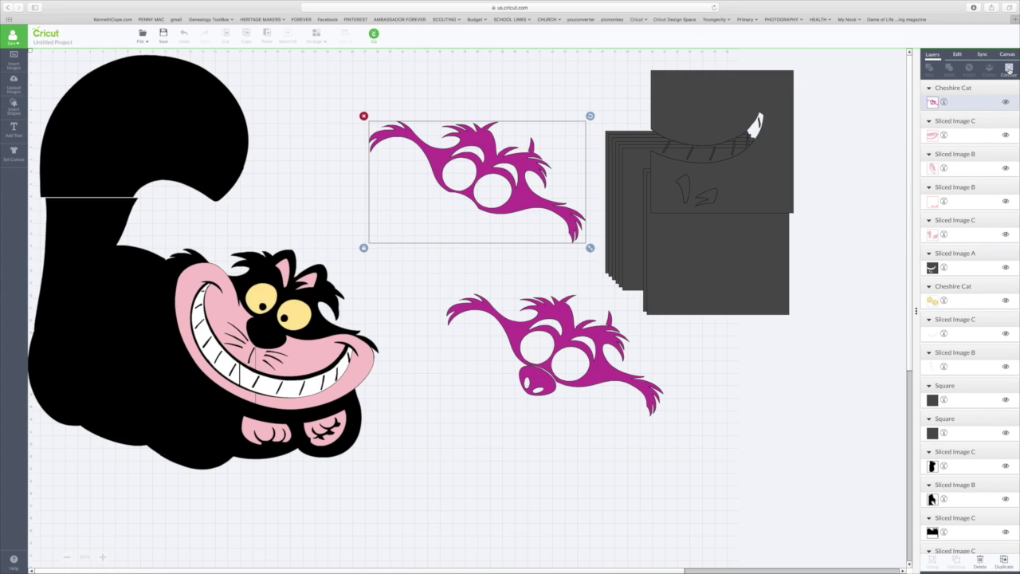
{"action": "left_click", "coordinate": [594, 375]}
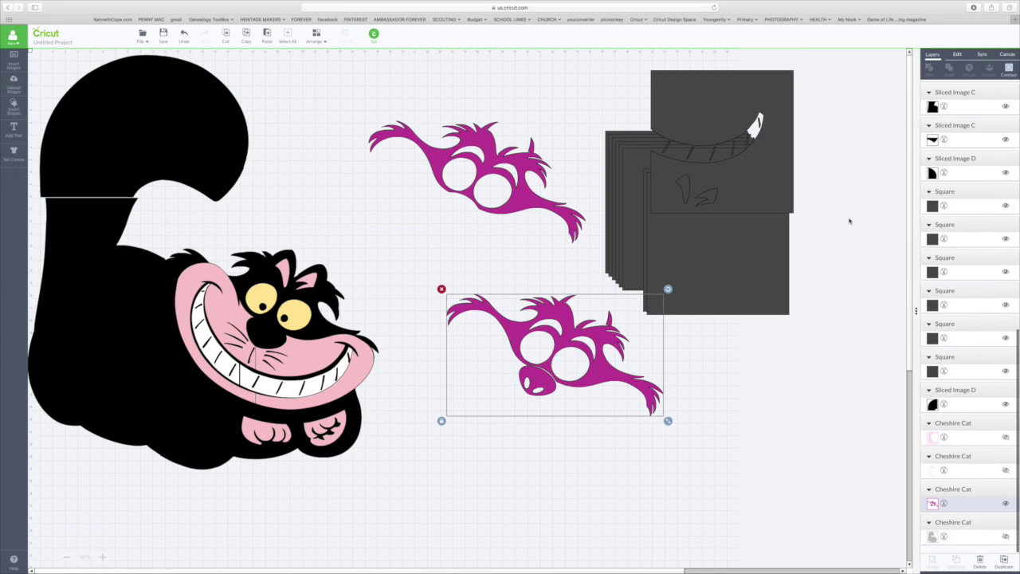
{"action": "left_click", "coordinate": [1008, 70]}
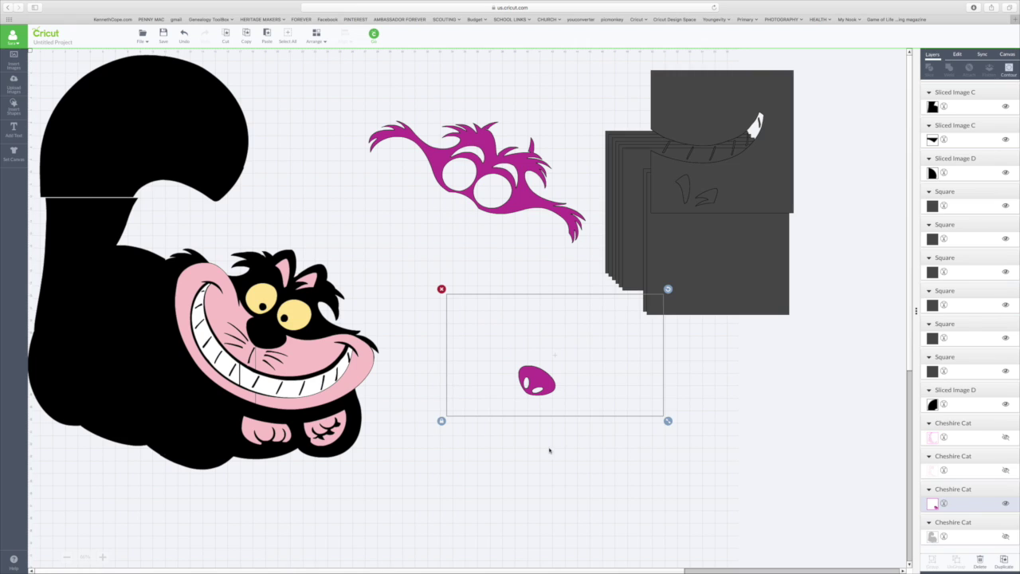
Bring the magenta nose to the front and position it on the cat's face between the eyes and the smile
{"action": "left_click", "coordinate": [549, 451]}
{"action": "left_click_drag", "start_coordinate": [536, 379], "coordinate": [256, 325]}
{"action": "left_click", "coordinate": [314, 43]}
{"action": "left_click", "coordinate": [323, 90]}
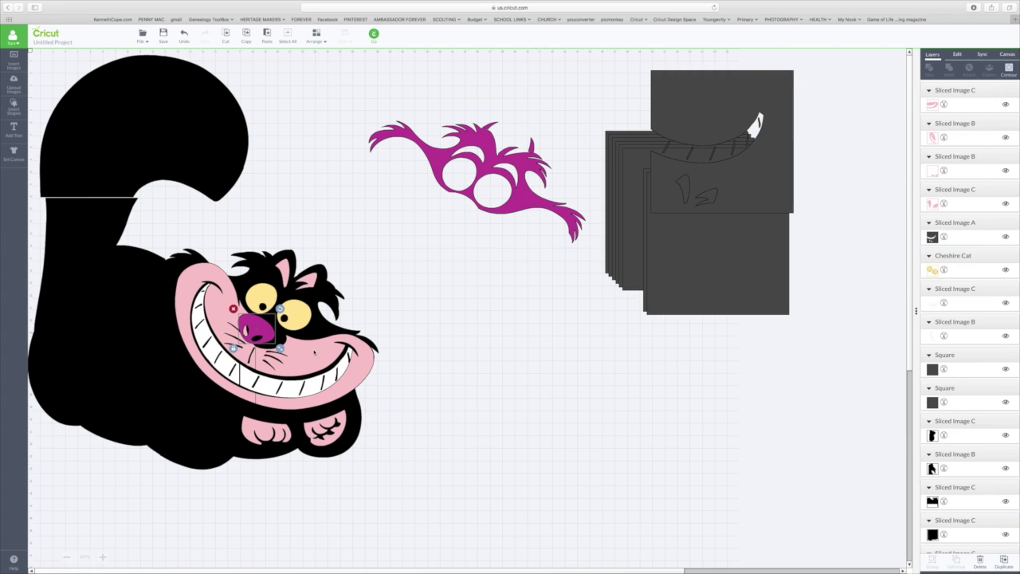
{"action": "left_click_drag", "start_coordinate": [258, 331], "coordinate": [271, 333]}
{"action": "left_click", "coordinate": [484, 325]}
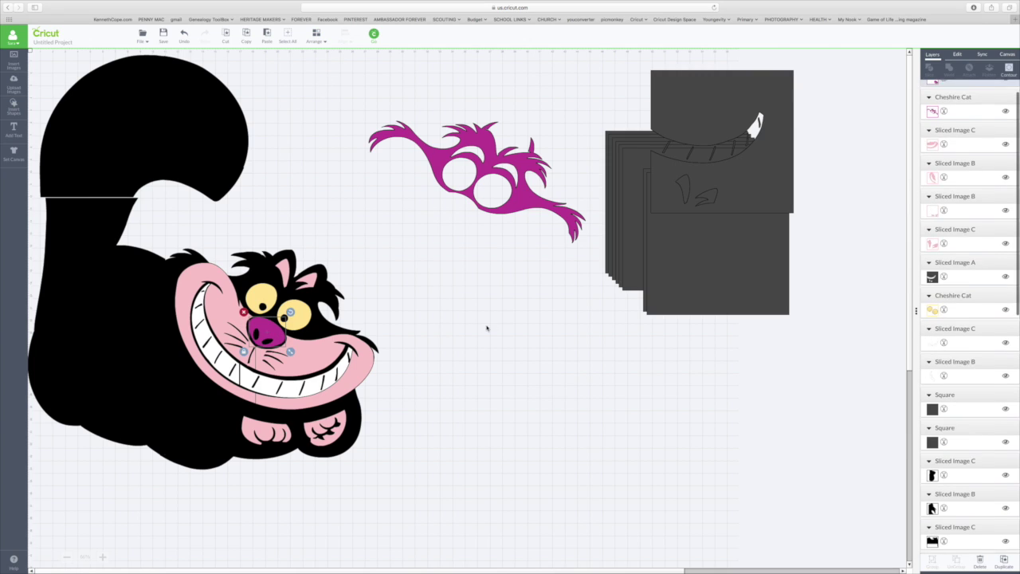
Position a gray square, rotated into a diamond, behind the right part of the magenta fur and slice the two
{"action": "left_click_drag", "start_coordinate": [482, 153], "coordinate": [442, 167]}
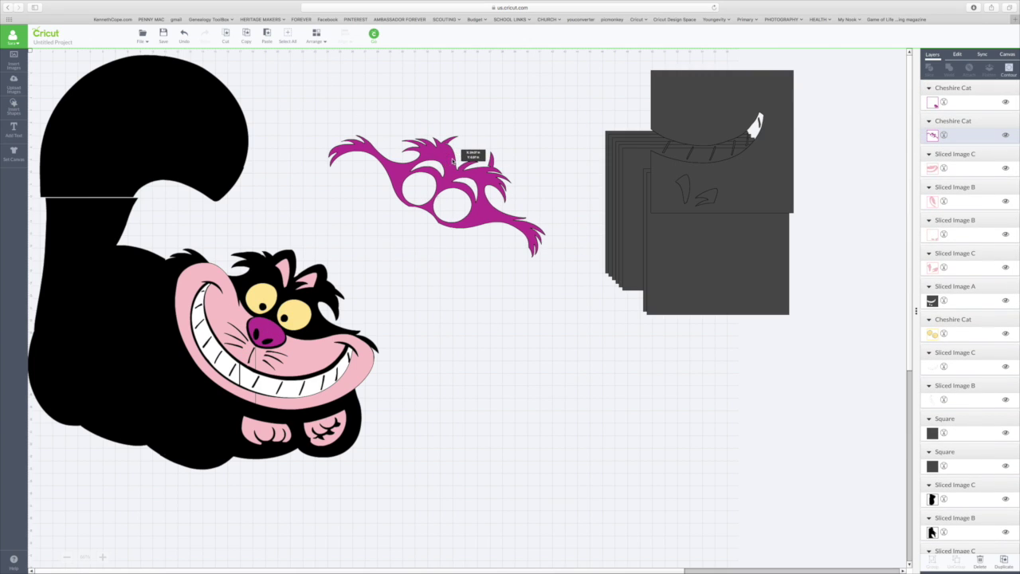
{"action": "left_click_drag", "start_coordinate": [723, 278], "coordinate": [477, 234]}
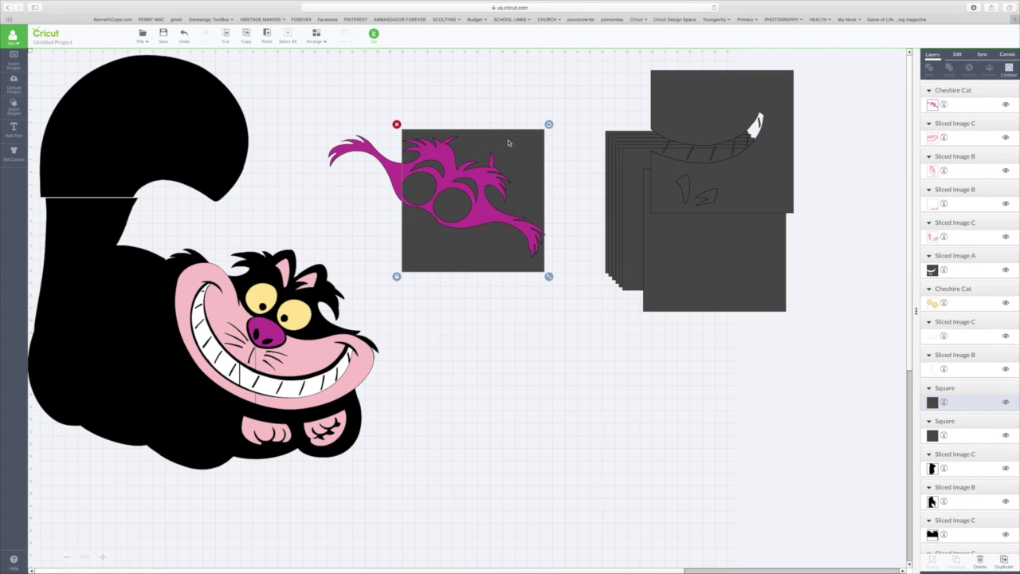
{"action": "left_click", "coordinate": [536, 152]}
{"action": "key", "text": "Left"}
{"action": "key", "text": "Left"}
{"action": "key", "text": "Left"}
{"action": "left_click", "coordinate": [538, 155]}
{"action": "left_click_drag", "start_coordinate": [548, 126], "coordinate": [534, 203]}
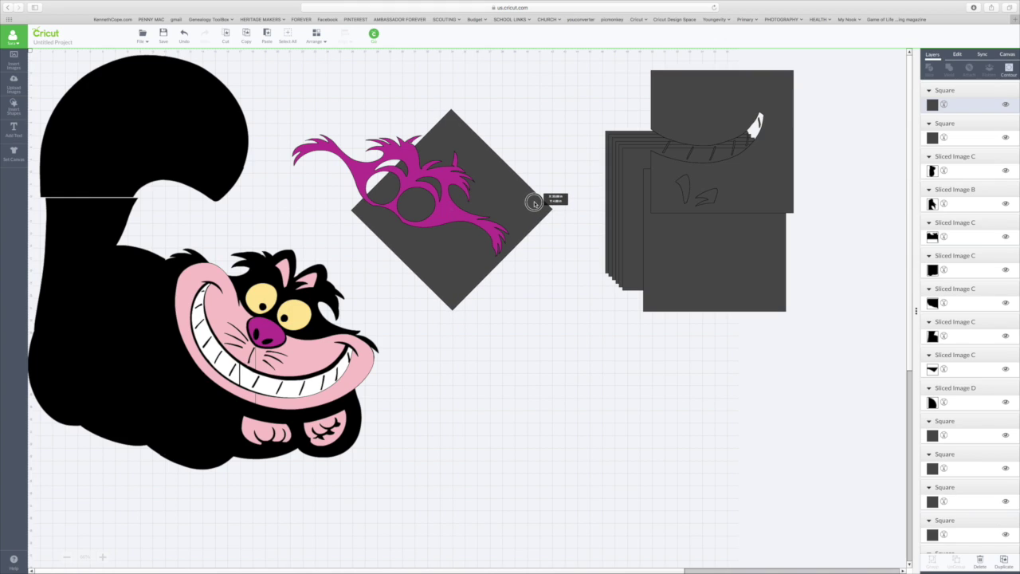
{"action": "left_click", "coordinate": [396, 154], "text": "shift"}
{"action": "left_click", "coordinate": [928, 68]}
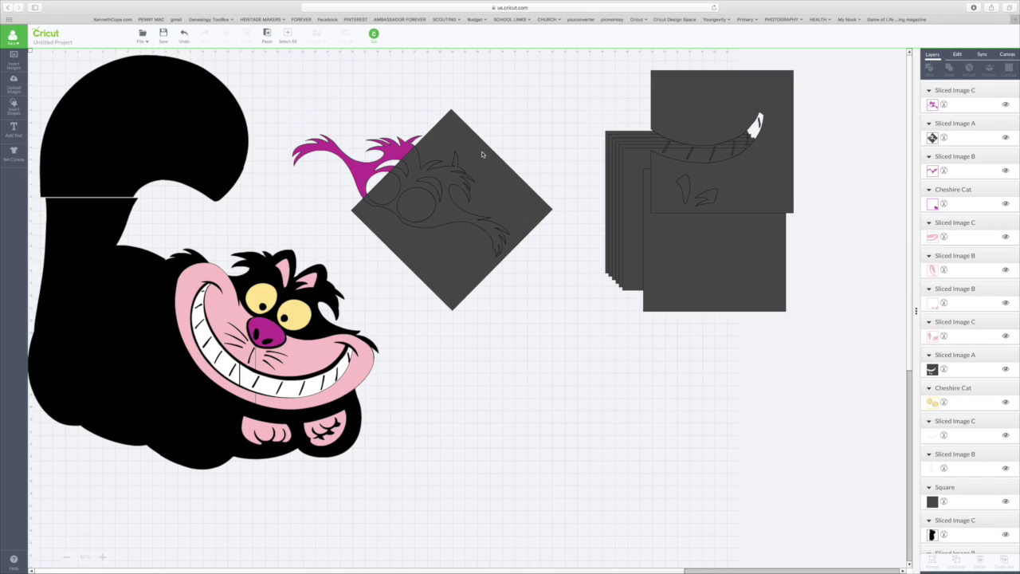
Delete the gray fur-shaped leftover and move the cut gray diamond away from the magenta fur
{"action": "left_click_drag", "start_coordinate": [482, 158], "coordinate": [562, 187]}
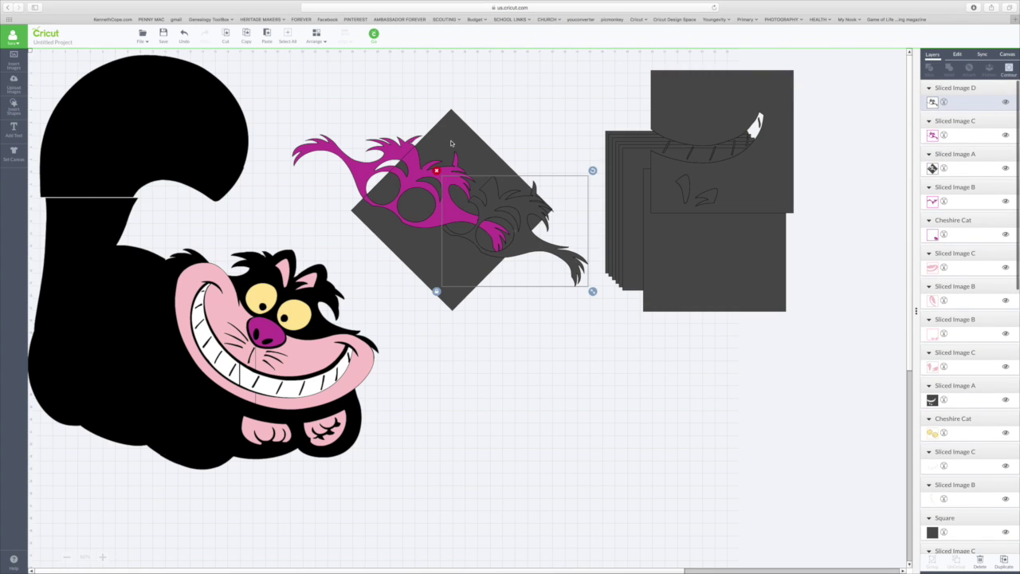
{"action": "key", "text": "Delete"}
{"action": "left_click_drag", "start_coordinate": [455, 131], "coordinate": [785, 343]}
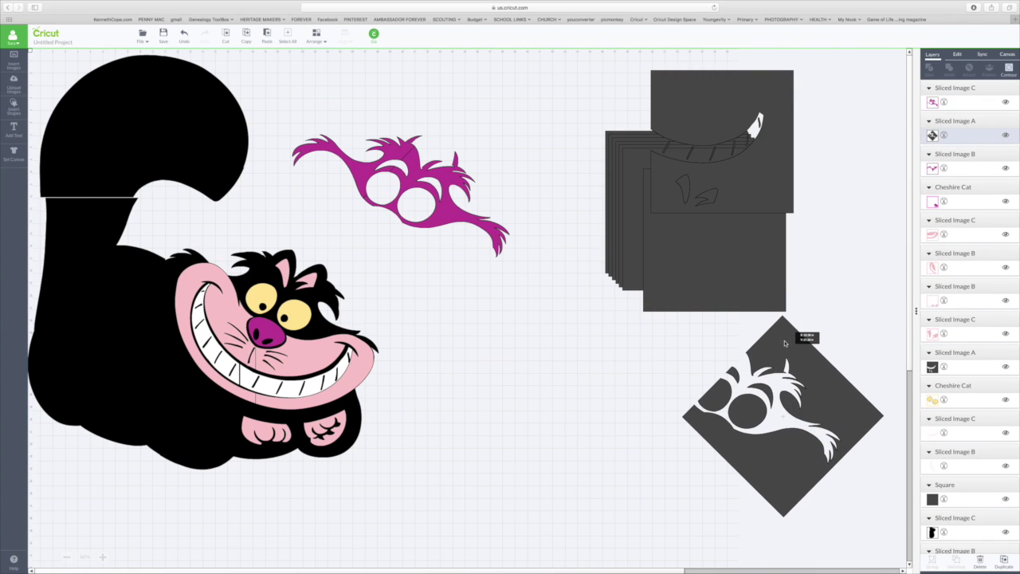
Delete the cut gray diamond and move the two magenta fur pieces together just above the cat's head
{"action": "key", "text": "Delete"}
{"action": "left_click_drag", "start_coordinate": [450, 214], "coordinate": [334, 324]}
{"action": "left_click_drag", "start_coordinate": [367, 155], "coordinate": [249, 198]}
{"action": "left_click_drag", "start_coordinate": [287, 285], "coordinate": [299, 182]}
Unhide the pink stripes layer, bring it to the front and move it to the empty canvas beside the cat
{"action": "scroll", "coordinate": [972, 316], "scroll_direction": "down", "scroll_amount": 8}
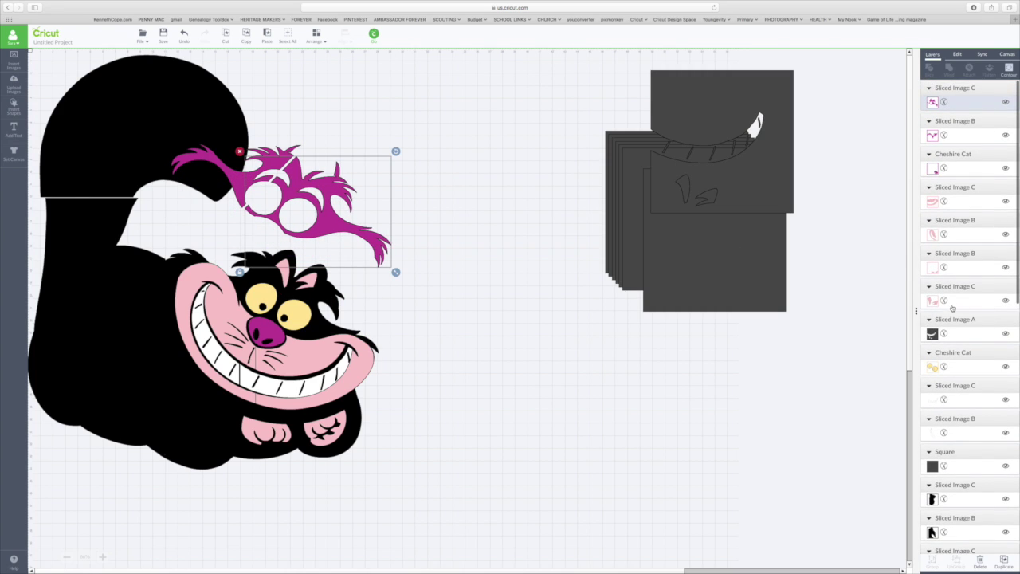
{"action": "scroll", "coordinate": [971, 316], "scroll_direction": "down", "scroll_amount": 5}
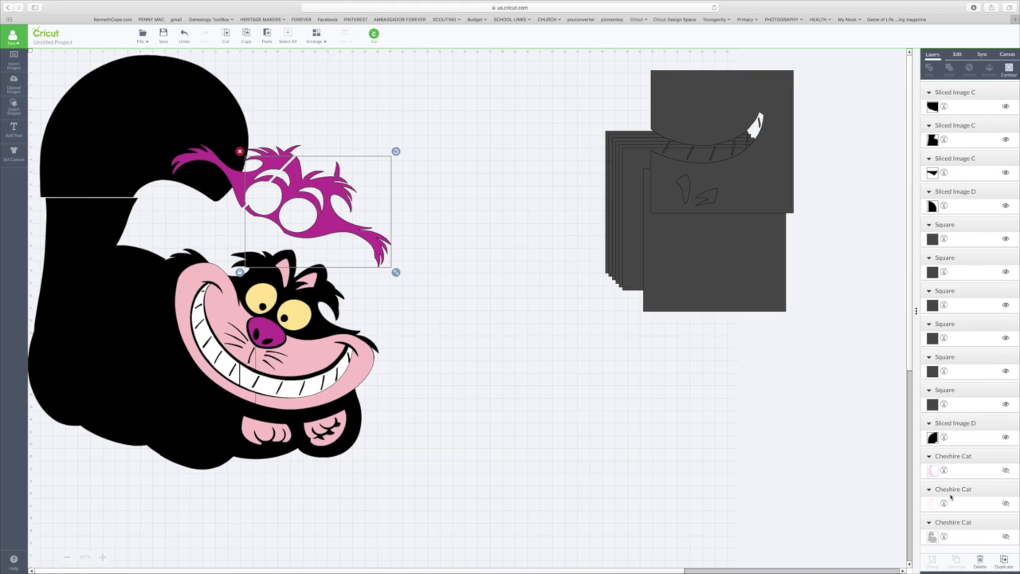
{"action": "left_click", "coordinate": [1005, 505]}
{"action": "left_click", "coordinate": [317, 35]}
{"action": "left_click", "coordinate": [314, 89]}
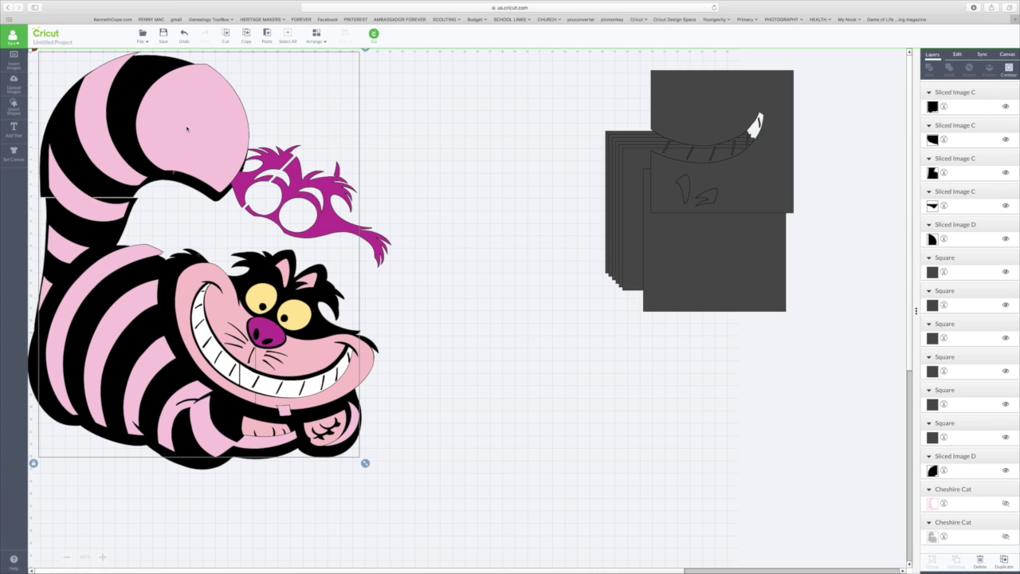
{"action": "left_click_drag", "start_coordinate": [193, 131], "coordinate": [550, 172]}
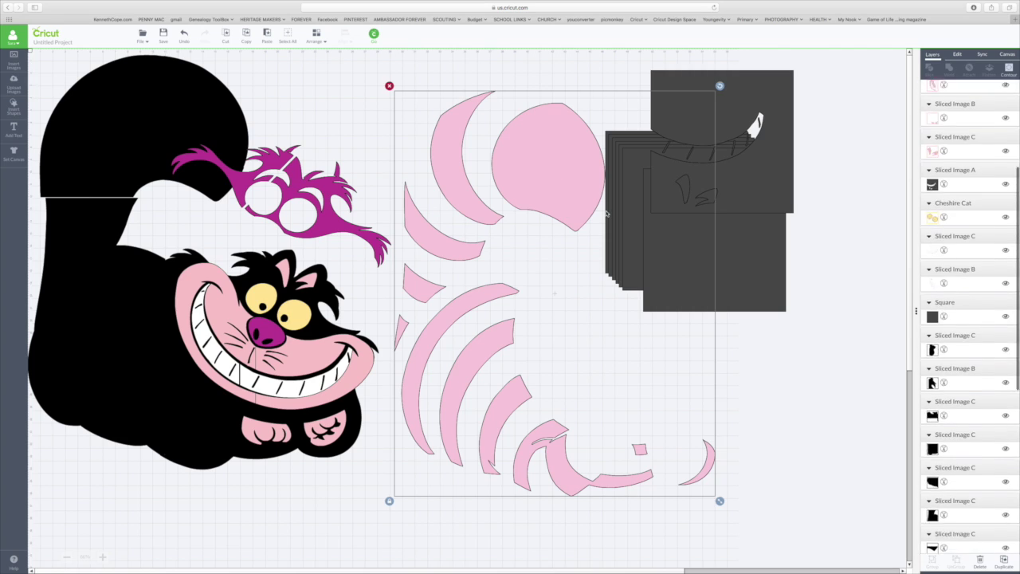
Position the already cut gray square behind the small pink crescent at the end of the stripes and slice the two
{"action": "left_click_drag", "start_coordinate": [755, 172], "coordinate": [777, 539]}
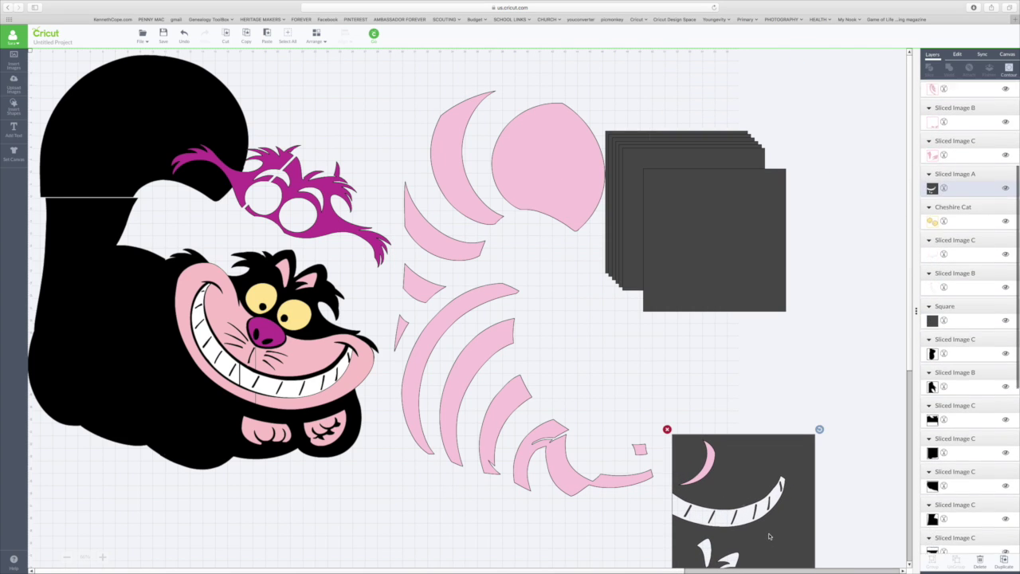
{"action": "left_click", "coordinate": [569, 486], "text": "shift"}
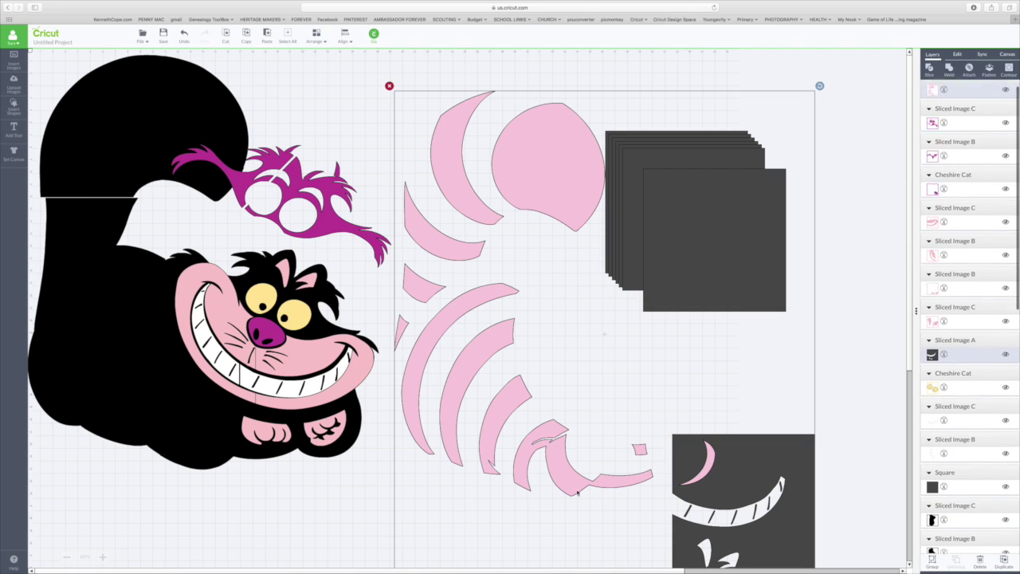
{"action": "left_click", "coordinate": [930, 71]}
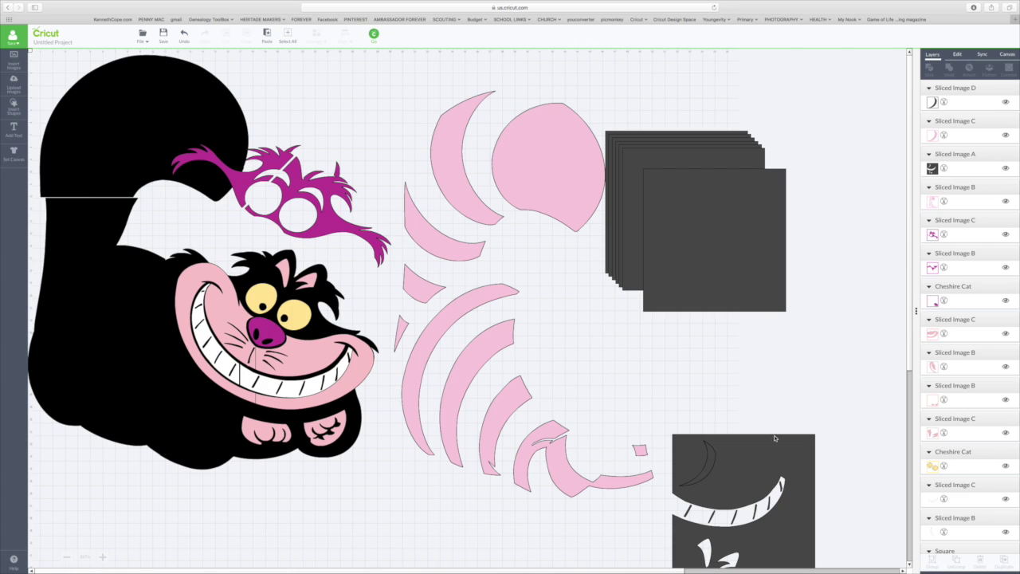
Move the cut gray square aside, delete the gray crescent leftover and move the pink crescent below the gray squares
{"action": "left_click_drag", "start_coordinate": [773, 438], "coordinate": [827, 406]}
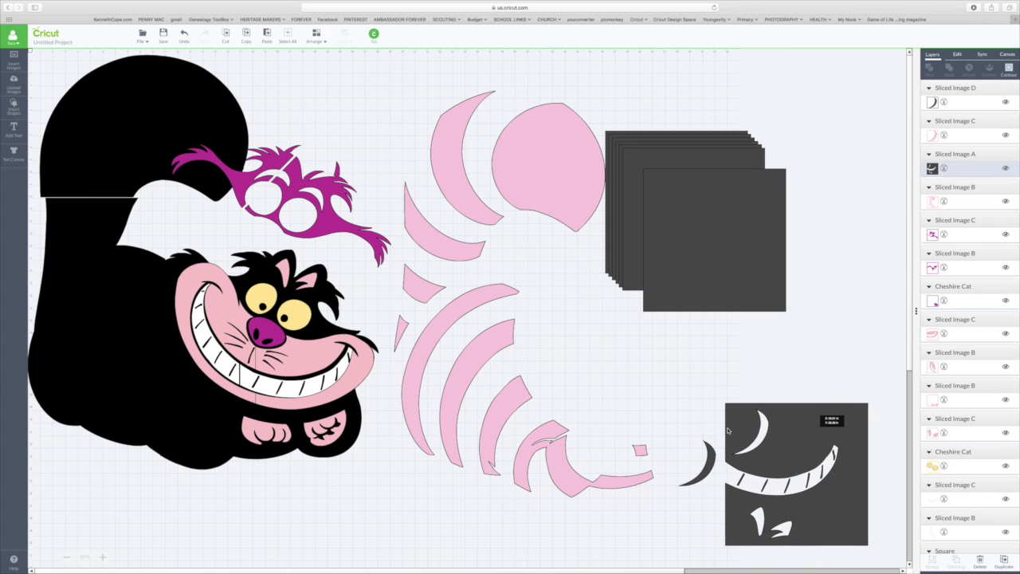
{"action": "left_click_drag", "start_coordinate": [705, 470], "coordinate": [641, 379]}
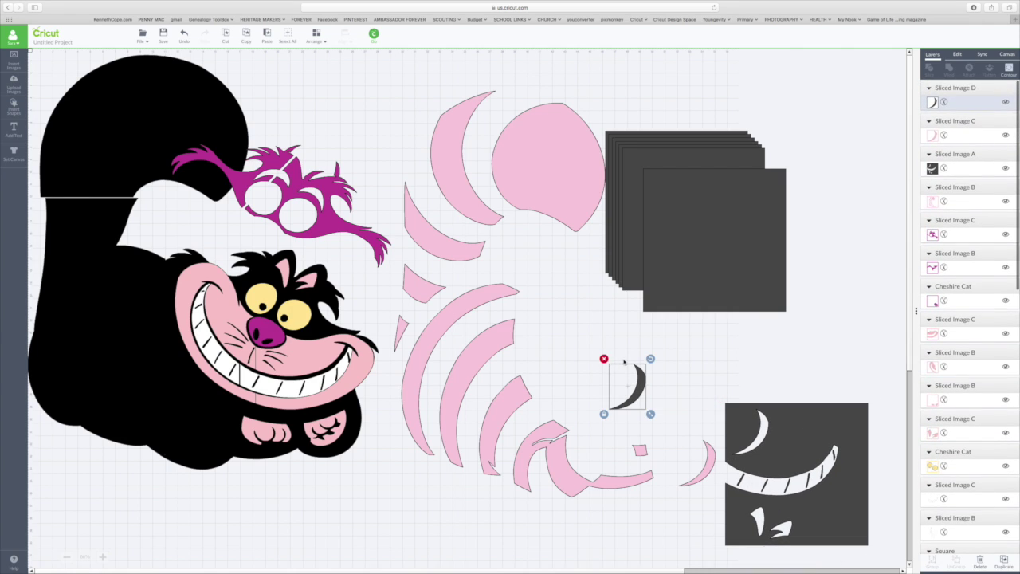
{"action": "key", "text": "Delete"}
{"action": "left_click", "coordinate": [711, 454]}
{"action": "left_click_drag", "start_coordinate": [710, 454], "coordinate": [658, 348]}
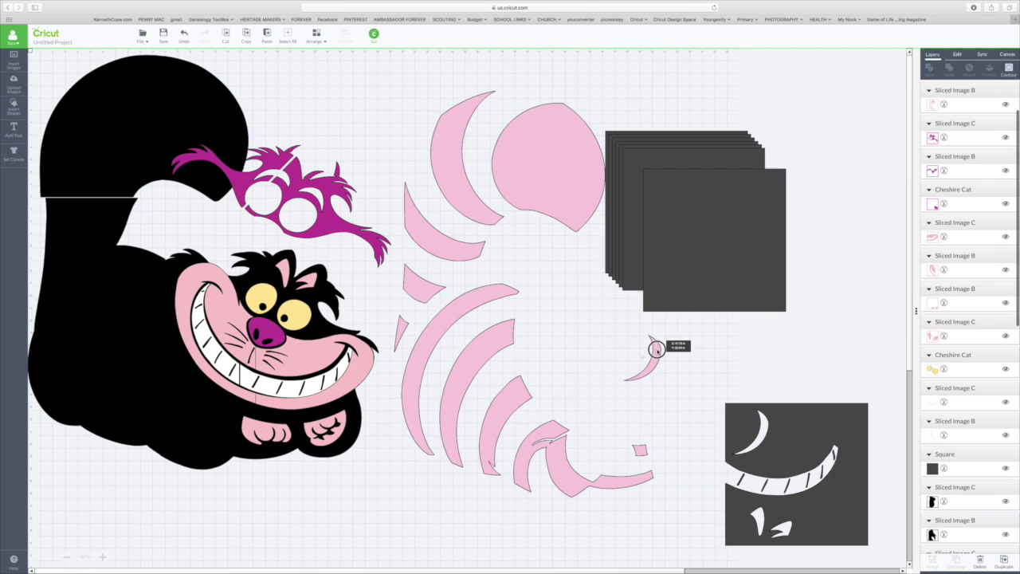
Rotate the cut gray square so a solid area covers only the tiny pink patch, then slice it with the stripes
{"action": "left_click_drag", "start_coordinate": [793, 428], "coordinate": [734, 430]}
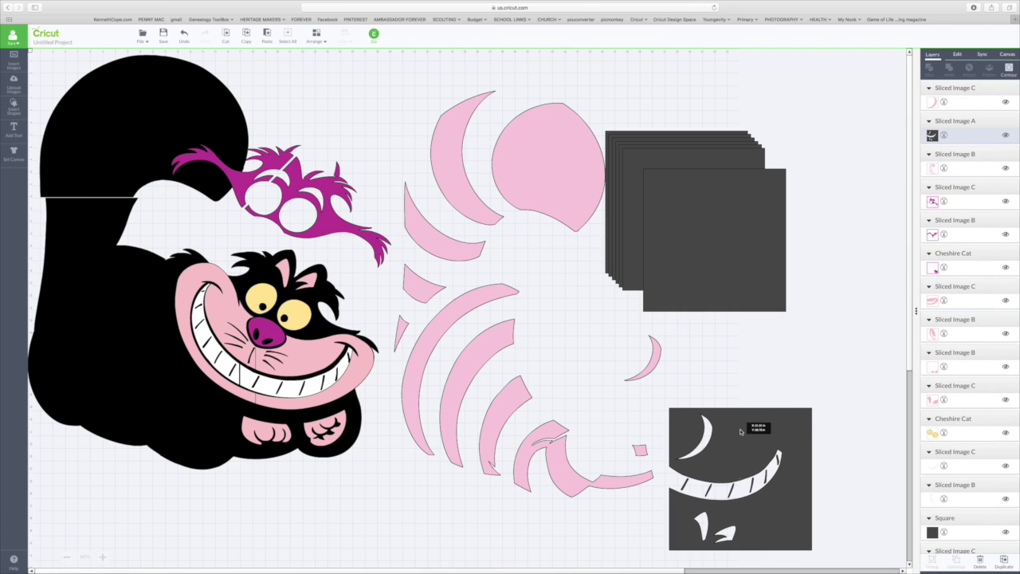
{"action": "left_click_drag", "start_coordinate": [818, 403], "coordinate": [643, 438]}
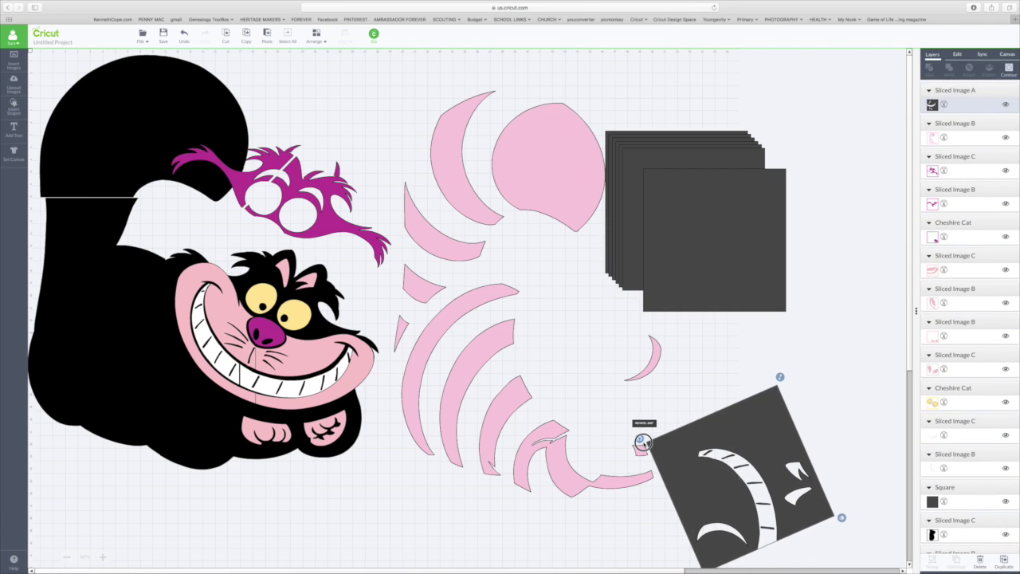
{"action": "left_click_drag", "start_coordinate": [743, 428], "coordinate": [747, 421]}
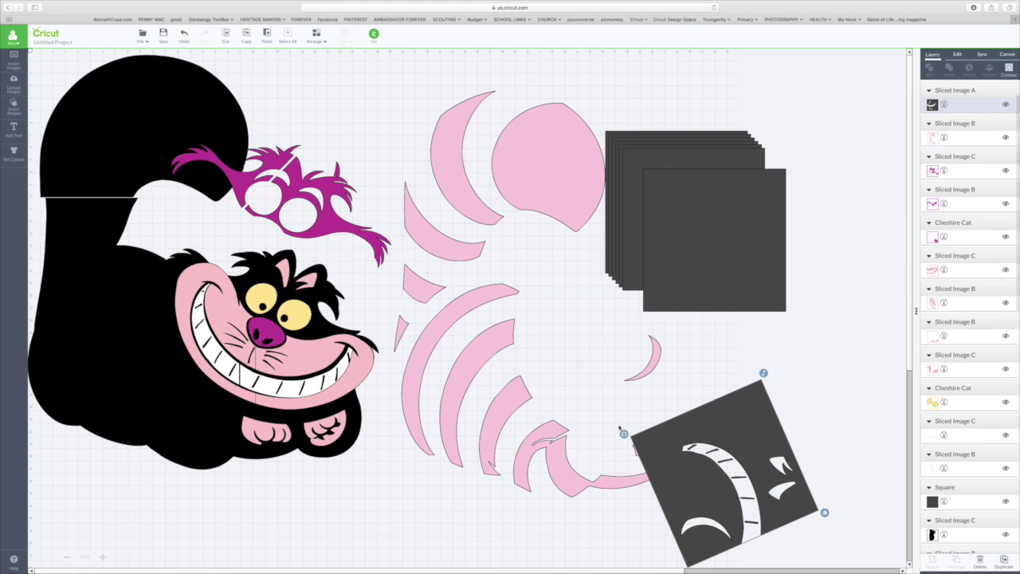
{"action": "left_click_drag", "start_coordinate": [623, 435], "coordinate": [648, 481]}
{"action": "left_click_drag", "start_coordinate": [729, 434], "coordinate": [726, 392]}
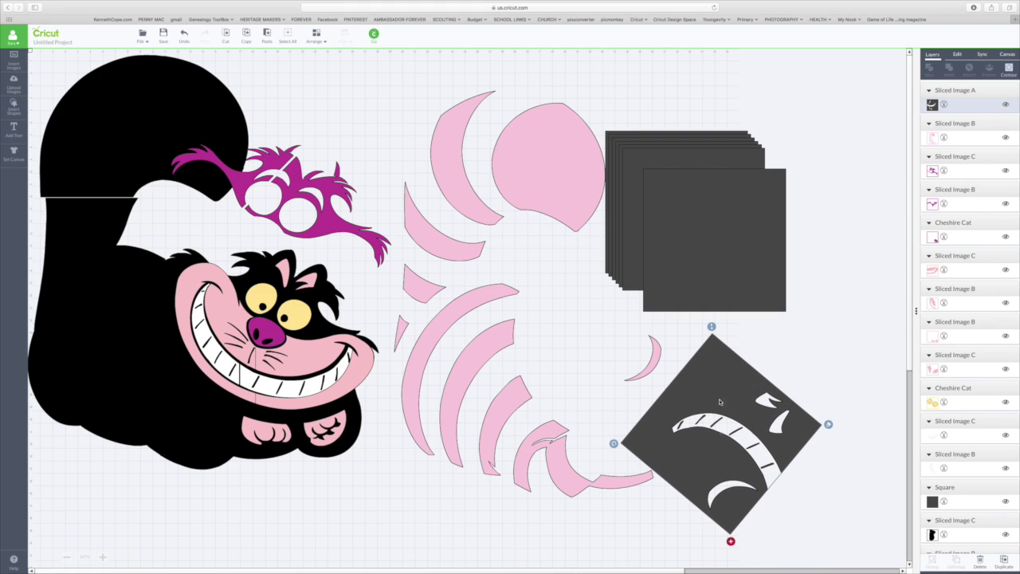
{"action": "left_click", "coordinate": [627, 484], "text": "shift"}
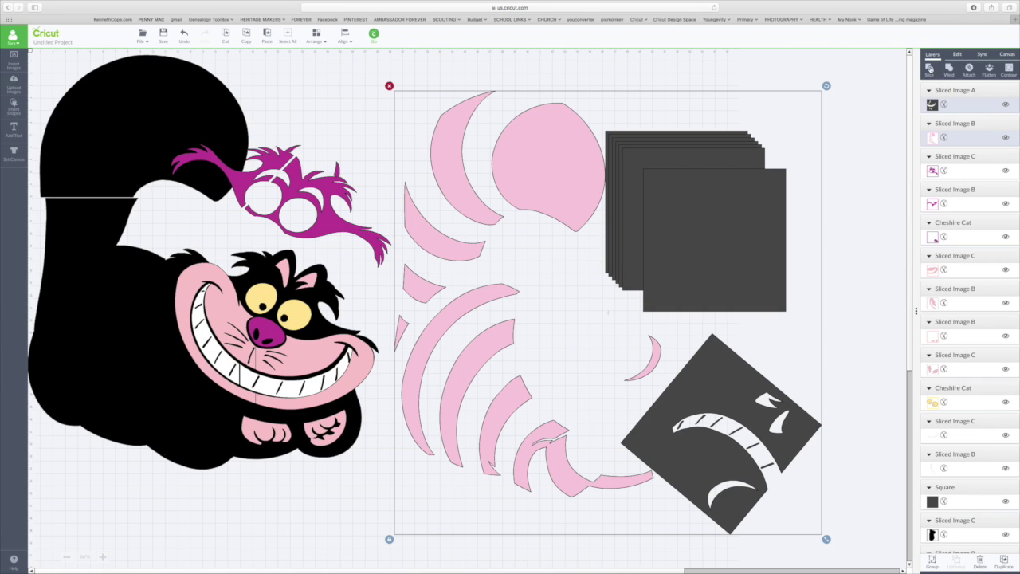
{"action": "left_click", "coordinate": [929, 69]}
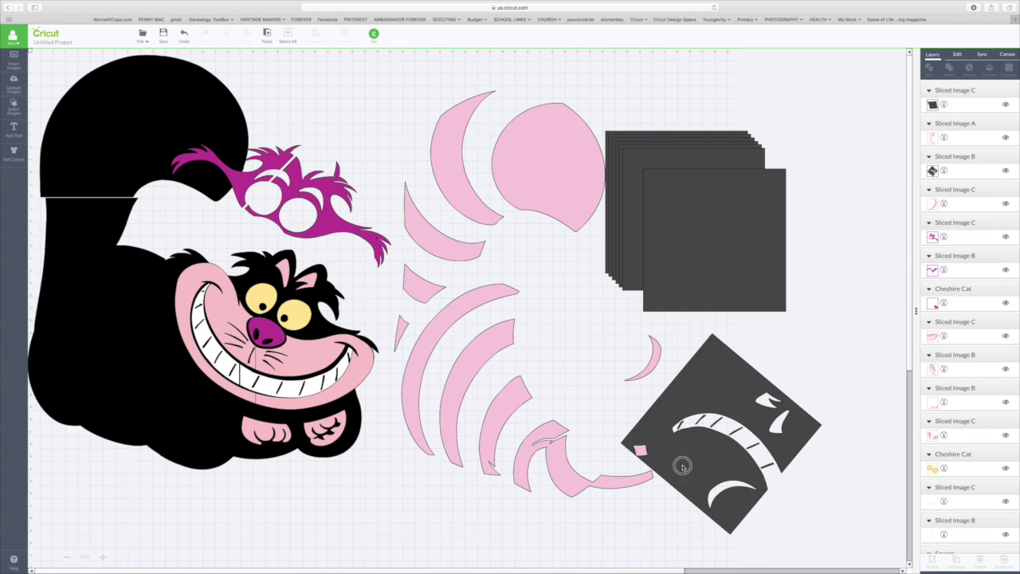
Move the cut gray diamond aside, place the tiny pink patch by the crescent and delete its gray leftover
{"action": "left_click_drag", "start_coordinate": [723, 439], "coordinate": [790, 427]}
{"action": "left_click_drag", "start_coordinate": [641, 454], "coordinate": [612, 372]}
{"action": "left_click", "coordinate": [640, 450]}
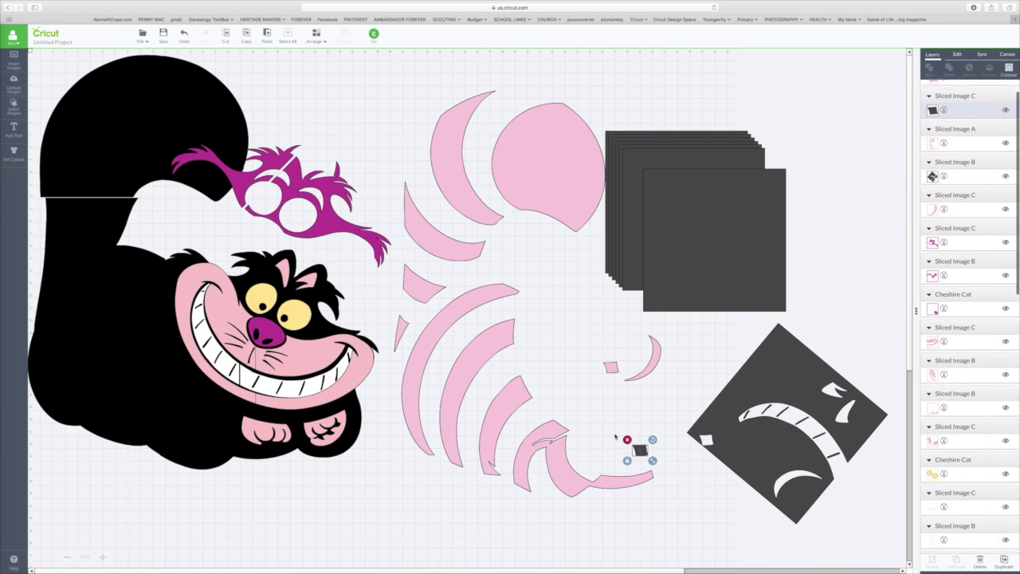
{"action": "key", "text": "Delete"}
Position a rotated gray square behind the lowest connected pink stripe shape and slice it with the stripes layer
{"action": "left_click_drag", "start_coordinate": [706, 245], "coordinate": [593, 476]}
{"action": "left_click_drag", "start_coordinate": [674, 394], "coordinate": [687, 417]}
{"action": "left_click_drag", "start_coordinate": [634, 435], "coordinate": [676, 443]}
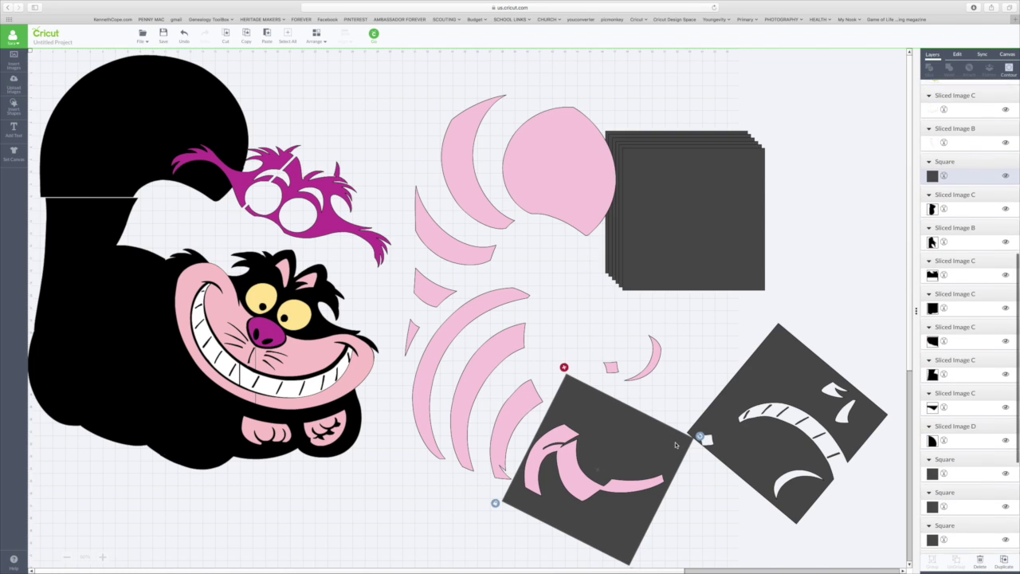
{"action": "left_click", "coordinate": [518, 414]}
{"action": "left_click", "coordinate": [929, 72]}
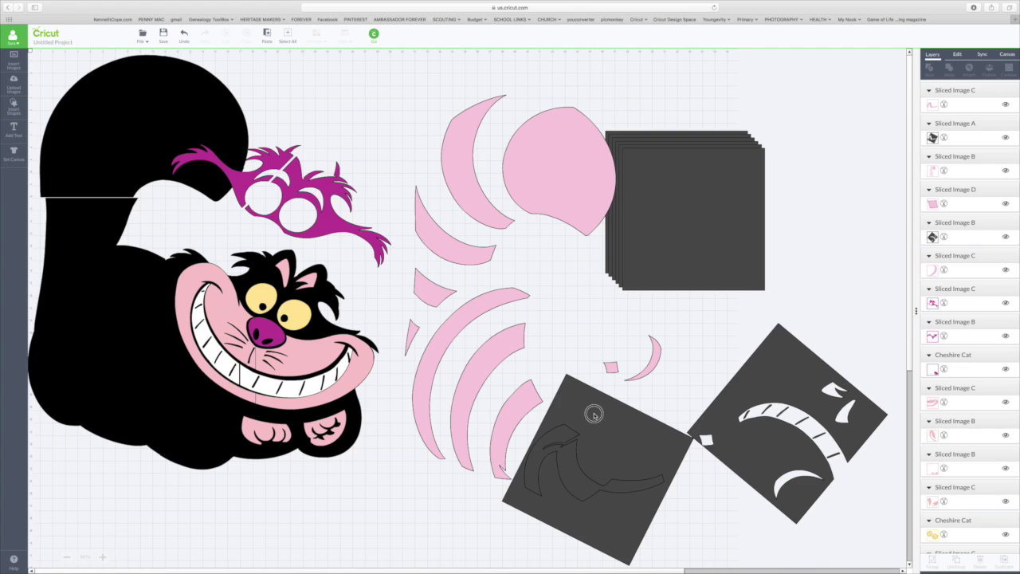
Delete the cut gray square and its leftover, then rotate the pink piece and place it around the crescent and patch
{"action": "left_click_drag", "start_coordinate": [594, 412], "coordinate": [664, 408]}
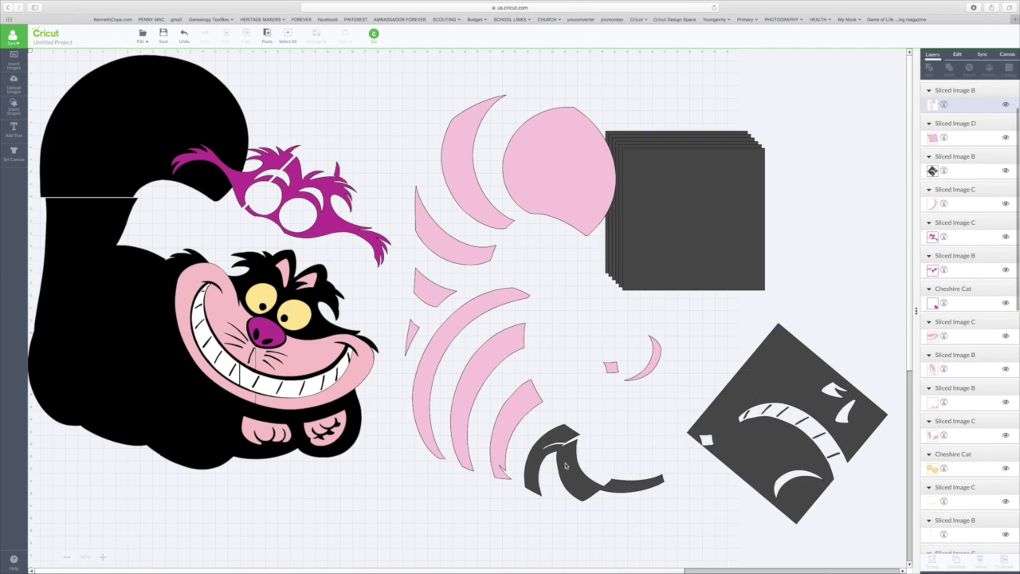
{"action": "left_click", "coordinate": [565, 368]}
{"action": "left_click", "coordinate": [617, 441]}
{"action": "left_click_drag", "start_coordinate": [618, 441], "coordinate": [678, 212]}
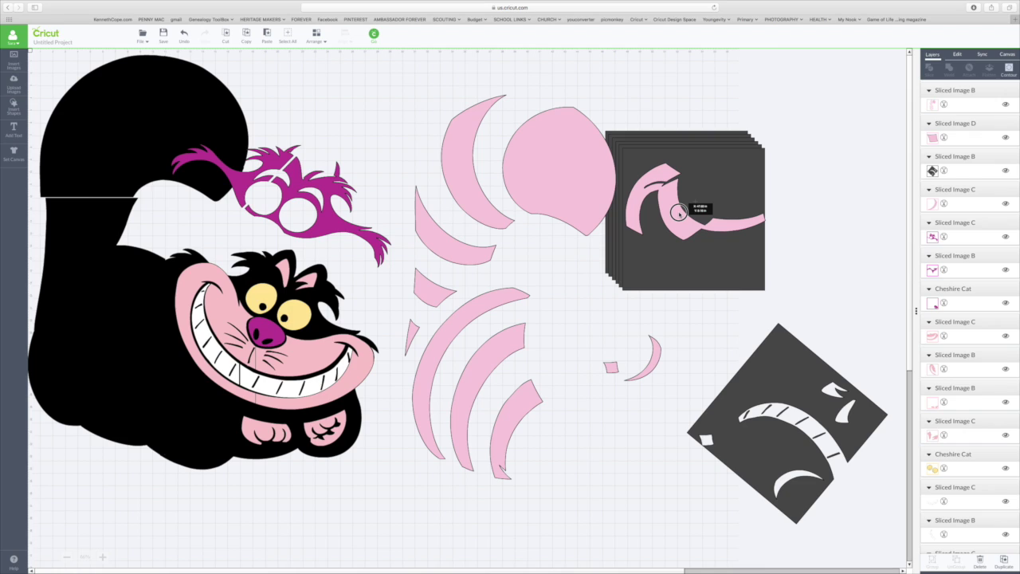
{"action": "left_click_drag", "start_coordinate": [678, 212], "coordinate": [678, 212]}
{"action": "left_click_drag", "start_coordinate": [770, 169], "coordinate": [674, 358]}
{"action": "left_click", "coordinate": [801, 223]}
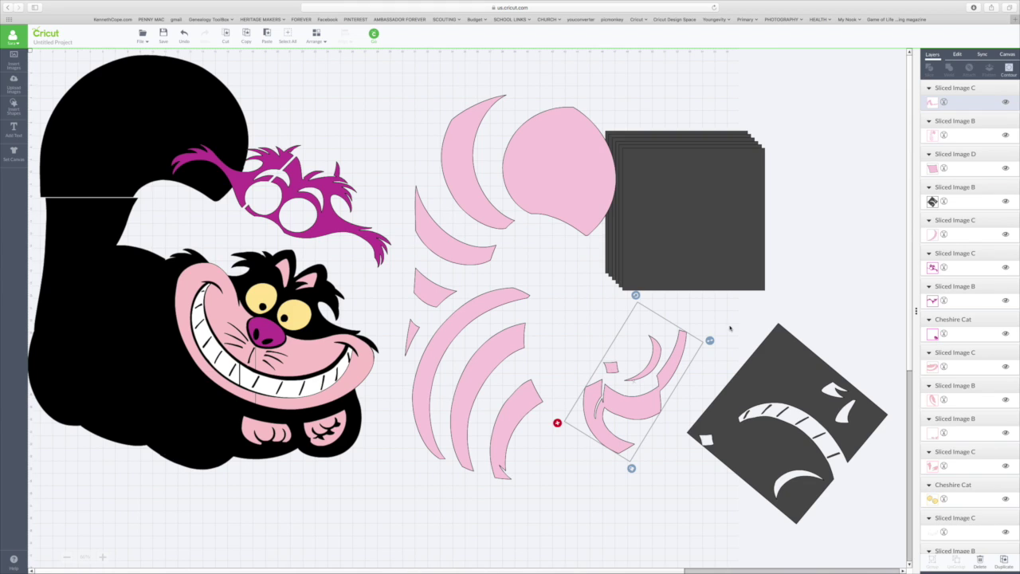
Position a rotated gray square behind the short curved pink stripe nearest the cut pieces and slice it with the stripes layer
{"action": "left_click", "coordinate": [785, 359]}
{"action": "left_click", "coordinate": [710, 209]}
{"action": "left_click_drag", "start_coordinate": [711, 209], "coordinate": [593, 452]}
{"action": "left_click_drag", "start_coordinate": [651, 369], "coordinate": [676, 404]}
{"action": "left_click_drag", "start_coordinate": [601, 524], "coordinate": [590, 516]}
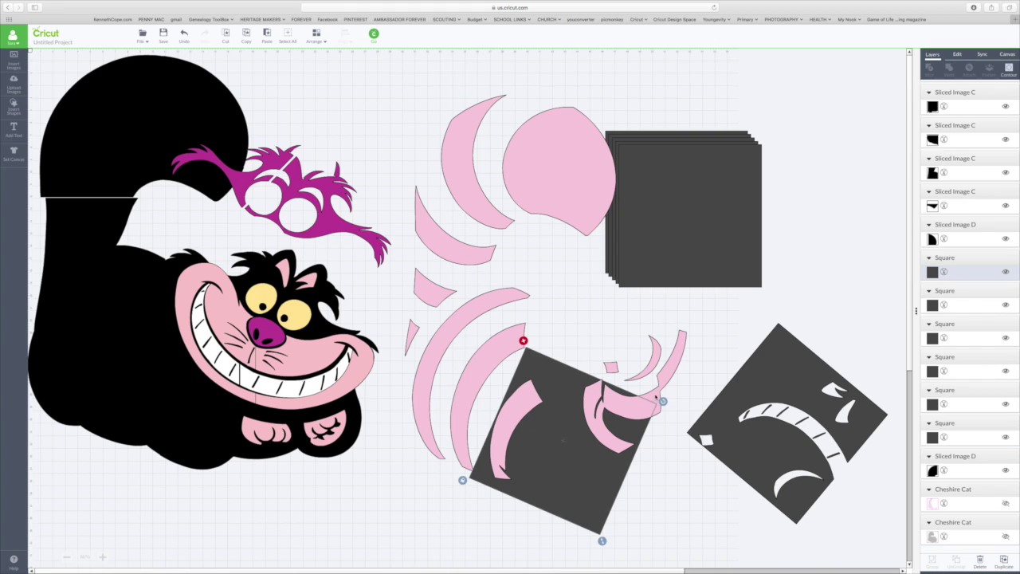
{"action": "left_click_drag", "start_coordinate": [665, 401], "coordinate": [662, 396]}
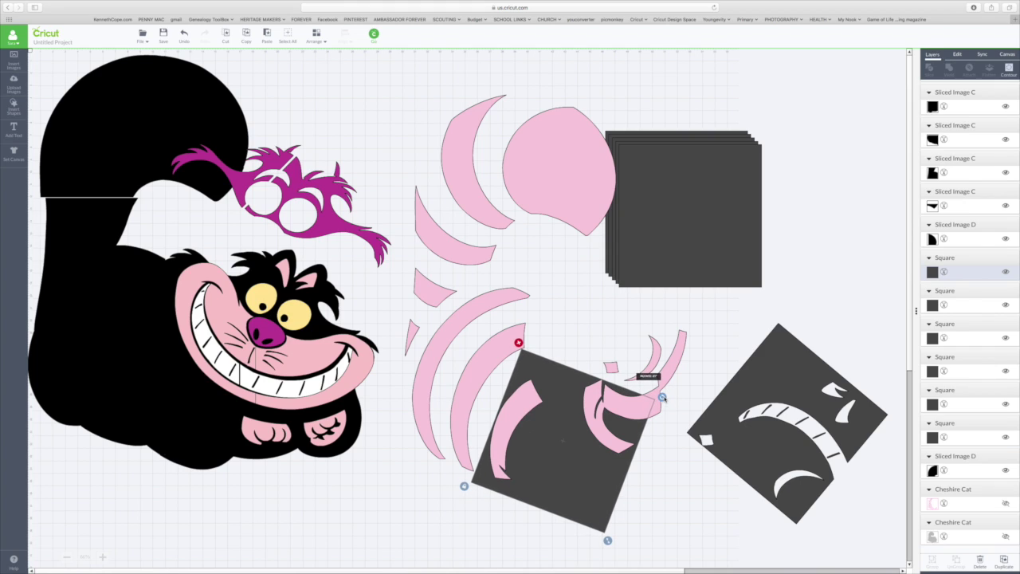
{"action": "left_click_drag", "start_coordinate": [555, 476], "coordinate": [557, 470]}
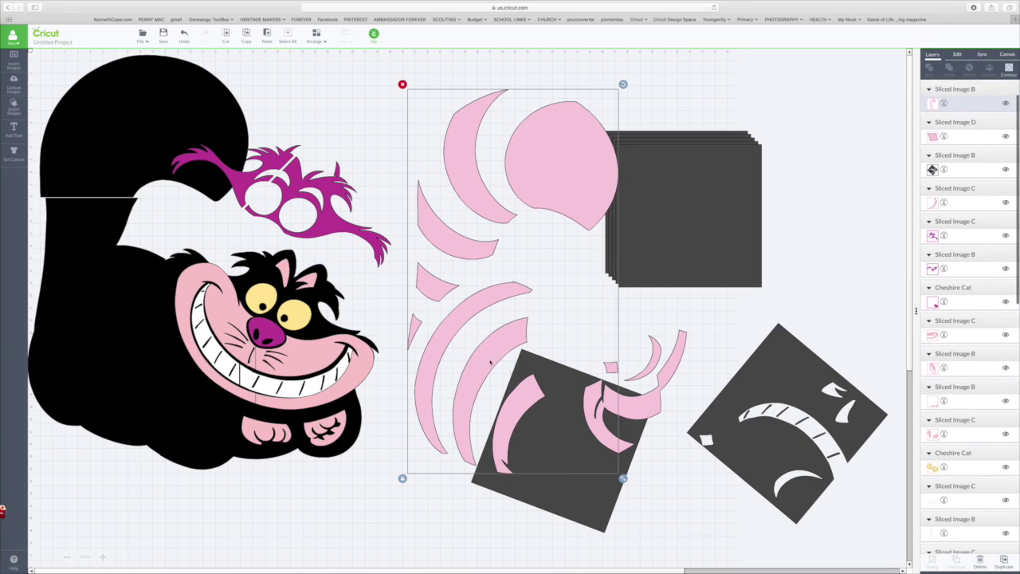
{"action": "left_click", "coordinate": [578, 497], "text": "shift"}
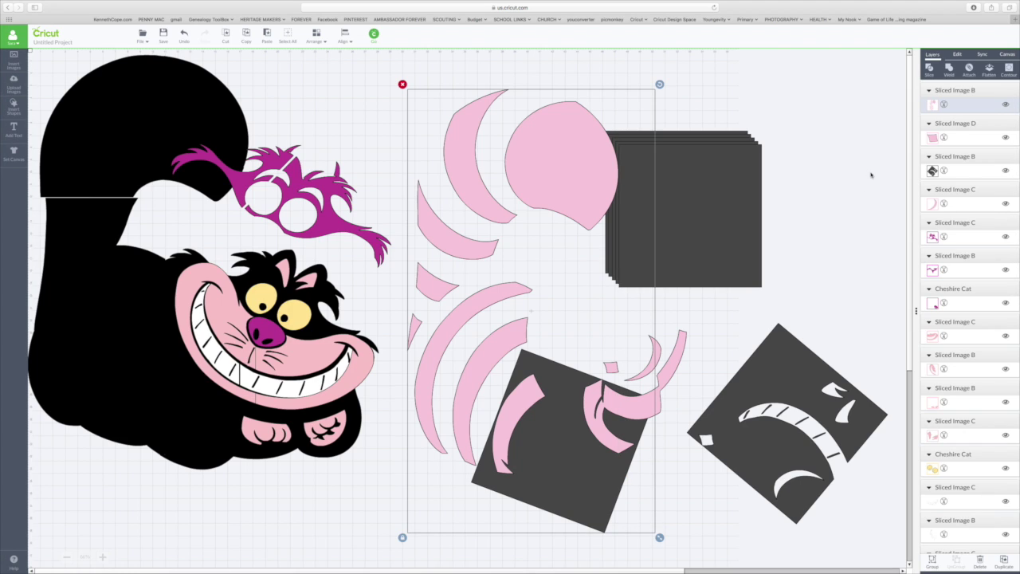
{"action": "left_click", "coordinate": [928, 69]}
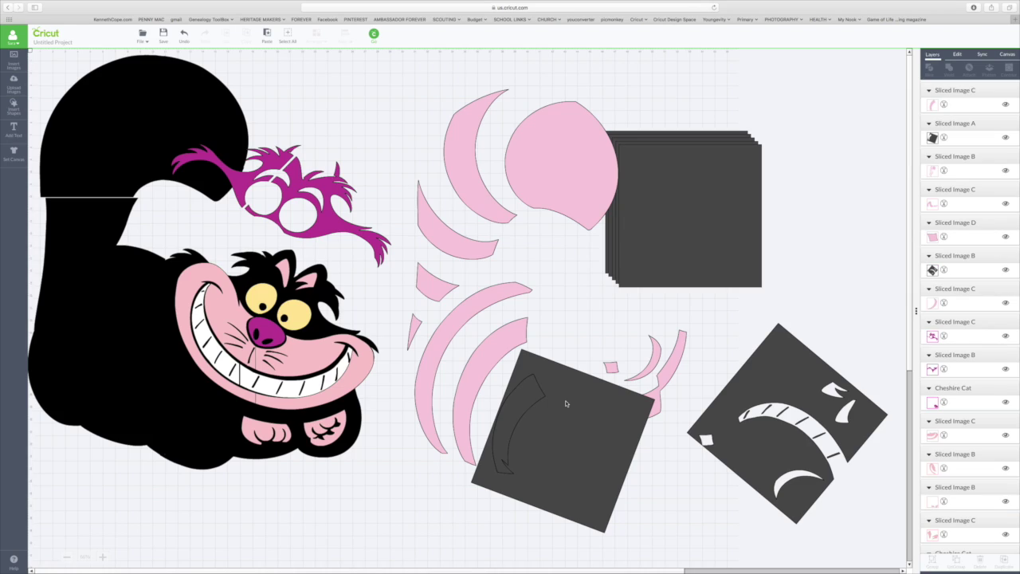
Move the cut gray square aside, delete the gray stripe leftover and place the short pink stripe with the other cut pieces
{"action": "left_click_drag", "start_coordinate": [572, 393], "coordinate": [805, 426]}
{"action": "left_click_drag", "start_coordinate": [519, 398], "coordinate": [548, 443]}
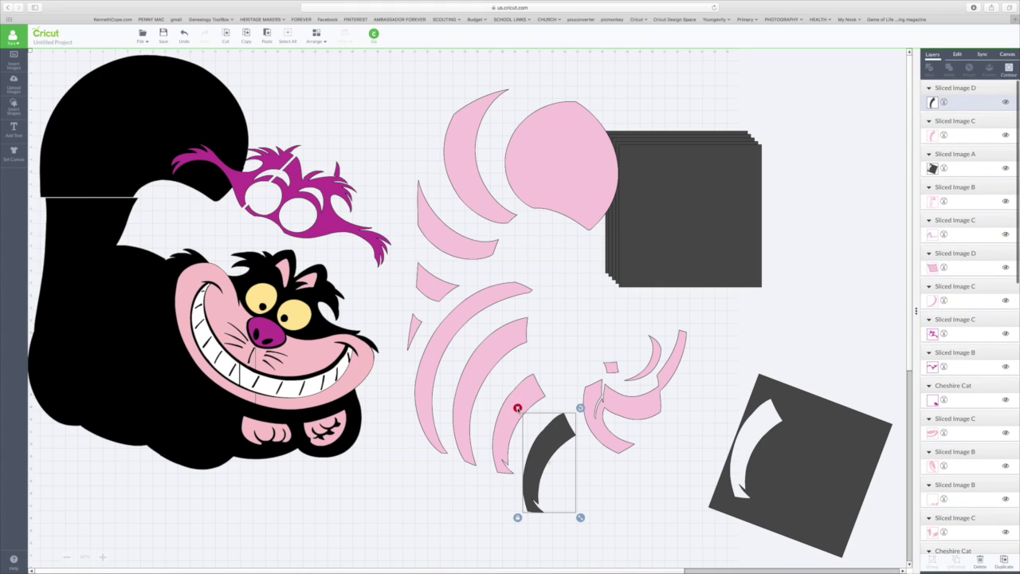
{"action": "left_click", "coordinate": [517, 408]}
{"action": "left_click_drag", "start_coordinate": [517, 408], "coordinate": [555, 376]}
{"action": "left_click_drag", "start_coordinate": [574, 368], "coordinate": [583, 363]}
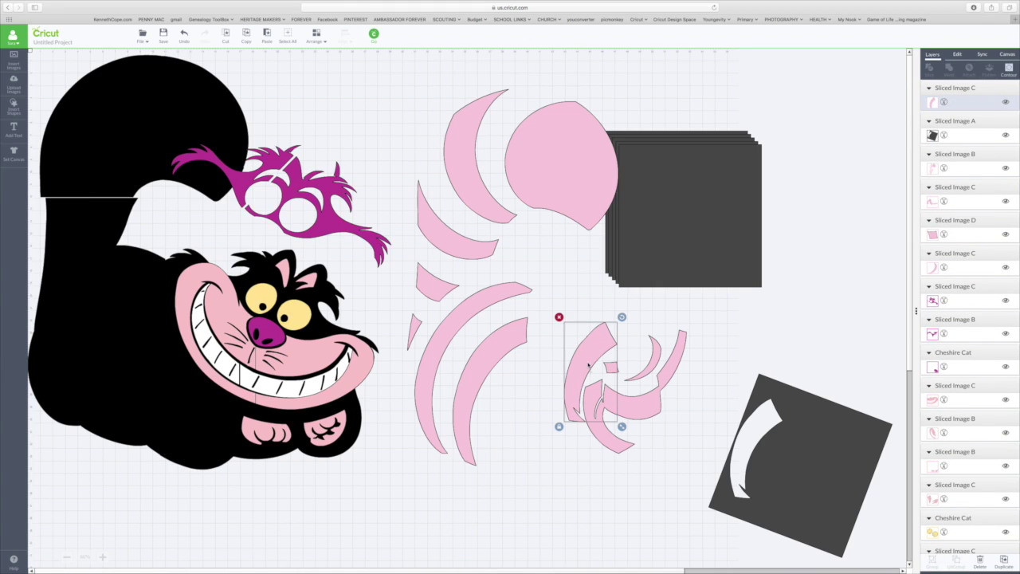
Move one gray square off the stack and nudge the short pink stripe and the connected stripe piece slightly toward the cat
{"action": "left_click_drag", "start_coordinate": [709, 216], "coordinate": [768, 183]}
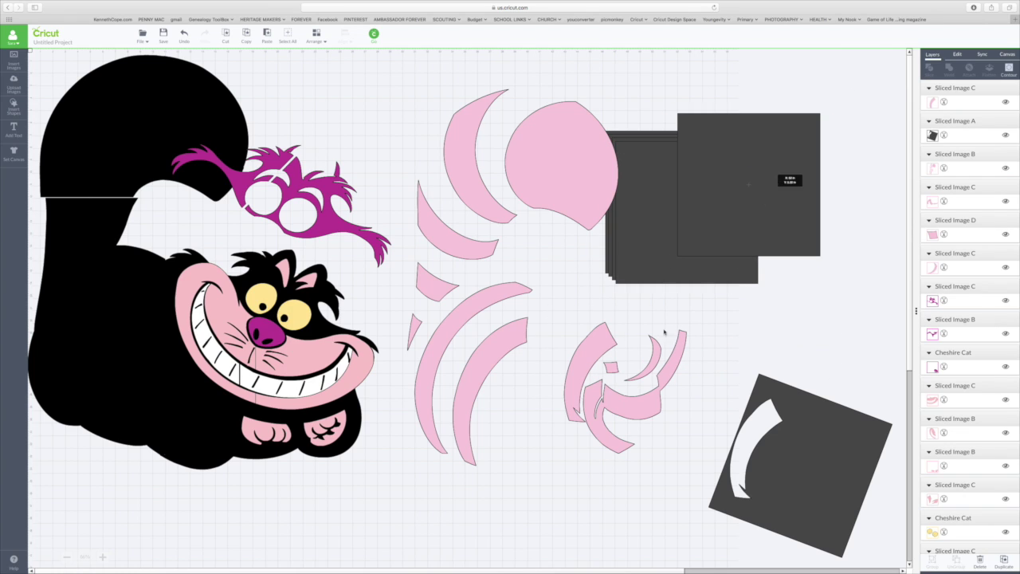
{"action": "left_click", "coordinate": [606, 343]}
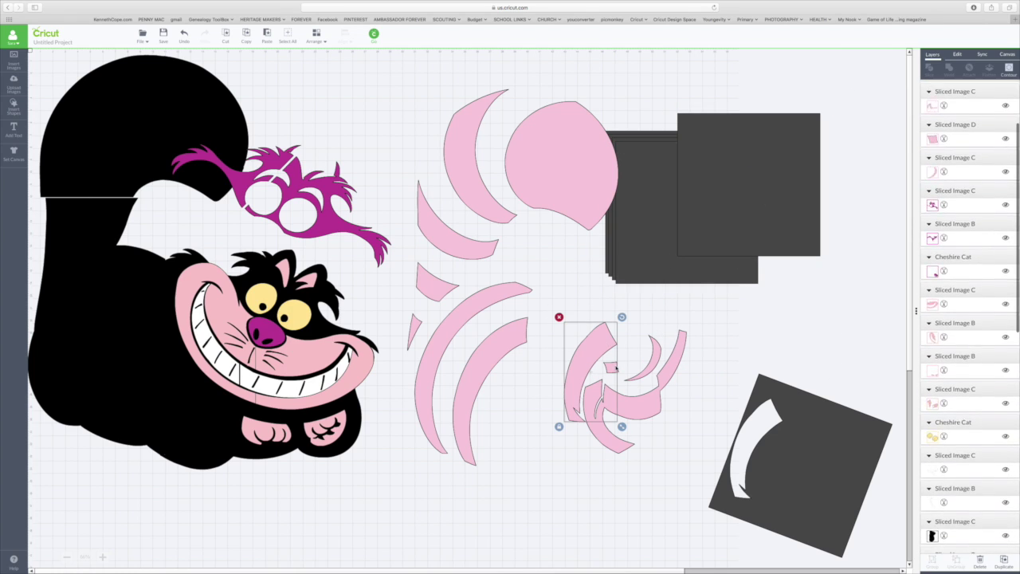
{"action": "left_click", "coordinate": [666, 358], "text": "shift"}
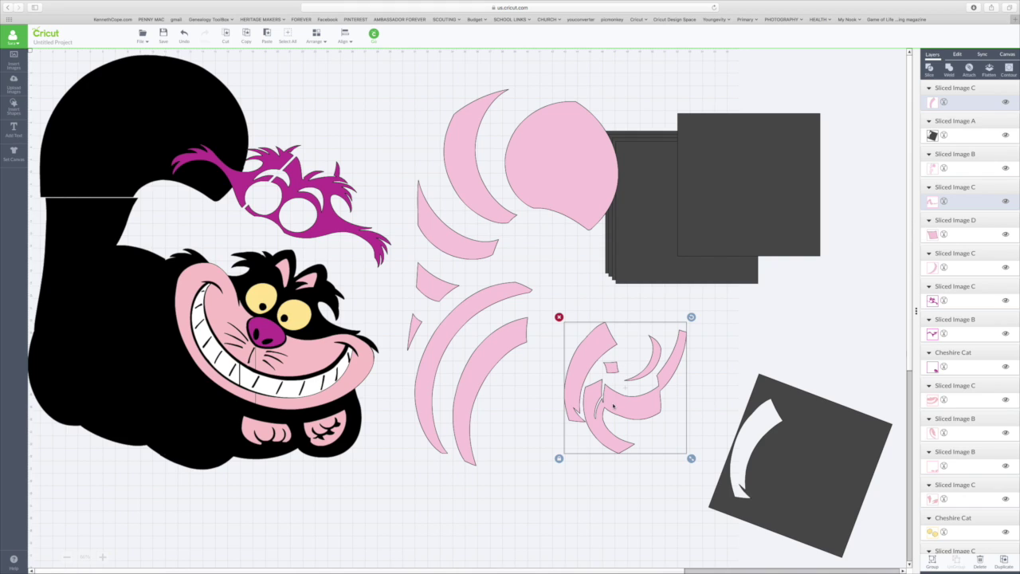
{"action": "left_click_drag", "start_coordinate": [615, 405], "coordinate": [613, 403]}
{"action": "mouse_move", "coordinate": [658, 357]}
{"action": "left_mouse_down"}
{"action": "mouse_move", "coordinate": [568, 296]}
{"action": "mouse_move", "coordinate": [656, 359]}
{"action": "left_mouse_up"}
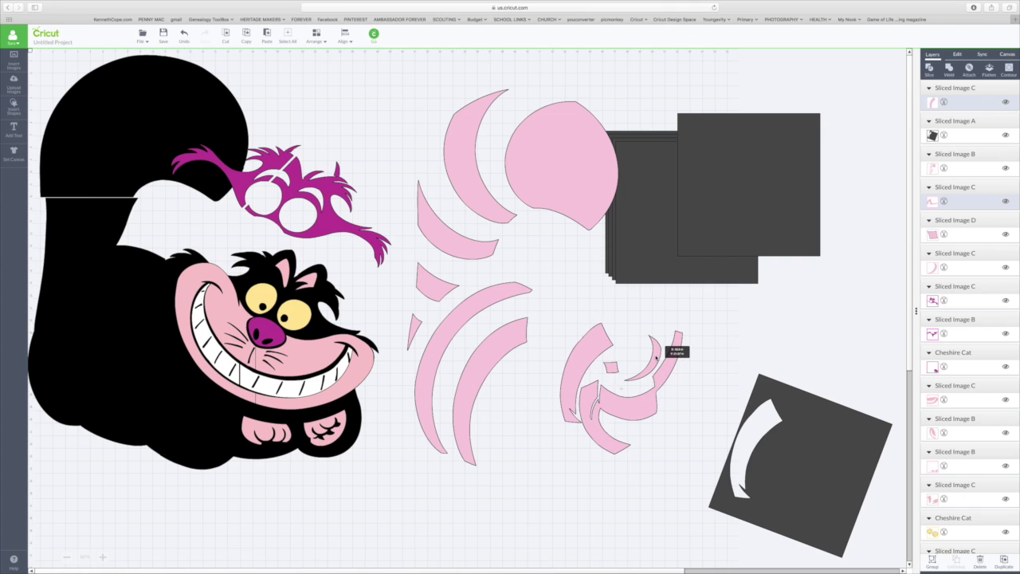
Move the large stripes layer toward the cat and group the four cut pink pieces
{"action": "left_click_drag", "start_coordinate": [577, 309], "coordinate": [510, 285]}
{"action": "left_click", "coordinate": [700, 319]}
{"action": "left_click_drag", "start_coordinate": [600, 309], "coordinate": [548, 463]}
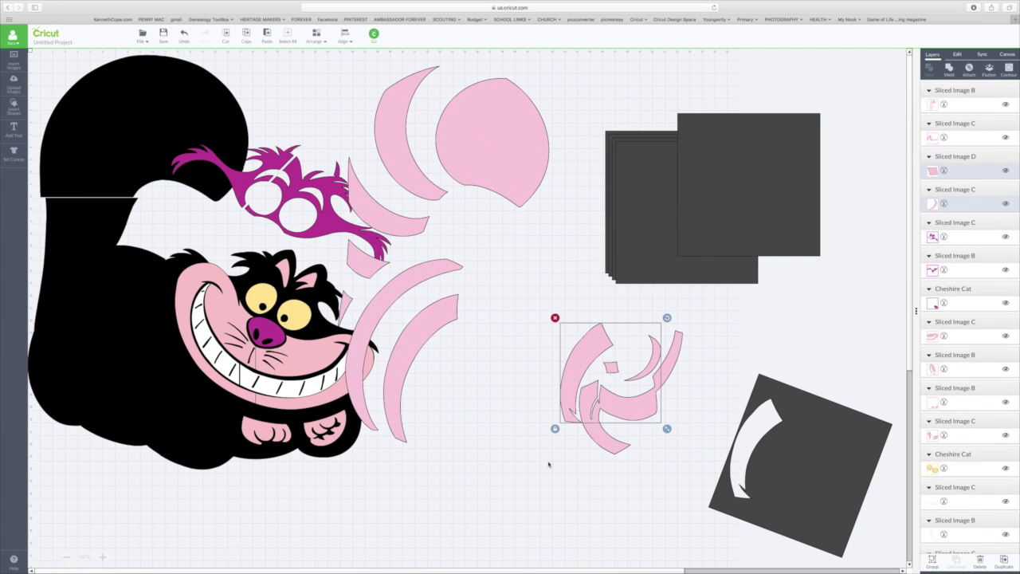
{"action": "left_click", "coordinate": [605, 446], "text": "shift"}
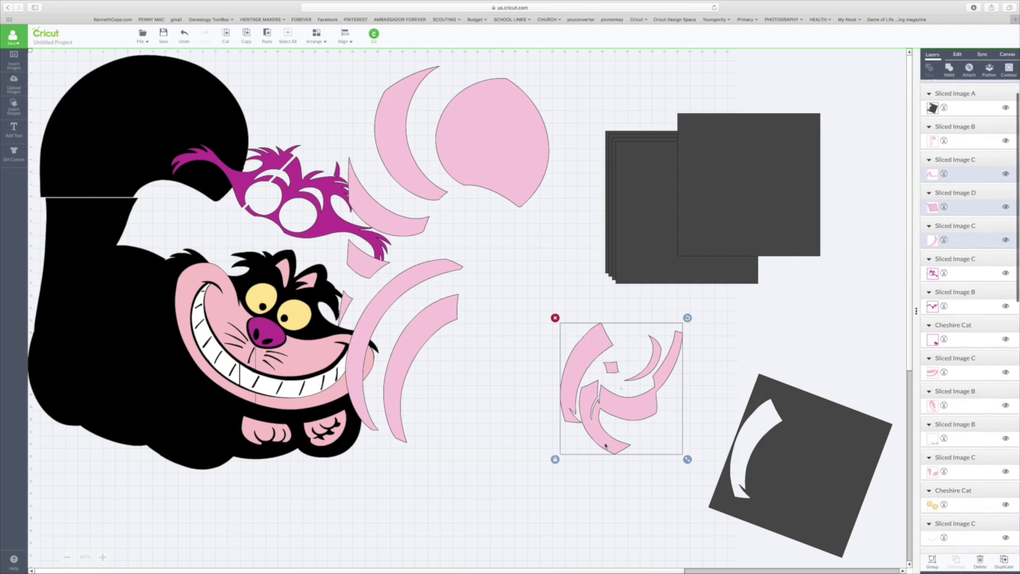
{"action": "right_click", "coordinate": [654, 353]}
{"action": "left_click", "coordinate": [661, 356]}
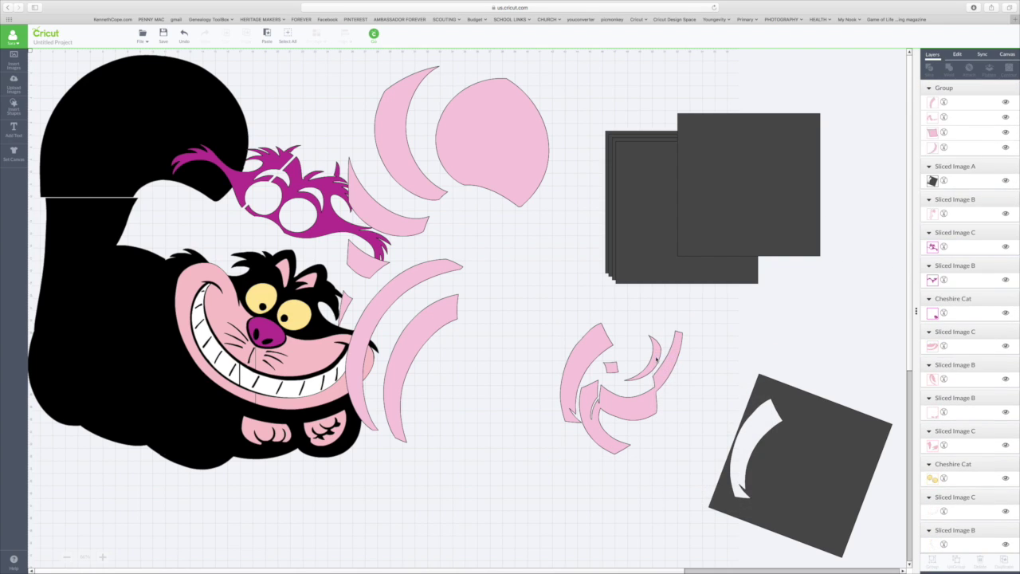
Weld the grouped pink pieces and place them on the black body beside the cat's face, returning the loose gray square to its stack
{"action": "left_click", "coordinate": [879, 155]}
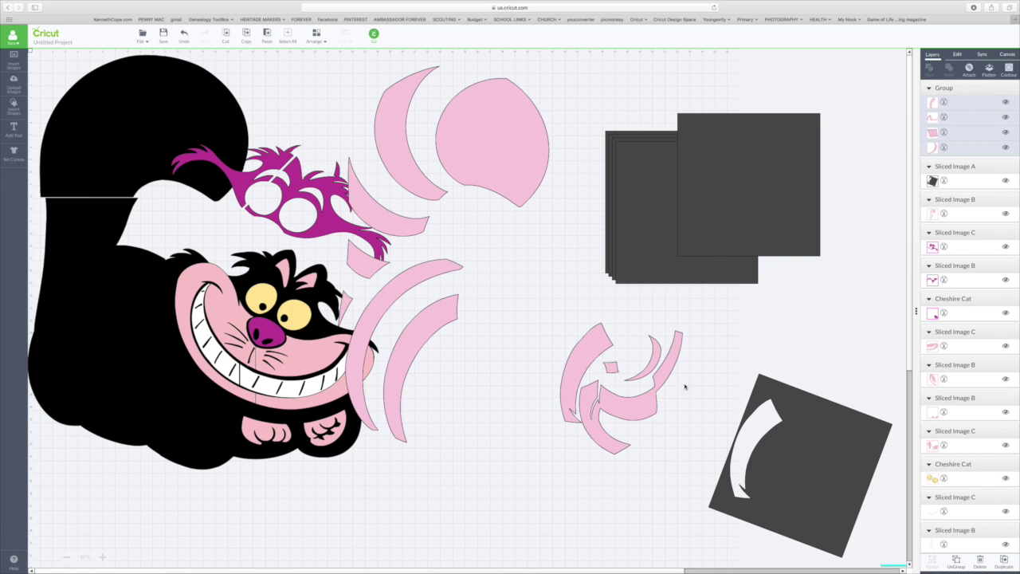
{"action": "left_click_drag", "start_coordinate": [665, 375], "coordinate": [687, 373]}
{"action": "left_click_drag", "start_coordinate": [770, 160], "coordinate": [713, 185]}
{"action": "left_click_drag", "start_coordinate": [619, 345], "coordinate": [76, 320]}
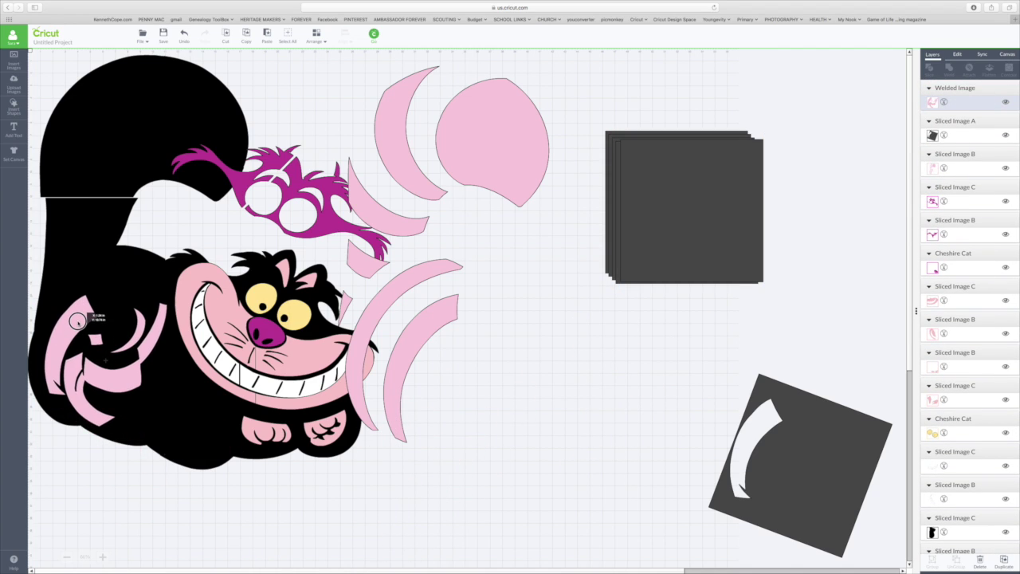
{"action": "left_click_drag", "start_coordinate": [76, 320], "coordinate": [77, 320]}
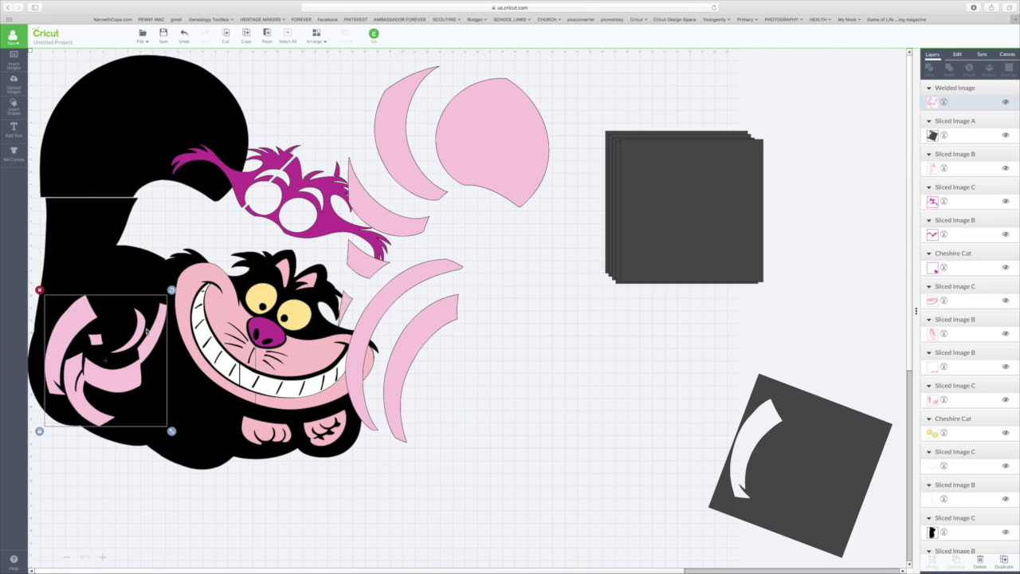
Position a rotated gray square behind the upper ends of the two long curved pink stripes and slice it with the stripes layer
{"action": "left_click_drag", "start_coordinate": [479, 151], "coordinate": [525, 166]}
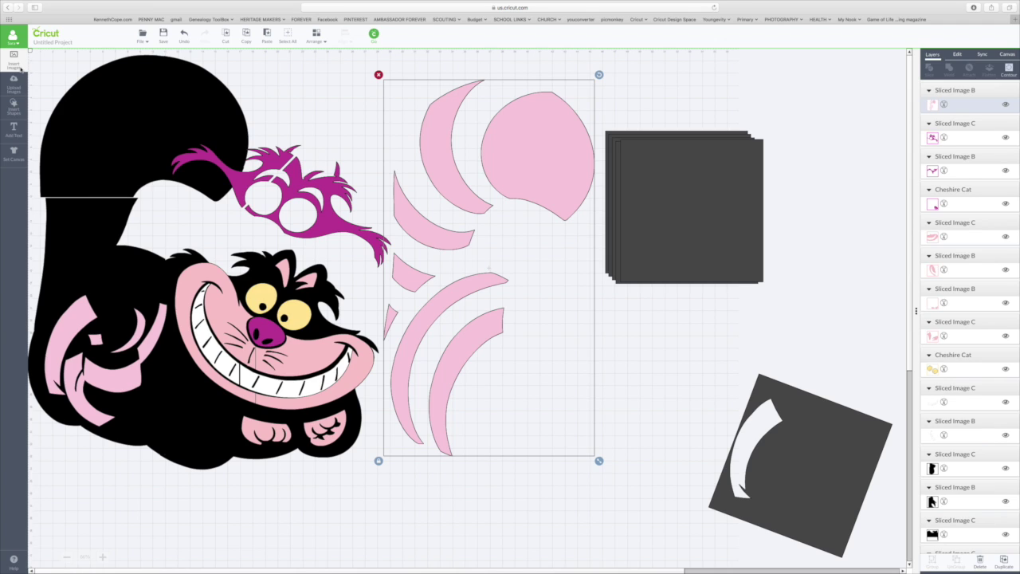
{"action": "left_click_drag", "start_coordinate": [529, 157], "coordinate": [560, 215]}
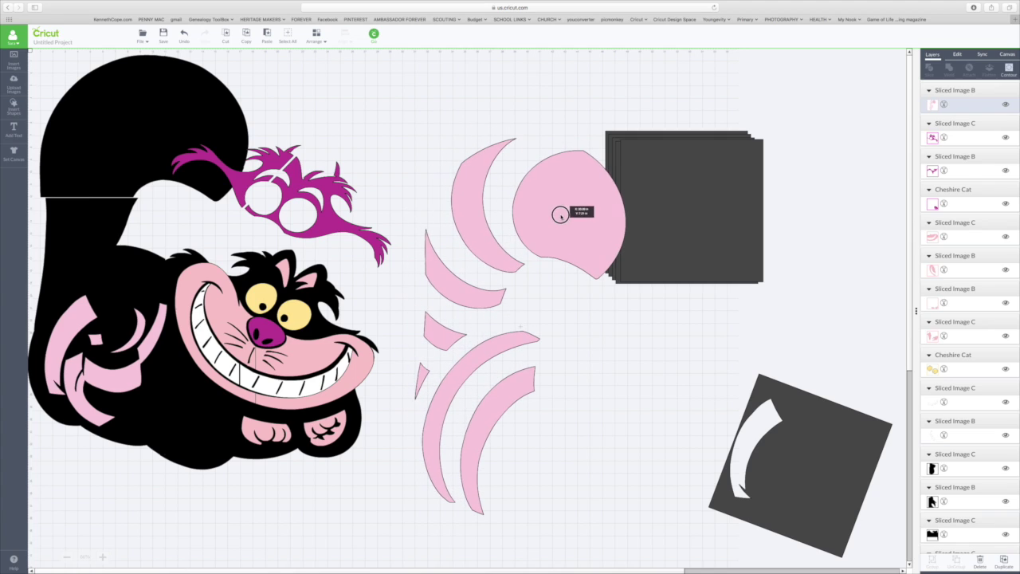
{"action": "left_click_drag", "start_coordinate": [706, 182], "coordinate": [572, 365]}
{"action": "left_click_drag", "start_coordinate": [633, 315], "coordinate": [609, 367]}
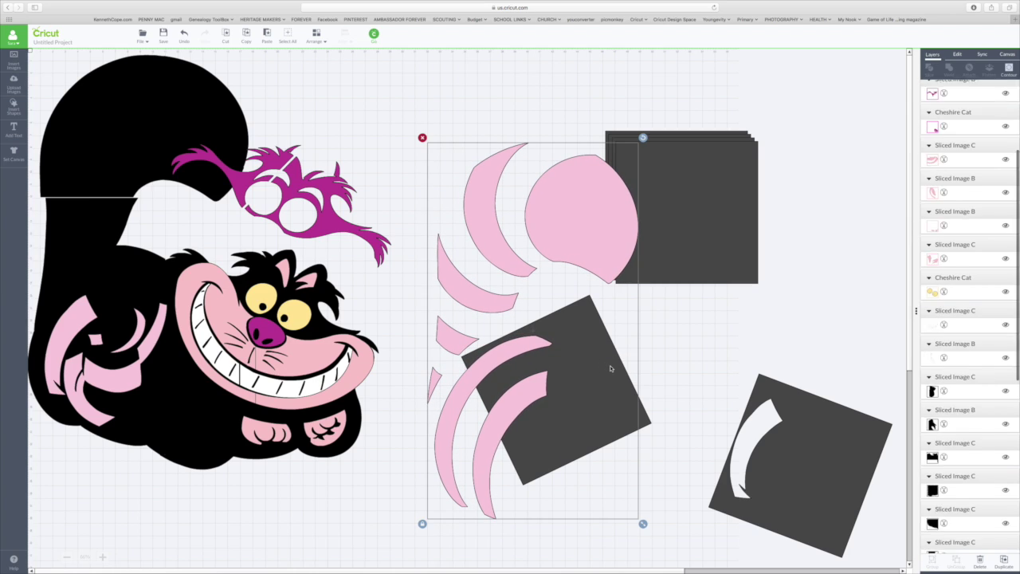
{"action": "left_click", "coordinate": [646, 419], "text": "shift"}
{"action": "left_click", "coordinate": [945, 69]}
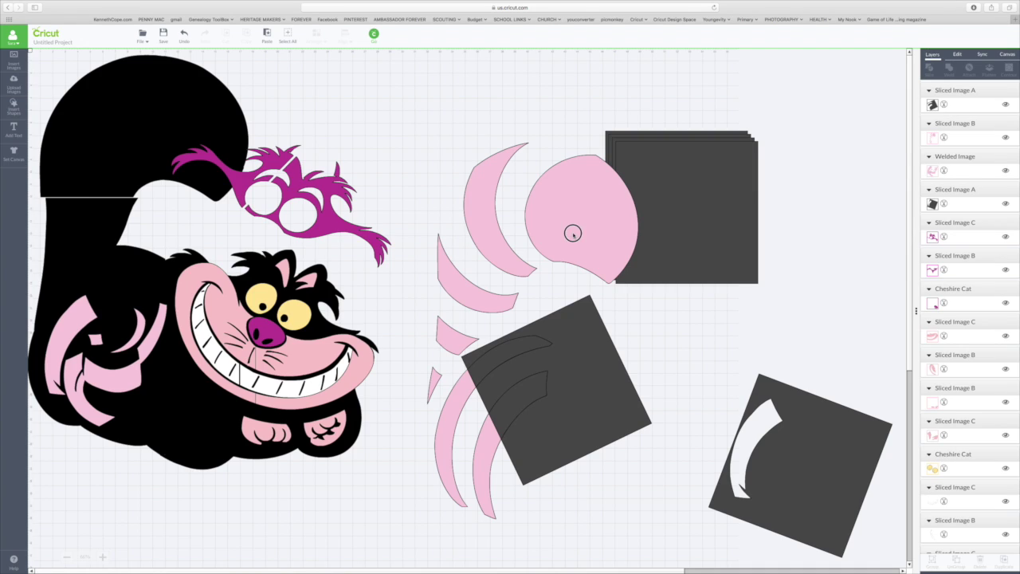
Move the stripes layer and cut gray square aside, delete the gray stripe leftovers and place the two cut pink ends in open space
{"action": "left_click_drag", "start_coordinate": [571, 231], "coordinate": [540, 176]}
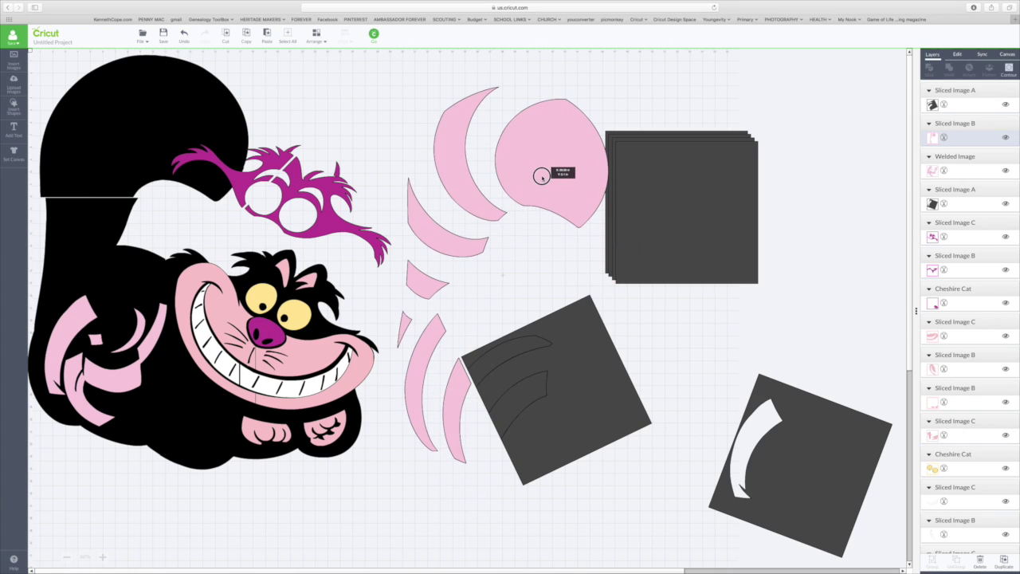
{"action": "left_click_drag", "start_coordinate": [587, 366], "coordinate": [838, 394]}
{"action": "left_click_drag", "start_coordinate": [513, 347], "coordinate": [603, 328]}
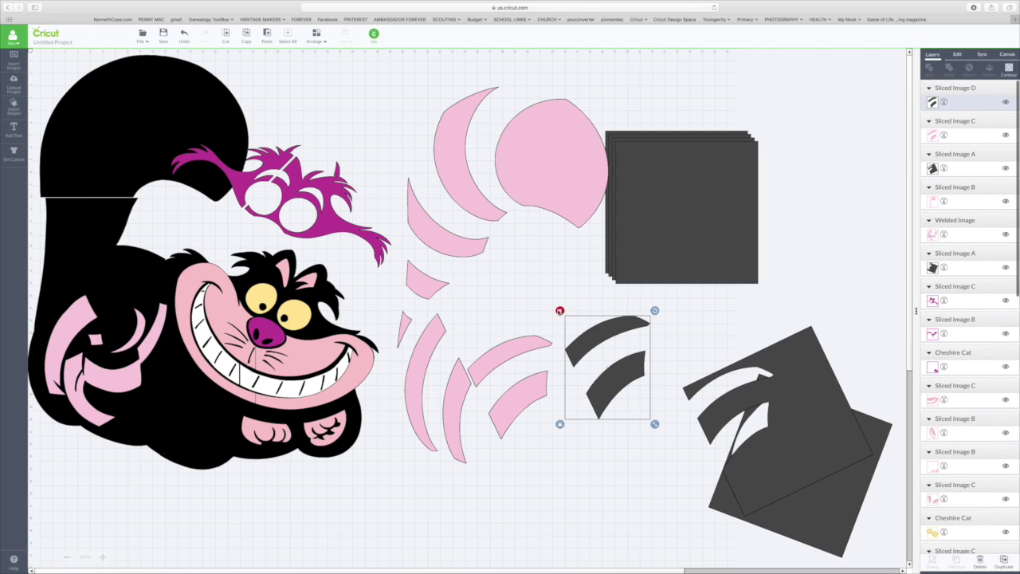
{"action": "left_click", "coordinate": [558, 306]}
{"action": "left_click_drag", "start_coordinate": [521, 348], "coordinate": [615, 419]}
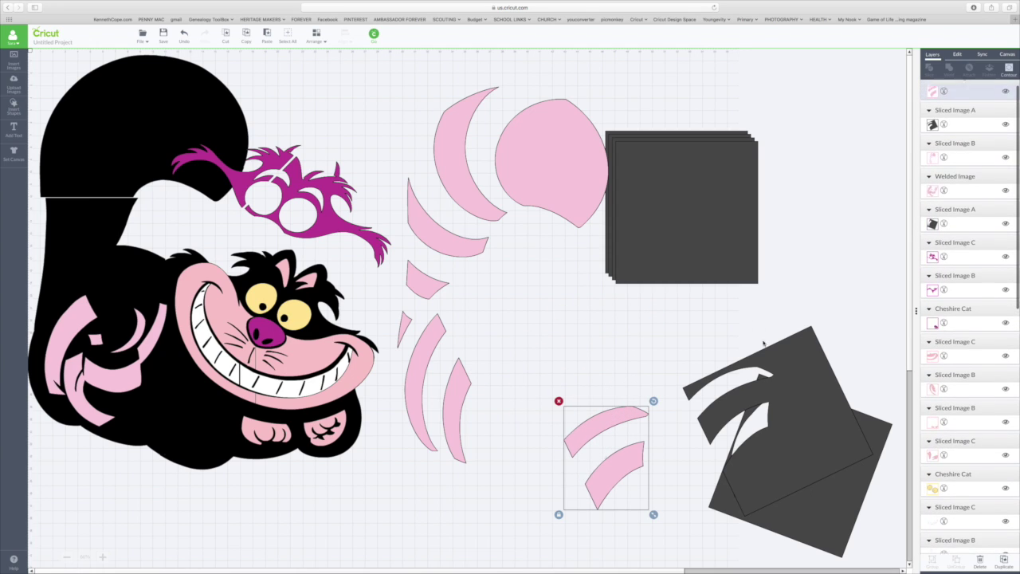
{"action": "left_click_drag", "start_coordinate": [807, 383], "coordinate": [685, 338]}
{"action": "left_click_drag", "start_coordinate": [742, 276], "coordinate": [577, 312]}
{"action": "left_click_drag", "start_coordinate": [634, 336], "coordinate": [460, 379]}
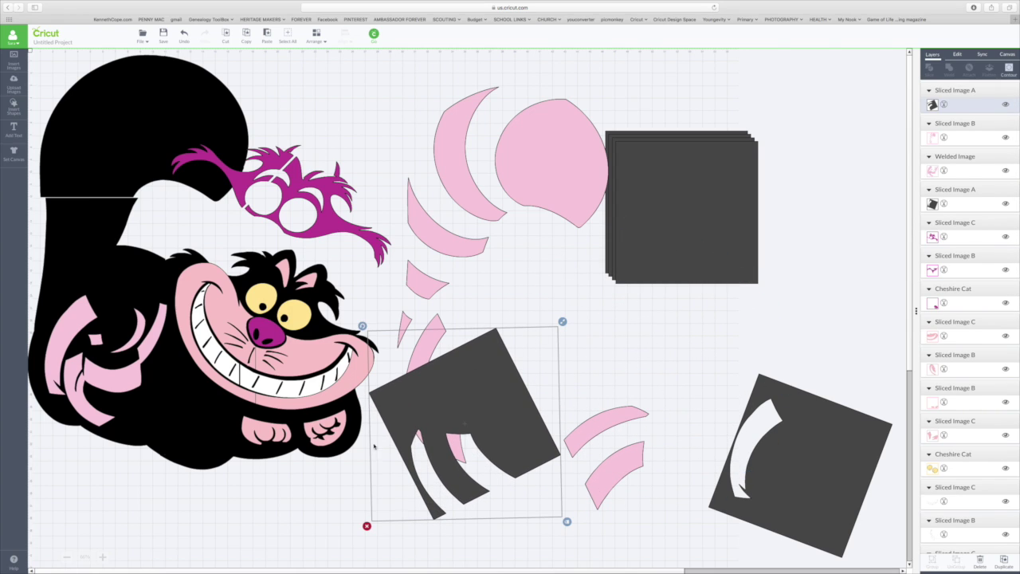
{"action": "left_click_drag", "start_coordinate": [362, 325], "coordinate": [321, 434]}
{"action": "left_click_drag", "start_coordinate": [434, 431], "coordinate": [774, 425]}
Position a fresh rotated gray square behind the remaining lower parts of the two long stripes and slice it with the stripes layer
{"action": "left_click_drag", "start_coordinate": [697, 254], "coordinate": [477, 393]}
{"action": "left_click_drag", "start_coordinate": [556, 311], "coordinate": [531, 351]}
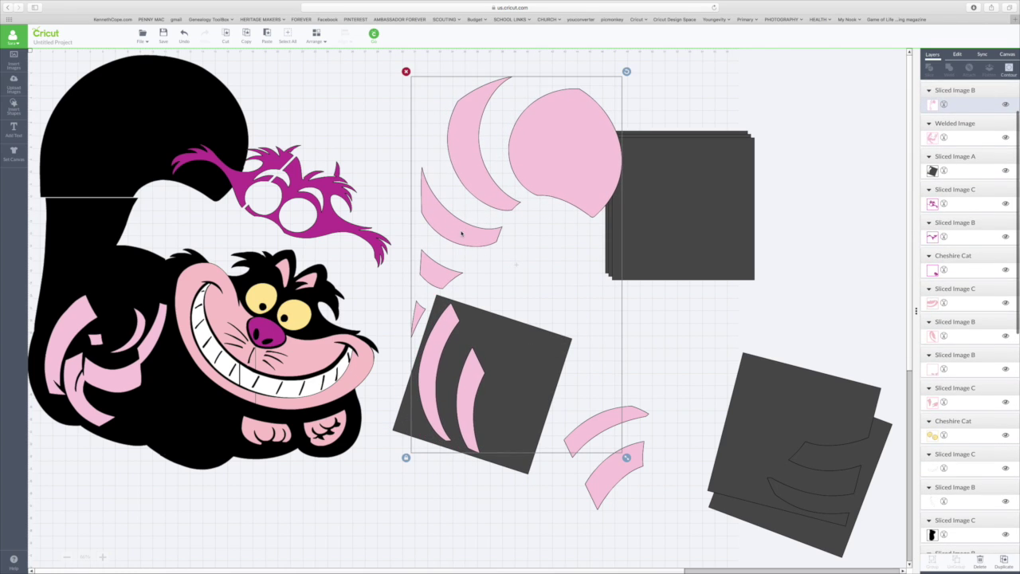
{"action": "left_click", "coordinate": [512, 462], "text": "shift"}
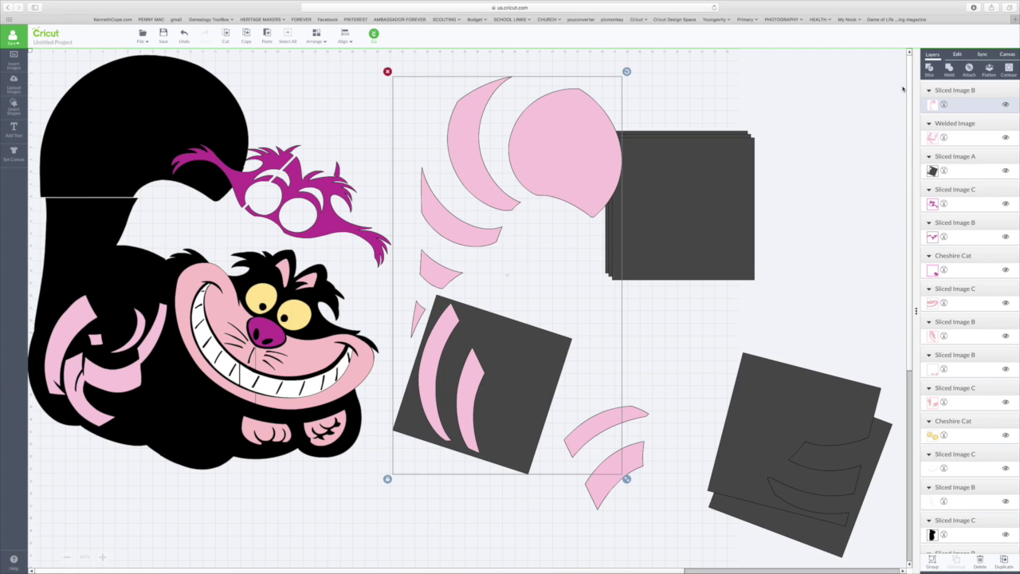
{"action": "left_click", "coordinate": [931, 69]}
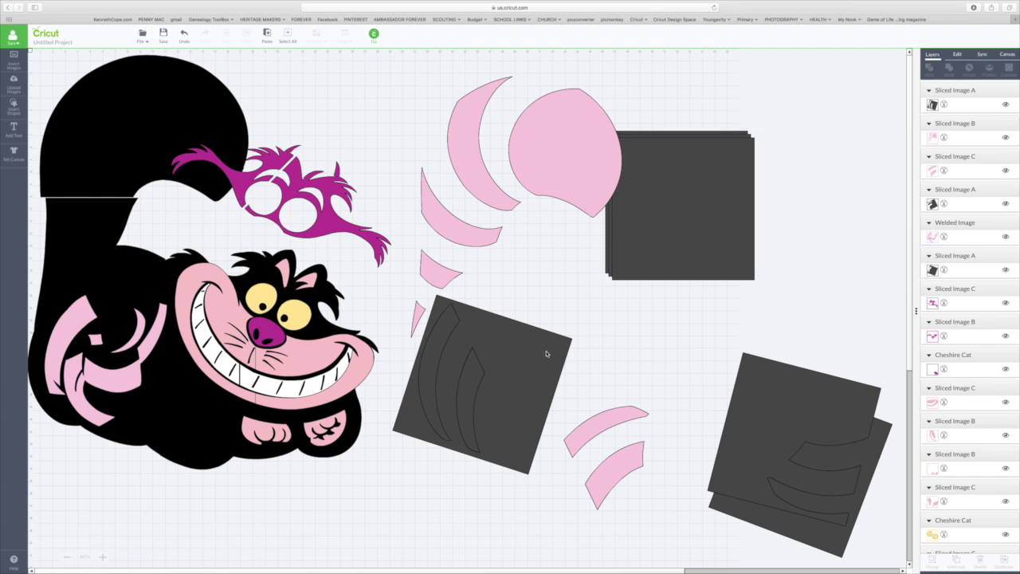
Move the cut gray square aside, delete the gray stripe leftovers and lower the newly cut pair of long pink stripes
{"action": "left_click_drag", "start_coordinate": [550, 353], "coordinate": [811, 373]}
{"action": "left_click_drag", "start_coordinate": [439, 353], "coordinate": [516, 351]}
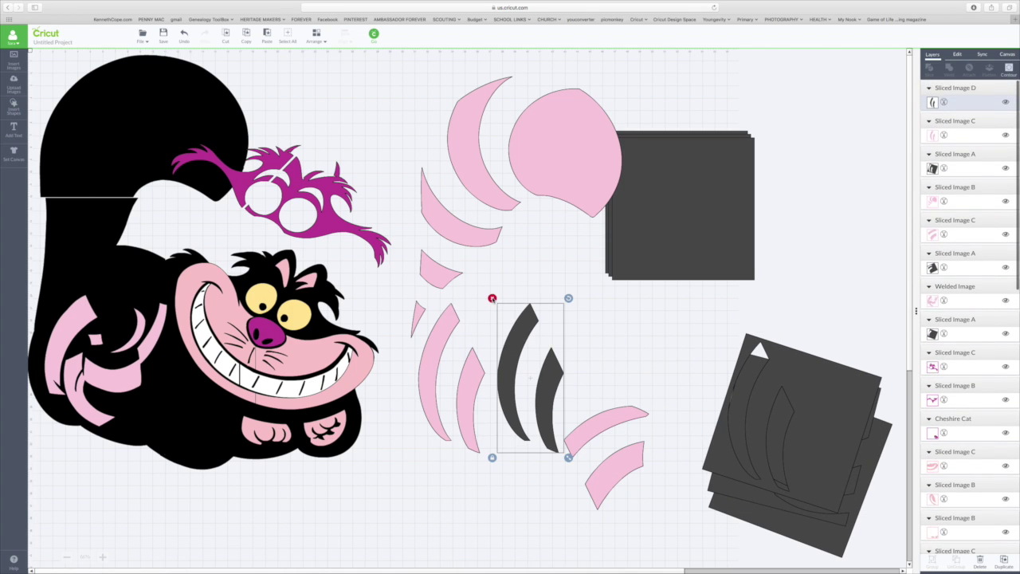
{"action": "left_click", "coordinate": [491, 298]}
{"action": "left_click_drag", "start_coordinate": [440, 323], "coordinate": [478, 398]}
Rotate the pair of shorter pink stripes beside the long ones and slice them apart with a rotated cut gray square behind the outer stripe
{"action": "left_click_drag", "start_coordinate": [588, 421], "coordinate": [553, 388]}
{"action": "left_click_drag", "start_coordinate": [610, 485], "coordinate": [586, 481]}
{"action": "mouse_move", "coordinate": [599, 434]}
{"action": "left_mouse_down"}
{"action": "mouse_move", "coordinate": [589, 423]}
{"action": "mouse_move", "coordinate": [593, 433]}
{"action": "left_mouse_up"}
{"action": "left_click_drag", "start_coordinate": [829, 411], "coordinate": [793, 390]}
{"action": "left_click_drag", "start_coordinate": [852, 309], "coordinate": [599, 476]}
{"action": "left_click", "coordinate": [607, 420], "text": "shift"}
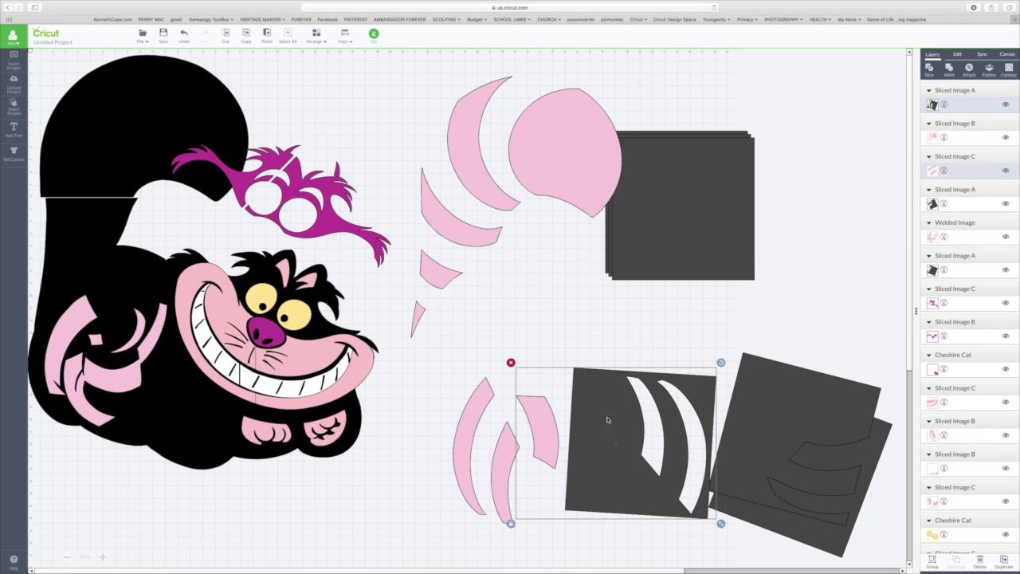
{"action": "left_click", "coordinate": [928, 69]}
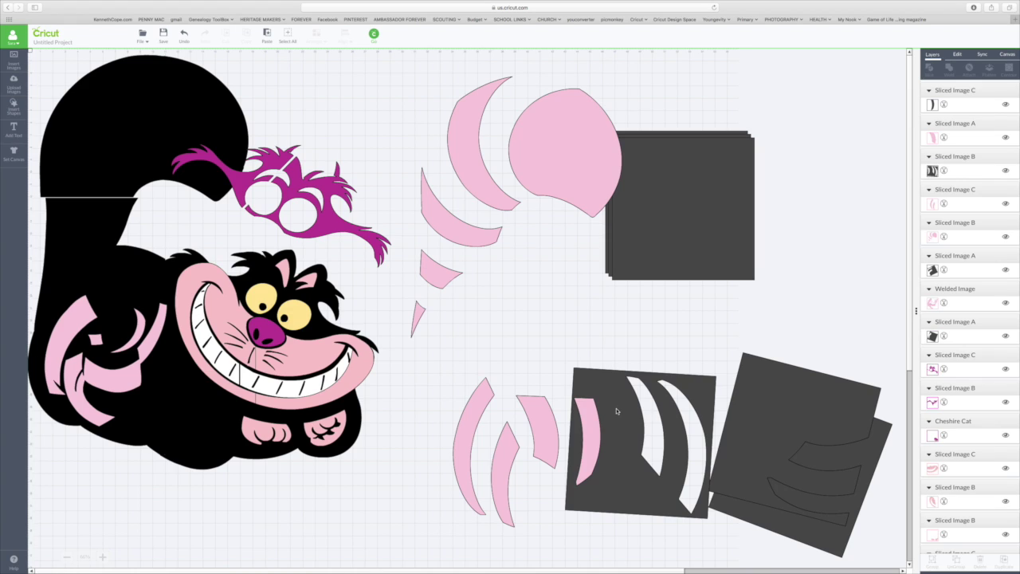
Delete the used gray square and the gray stripe leftover, and move the separated outer pink stripe aside
{"action": "left_click_drag", "start_coordinate": [615, 411], "coordinate": [702, 334]}
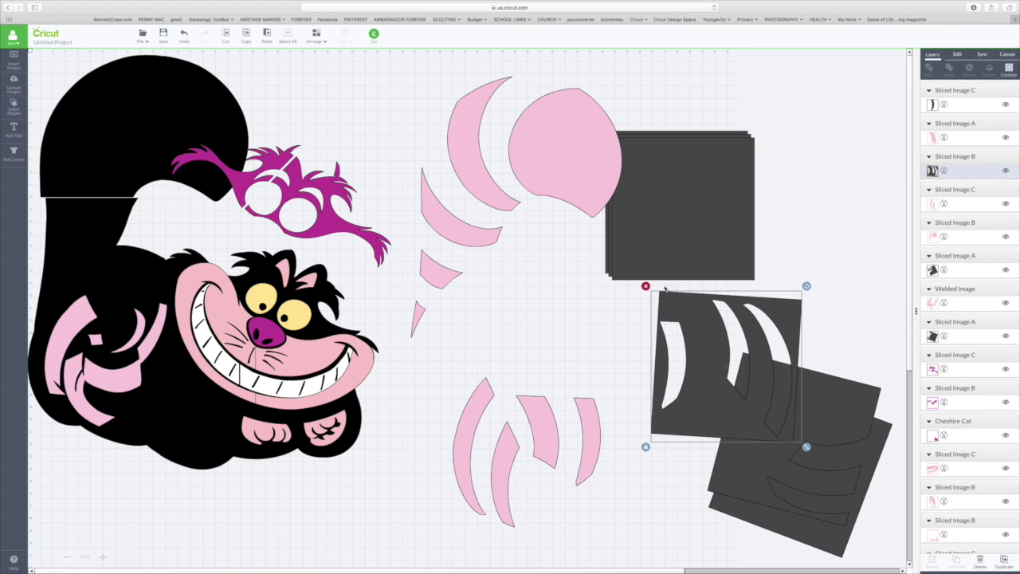
{"action": "left_click", "coordinate": [645, 287]}
{"action": "left_click_drag", "start_coordinate": [587, 416], "coordinate": [611, 382]}
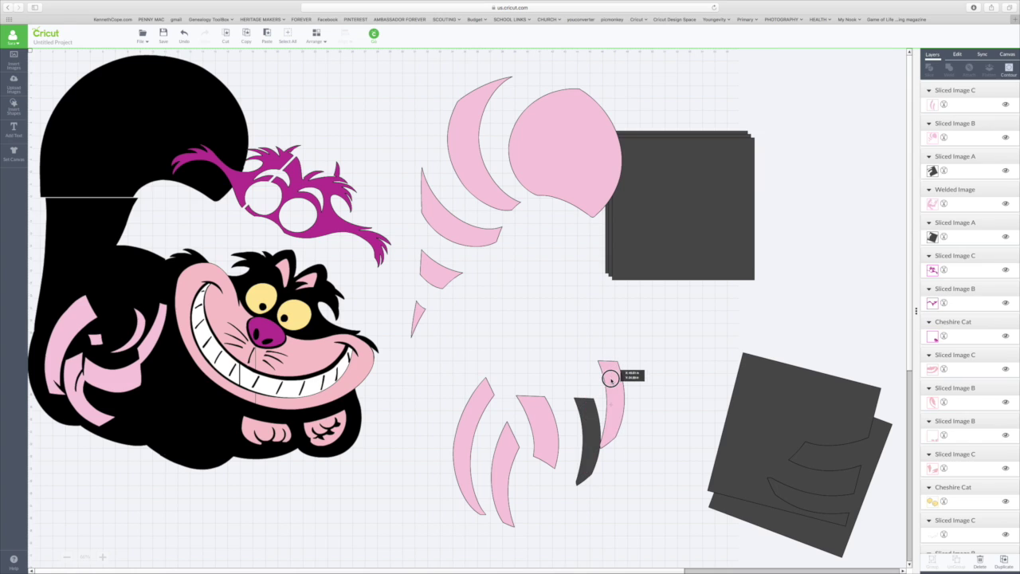
{"action": "left_click", "coordinate": [585, 423]}
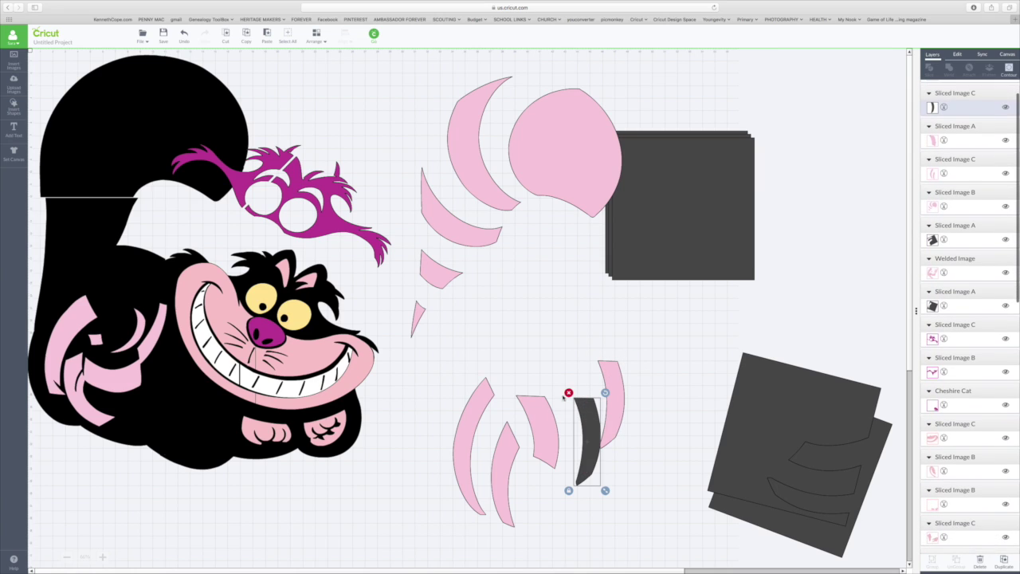
{"action": "left_click", "coordinate": [569, 391]}
Nest the two separated short pink stripes closely beside the long pair, rotating the outer one to fit
{"action": "left_click_drag", "start_coordinate": [549, 406], "coordinate": [537, 439]}
{"action": "left_click_drag", "start_coordinate": [614, 401], "coordinate": [566, 468]}
{"action": "left_click_drag", "start_coordinate": [578, 415], "coordinate": [580, 438]}
{"action": "left_click_drag", "start_coordinate": [563, 451], "coordinate": [564, 450]}
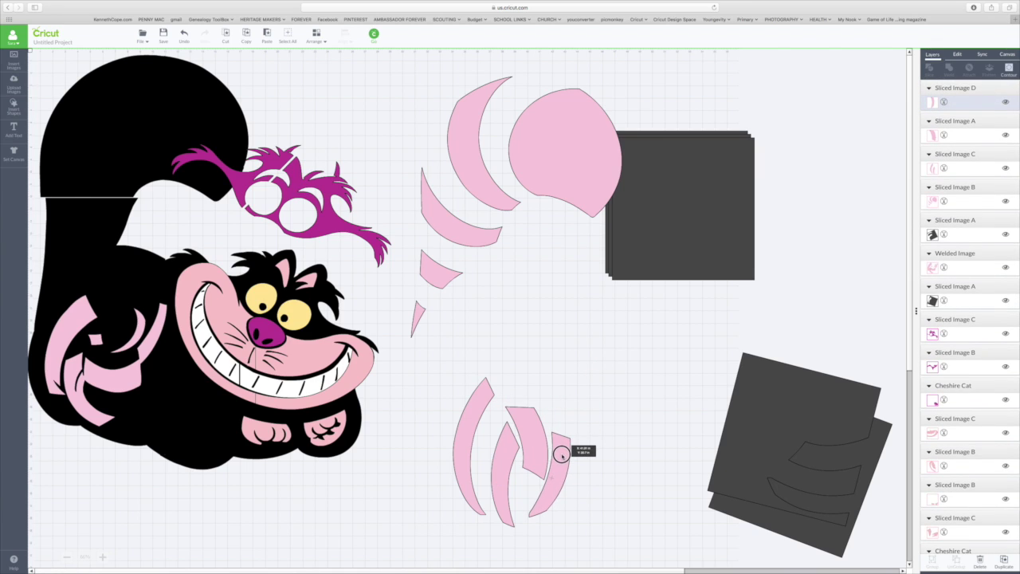
Move a gray square off the stack and rotate the previously cut gray square into place beside the cat's paws
{"action": "left_click_drag", "start_coordinate": [667, 253], "coordinate": [637, 420]}
{"action": "left_click_drag", "start_coordinate": [775, 411], "coordinate": [518, 407]}
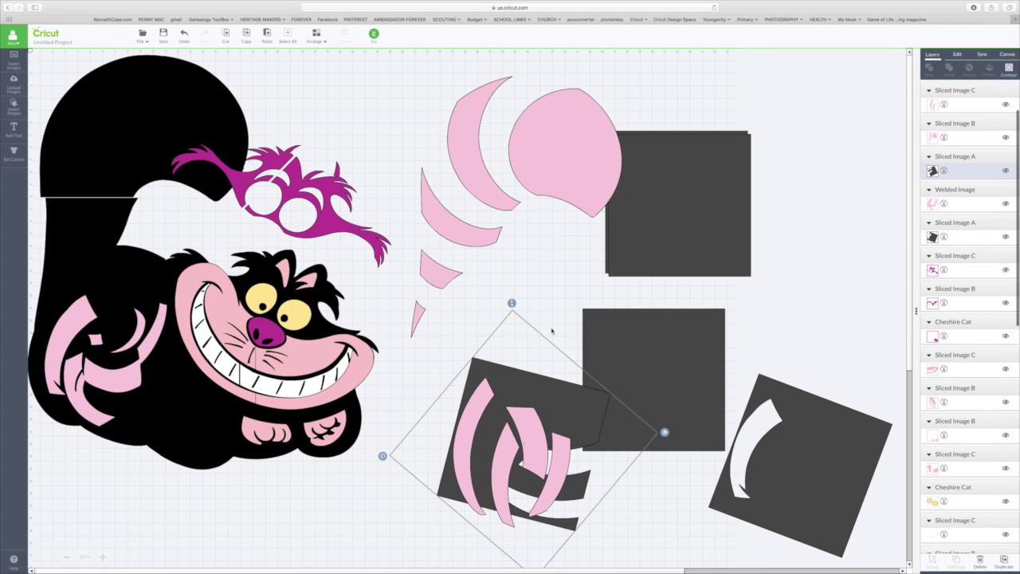
{"action": "left_click_drag", "start_coordinate": [664, 432], "coordinate": [424, 396]}
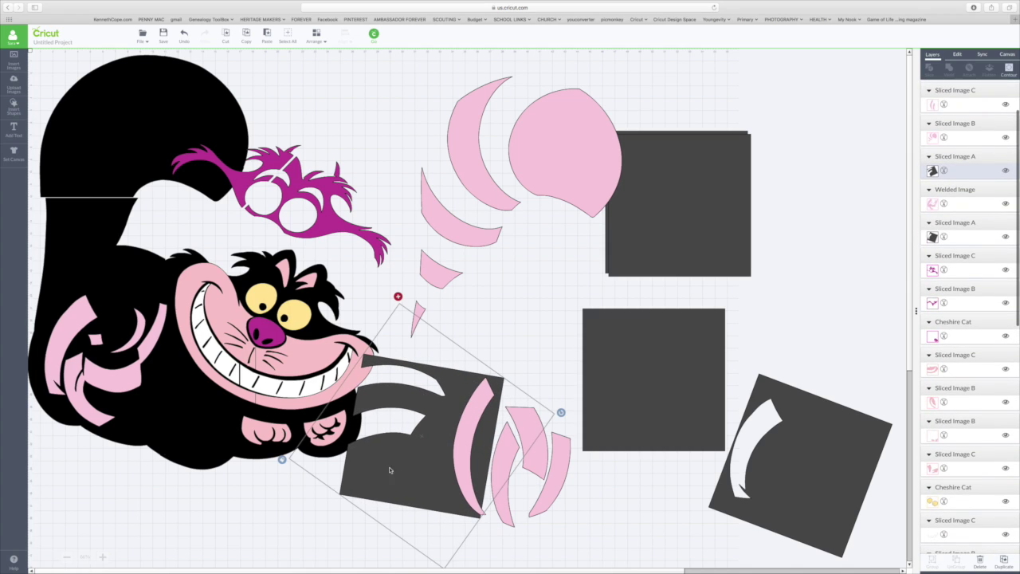
{"action": "left_click_drag", "start_coordinate": [561, 412], "coordinate": [557, 396]}
Move the pair of long pink stripes up clear of the gray square and paste a copy beside it
{"action": "left_click_drag", "start_coordinate": [470, 386], "coordinate": [520, 258]}
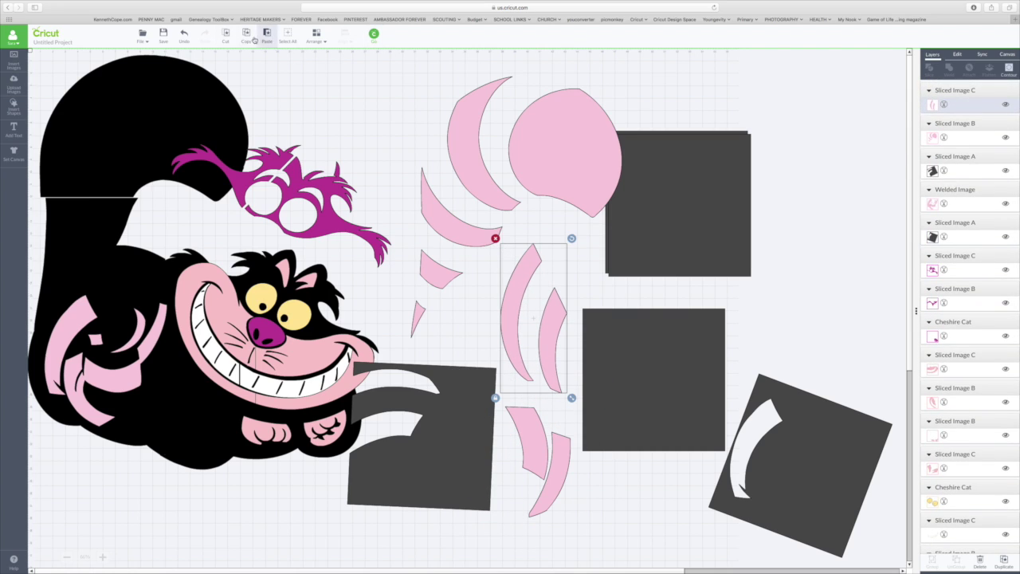
{"action": "left_click", "coordinate": [267, 36]}
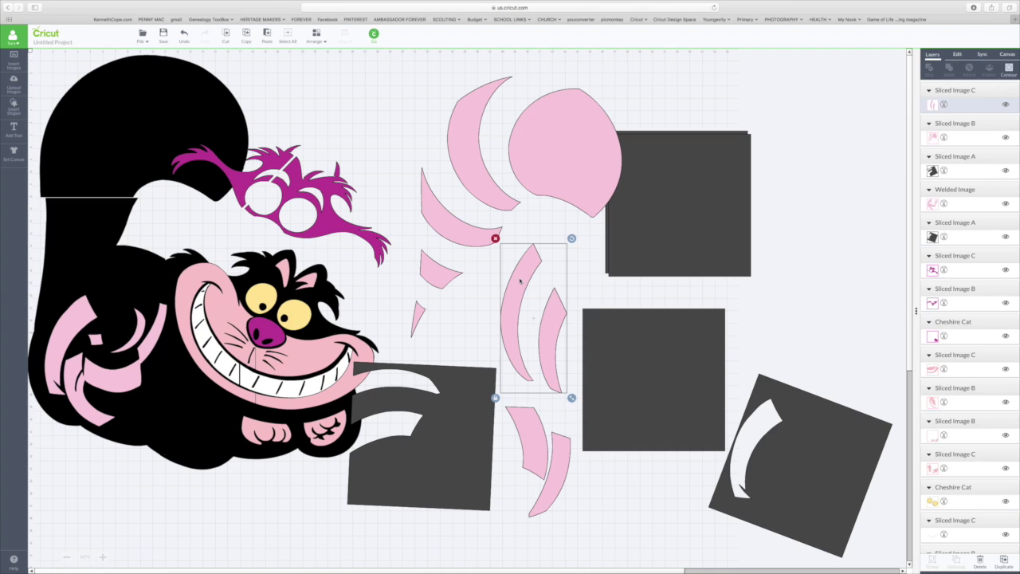
{"action": "left_click_drag", "start_coordinate": [559, 265], "coordinate": [633, 285]}
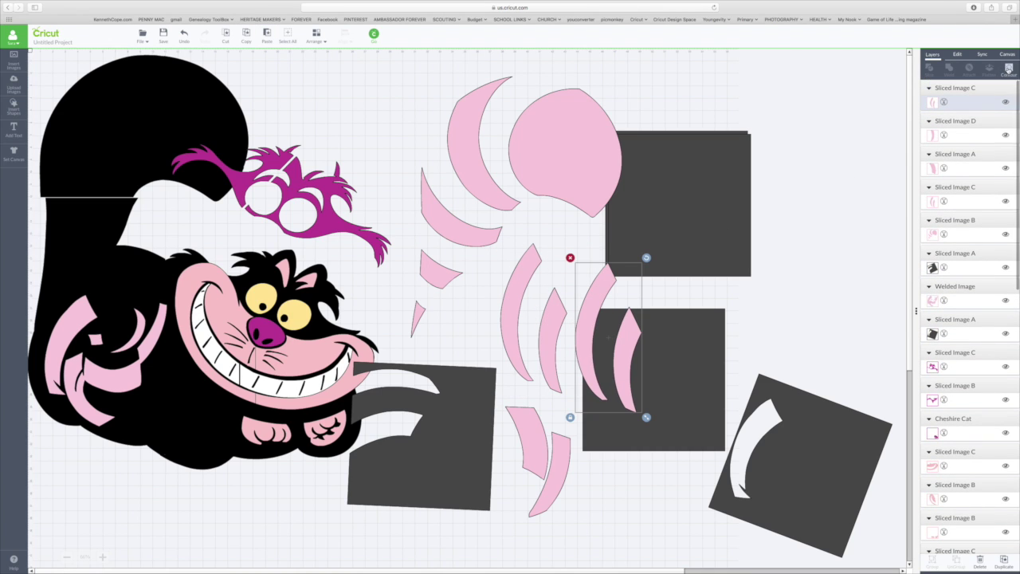
{"action": "left_click", "coordinate": [1008, 69]}
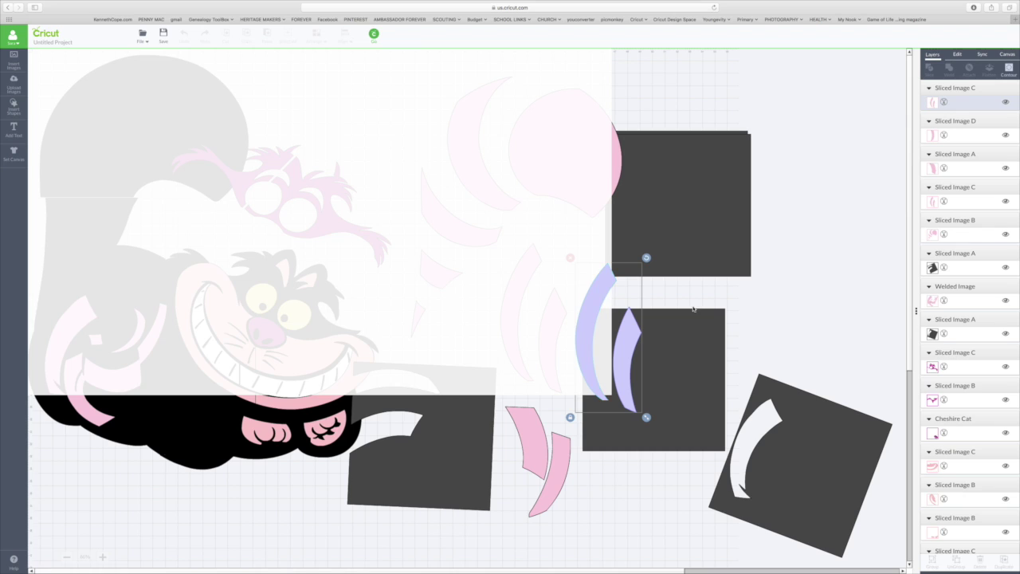
{"action": "left_click", "coordinate": [771, 303]}
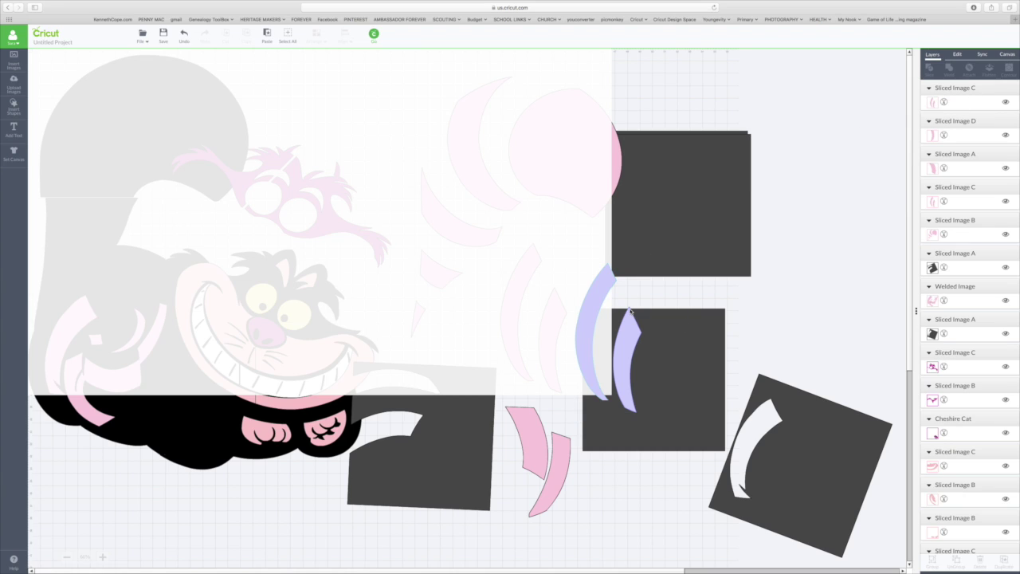
{"action": "left_click", "coordinate": [693, 219]}
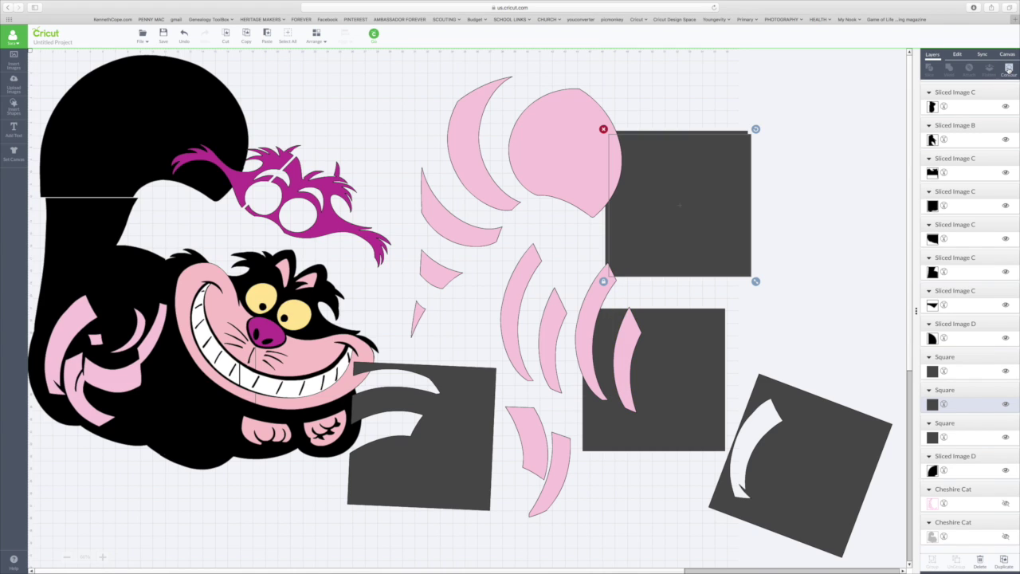
Hide the longer stripe in the copied pair with Contour, keeping only the shorter one
{"action": "left_click", "coordinate": [603, 320]}
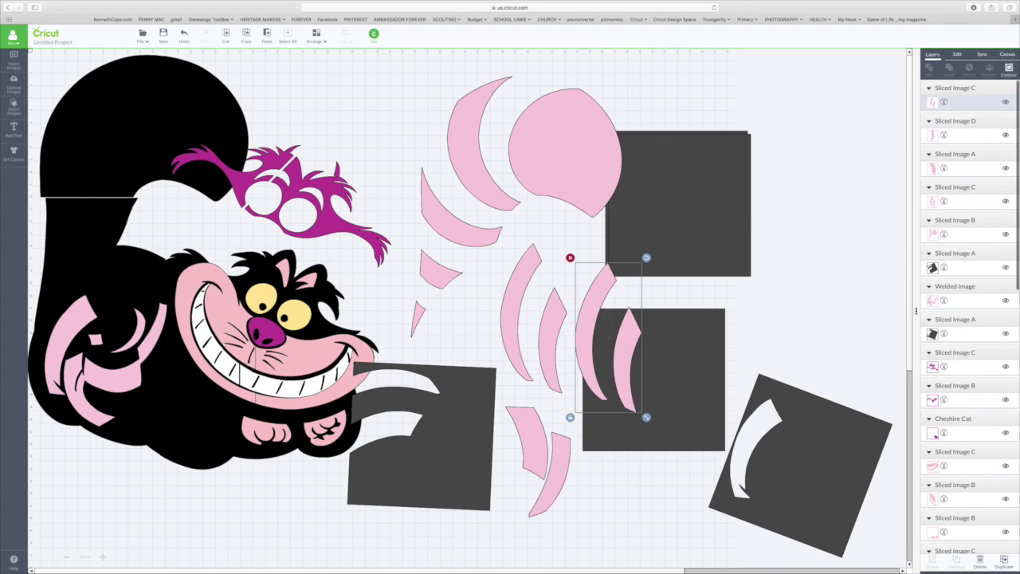
{"action": "left_click", "coordinate": [1008, 69]}
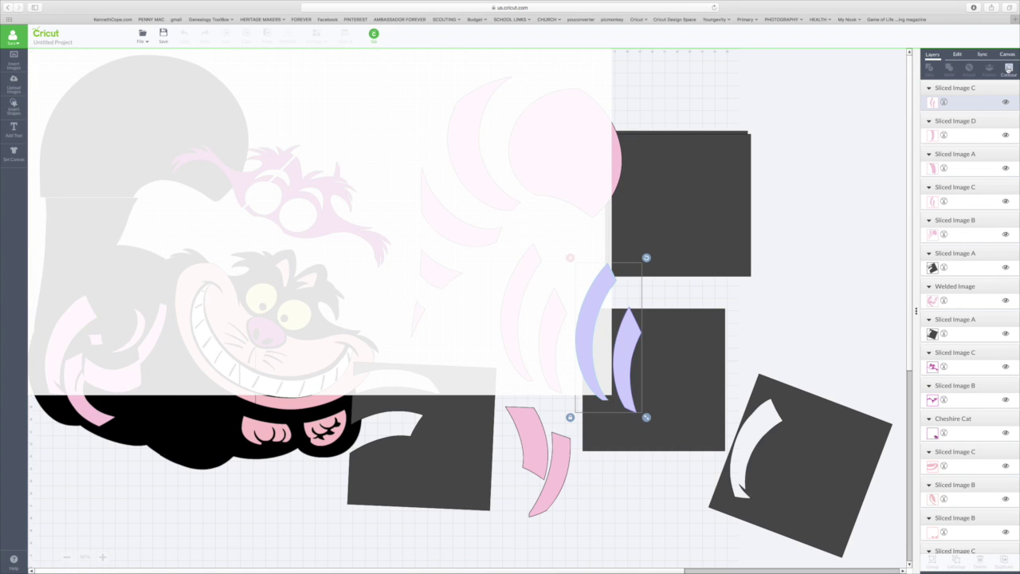
{"action": "left_click", "coordinate": [1007, 69]}
{"action": "left_click", "coordinate": [732, 309]}
Hide the shorter stripe in the original pair with Contour, keeping only the longer one
{"action": "left_click", "coordinate": [534, 259]}
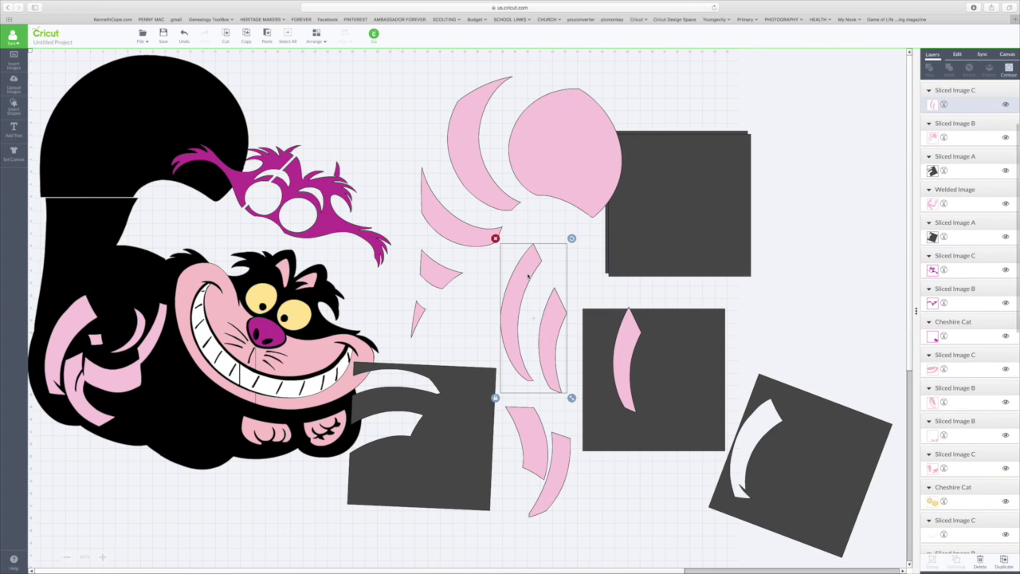
{"action": "left_click", "coordinate": [1008, 69]}
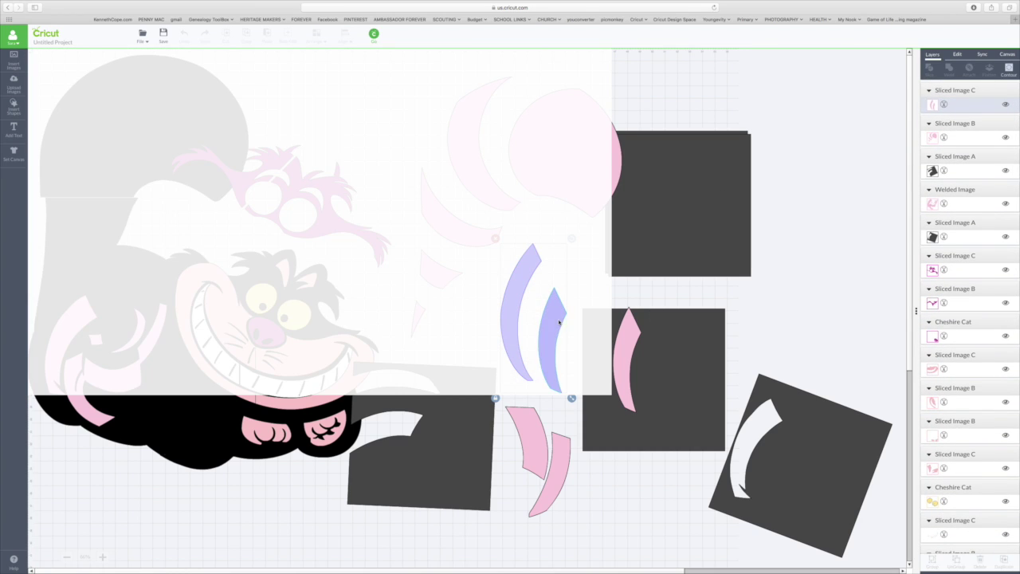
{"action": "left_click", "coordinate": [1008, 68]}
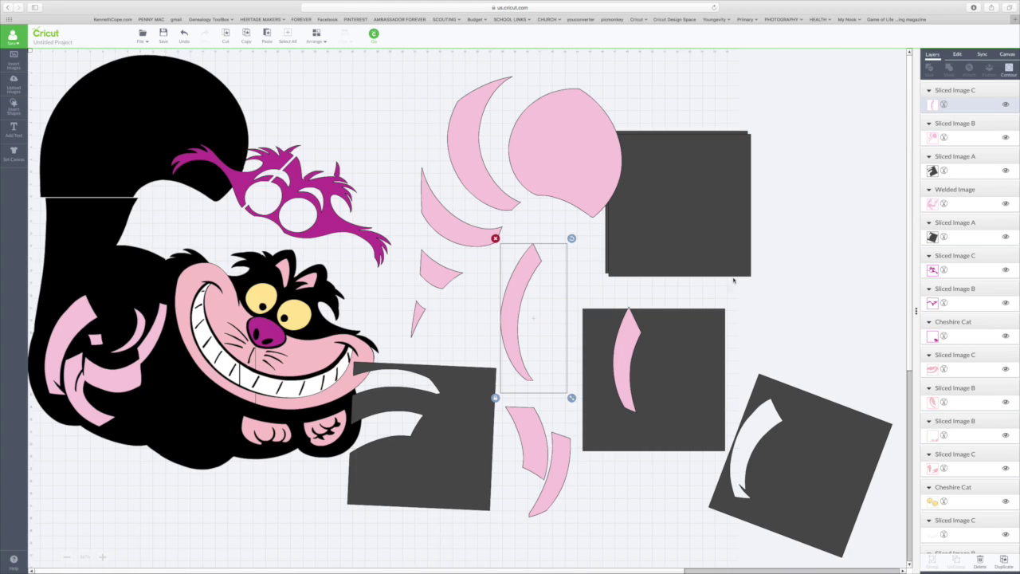
Gather the four separated pink stripes on one plain dark square and shift the notched dark square aside
{"action": "left_click", "coordinate": [683, 295]}
{"action": "left_click_drag", "start_coordinate": [509, 335], "coordinate": [483, 471]}
{"action": "left_click_drag", "start_coordinate": [520, 375], "coordinate": [501, 372]}
{"action": "left_click_drag", "start_coordinate": [482, 449], "coordinate": [494, 426]}
{"action": "left_click_drag", "start_coordinate": [440, 454], "coordinate": [365, 473]}
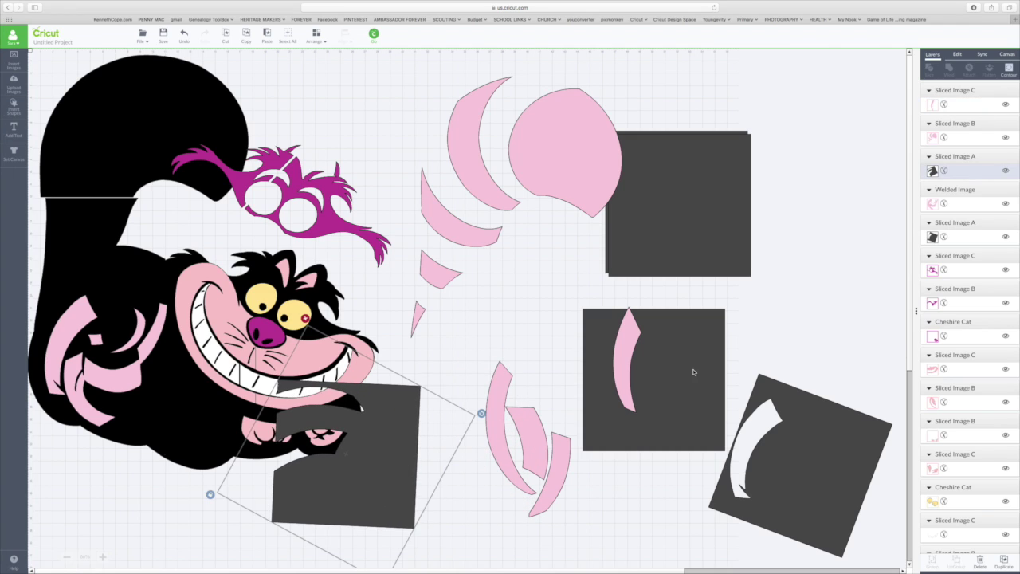
{"action": "left_click_drag", "start_coordinate": [687, 355], "coordinate": [523, 458]}
{"action": "key", "text": "ctrl+d"}
{"action": "left_click", "coordinate": [662, 405]}
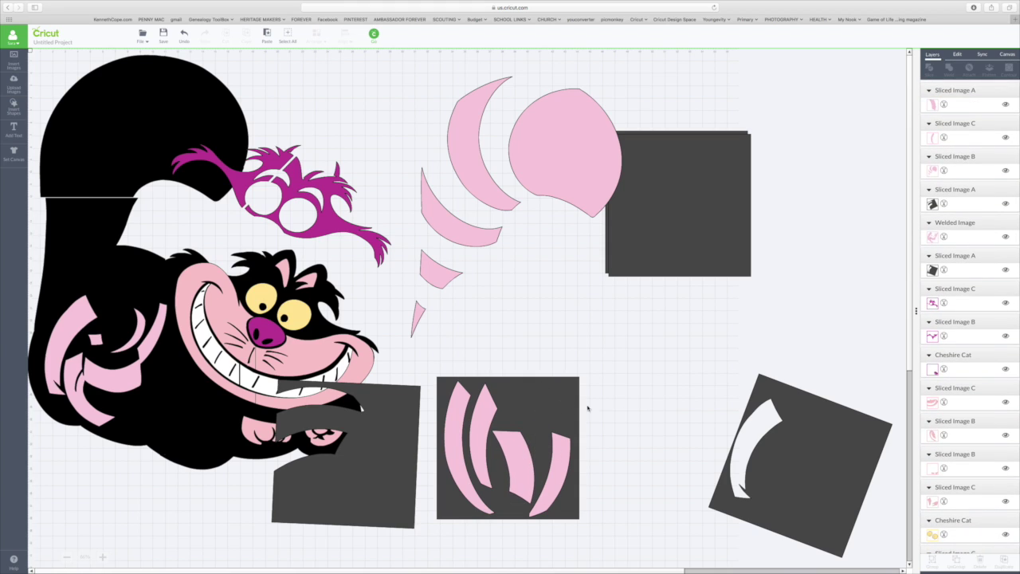
Slice off the smallest triangular tail stripe with the notched dark square, delete the dark offcut, and place the triangle among the separated stripes
{"action": "left_click_drag", "start_coordinate": [444, 281], "coordinate": [474, 292]}
{"action": "left_click_drag", "start_coordinate": [405, 377], "coordinate": [468, 323]}
{"action": "left_click", "coordinate": [953, 90], "text": "shift"}
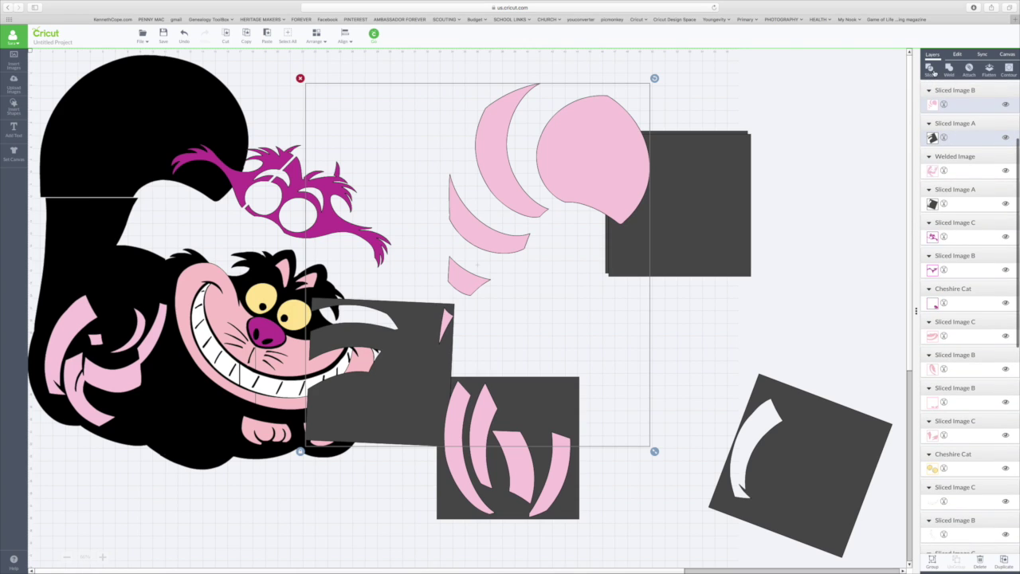
{"action": "left_click", "coordinate": [933, 72]}
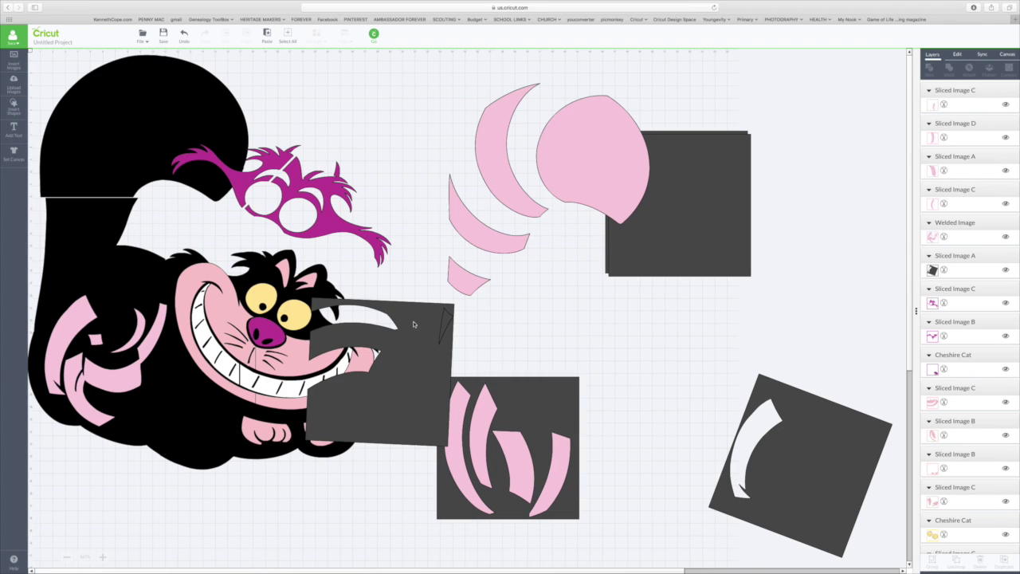
{"action": "left_click_drag", "start_coordinate": [413, 323], "coordinate": [483, 314]}
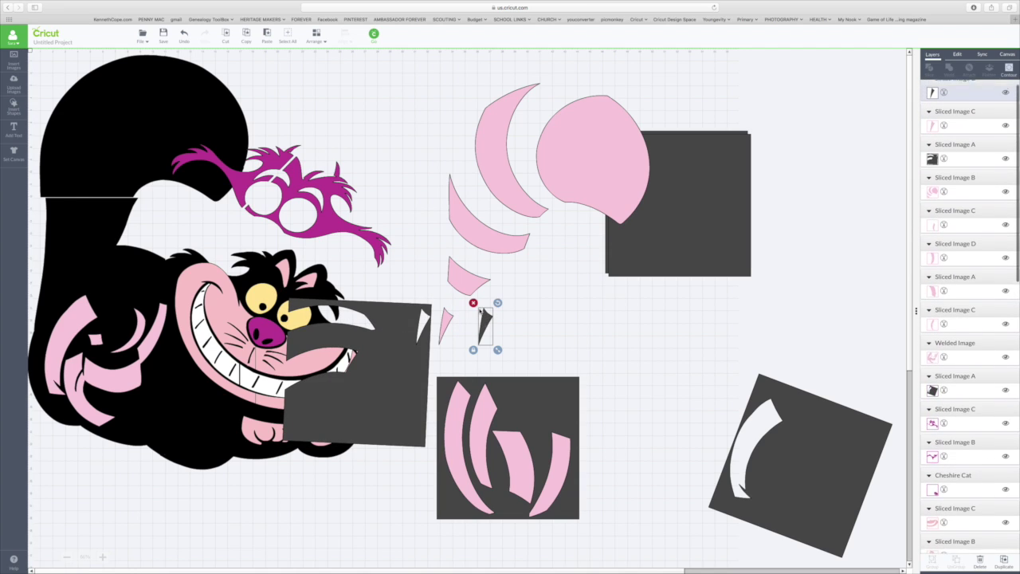
{"action": "key", "text": "Delete"}
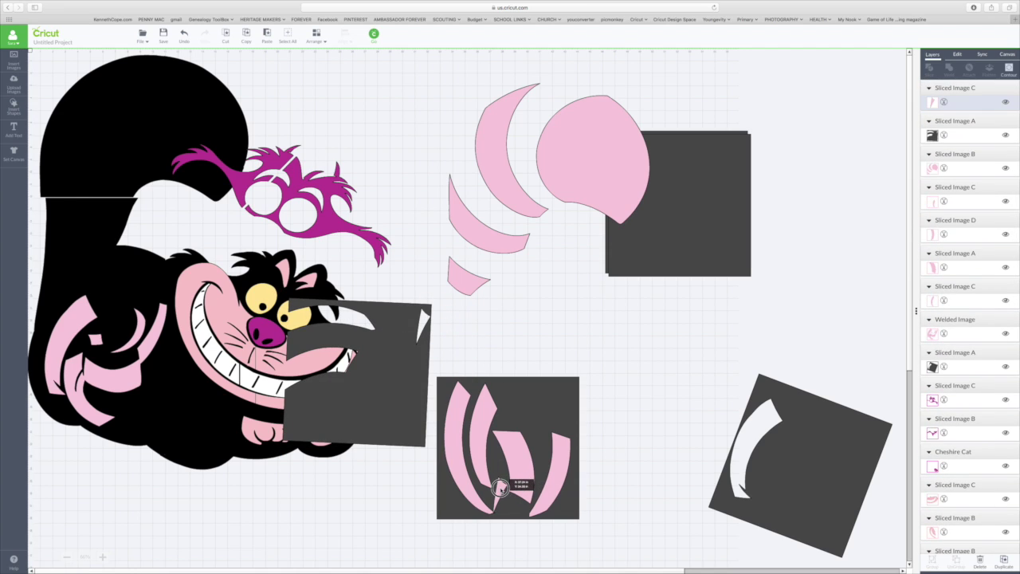
{"action": "left_click_drag", "start_coordinate": [511, 468], "coordinate": [497, 486]}
Rotate the notched square under the next short tail stripe, slice the stripe off, and place it with the other separated stripes
{"action": "left_click", "coordinate": [434, 335]}
{"action": "left_click_drag", "start_coordinate": [397, 317], "coordinate": [326, 248]}
{"action": "left_click_drag", "start_coordinate": [419, 318], "coordinate": [469, 320]}
{"action": "left_click", "coordinate": [468, 320]}
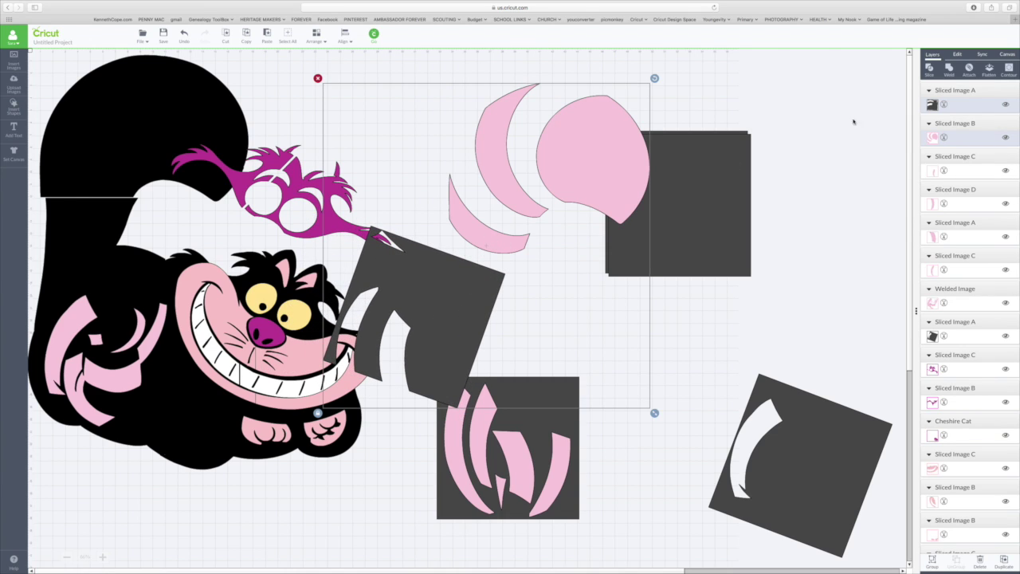
{"action": "left_click", "coordinate": [931, 68]}
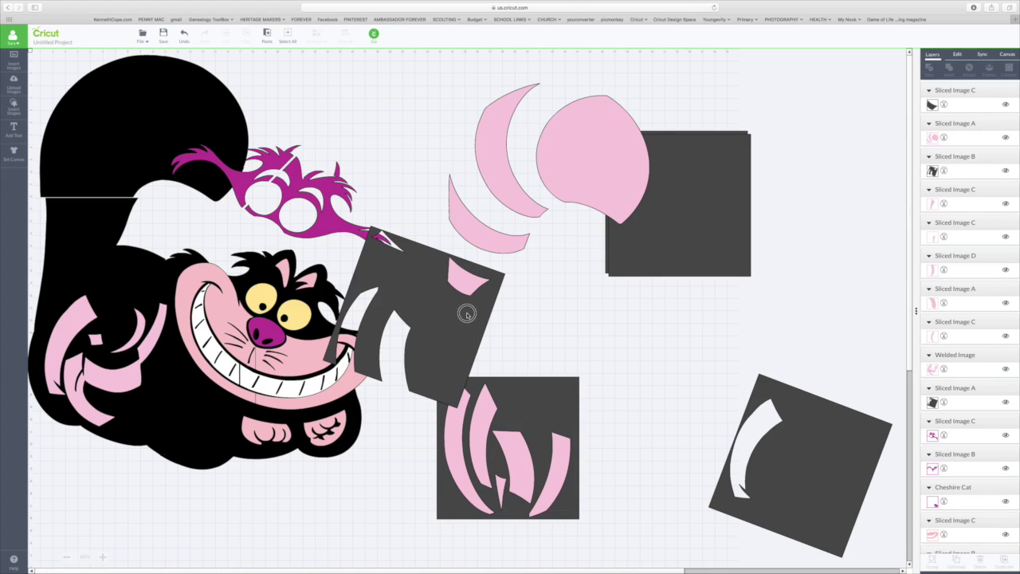
{"action": "left_click_drag", "start_coordinate": [467, 314], "coordinate": [412, 317]}
{"action": "left_click_drag", "start_coordinate": [470, 279], "coordinate": [534, 415]}
{"action": "left_click", "coordinate": [527, 338]}
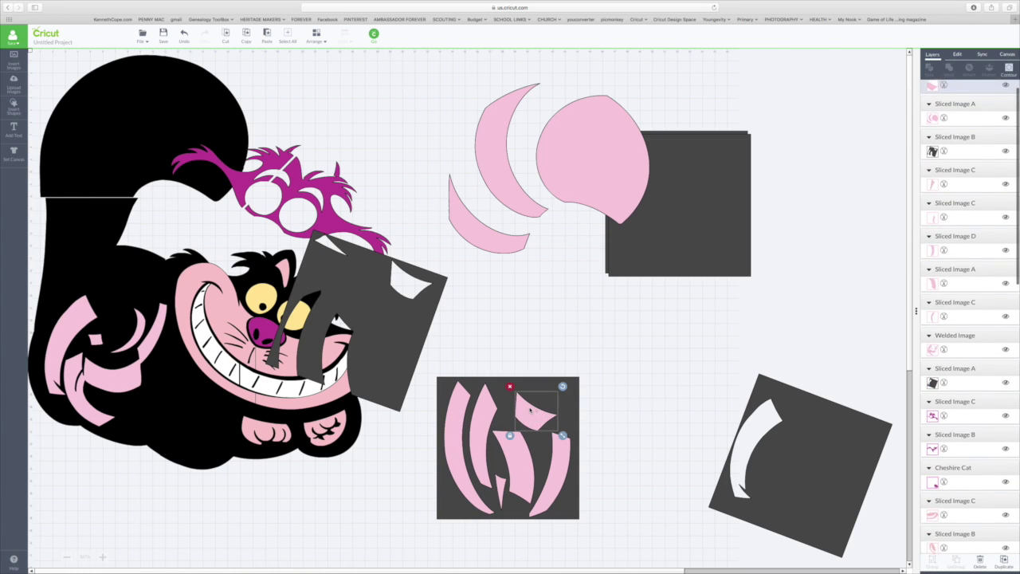
Weld the six separated pink stripes into one image and place it on the lower part of the cat's tail
{"action": "left_click", "coordinate": [454, 411], "text": "shift"}
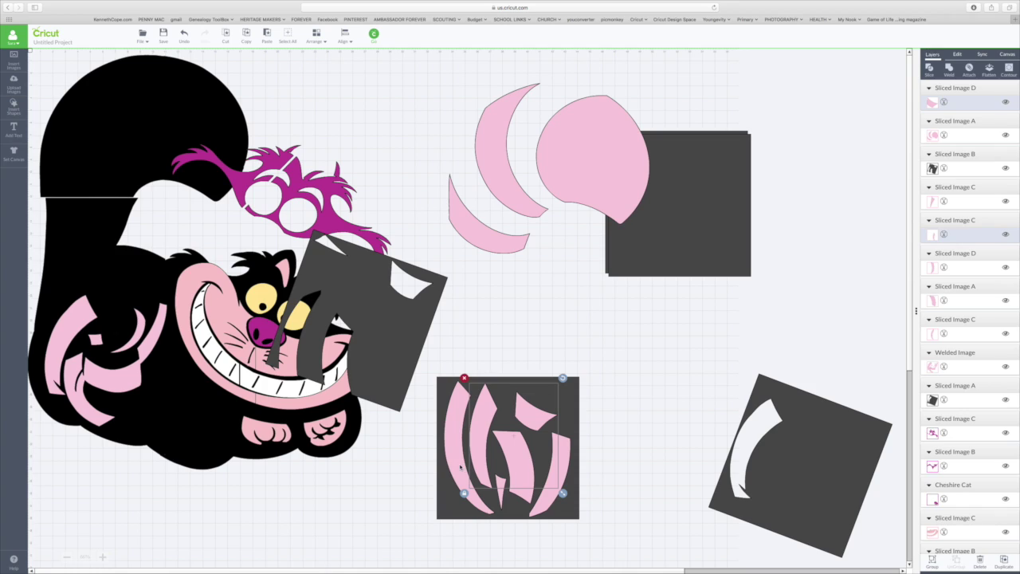
{"action": "left_click", "coordinate": [501, 500], "text": "shift"}
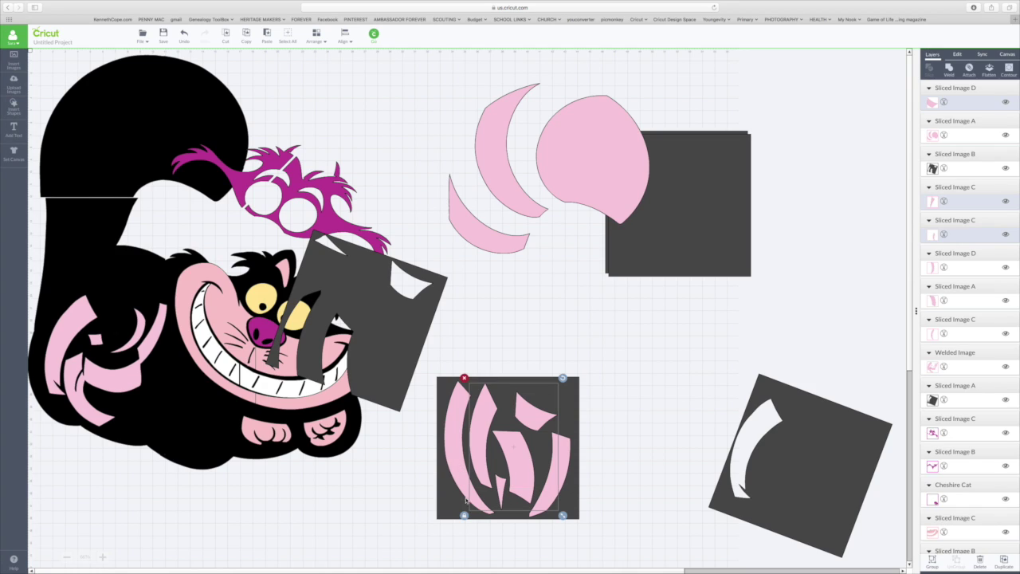
{"action": "left_click", "coordinate": [482, 503], "text": "shift"}
{"action": "left_click", "coordinate": [535, 486], "text": "shift"}
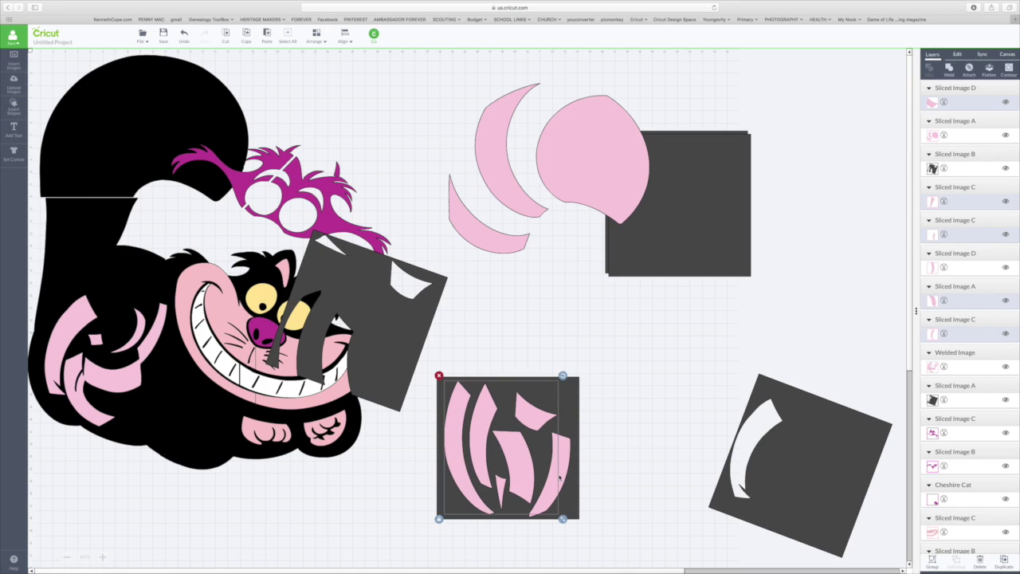
{"action": "left_click", "coordinate": [567, 443], "text": "shift"}
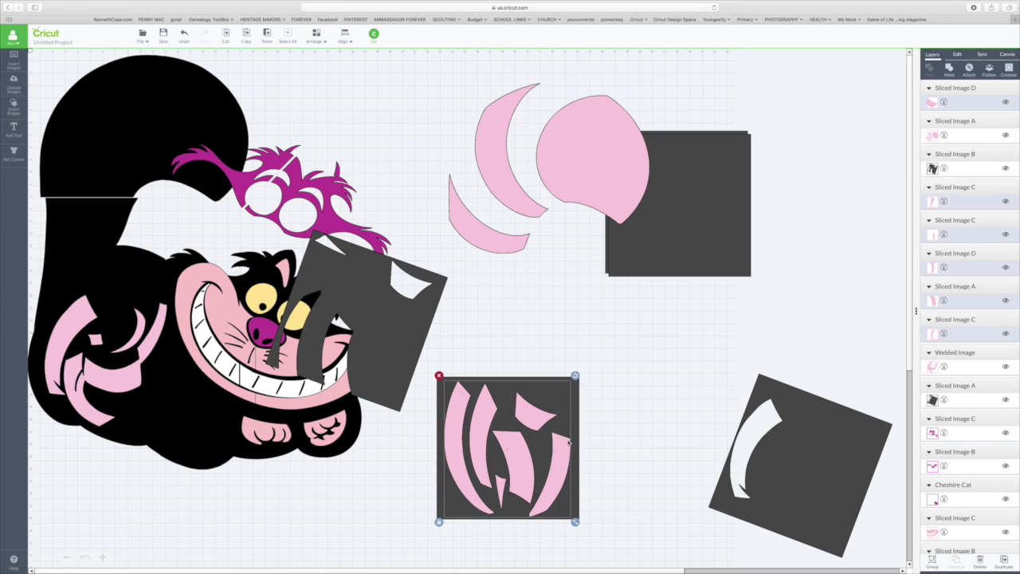
{"action": "mouse_move", "coordinate": [536, 418]}
{"action": "left_mouse_down"}
{"action": "mouse_move", "coordinate": [565, 412]}
{"action": "mouse_move", "coordinate": [546, 403]}
{"action": "mouse_move", "coordinate": [538, 414]}
{"action": "left_mouse_up"}
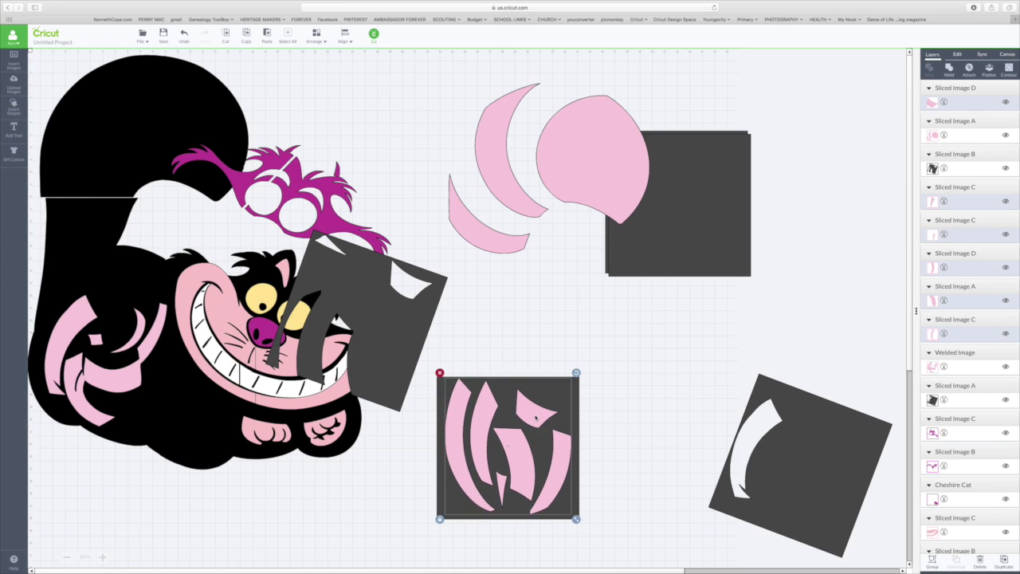
{"action": "right_click", "coordinate": [539, 414]}
{"action": "left_click", "coordinate": [550, 413]}
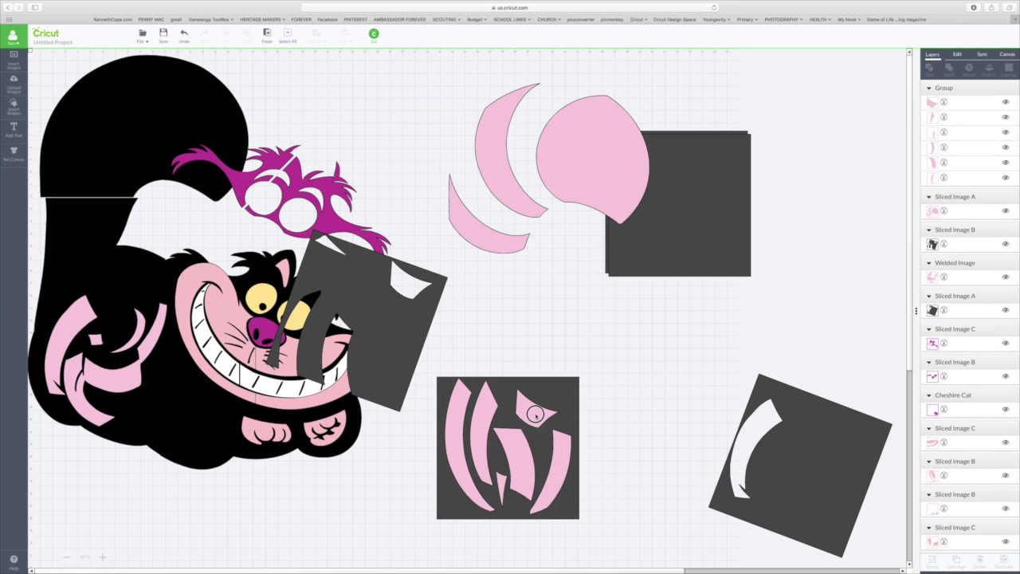
{"action": "left_click", "coordinate": [706, 311]}
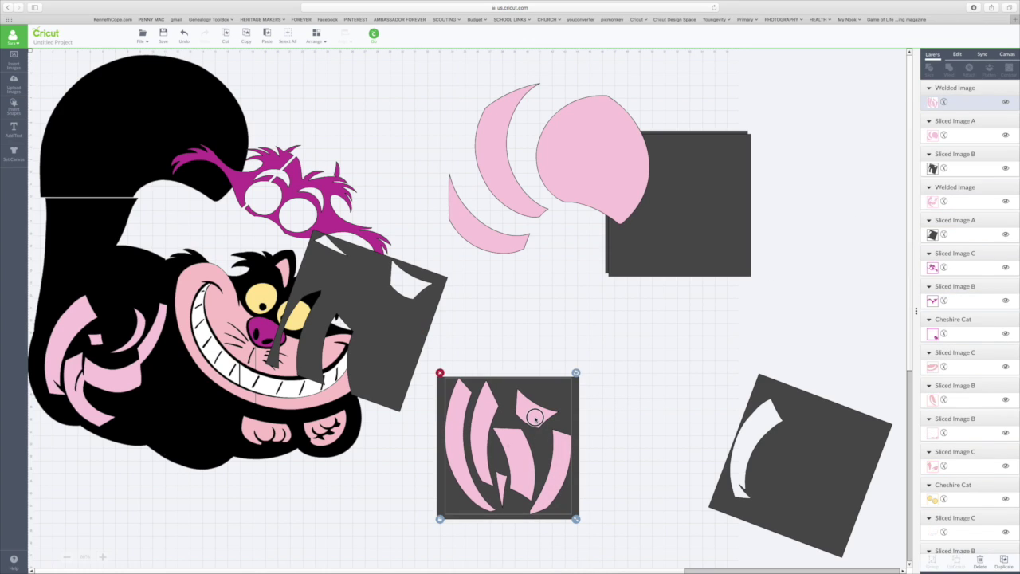
{"action": "left_click_drag", "start_coordinate": [534, 417], "coordinate": [133, 194]}
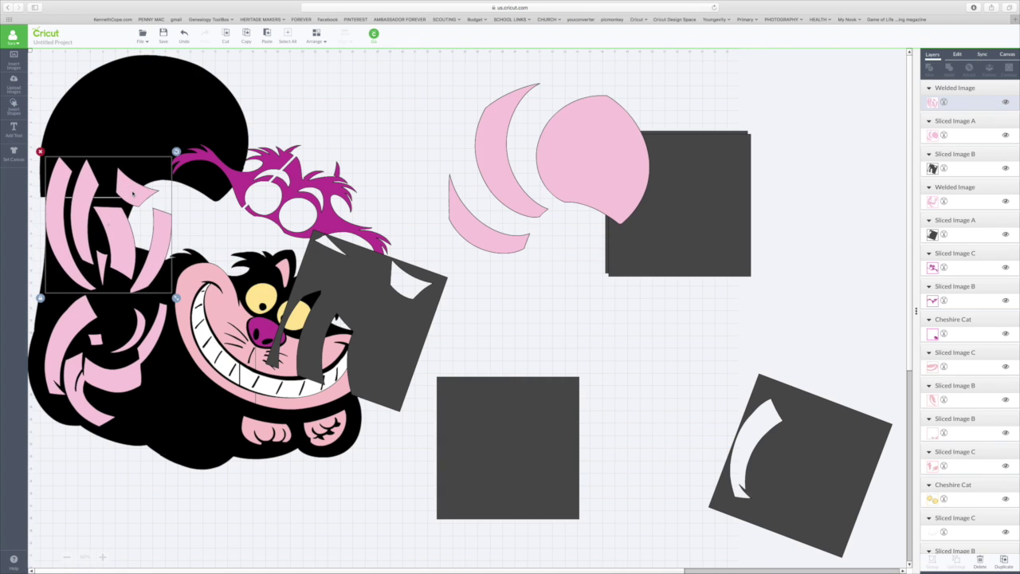
Rotate a dark square over the lower part of the round pink tail piece and slice the tail pieces with it
{"action": "left_click_drag", "start_coordinate": [579, 181], "coordinate": [592, 232]}
{"action": "left_click_drag", "start_coordinate": [607, 152], "coordinate": [673, 199]}
{"action": "left_click_drag", "start_coordinate": [708, 148], "coordinate": [677, 207]}
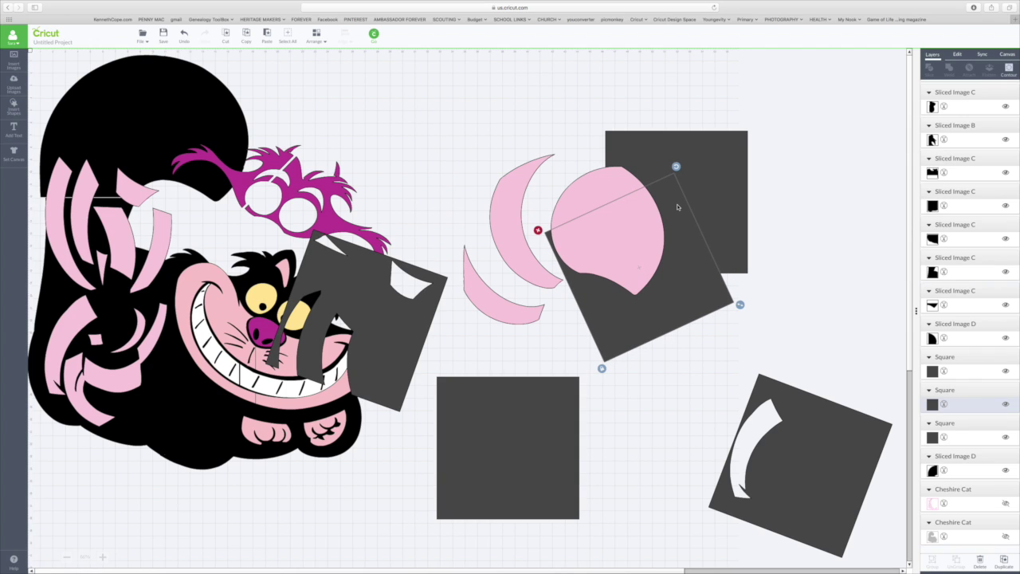
{"action": "left_click", "coordinate": [519, 193], "text": "shift"}
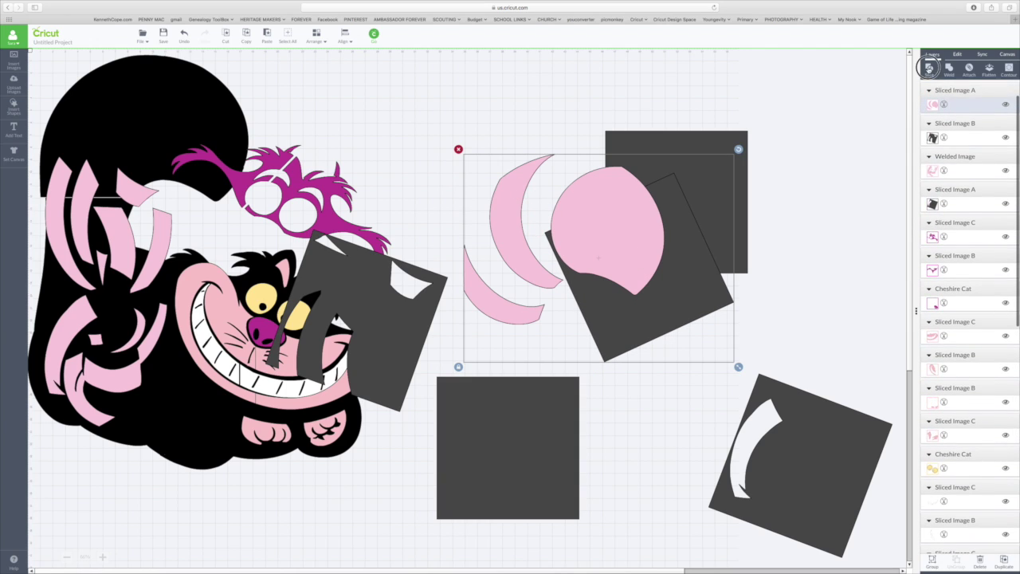
{"action": "left_click", "coordinate": [929, 69]}
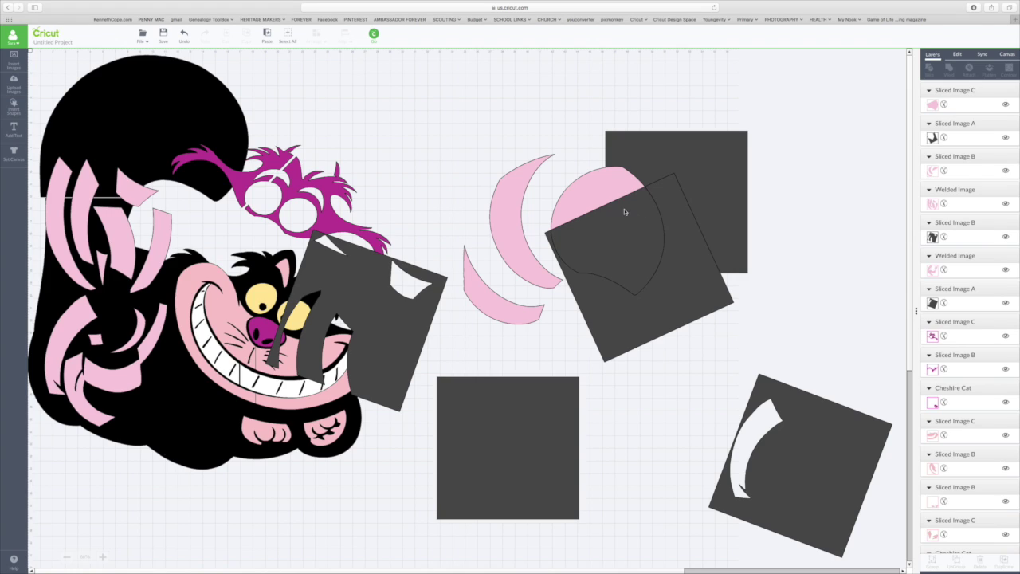
Remove the dark offcuts and move the sliced lower part of the round piece onto the separate dark square
{"action": "left_click", "coordinate": [626, 212]}
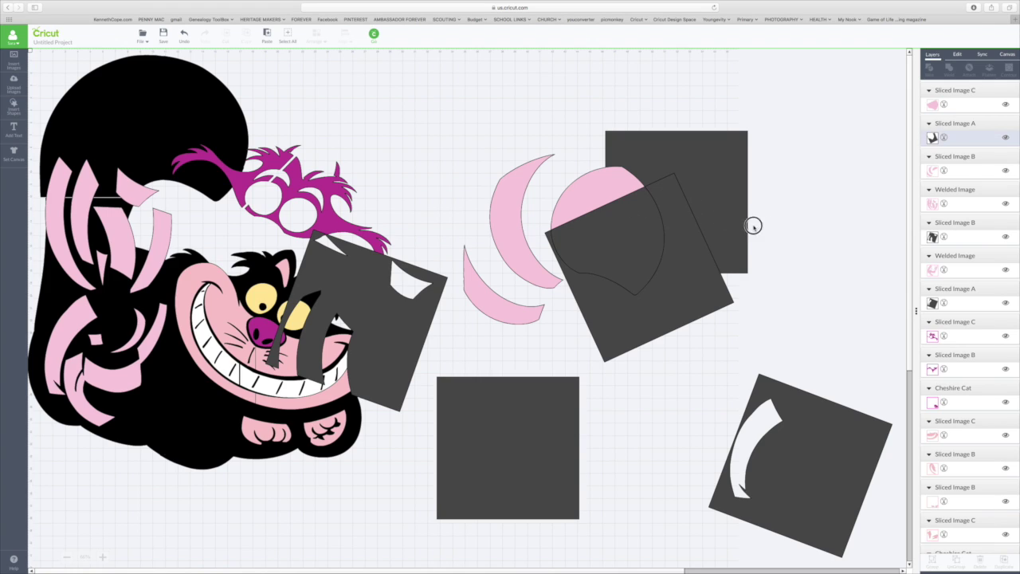
{"action": "left_click_drag", "start_coordinate": [627, 212], "coordinate": [704, 245]}
{"action": "left_click", "coordinate": [640, 201]}
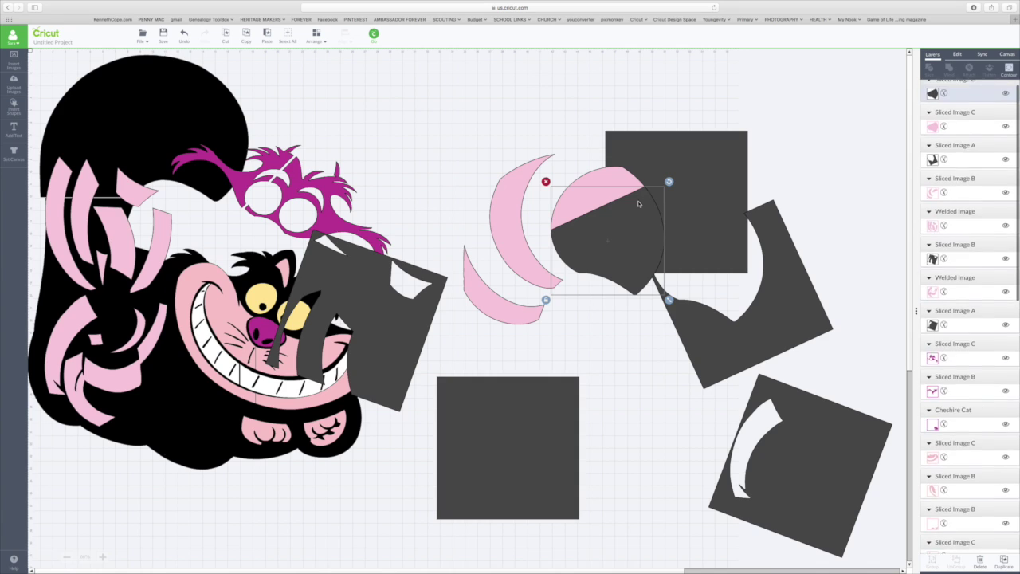
{"action": "left_click", "coordinate": [770, 237]}
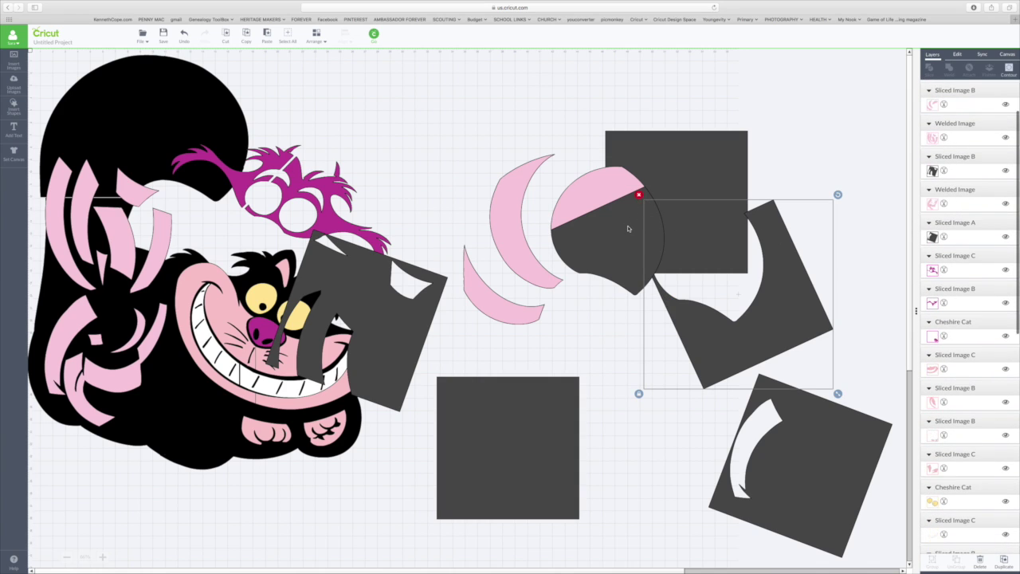
{"action": "left_click", "coordinate": [643, 199]}
{"action": "left_click", "coordinate": [583, 220]}
{"action": "left_click_drag", "start_coordinate": [614, 235], "coordinate": [529, 455]}
Rotate the other dark square under the remaining cap of the round piece, keeping it clear of the crescent stripes
{"action": "left_click_drag", "start_coordinate": [596, 178], "coordinate": [605, 139]}
{"action": "left_click_drag", "start_coordinate": [684, 177], "coordinate": [662, 161]}
{"action": "left_click_drag", "start_coordinate": [725, 105], "coordinate": [675, 110]}
{"action": "left_click_drag", "start_coordinate": [699, 158], "coordinate": [685, 156]}
Undo the changes back to before the round pink tail piece was sliced
{"action": "left_click", "coordinate": [183, 36]}
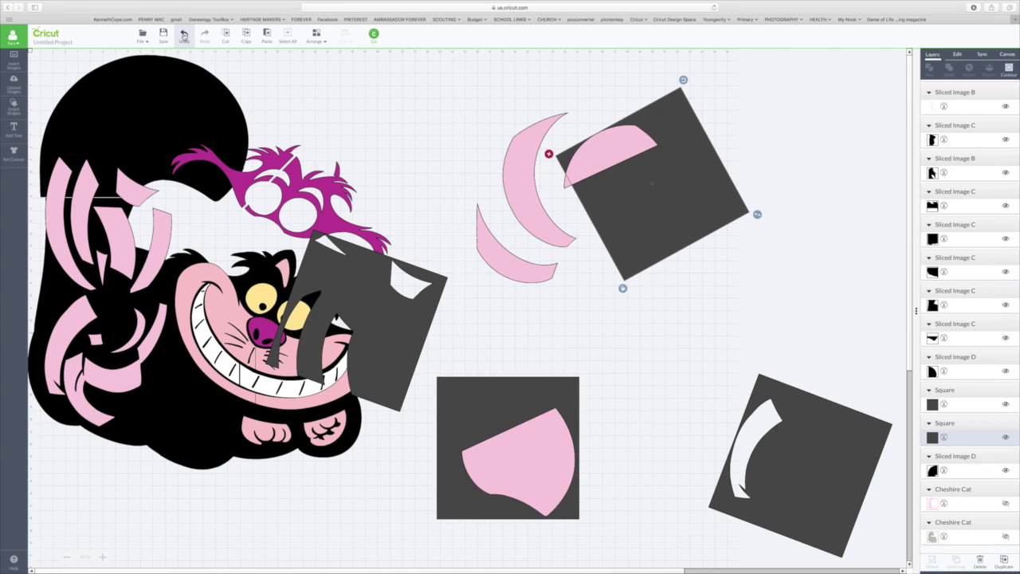
{"action": "left_click", "coordinate": [183, 35]}
{"action": "left_click", "coordinate": [183, 36]}
{"action": "left_click", "coordinate": [183, 36]}
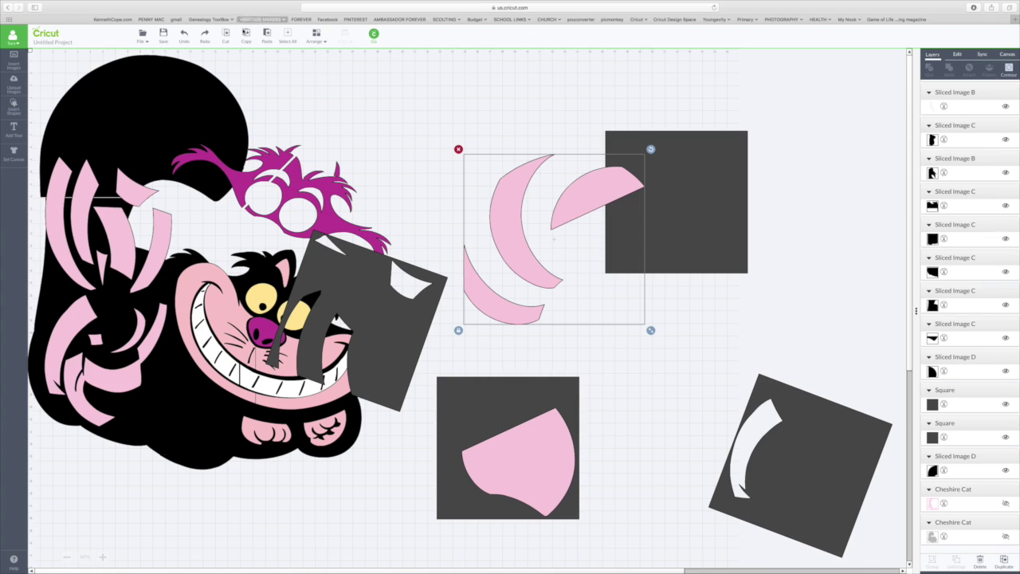
{"action": "left_click", "coordinate": [185, 36]}
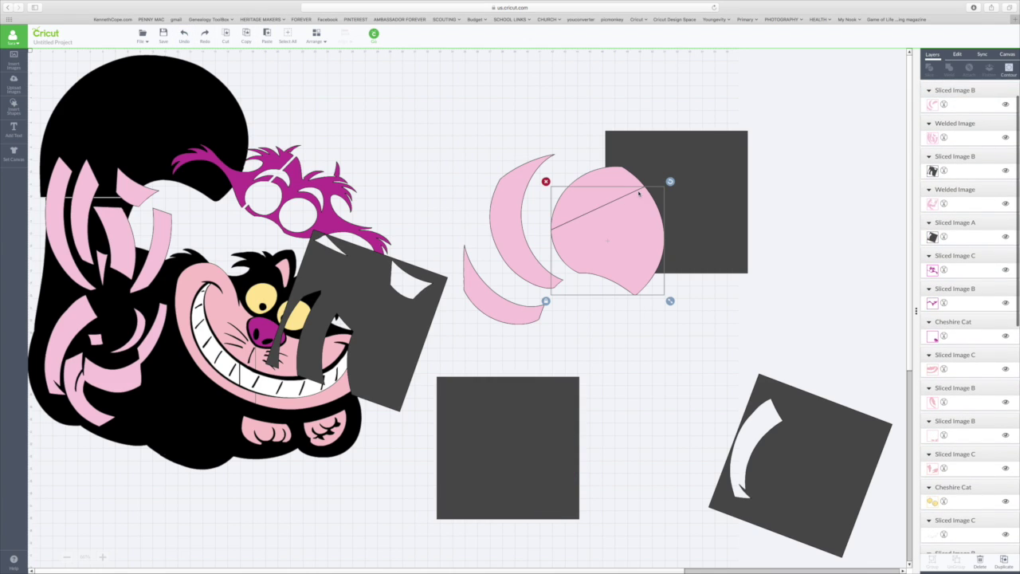
{"action": "left_click", "coordinate": [184, 35]}
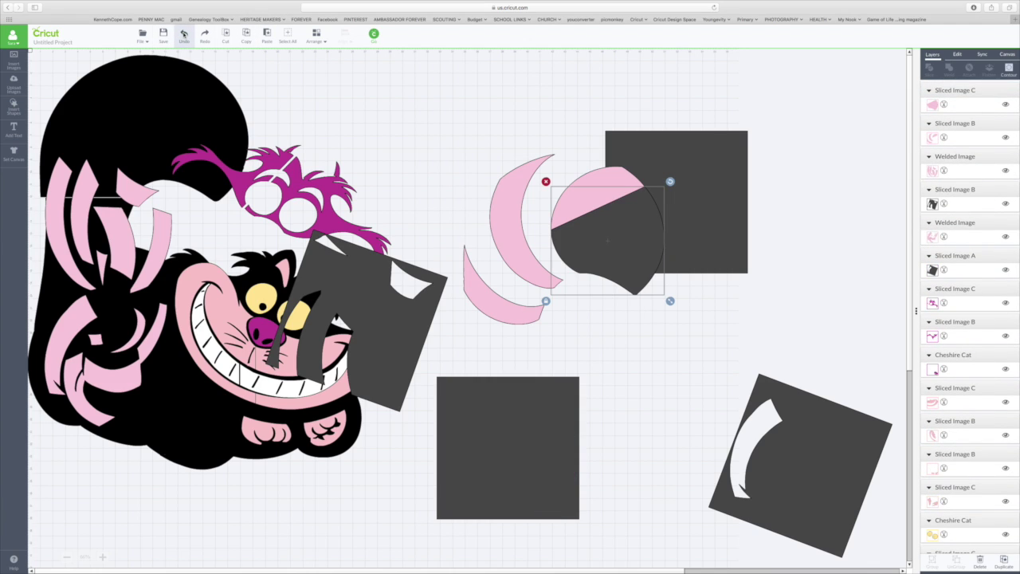
{"action": "left_click", "coordinate": [184, 35]}
{"action": "left_click", "coordinate": [183, 35]}
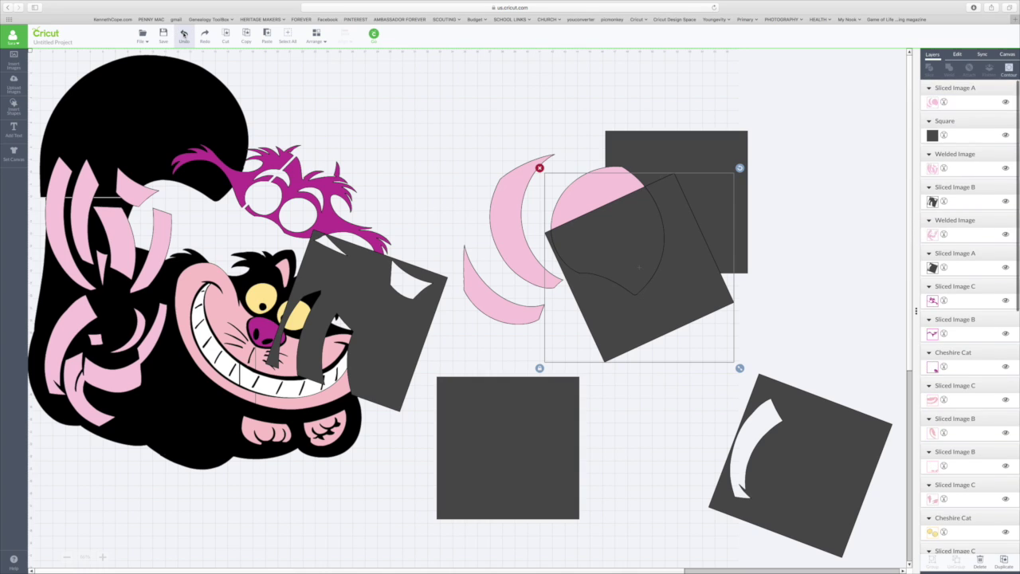
{"action": "left_click", "coordinate": [183, 35]}
{"action": "left_click", "coordinate": [183, 35]}
Copy and paste the remaining pink tail image, keep only the round shape in the copy, and place it on the tail tip
{"action": "left_click_drag", "start_coordinate": [686, 220], "coordinate": [812, 213]}
{"action": "left_click", "coordinate": [594, 227]}
{"action": "left_click", "coordinate": [243, 33]}
{"action": "left_click", "coordinate": [266, 34]}
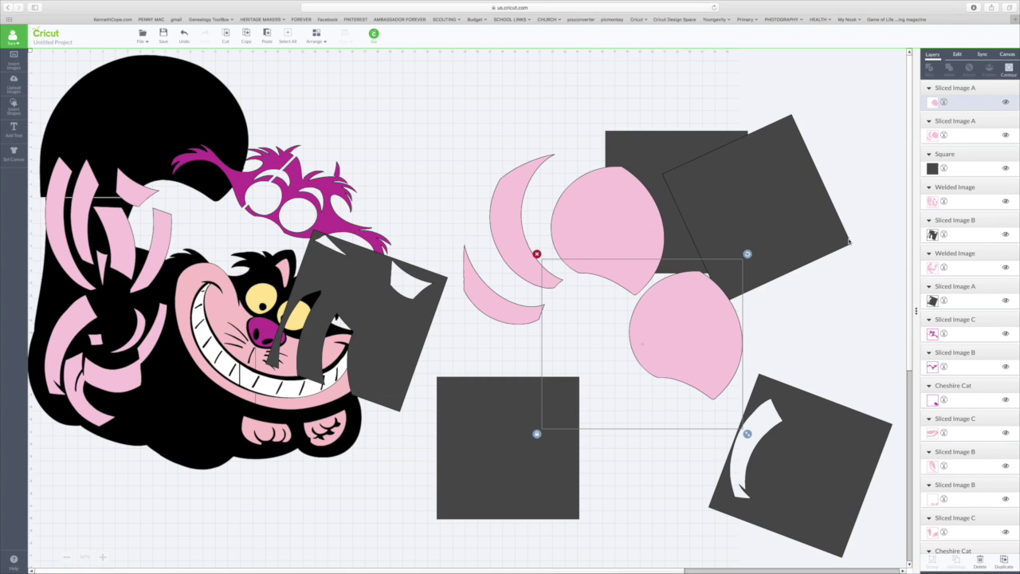
{"action": "left_click_drag", "start_coordinate": [687, 315], "coordinate": [188, 113]}
{"action": "left_click", "coordinate": [404, 163]}
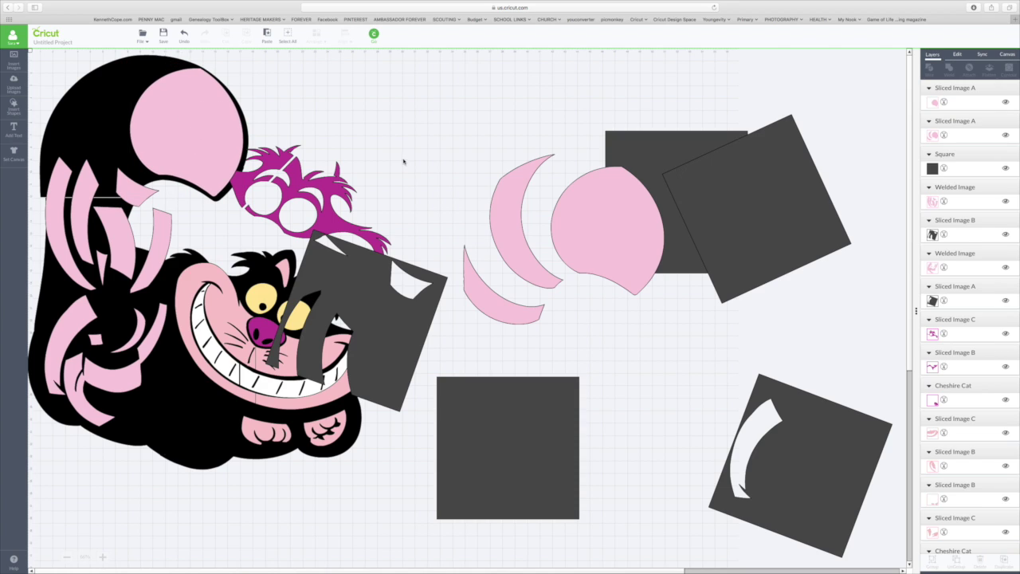
Hide the round shape's contour in the original pink tail image, leaving only the two crescent stripes
{"action": "left_click", "coordinate": [635, 237]}
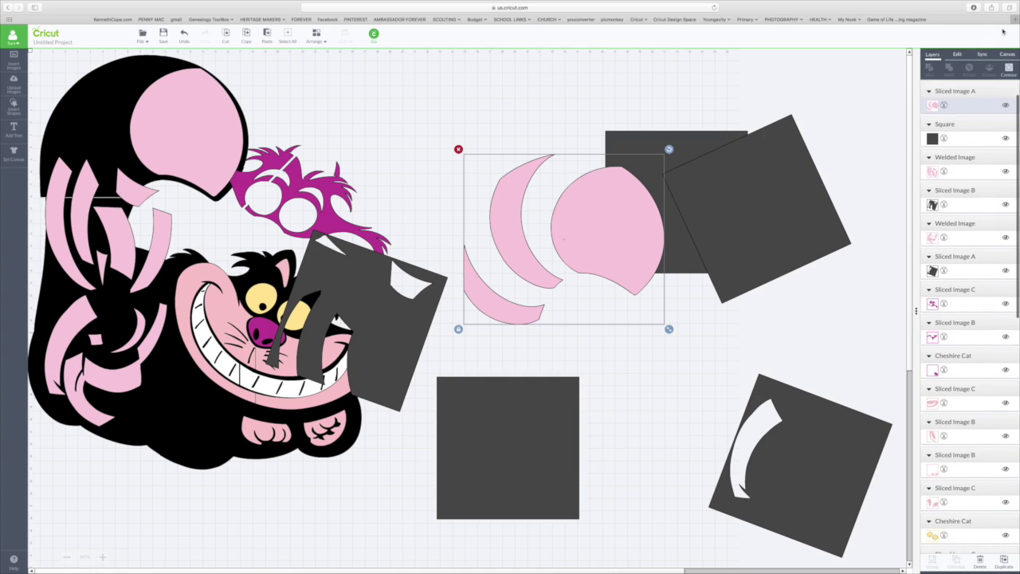
{"action": "left_click", "coordinate": [1008, 69]}
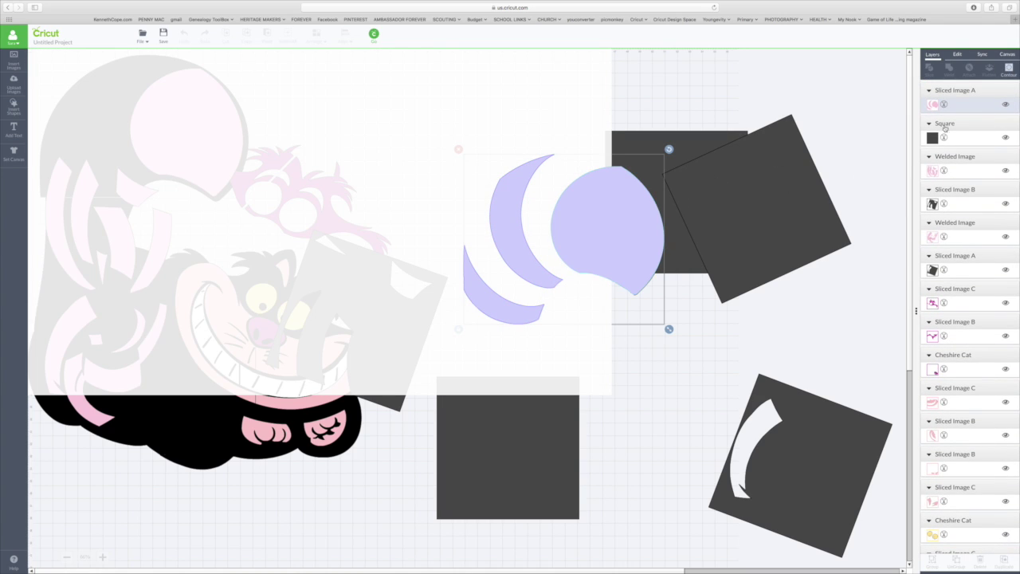
{"action": "left_click", "coordinate": [1008, 71]}
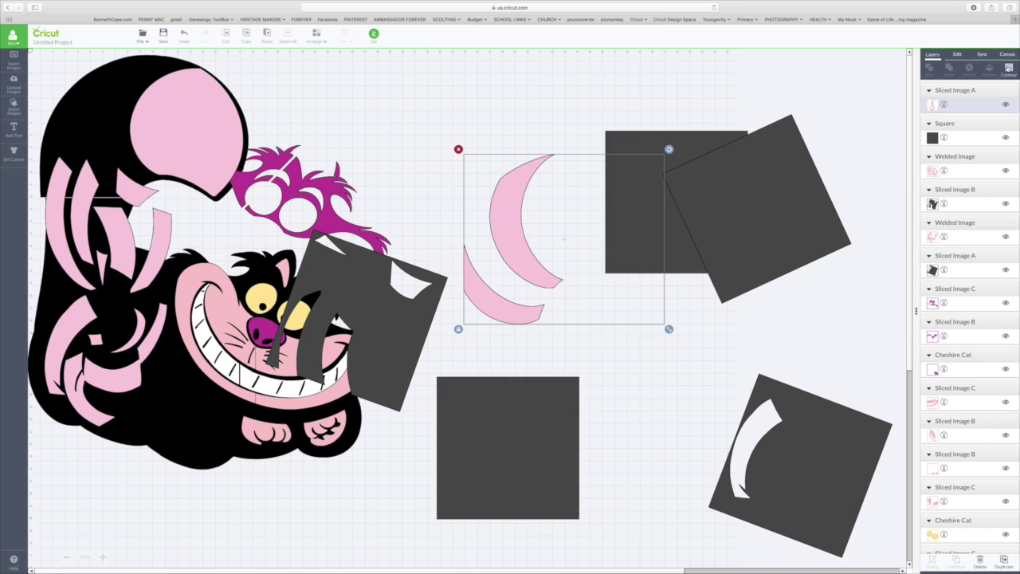
{"action": "left_click", "coordinate": [595, 355]}
Position and rotate a dark square under the lower crescent stripe, clear of the upper one, and slice the stripes with it
{"action": "left_click_drag", "start_coordinate": [515, 241], "coordinate": [503, 434]}
{"action": "left_click_drag", "start_coordinate": [522, 365], "coordinate": [536, 155]}
{"action": "left_click_drag", "start_coordinate": [780, 192], "coordinate": [488, 284]}
{"action": "left_click_drag", "start_coordinate": [500, 200], "coordinate": [444, 196]}
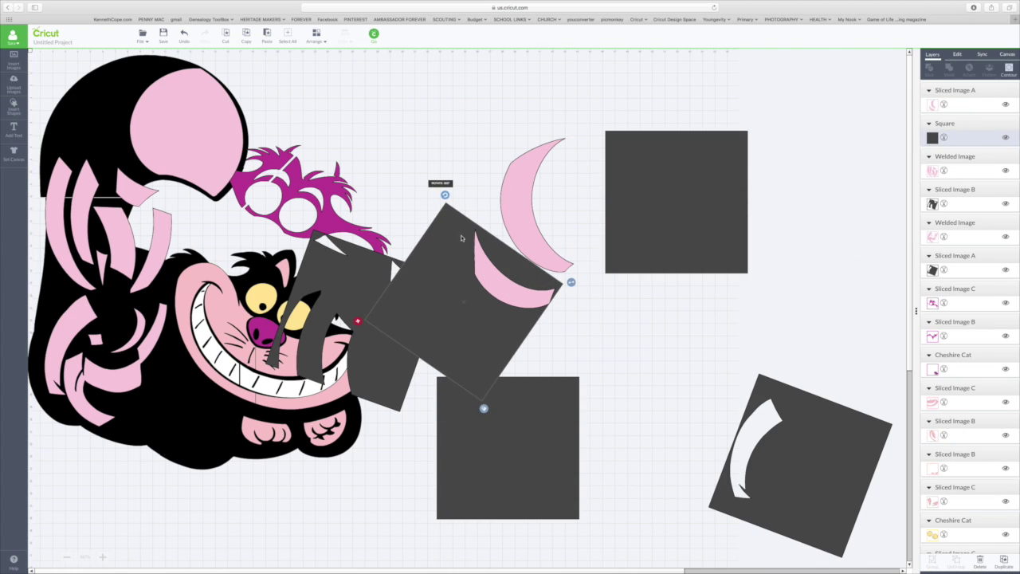
{"action": "left_click_drag", "start_coordinate": [462, 314], "coordinate": [484, 324]}
{"action": "left_click", "coordinate": [522, 229], "text": "shift"}
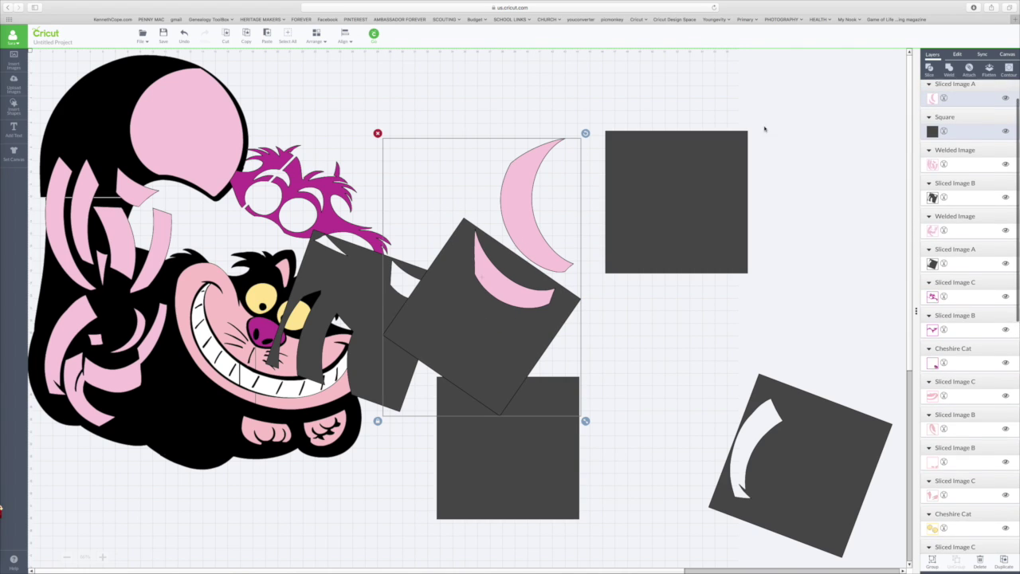
{"action": "left_click", "coordinate": [929, 70]}
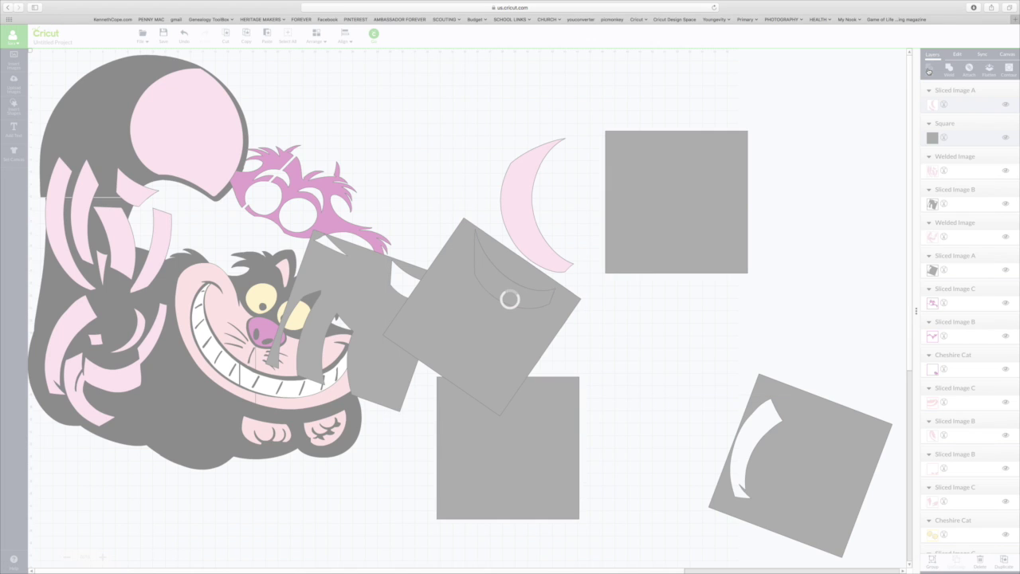
Move the cut-out square aside, delete the extra sliced piece, and place the separated lower crescent on the spare dark square
{"action": "left_click_drag", "start_coordinate": [442, 314], "coordinate": [763, 371]}
{"action": "left_click_drag", "start_coordinate": [518, 295], "coordinate": [652, 241]}
{"action": "left_click", "coordinate": [606, 170]}
{"action": "left_click_drag", "start_coordinate": [498, 290], "coordinate": [470, 493]}
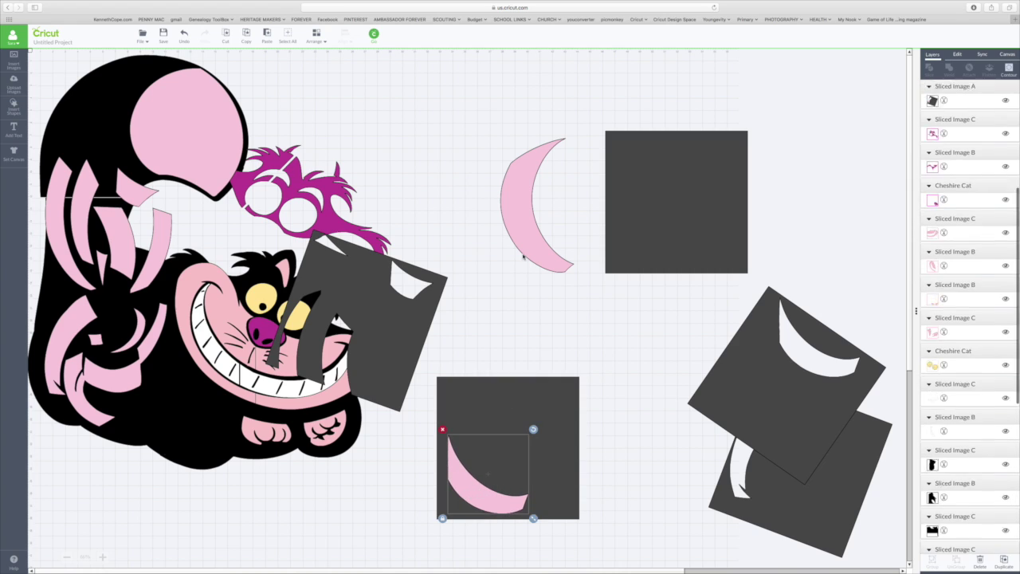
Move the upper crescent onto the same dark square and rotate it so it arches over the lower crescent
{"action": "left_click_drag", "start_coordinate": [523, 244], "coordinate": [523, 415]}
{"action": "left_click_drag", "start_coordinate": [568, 306], "coordinate": [526, 436]}
{"action": "left_click_drag", "start_coordinate": [432, 419], "coordinate": [530, 422]}
Group the two pink crescents and move the group onto the lower part of the cat's black tail
{"action": "right_click", "coordinate": [532, 427]}
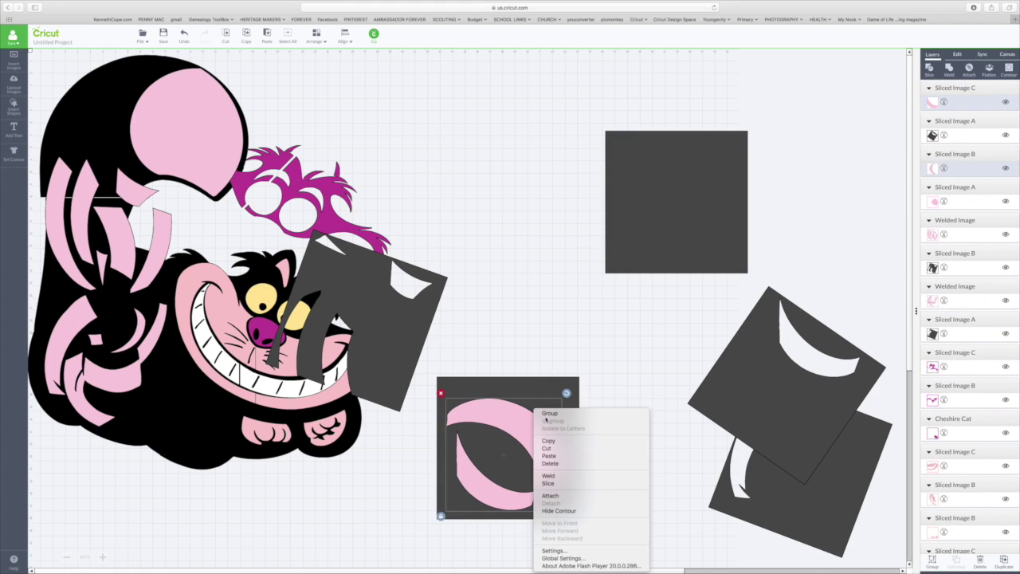
{"action": "left_click", "coordinate": [548, 414]}
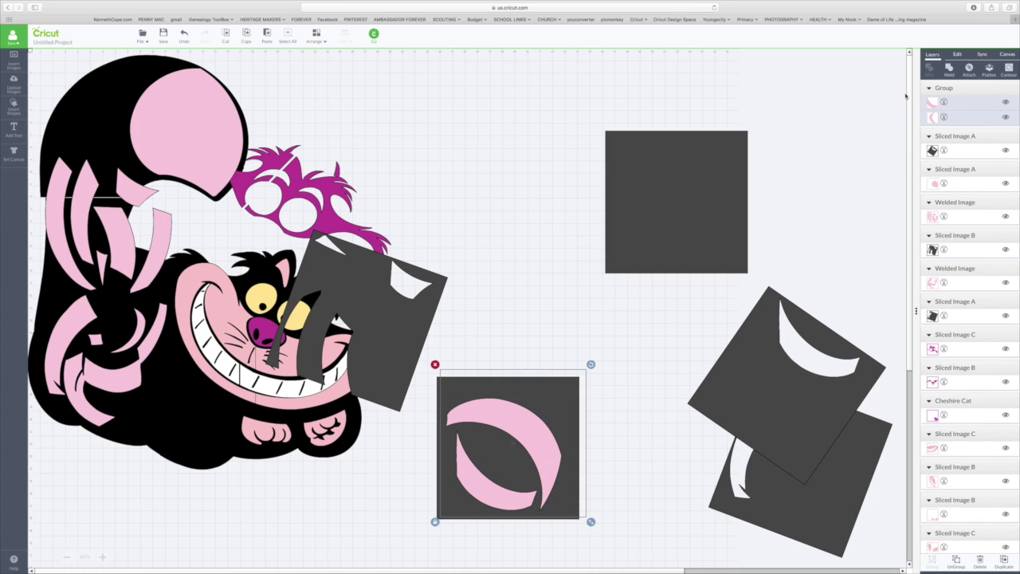
{"action": "left_click", "coordinate": [836, 160]}
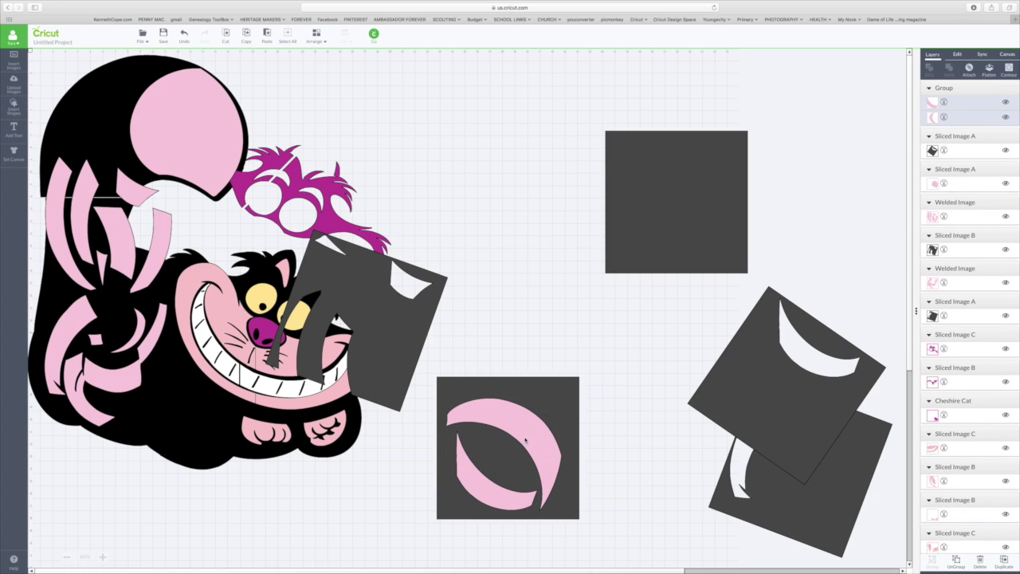
{"action": "left_click_drag", "start_coordinate": [543, 451], "coordinate": [219, 446]}
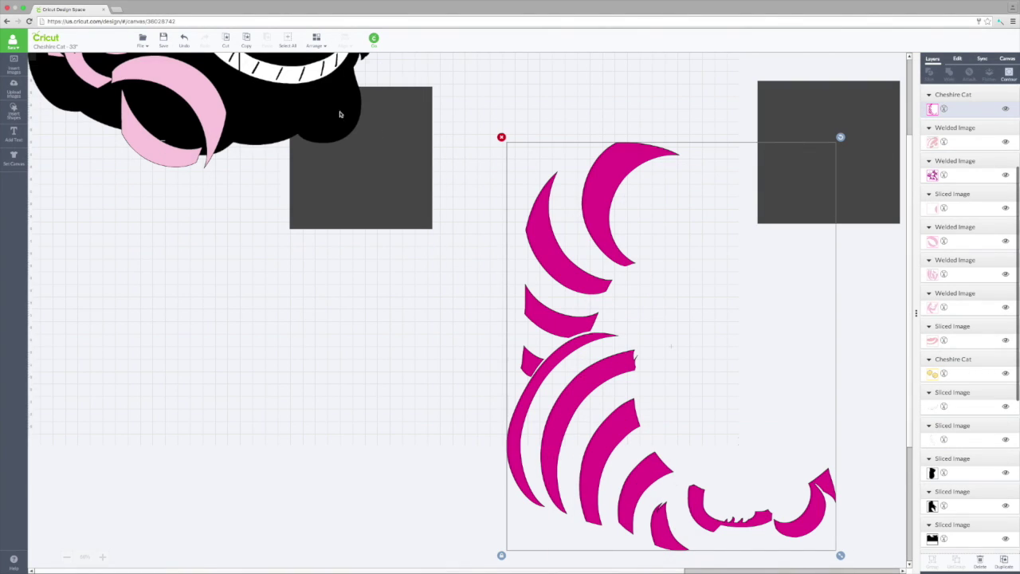
Copy and paste the magenta stripe image and place the copy beside the original, below the cat
{"action": "left_click_drag", "start_coordinate": [564, 262], "coordinate": [538, 236]}
{"action": "scroll", "coordinate": [537, 233], "scroll_direction": "down", "scroll_amount": 1}
{"action": "scroll", "coordinate": [550, 239], "scroll_direction": "down", "scroll_amount": 1}
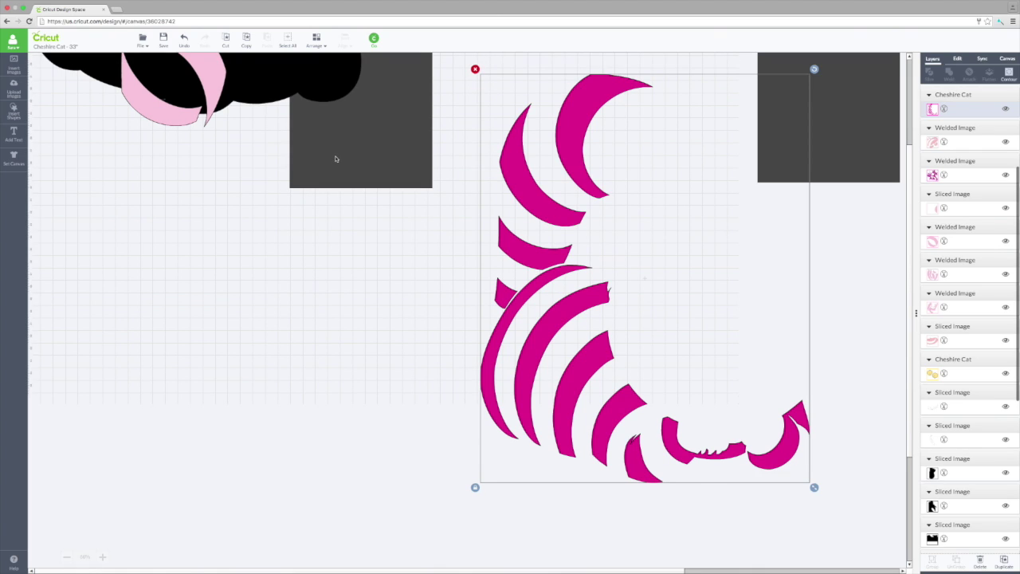
{"action": "left_click", "coordinate": [418, 230]}
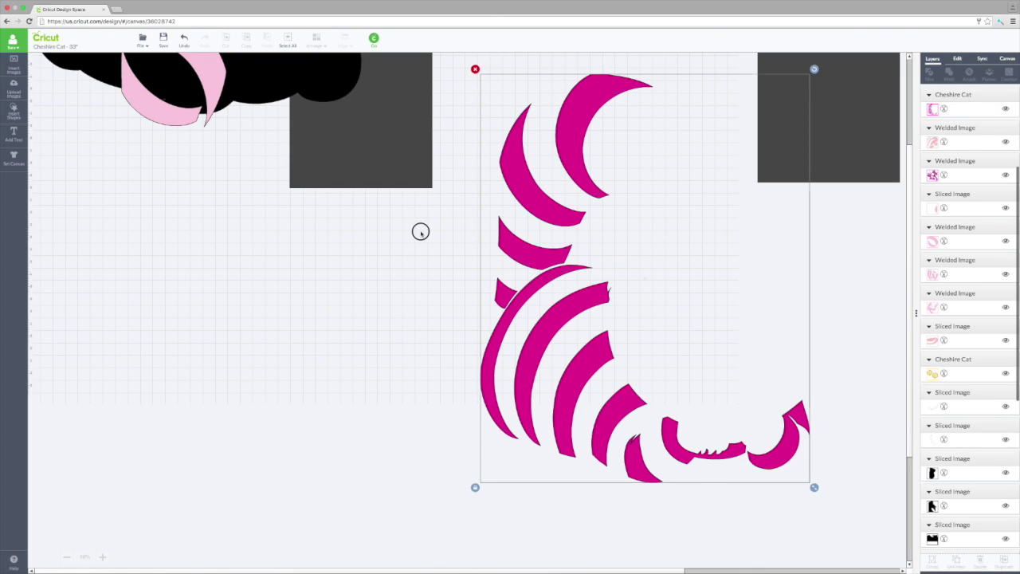
{"action": "scroll", "coordinate": [910, 215], "scroll_direction": "up", "scroll_amount": 2}
{"action": "scroll", "coordinate": [910, 216], "scroll_direction": "down", "scroll_amount": 2}
{"action": "left_click_drag", "start_coordinate": [552, 330], "coordinate": [553, 336]}
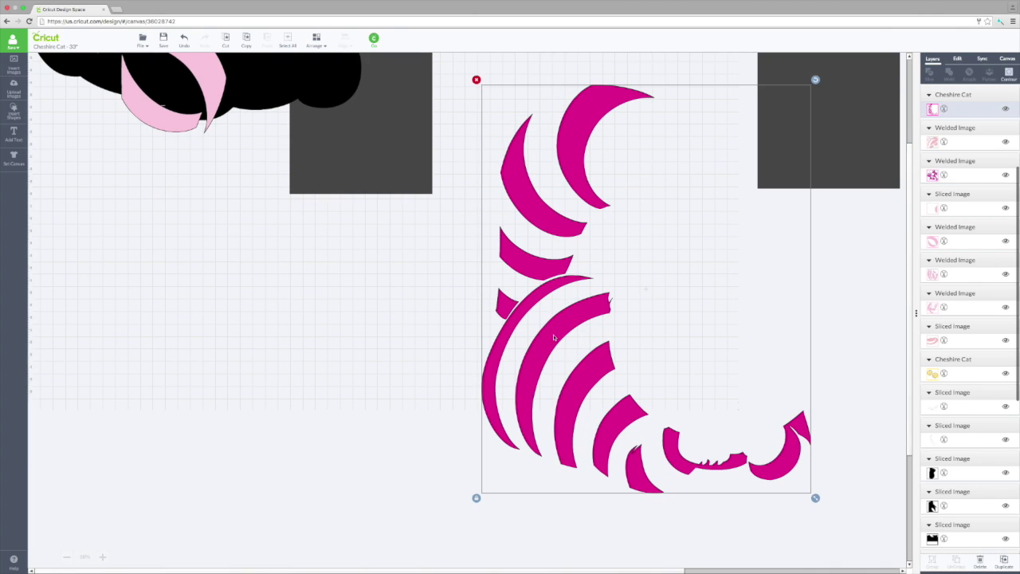
{"action": "left_click", "coordinate": [247, 39]}
{"action": "left_click", "coordinate": [267, 38]}
{"action": "left_click_drag", "start_coordinate": [135, 297], "coordinate": [122, 331]}
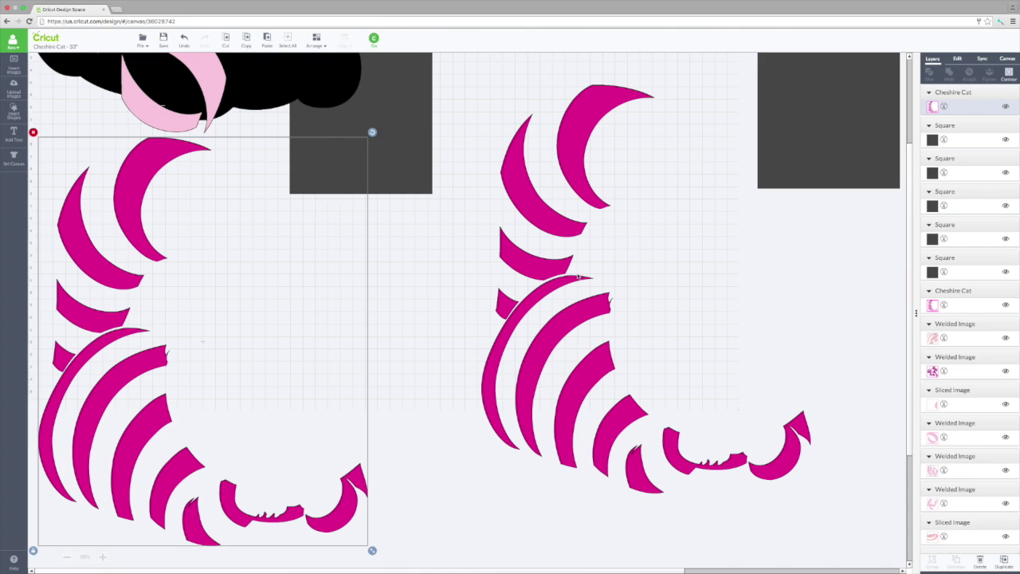
Hide the contours of the large stripes in the original magenta image, keeping only the small lower ones, and shift the remainder
{"action": "left_click", "coordinate": [535, 265]}
{"action": "left_click", "coordinate": [1008, 74]}
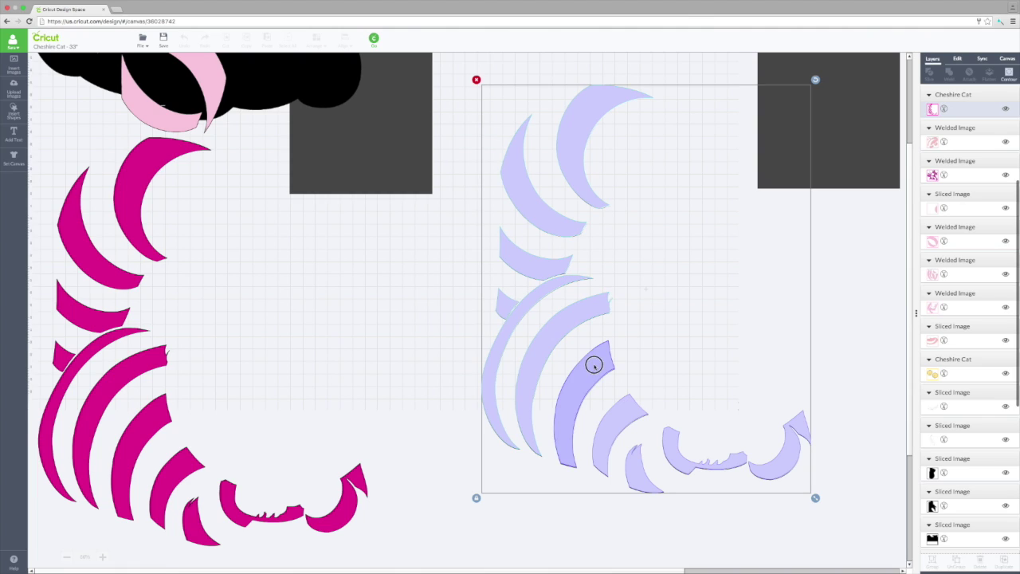
{"action": "left_click", "coordinate": [1009, 83]}
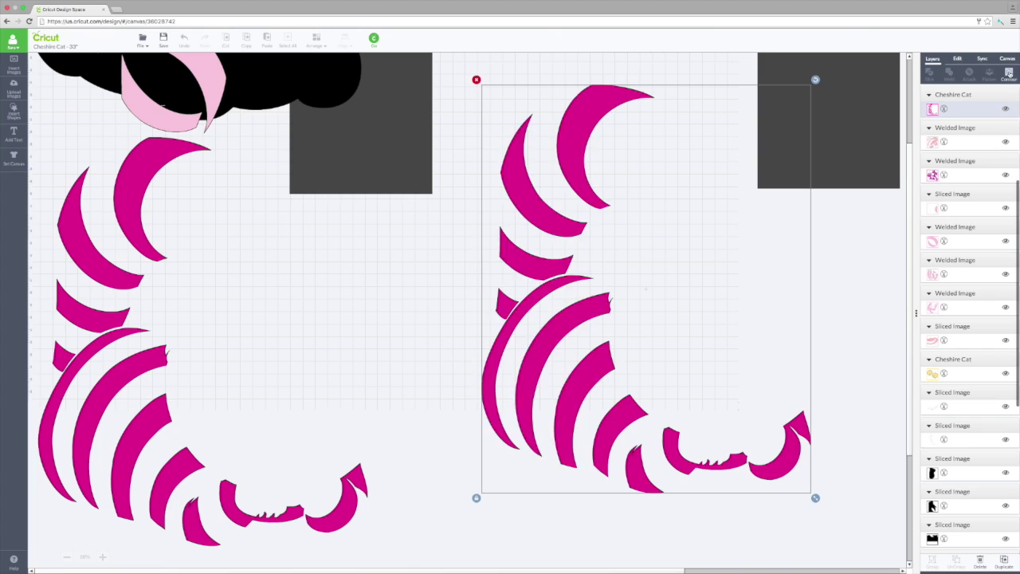
{"action": "left_click", "coordinate": [850, 385]}
{"action": "left_click_drag", "start_coordinate": [618, 425], "coordinate": [532, 399]}
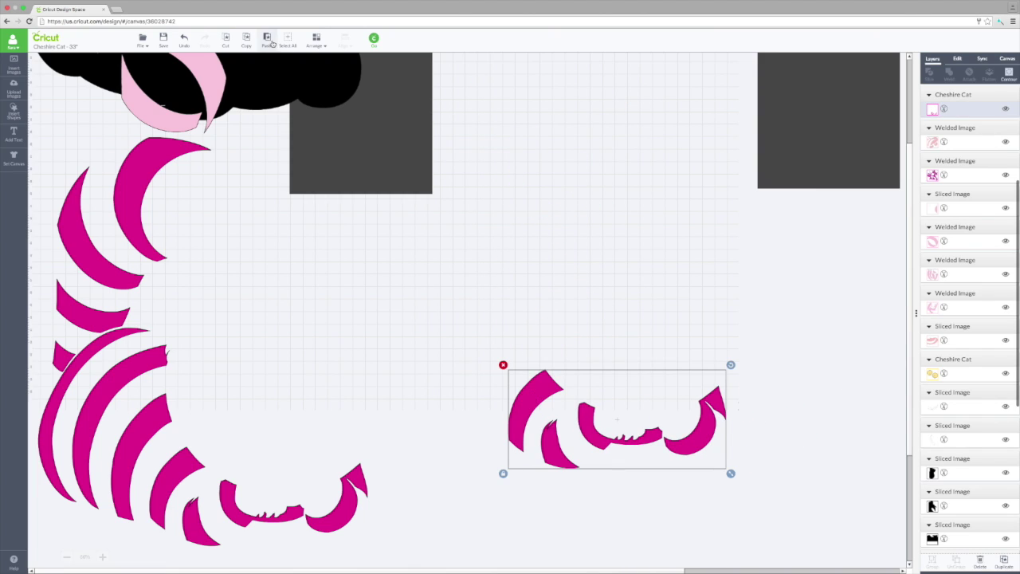
Copy the small magenta stripes, paste them twice, and stack the two copies above the original
{"action": "left_click", "coordinate": [246, 40]}
{"action": "left_click", "coordinate": [266, 38]}
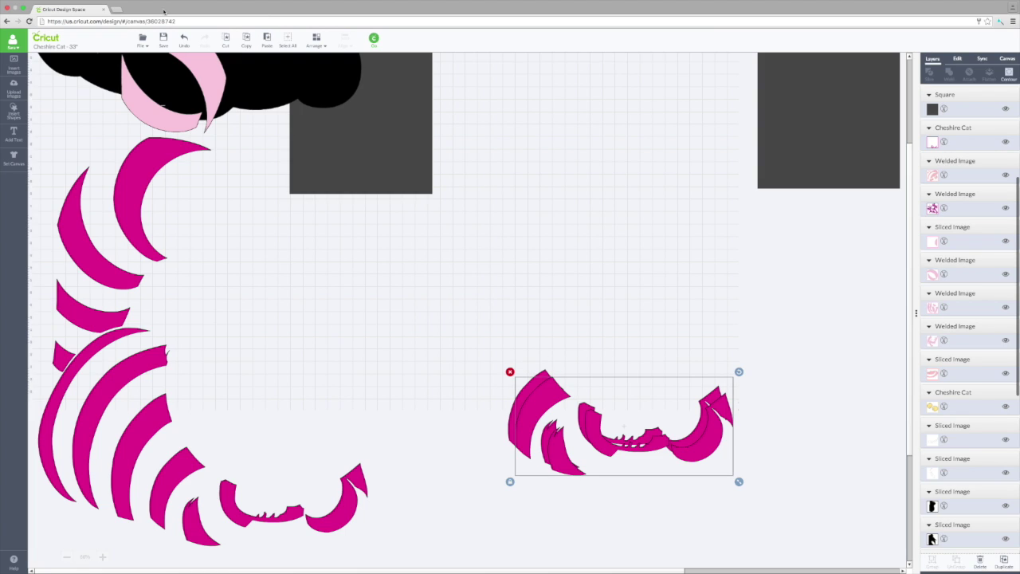
{"action": "left_click", "coordinate": [268, 39]}
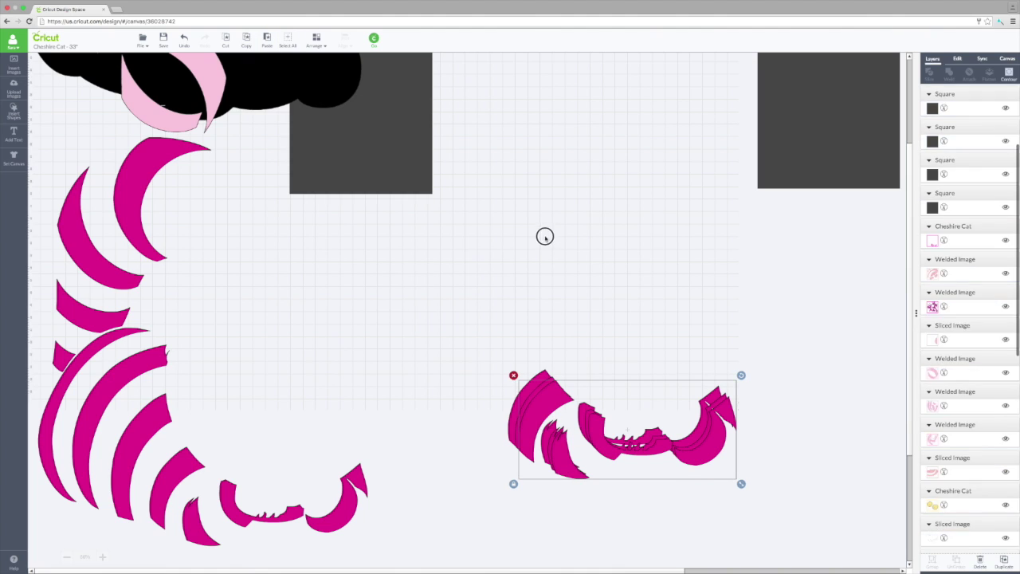
{"action": "left_click_drag", "start_coordinate": [543, 392], "coordinate": [536, 286]}
{"action": "left_click", "coordinate": [532, 183]}
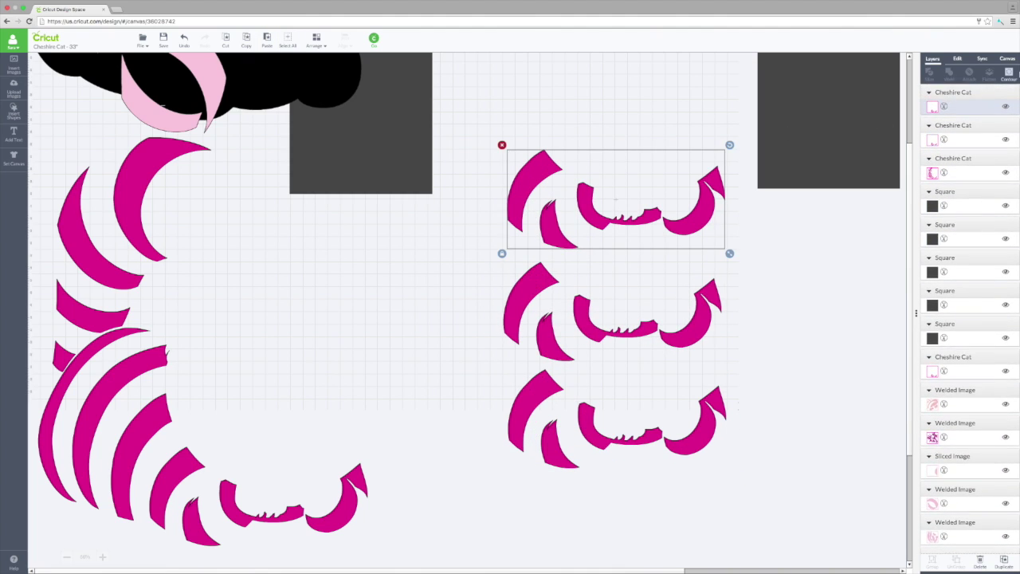
Contour the top copy down to the hooked end stripe and the middle copy to the jagged stripe, nesting the latter beneath the hook
{"action": "left_click", "coordinate": [1008, 74]}
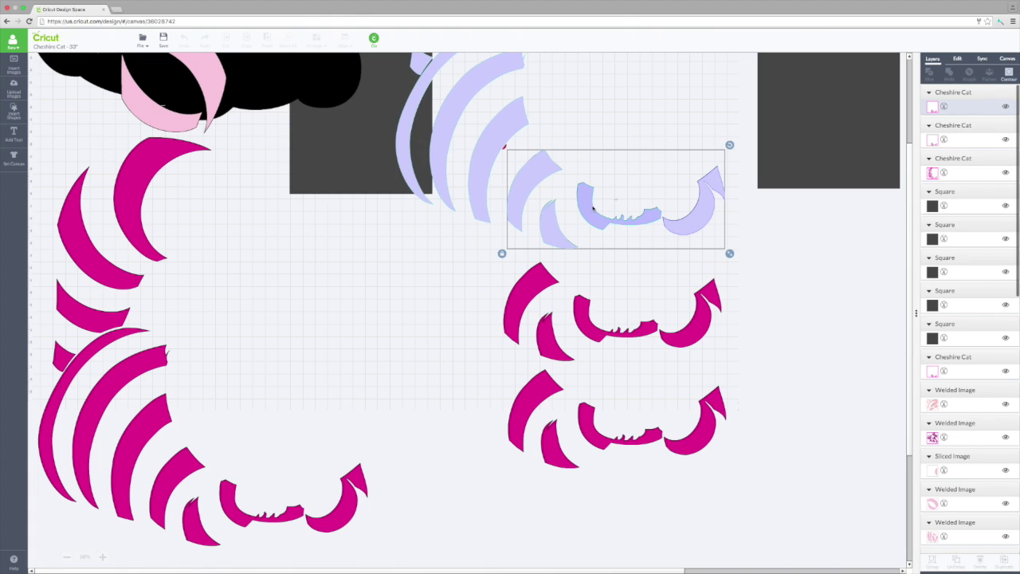
{"action": "left_click", "coordinate": [1008, 73]}
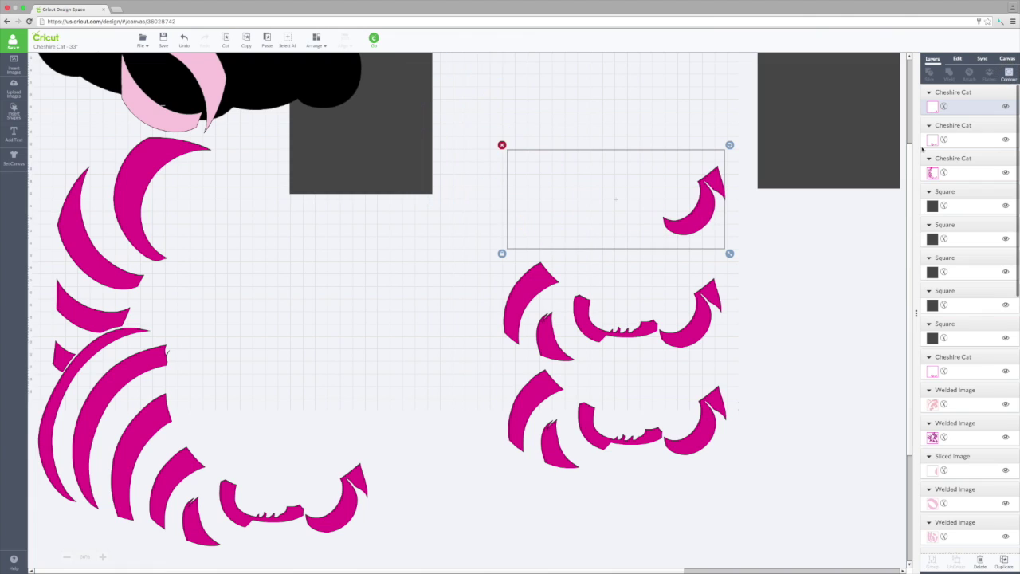
{"action": "left_click", "coordinate": [552, 271]}
{"action": "left_click", "coordinate": [1008, 73]}
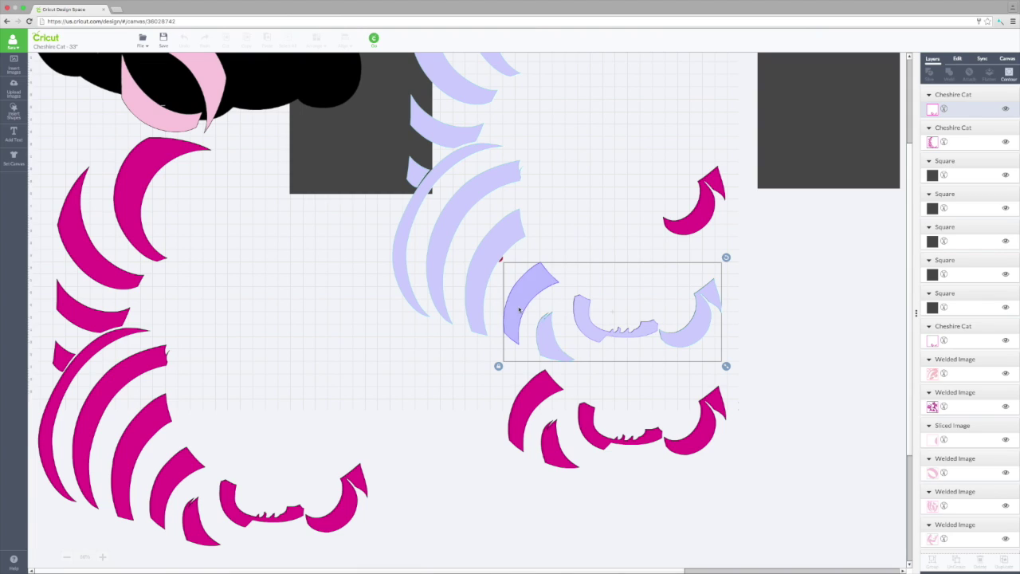
{"action": "left_click", "coordinate": [1009, 72]}
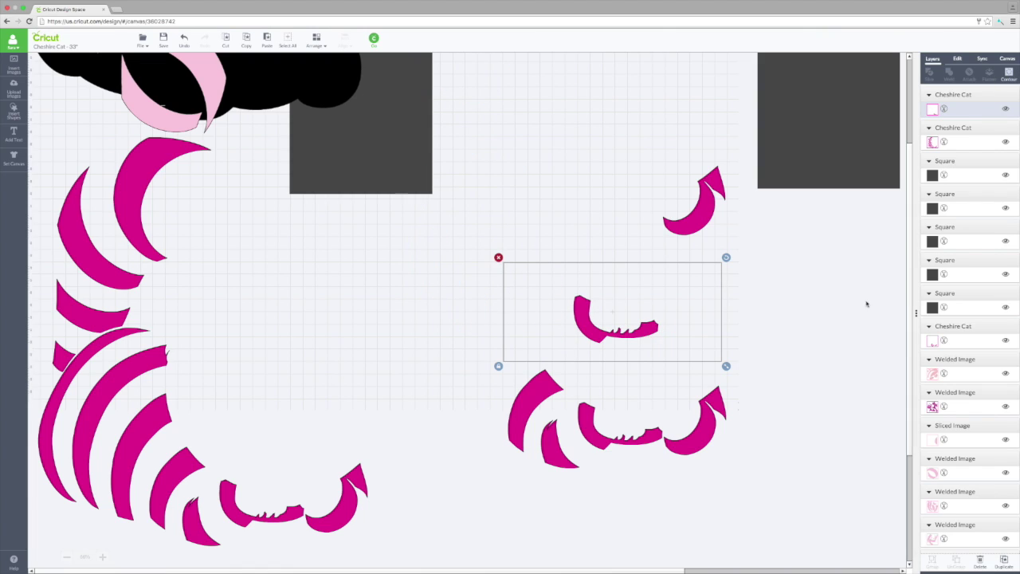
{"action": "left_click", "coordinate": [794, 337]}
{"action": "left_click_drag", "start_coordinate": [591, 335], "coordinate": [655, 252]}
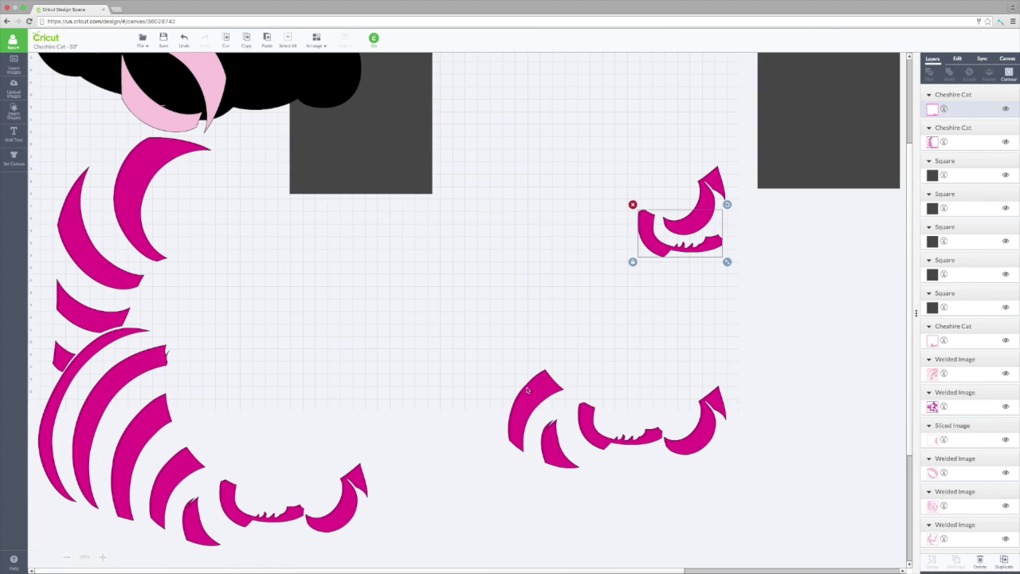
Paste another copy of the small stripes, keep only the short pointed stripe, and nest it beside the jagged one
{"action": "left_click", "coordinate": [267, 40]}
{"action": "left_click_drag", "start_coordinate": [554, 394], "coordinate": [550, 280]}
{"action": "left_click", "coordinate": [1010, 74]}
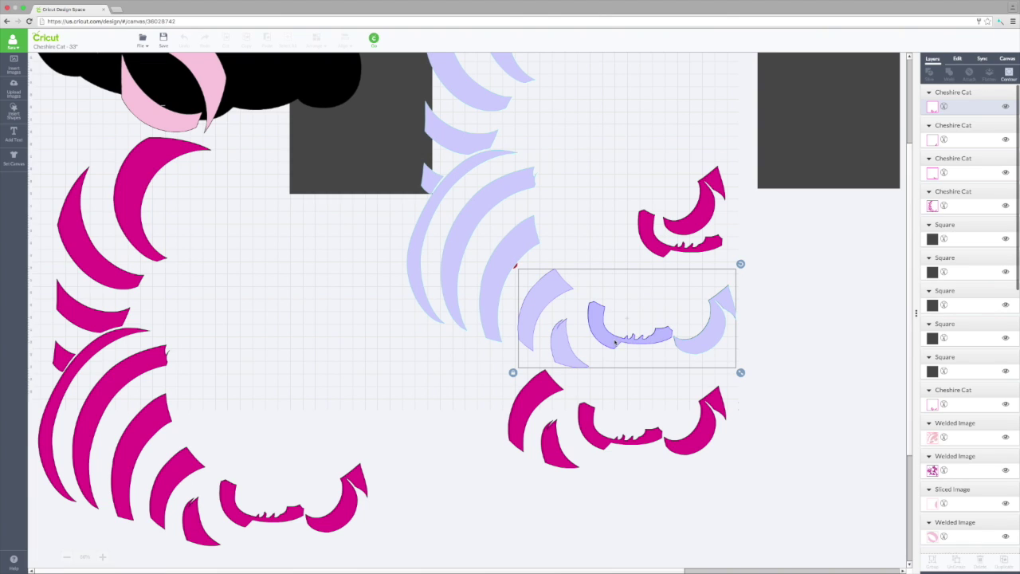
{"action": "left_click", "coordinate": [1009, 75]}
{"action": "left_click_drag", "start_coordinate": [574, 344], "coordinate": [637, 239]}
Contour the remaining original down to its widest curved stripe and place it on the outer side of the nested stripes
{"action": "left_click", "coordinate": [704, 415]}
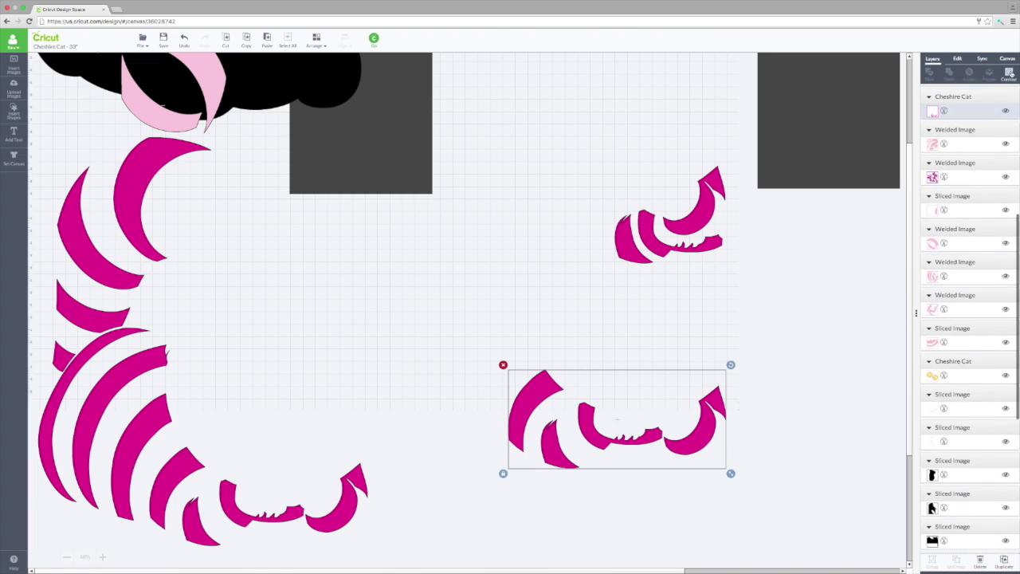
{"action": "left_click", "coordinate": [1009, 75]}
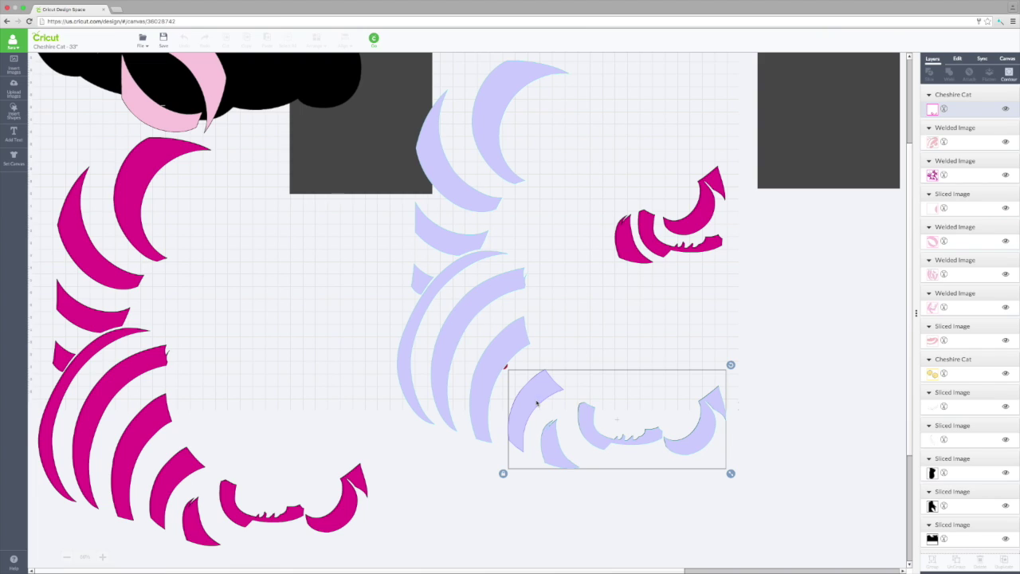
{"action": "left_click", "coordinate": [843, 219]}
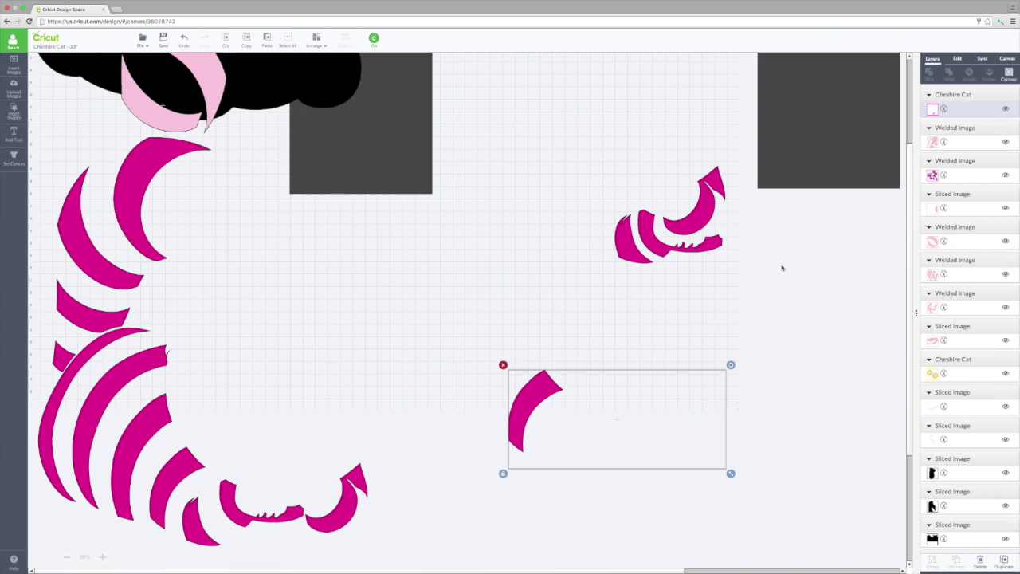
{"action": "left_click_drag", "start_coordinate": [529, 402], "coordinate": [615, 205]}
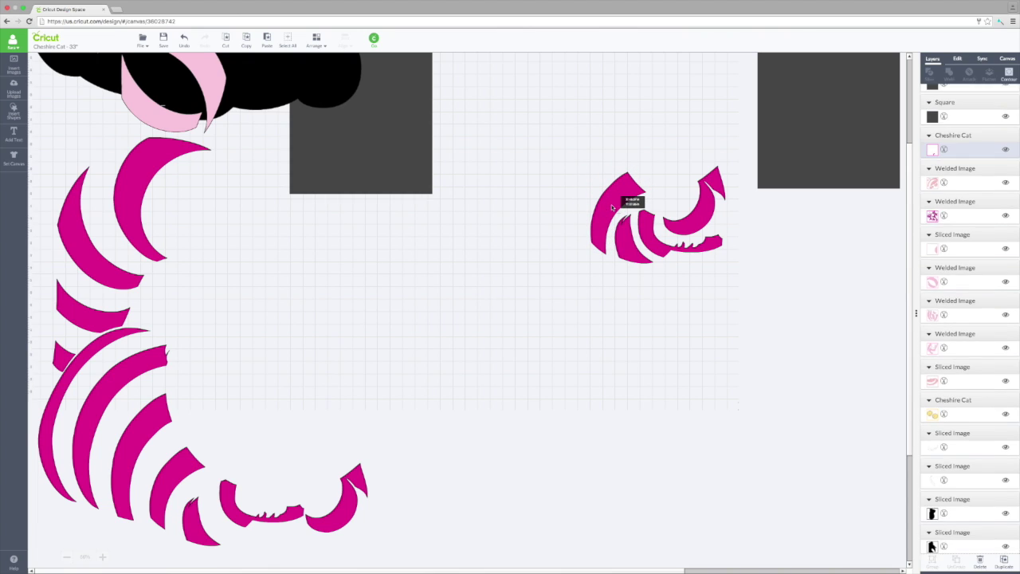
Hide the small lower stripes in the full magenta copy, keeping only the large ones, and move it slightly toward the dark square
{"action": "left_click", "coordinate": [428, 414]}
{"action": "left_click", "coordinate": [356, 490]}
{"action": "left_click_drag", "start_coordinate": [356, 490], "coordinate": [430, 488]}
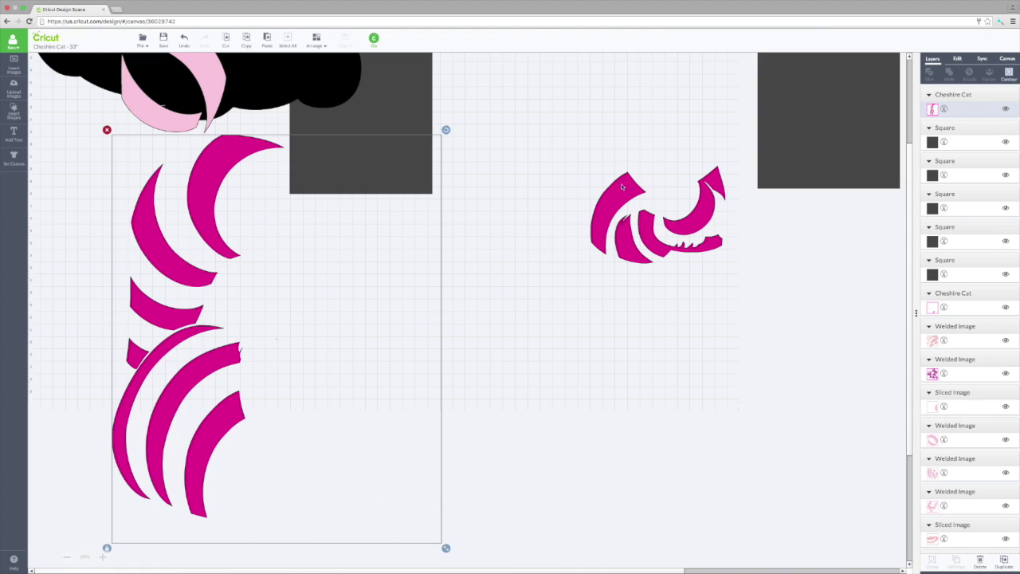
{"action": "left_click", "coordinate": [527, 383]}
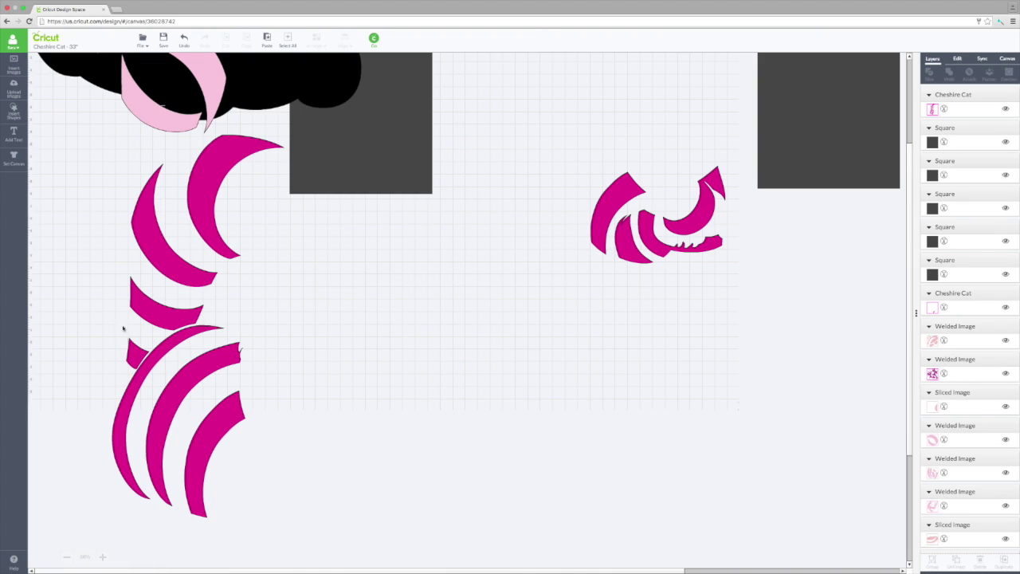
Copy and paste the large magenta stripes, place the copy alongside, and hide its upper contours to keep the three long lower stripes
{"action": "left_click", "coordinate": [218, 433]}
{"action": "left_click", "coordinate": [268, 38]}
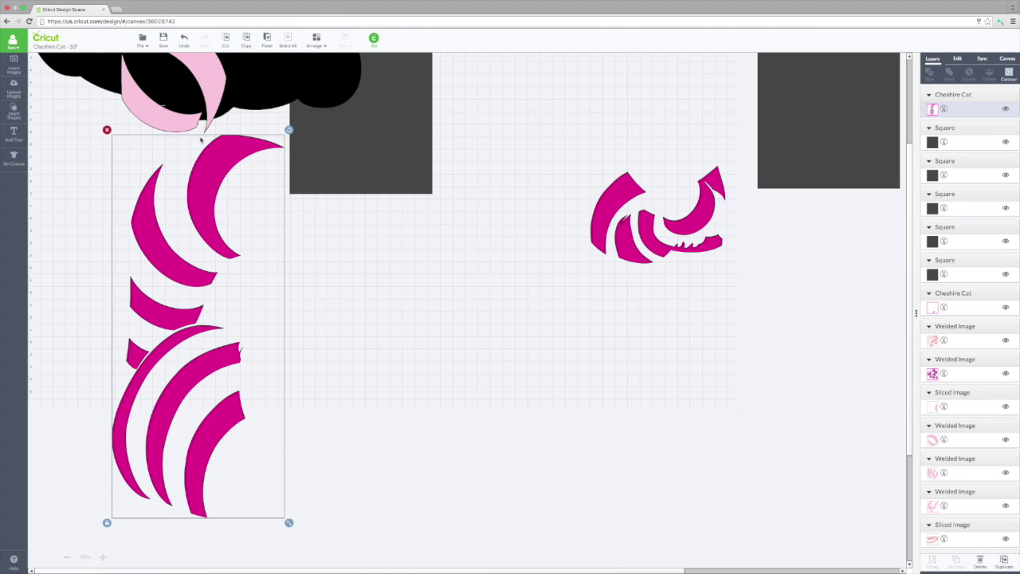
{"action": "left_click_drag", "start_coordinate": [214, 168], "coordinate": [398, 174]}
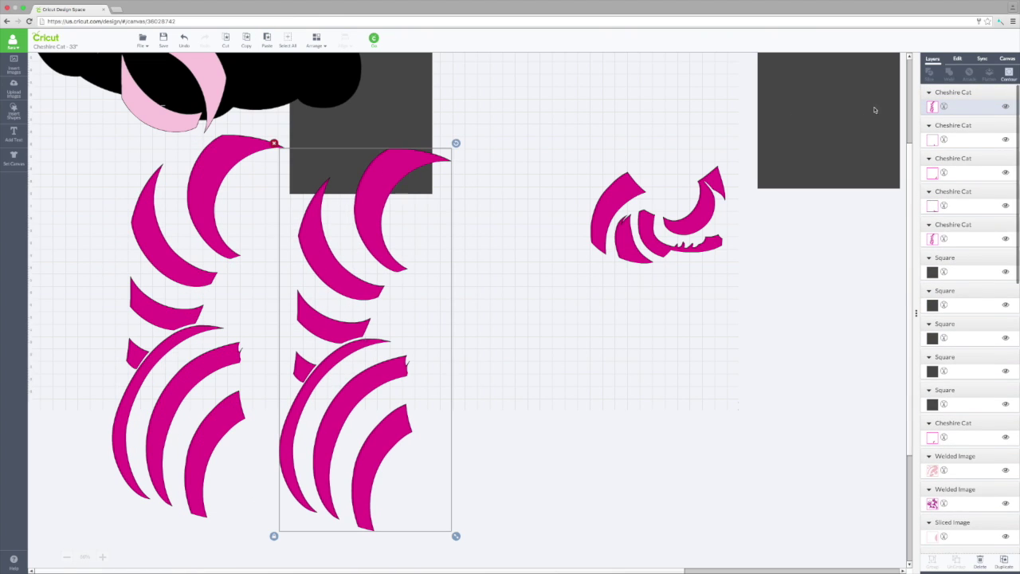
{"action": "left_click", "coordinate": [1007, 74]}
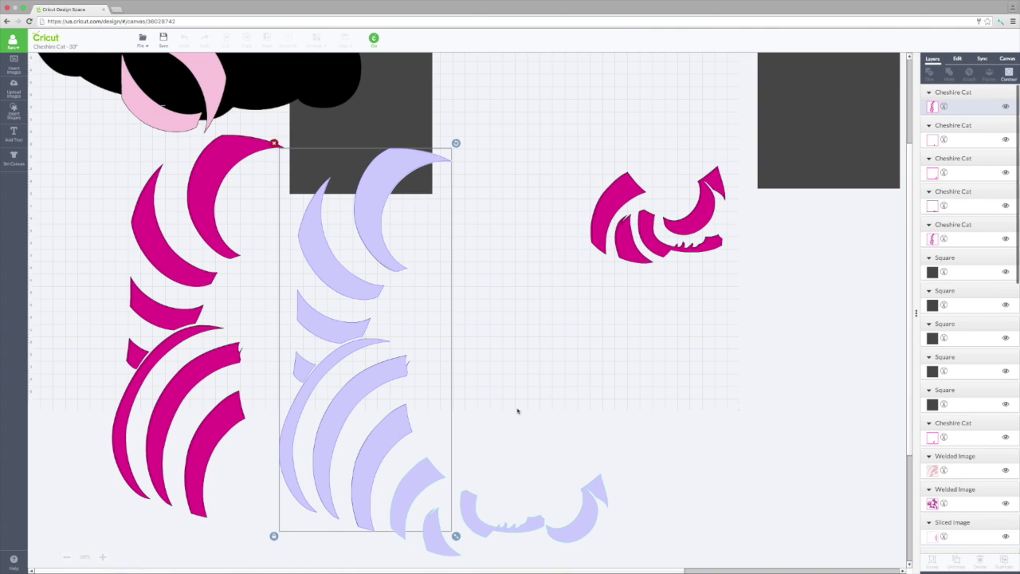
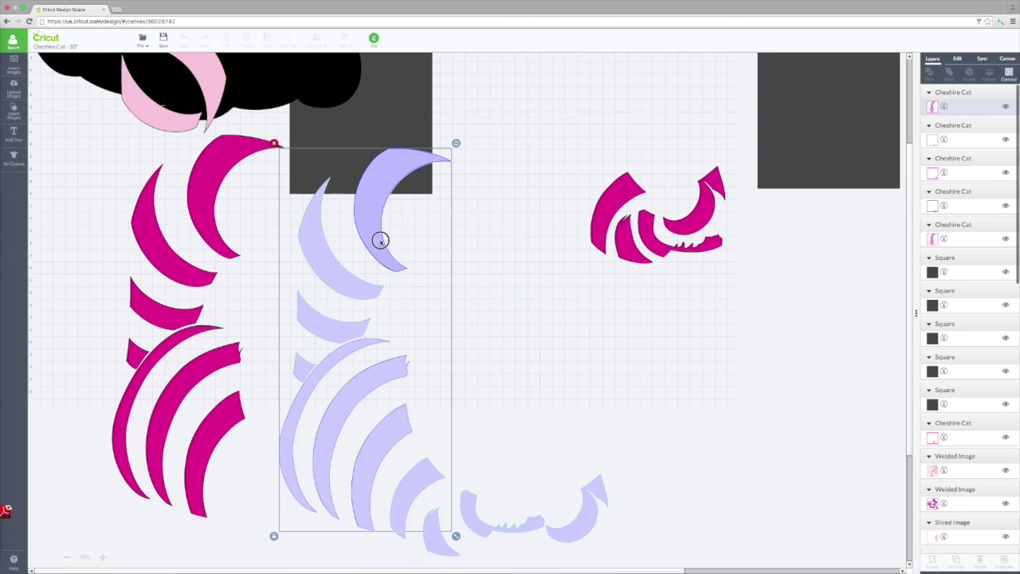
{"action": "left_click", "coordinate": [1009, 75]}
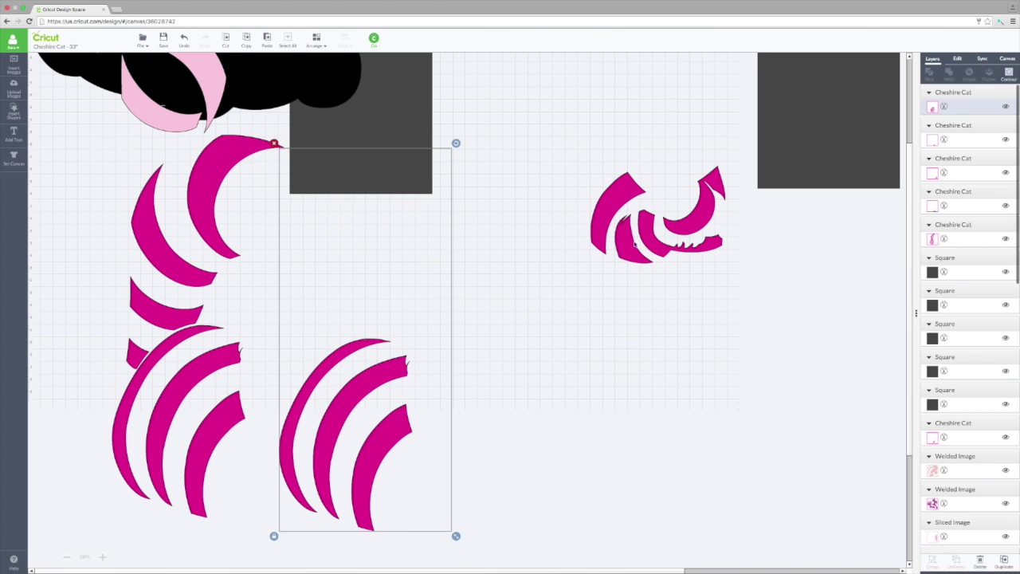
Hide the large lower stripes in the original magenta image, keeping the four upper ones, and space it apart from the three-stripe copy
{"action": "left_click", "coordinate": [194, 382]}
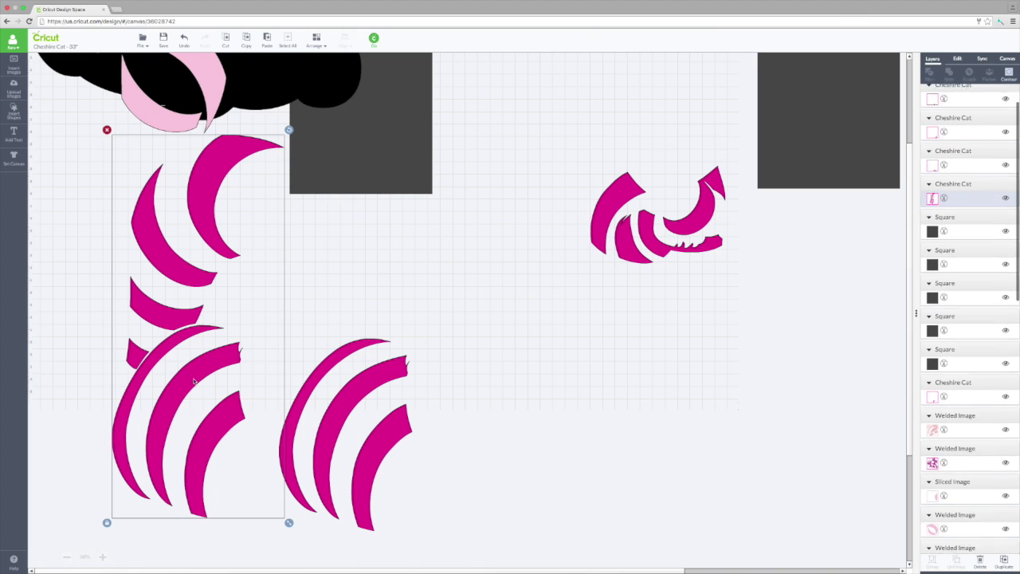
{"action": "left_click", "coordinate": [1009, 74]}
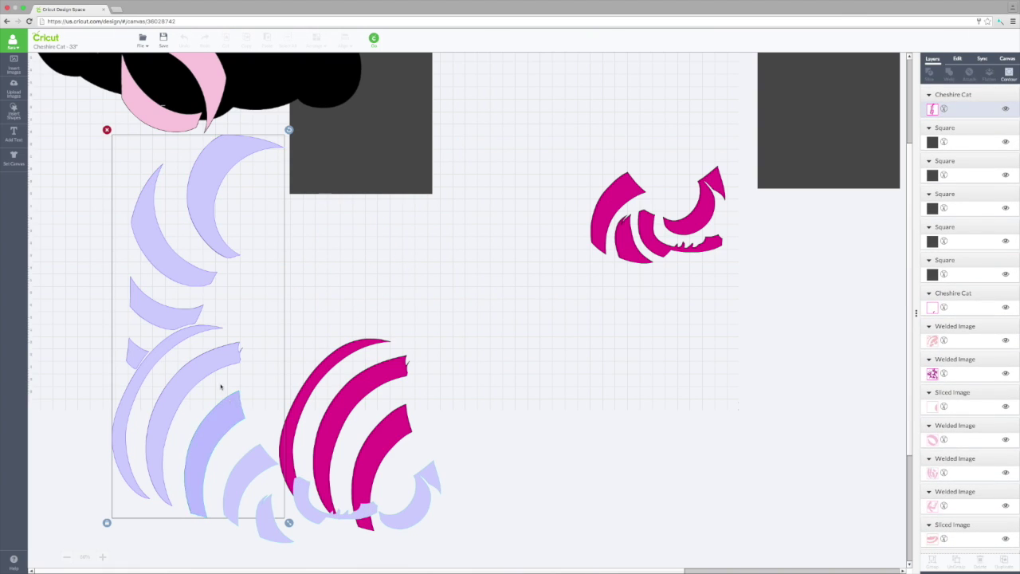
{"action": "left_click", "coordinate": [1009, 73]}
{"action": "left_click", "coordinate": [573, 296]}
{"action": "left_click_drag", "start_coordinate": [212, 212], "coordinate": [227, 336]}
{"action": "left_click_drag", "start_coordinate": [345, 354], "coordinate": [431, 276]}
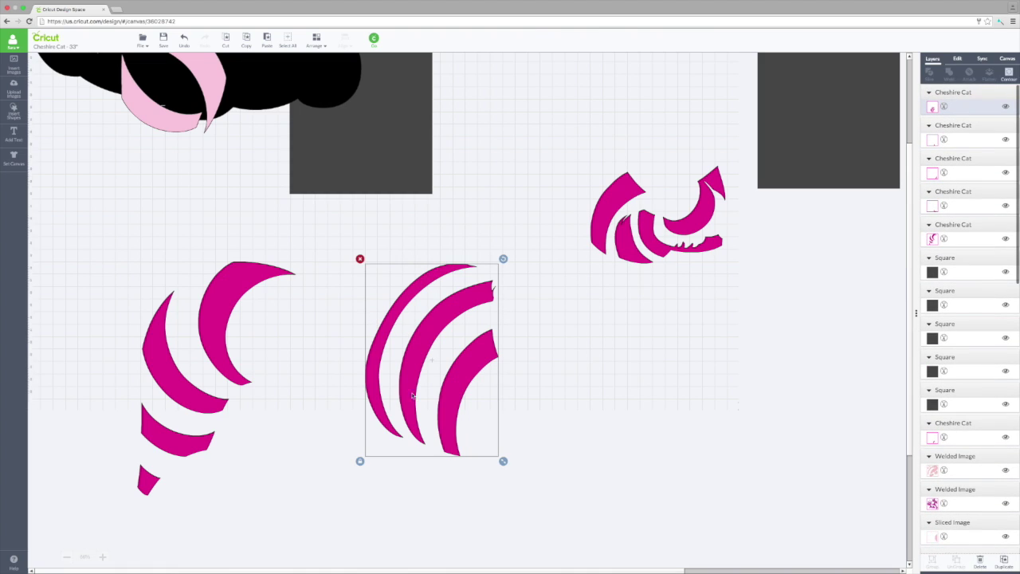
Place a dark square over the lower part of the three long stripes and slice the stripes with it
{"action": "left_click_drag", "start_coordinate": [359, 141], "coordinate": [433, 411]}
{"action": "scroll", "coordinate": [433, 412], "scroll_direction": "down", "scroll_amount": 1}
{"action": "left_click", "coordinate": [435, 257], "text": "shift"}
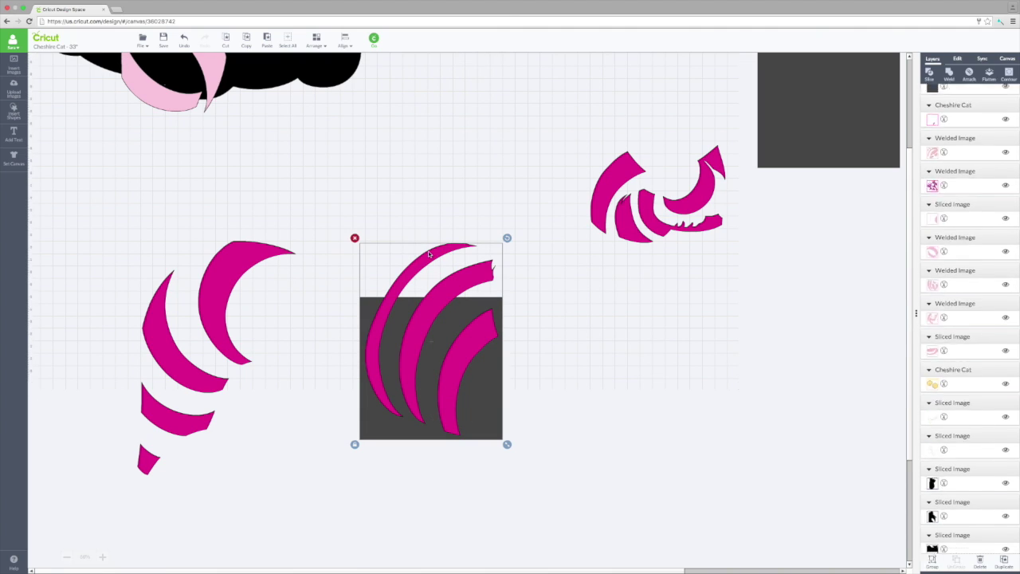
{"action": "left_click", "coordinate": [929, 73]}
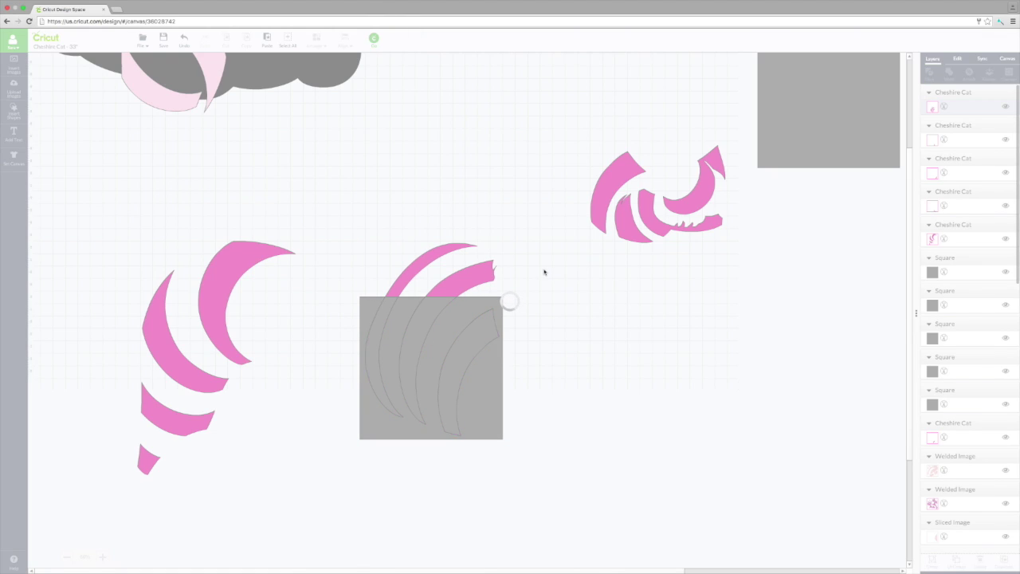
Separate the sliced pieces, delete the leftover square cutout, and place the lower stripe pieces back beneath the upper ones
{"action": "left_click_drag", "start_coordinate": [496, 314], "coordinate": [707, 382]}
{"action": "left_click", "coordinate": [566, 360]}
{"action": "left_click_drag", "start_coordinate": [483, 398], "coordinate": [667, 419]}
{"action": "left_click_drag", "start_coordinate": [460, 319], "coordinate": [460, 353]}
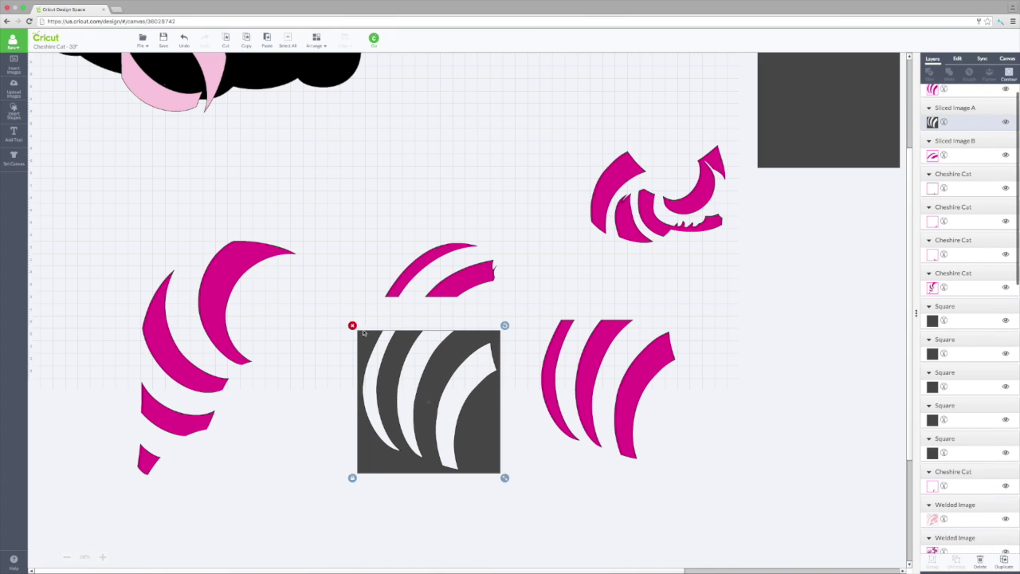
{"action": "left_click", "coordinate": [353, 324]}
{"action": "left_click_drag", "start_coordinate": [560, 344], "coordinate": [389, 347]}
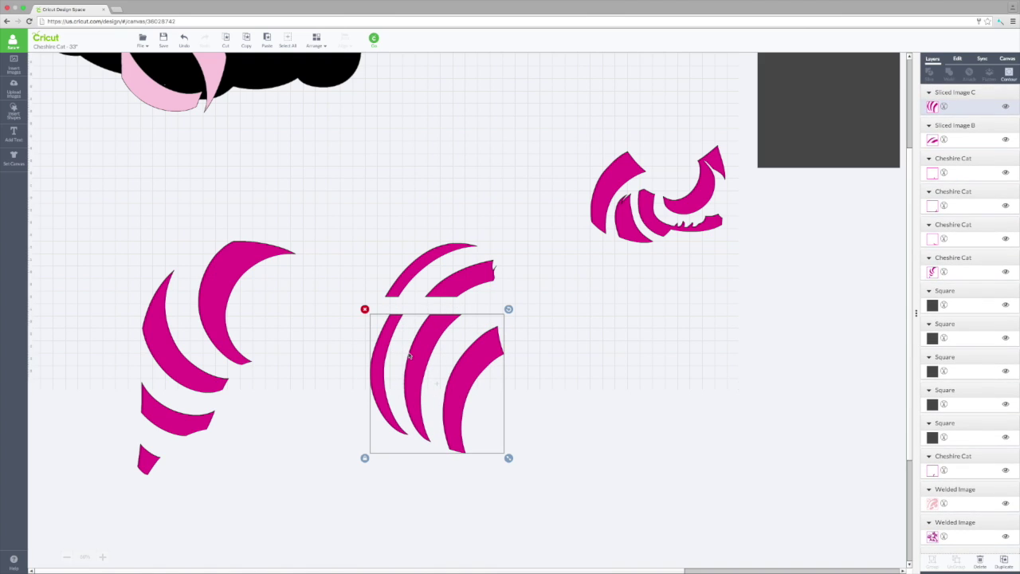
Paste two copies of the lower sliced stripes and spread them out beside the original
{"action": "left_click", "coordinate": [248, 40]}
{"action": "left_click", "coordinate": [267, 38]}
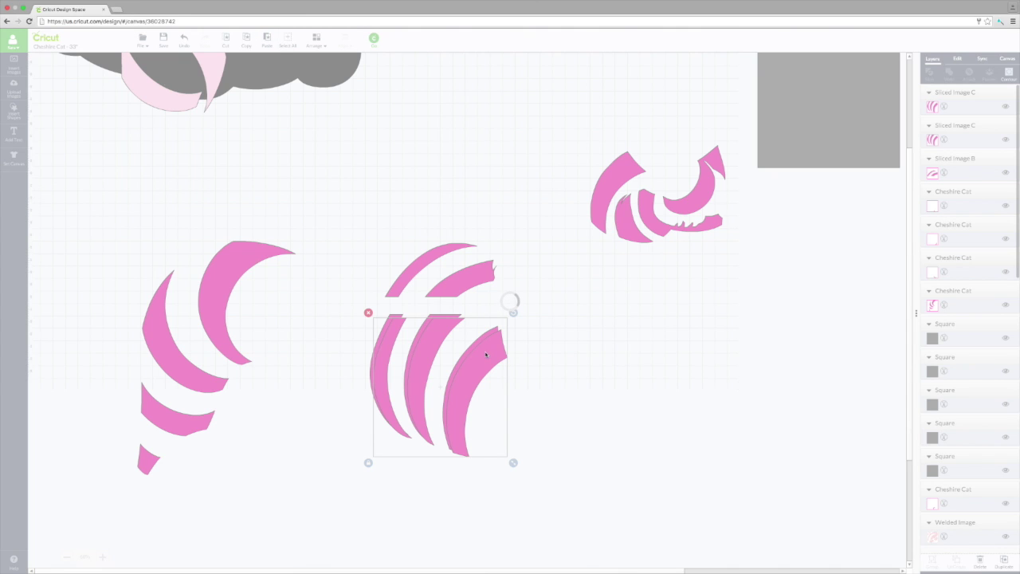
{"action": "left_click_drag", "start_coordinate": [484, 358], "coordinate": [591, 408]}
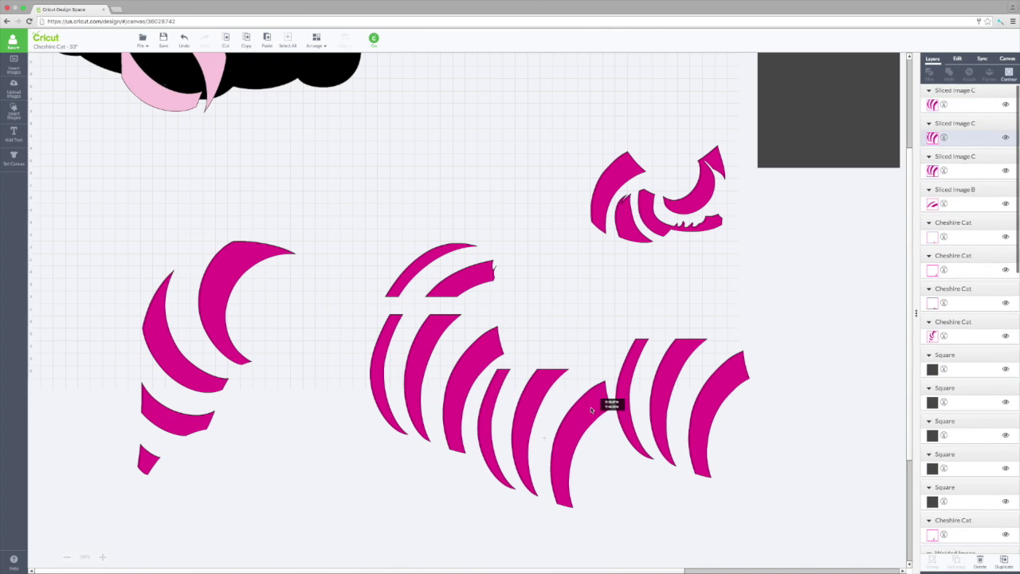
Contour one copy down to its short wide stripe and the other copy down to its middle stripe
{"action": "left_click", "coordinate": [673, 360]}
{"action": "left_click", "coordinate": [1008, 72]}
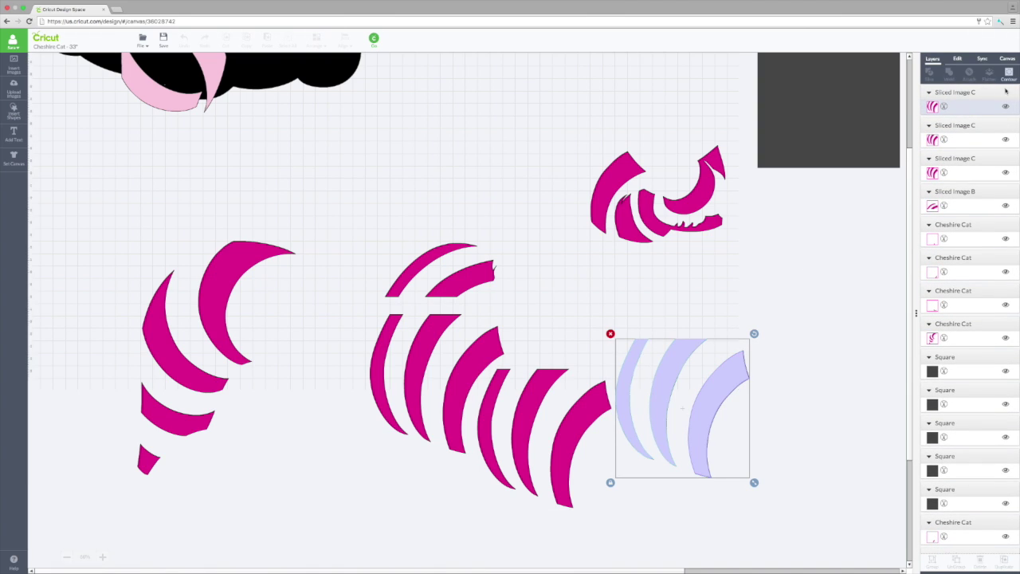
{"action": "left_click", "coordinate": [579, 408]}
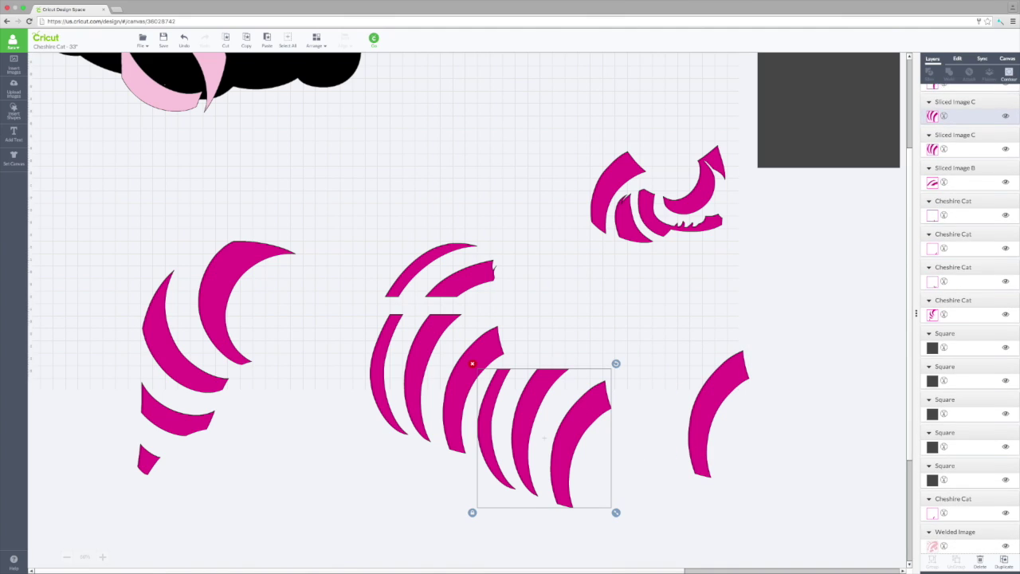
{"action": "left_click", "coordinate": [1008, 73]}
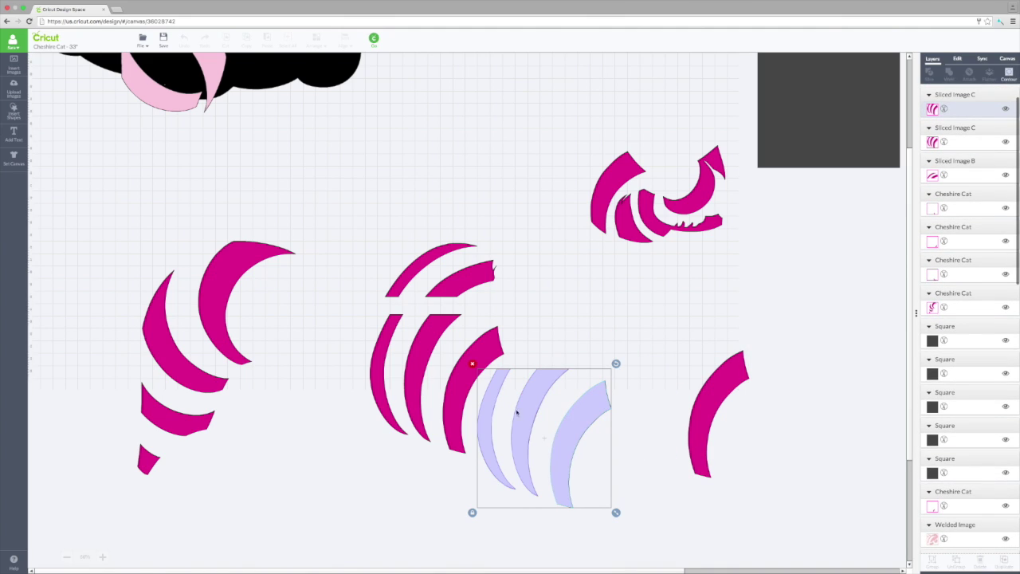
{"action": "left_click", "coordinate": [1009, 75]}
Move the remaining three-stripe slice clear of the others and contour it down to its thin outer stripe
{"action": "left_click", "coordinate": [997, 77]}
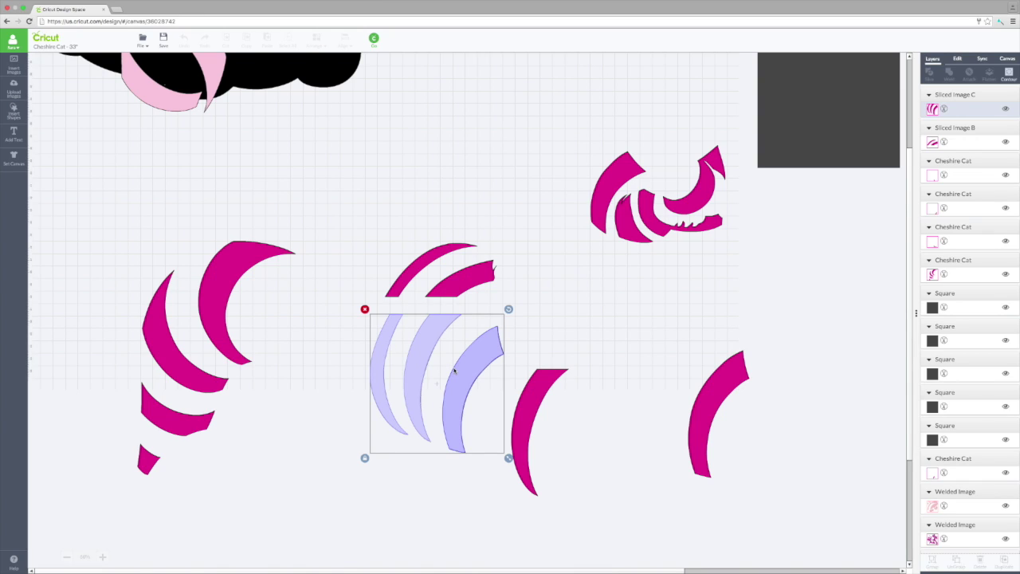
{"action": "left_click", "coordinate": [1009, 74]}
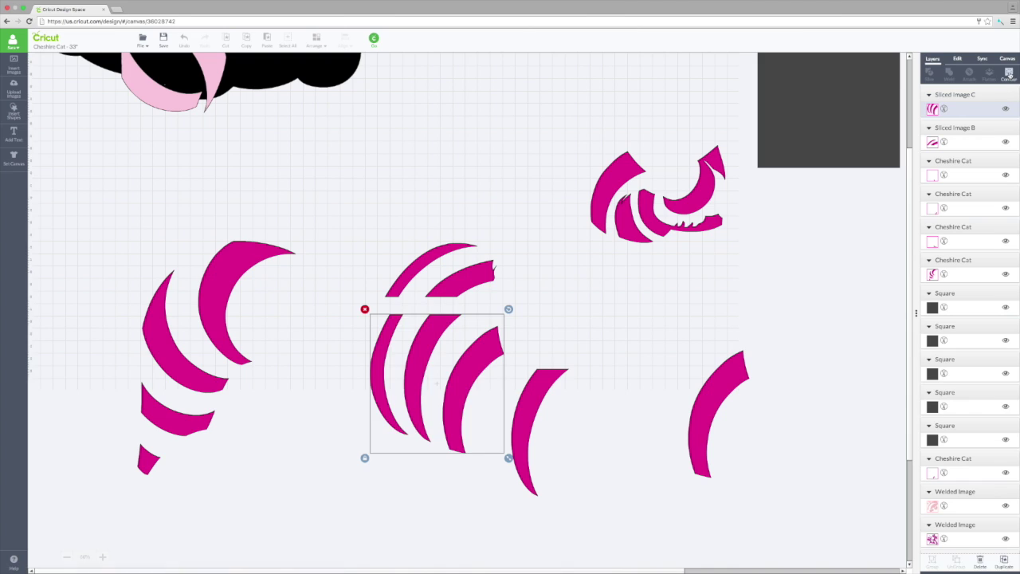
{"action": "left_click_drag", "start_coordinate": [471, 376], "coordinate": [428, 406]}
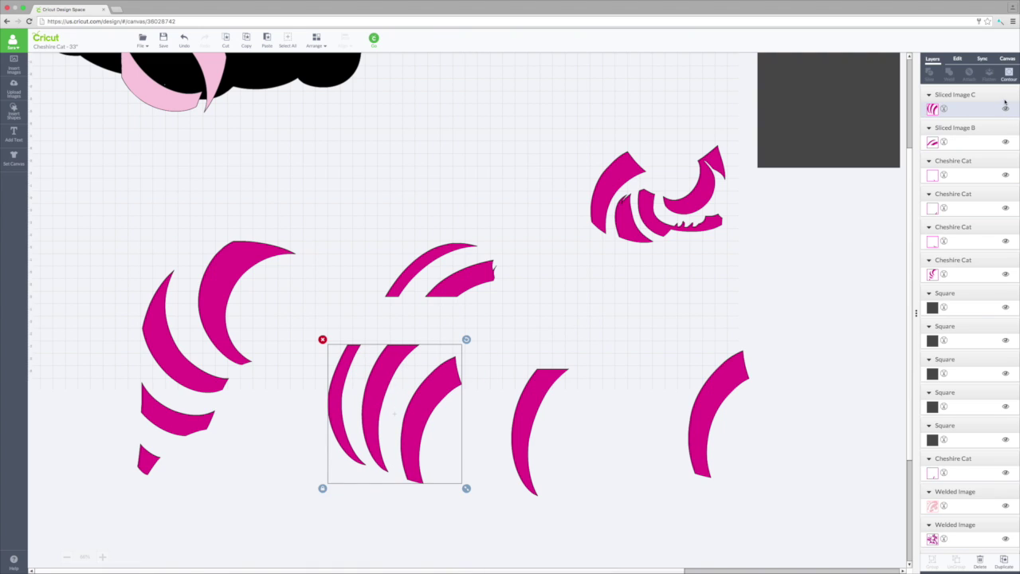
{"action": "left_click", "coordinate": [1007, 72]}
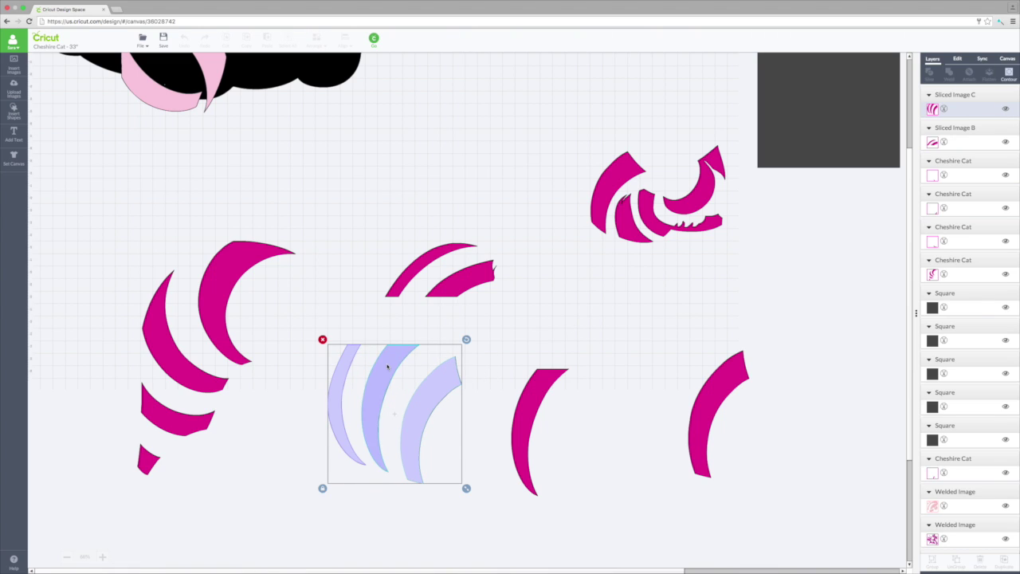
{"action": "left_click", "coordinate": [434, 365]}
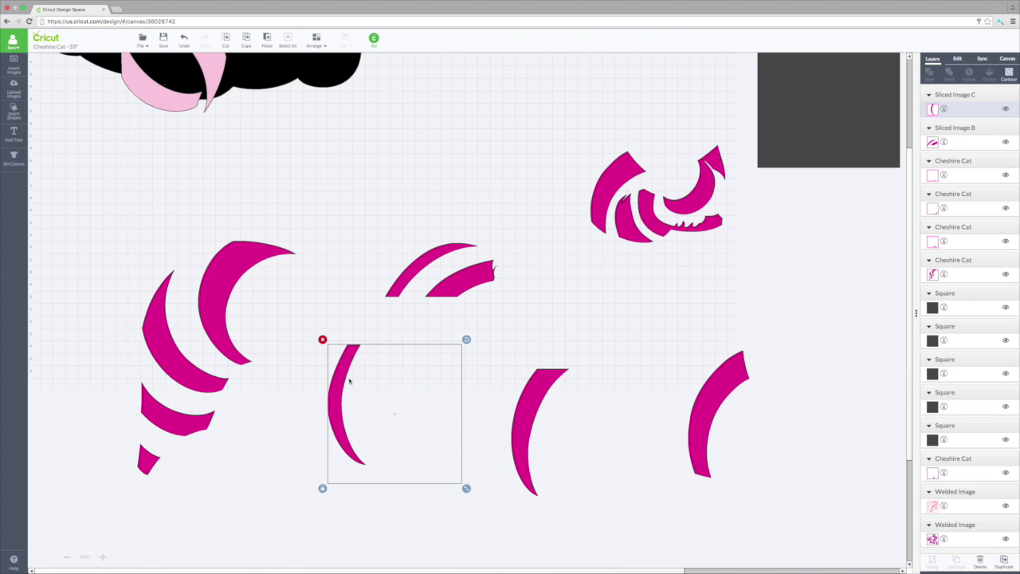
Nest the thin and wide stripes on either side of the middle stripe, rotating the wide one slightly to fit
{"action": "left_click_drag", "start_coordinate": [378, 388], "coordinate": [503, 409]}
{"action": "left_click_drag", "start_coordinate": [703, 393], "coordinate": [564, 410]}
{"action": "left_click_drag", "start_coordinate": [600, 362], "coordinate": [584, 381]}
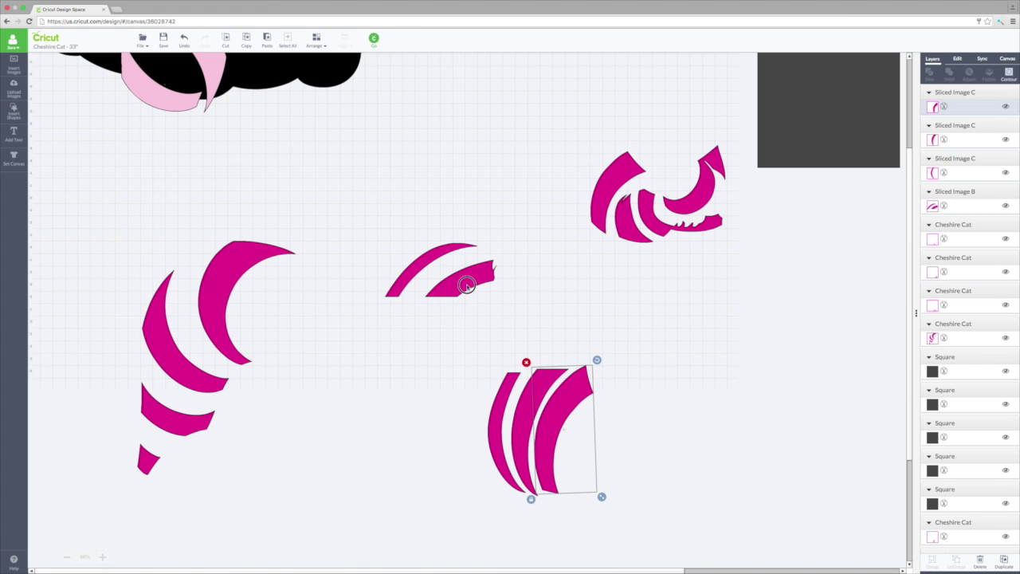
Copy and paste the upper sliced stripes, place the copy below, and contour it down to the thin arc
{"action": "left_click", "coordinate": [466, 285]}
{"action": "left_click", "coordinate": [255, 38]}
{"action": "key", "text": "super+v"}
{"action": "left_click_drag", "start_coordinate": [468, 288], "coordinate": [422, 355]}
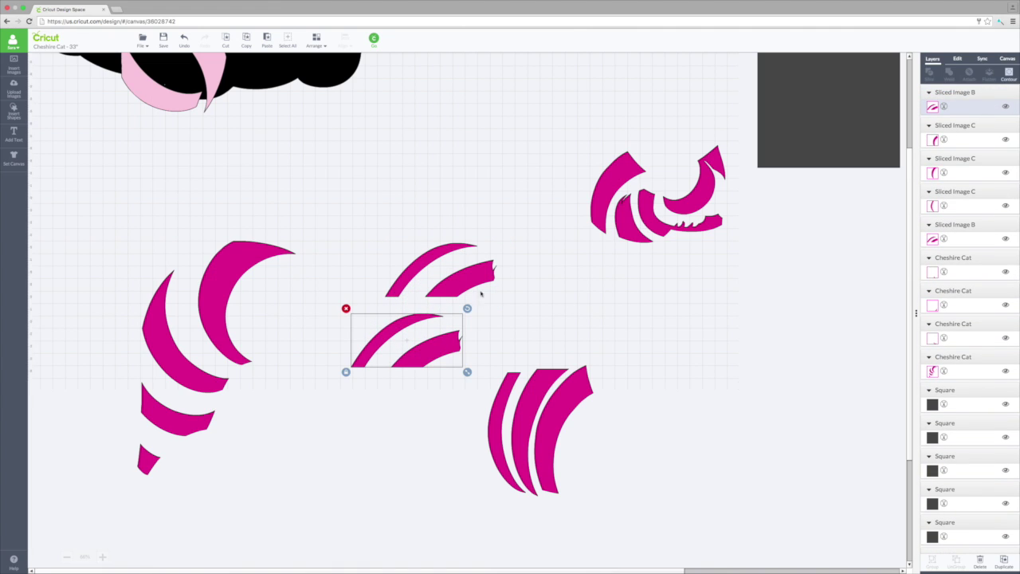
{"action": "left_click", "coordinate": [1008, 72]}
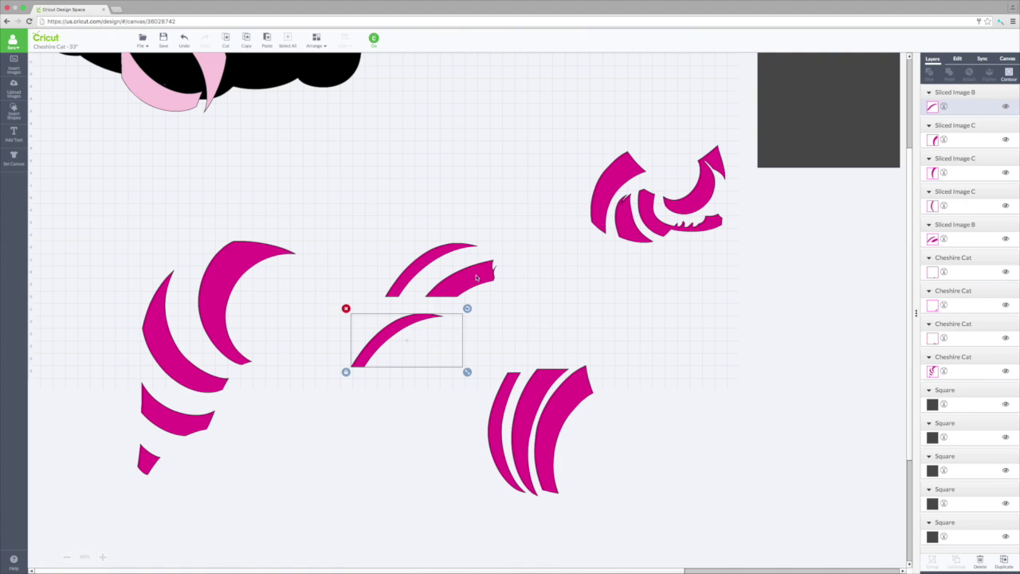
Contour the original upper slice down to the jagged-ended stripe and move it above the nested group
{"action": "left_click", "coordinate": [446, 259]}
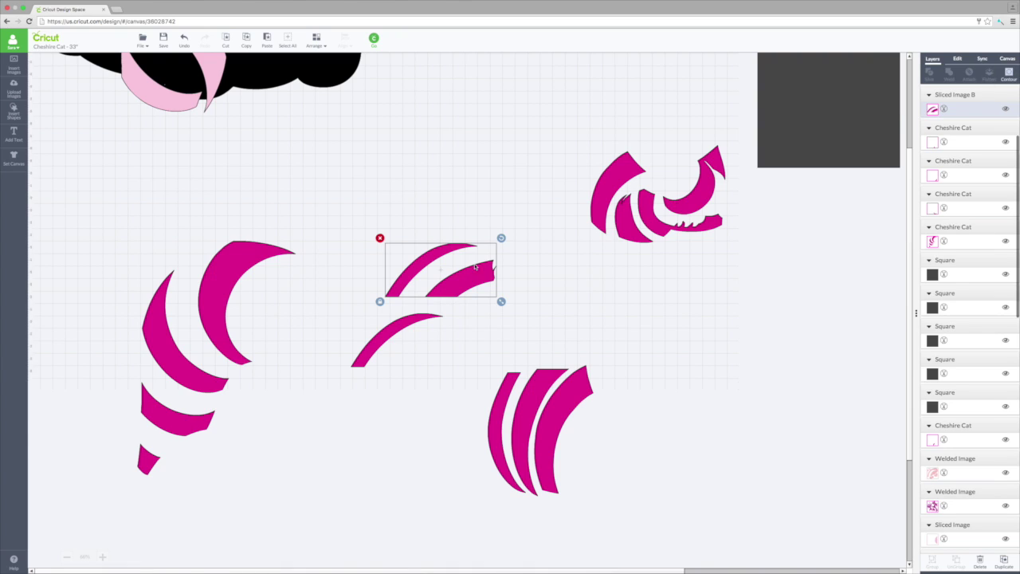
{"action": "left_click", "coordinate": [1009, 72]}
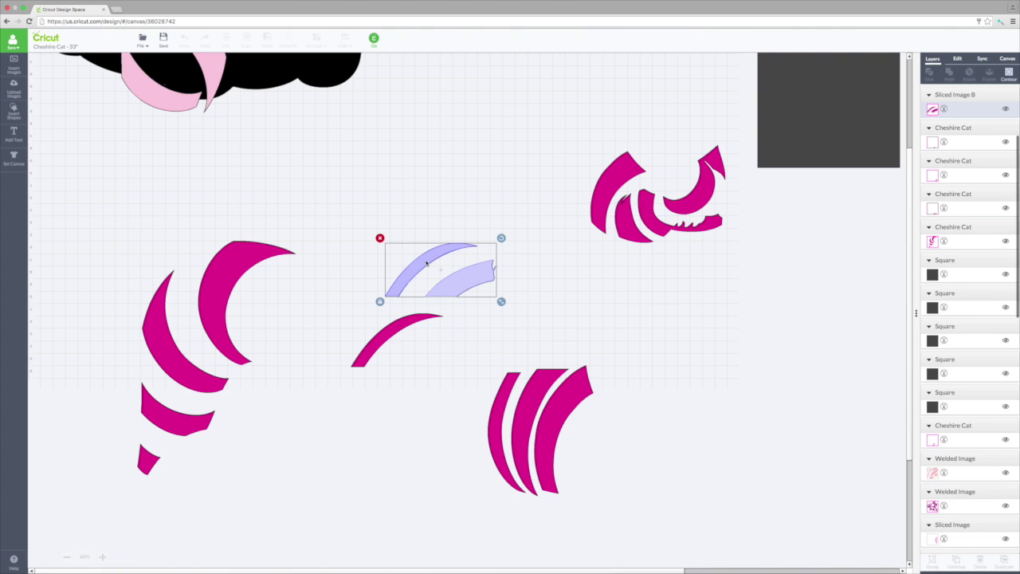
{"action": "left_click", "coordinate": [1009, 75]}
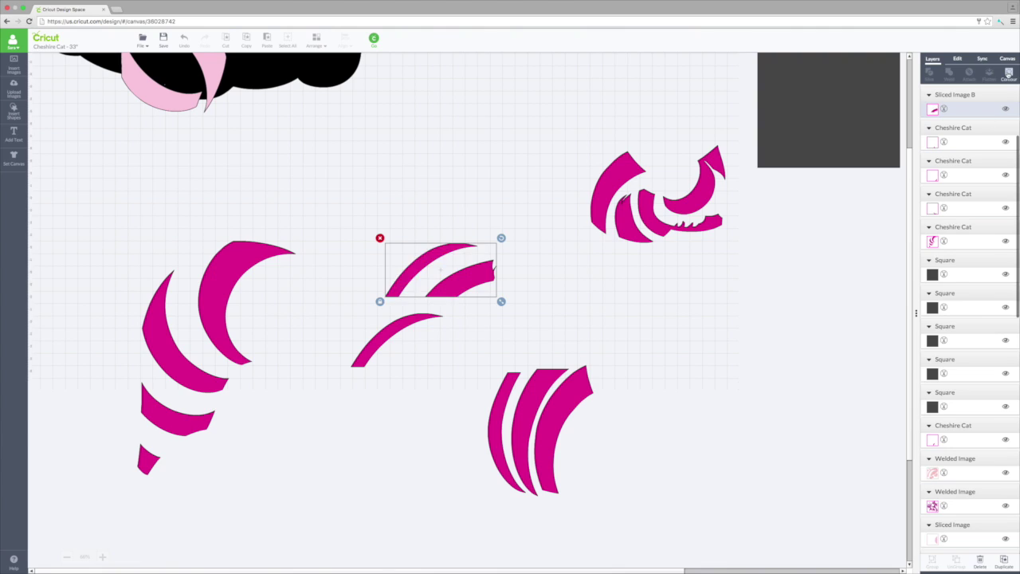
{"action": "left_click", "coordinate": [593, 312]}
{"action": "left_click_drag", "start_coordinate": [446, 282], "coordinate": [659, 350]}
Move the thin arc to the inner side of the nested stripes and rotate it to follow their curve
{"action": "left_click", "coordinate": [393, 338]}
{"action": "left_click_drag", "start_coordinate": [392, 339], "coordinate": [594, 436]}
{"action": "left_click_drag", "start_coordinate": [657, 415], "coordinate": [594, 421]}
{"action": "left_click_drag", "start_coordinate": [609, 387], "coordinate": [608, 386]}
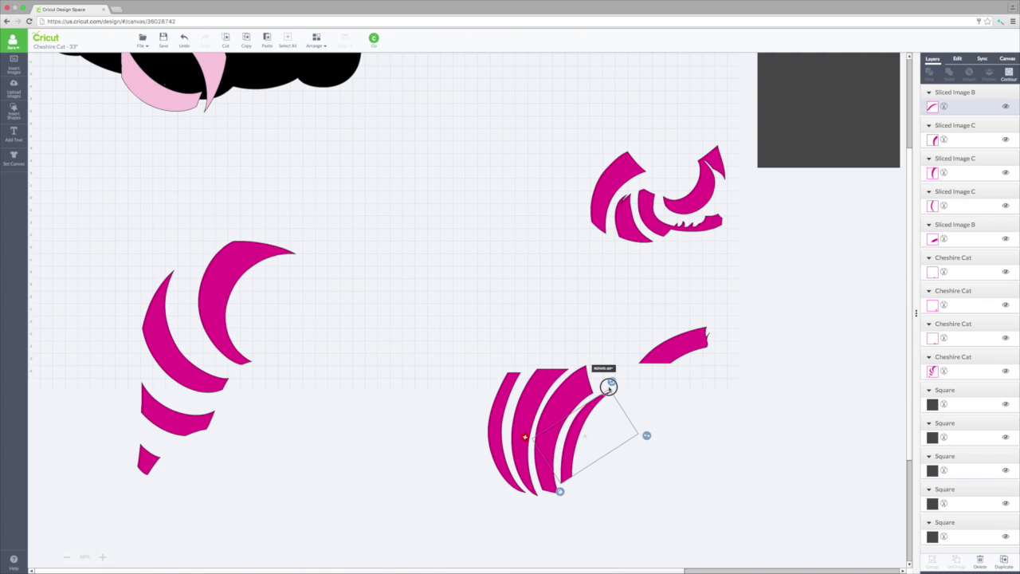
Move the jagged-ended stripe beside the thin arc and rotate it to nest closely
{"action": "left_click", "coordinate": [647, 362]}
{"action": "left_click_drag", "start_coordinate": [658, 357], "coordinate": [610, 437]}
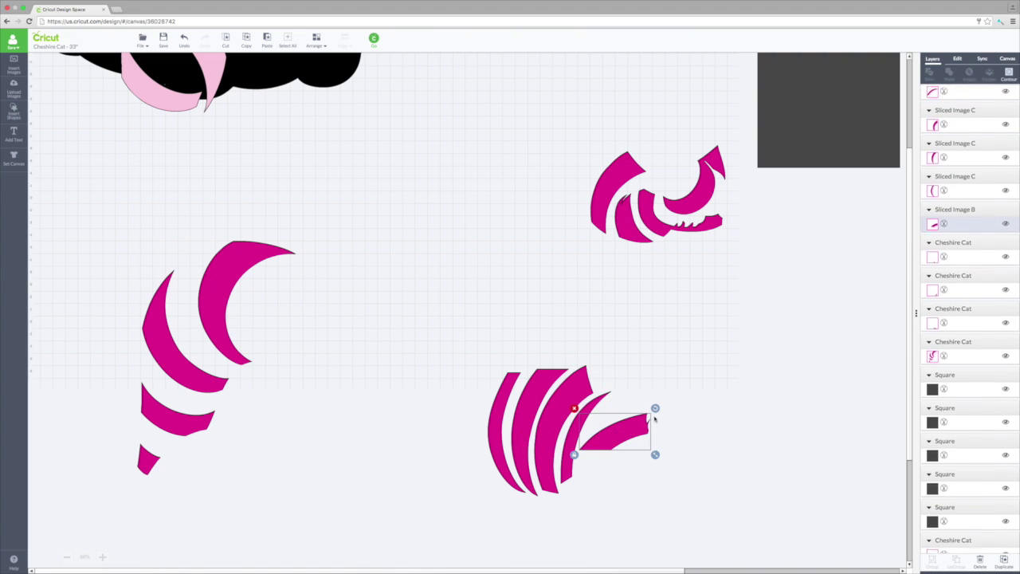
{"action": "left_click_drag", "start_coordinate": [644, 404], "coordinate": [611, 421]}
Place the remaining dark square behind the nested stripes to check that they fit within it
{"action": "left_click", "coordinate": [785, 422]}
{"action": "left_click", "coordinate": [609, 183]}
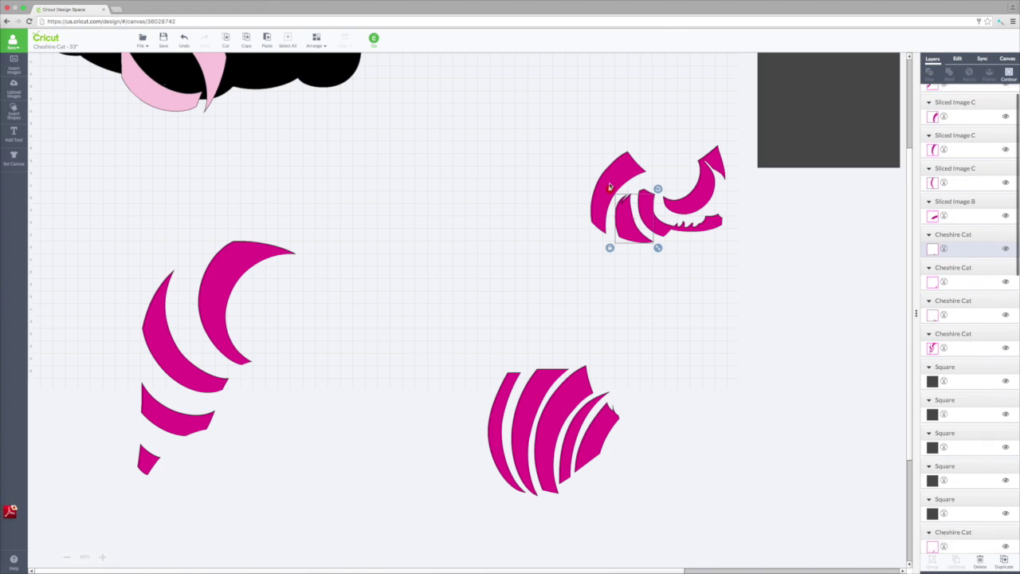
{"action": "left_click_drag", "start_coordinate": [801, 111], "coordinate": [523, 446]}
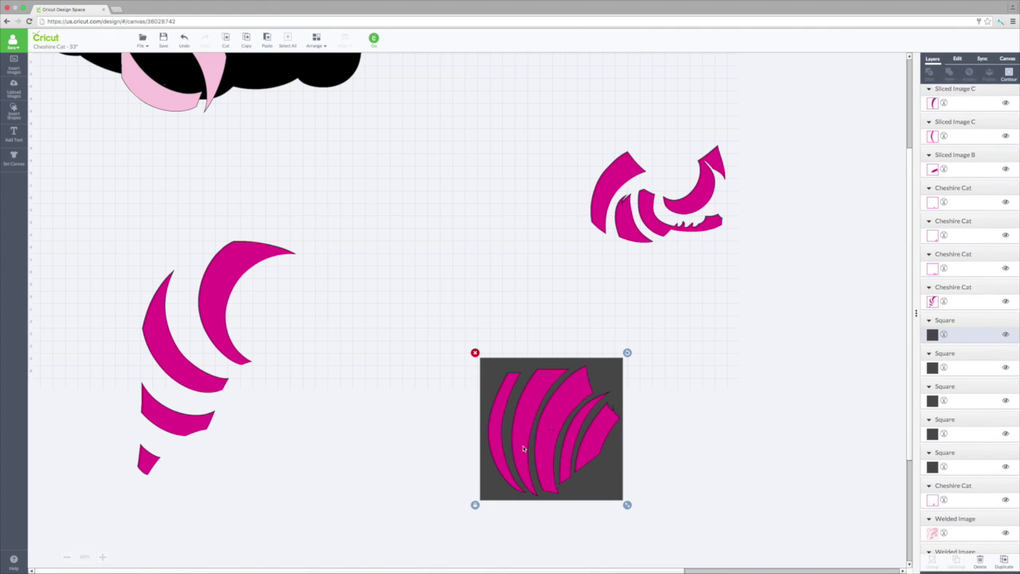
Paste a copy of the four-stripe magenta image alongside the original and contour it down to the smallest bottom piece
{"action": "left_click", "coordinate": [149, 461]}
{"action": "left_click", "coordinate": [245, 40]}
{"action": "left_click", "coordinate": [267, 39]}
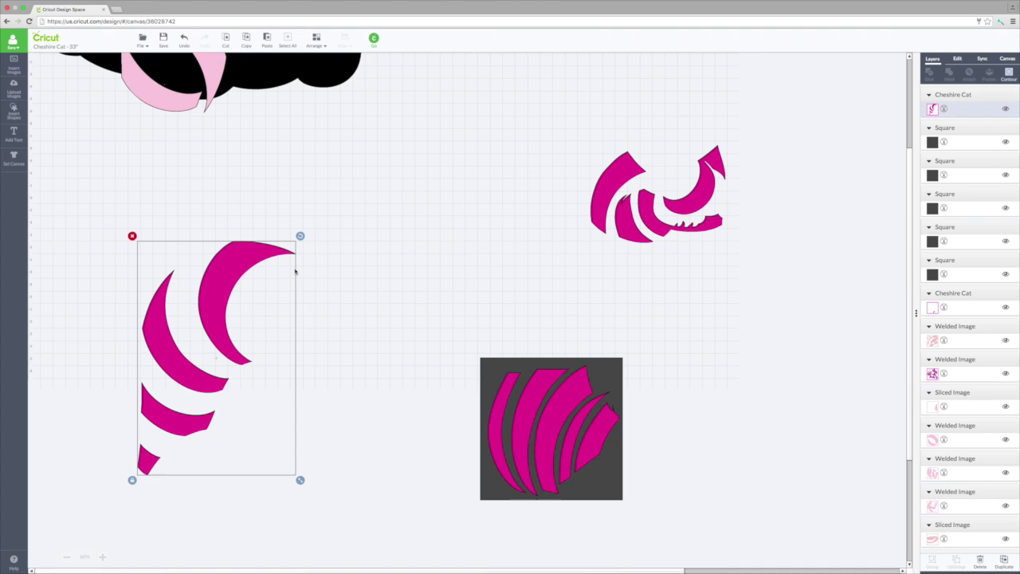
{"action": "left_click_drag", "start_coordinate": [216, 310], "coordinate": [366, 318]}
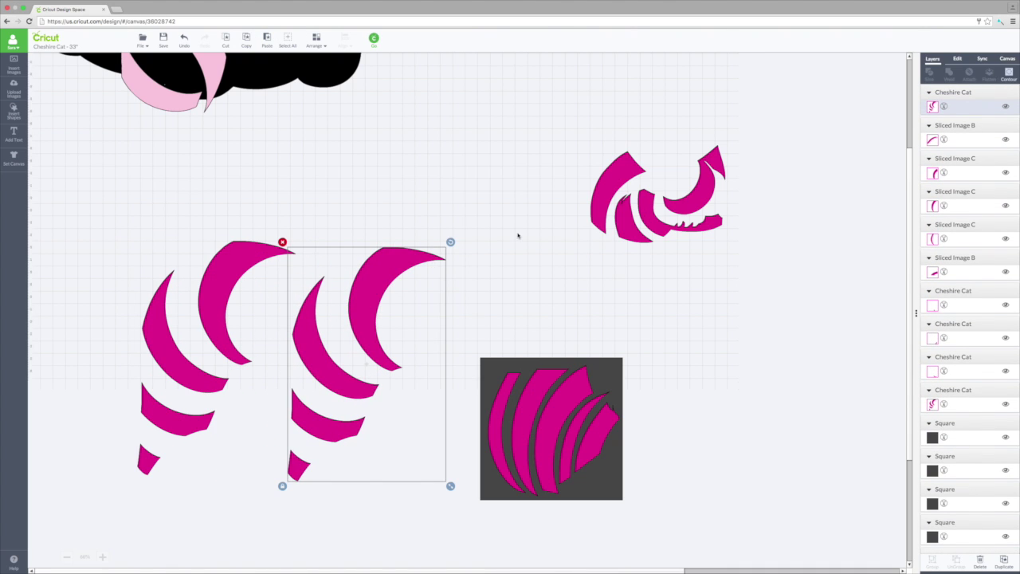
{"action": "left_click", "coordinate": [1008, 74]}
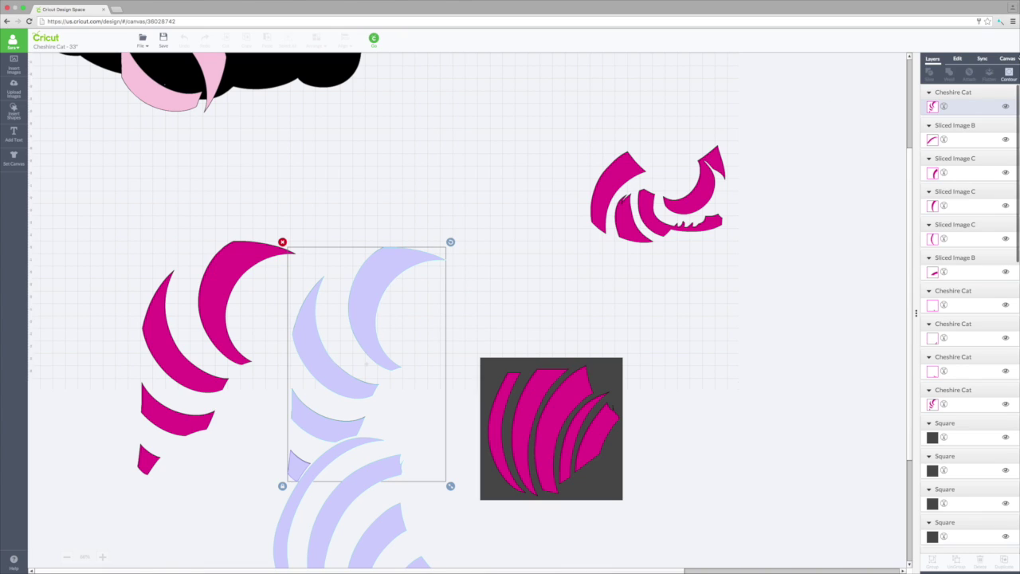
{"action": "left_click", "coordinate": [1008, 74]}
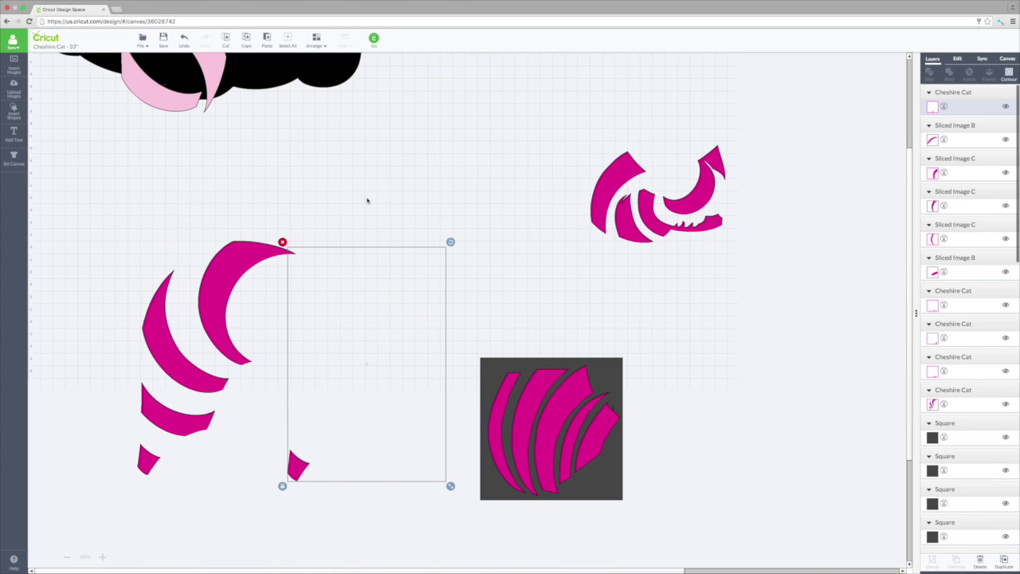
{"action": "left_click", "coordinate": [329, 306]}
Place the smallest piece in the free lower corner of the dark square and hide that piece in the original image
{"action": "left_click_drag", "start_coordinate": [292, 462], "coordinate": [602, 484]}
{"action": "left_click", "coordinate": [220, 342]}
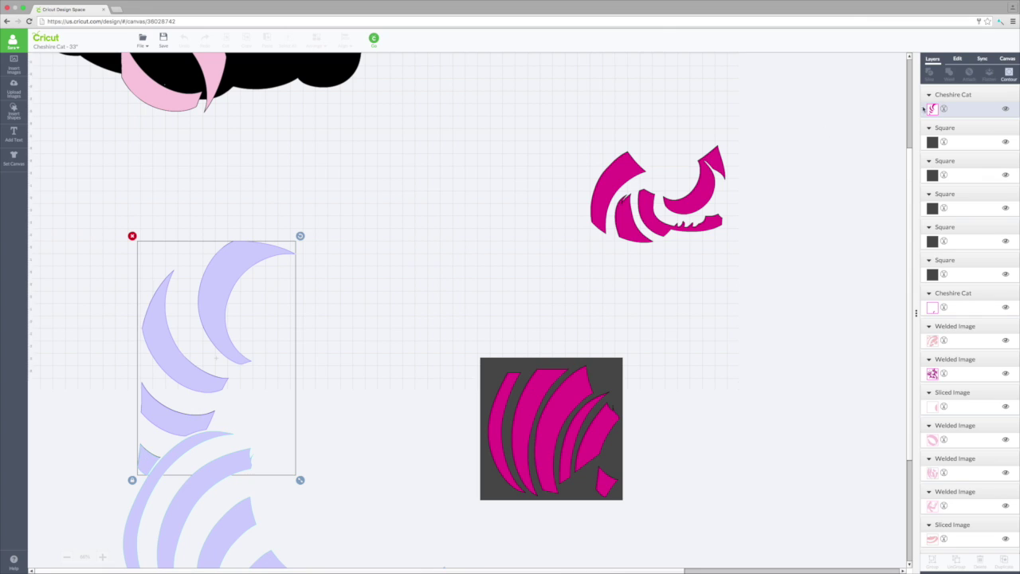
{"action": "left_click", "coordinate": [703, 377]}
{"action": "left_click", "coordinate": [491, 367]}
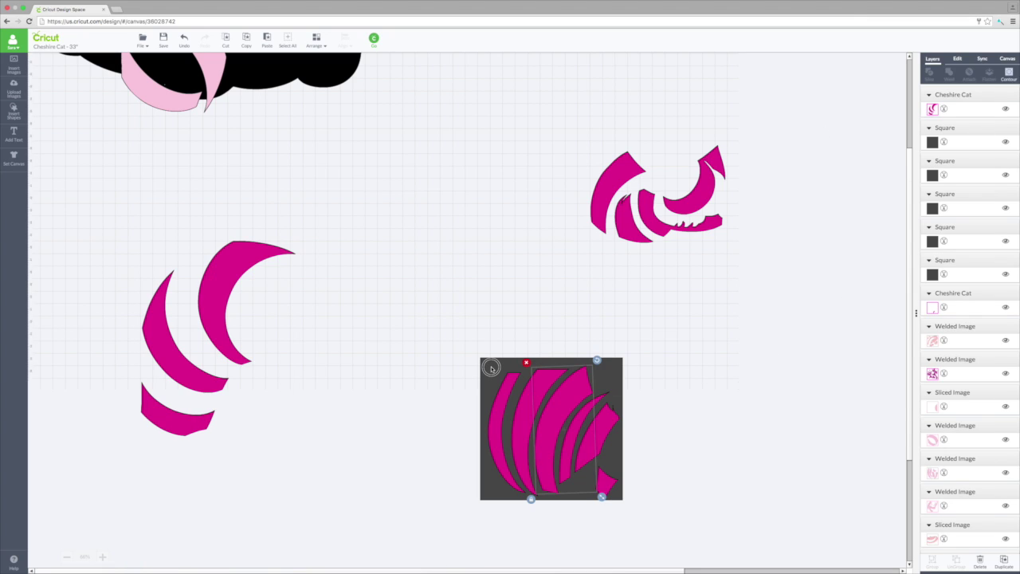
{"action": "left_click", "coordinate": [709, 356]}
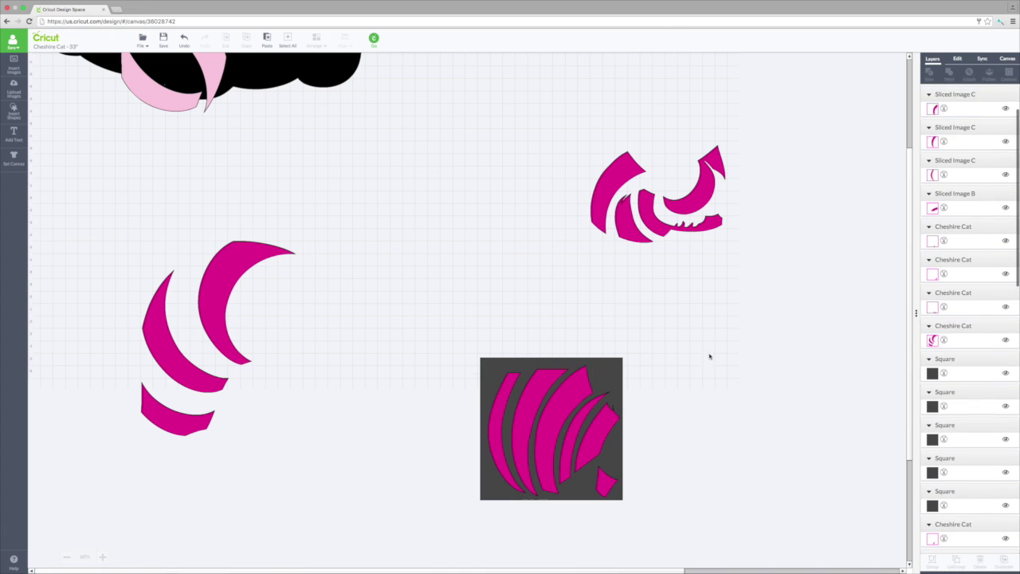
{"action": "left_click", "coordinate": [614, 369]}
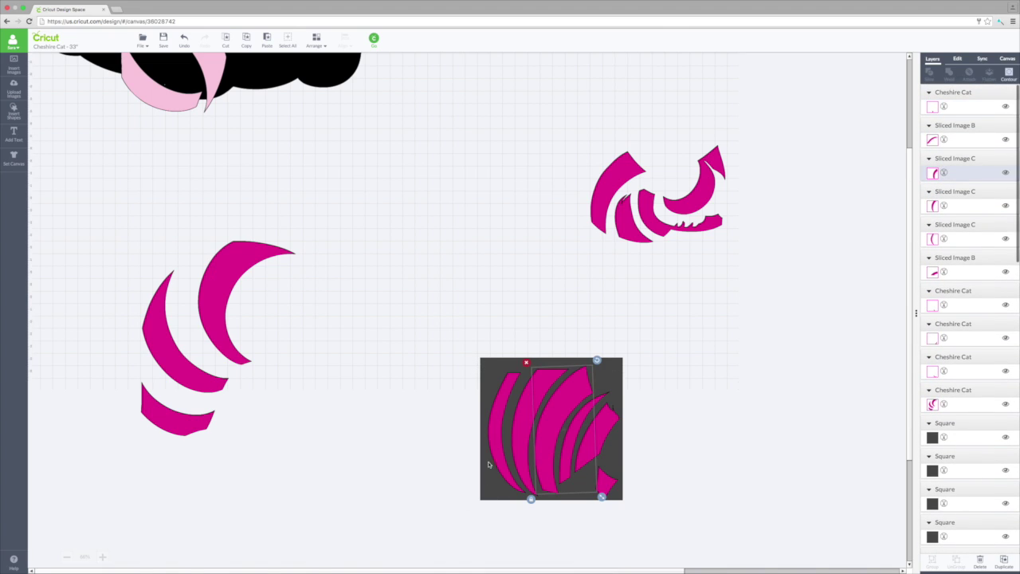
Hide the dark square behind the nested magenta stripes and group the six stripe pieces
{"action": "left_click", "coordinate": [698, 308]}
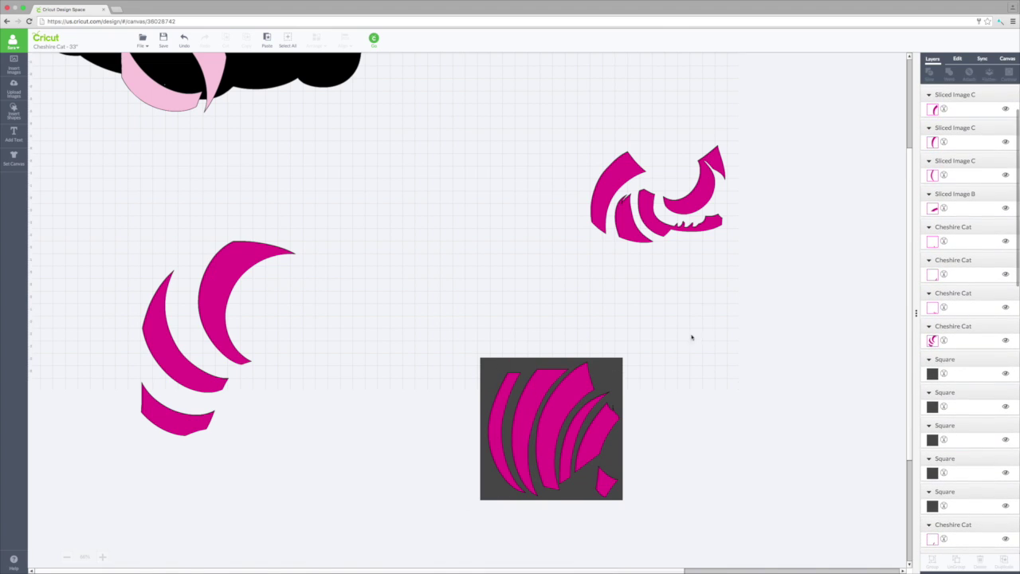
{"action": "left_click", "coordinate": [1005, 374]}
{"action": "left_click", "coordinate": [451, 527]}
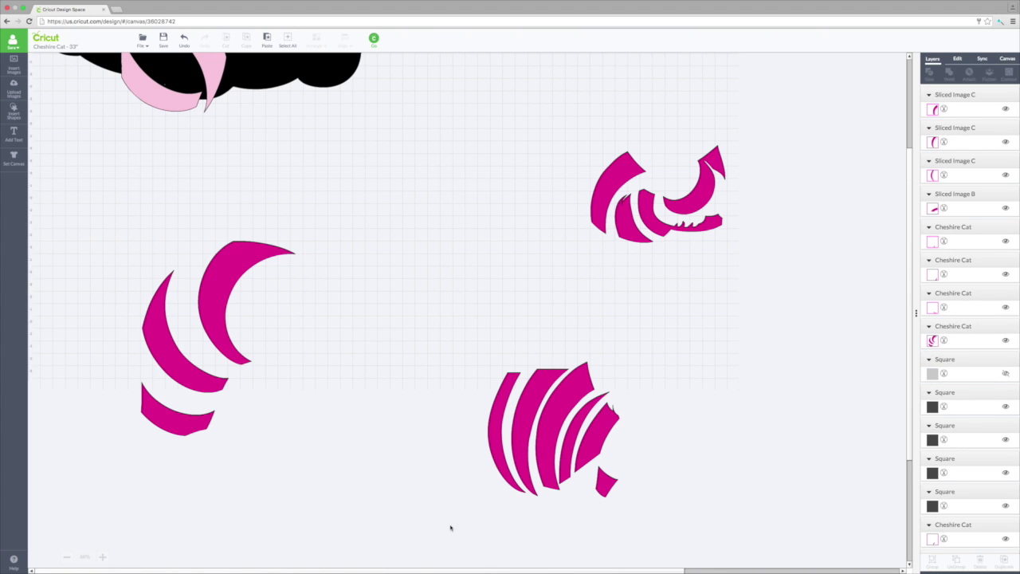
{"action": "left_click_drag", "start_coordinate": [452, 533], "coordinate": [658, 328]}
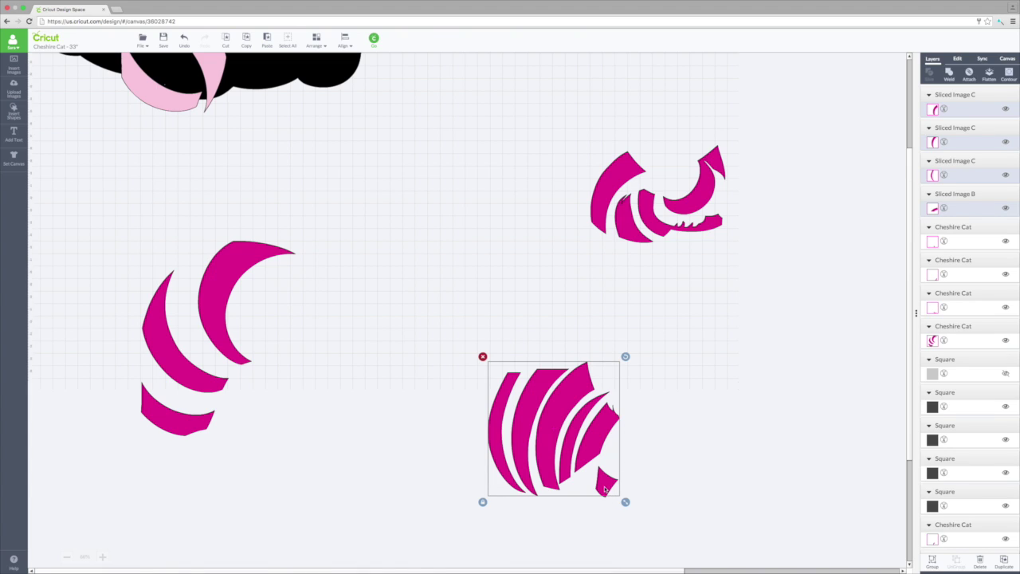
{"action": "right_click", "coordinate": [611, 411]}
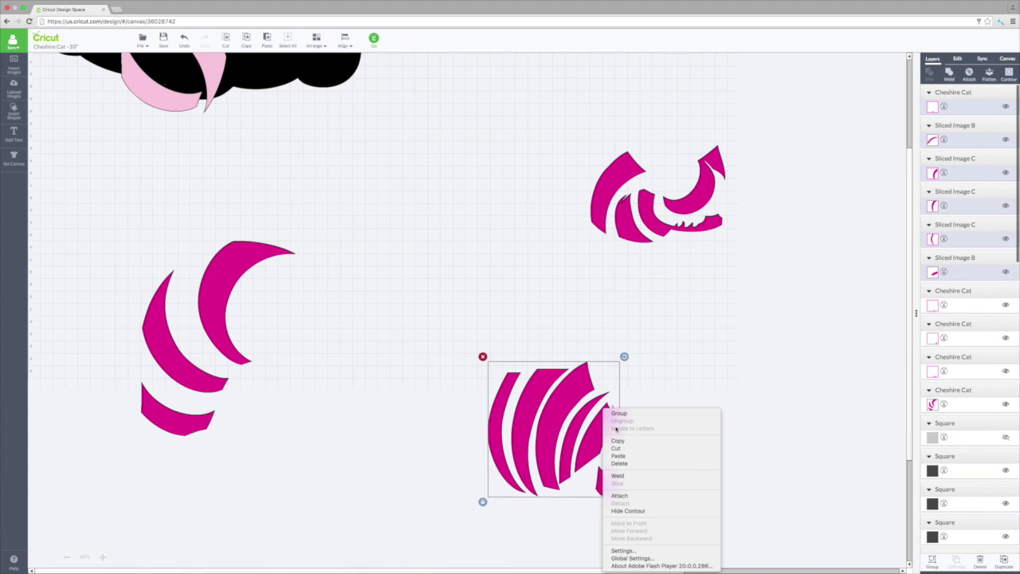
{"action": "left_click", "coordinate": [619, 413]}
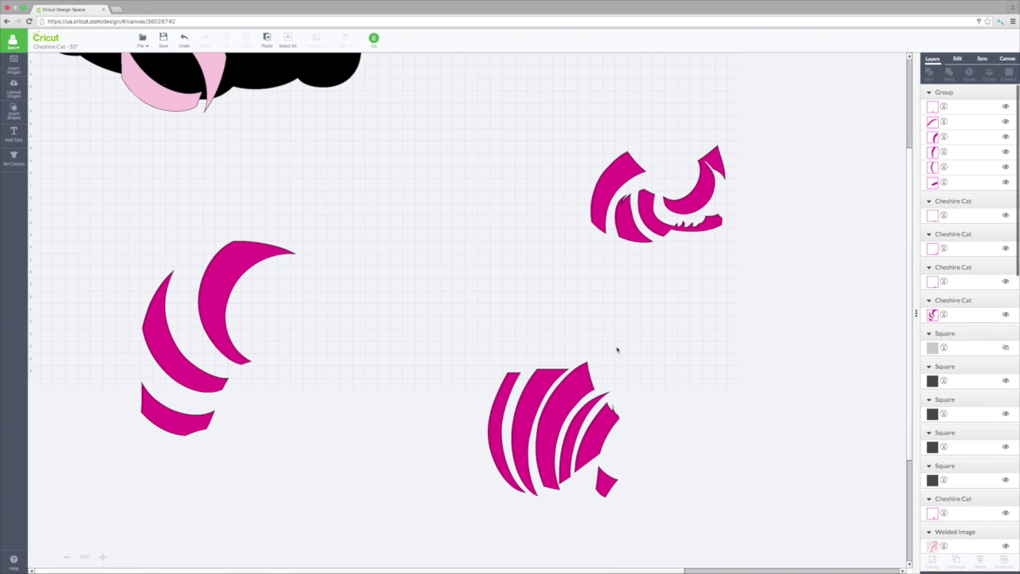
Weld the grouped stripes into one image and place it just below the cat's chin
{"action": "left_click_drag", "start_coordinate": [579, 377], "coordinate": [562, 356]}
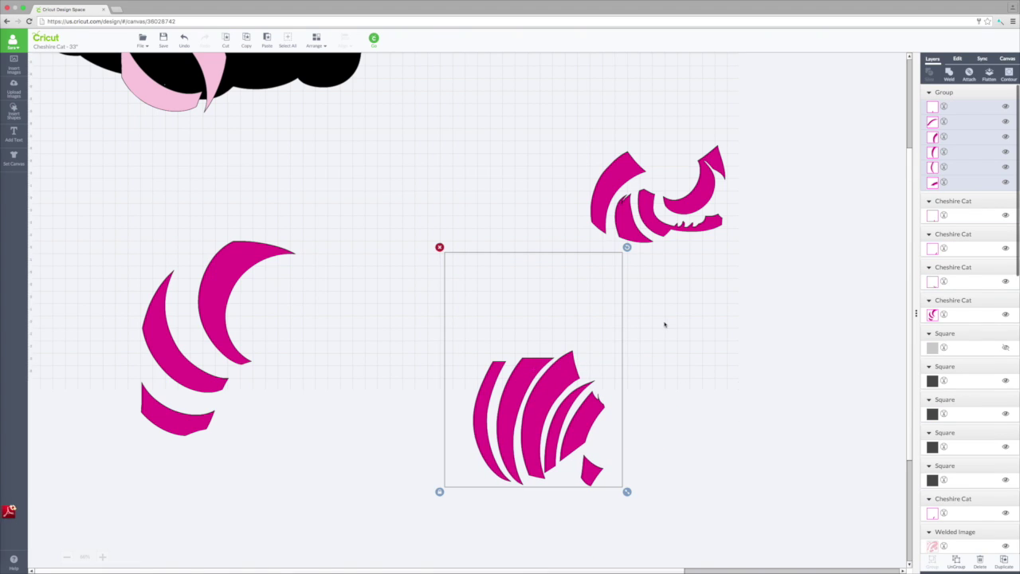
{"action": "left_click", "coordinate": [949, 72]}
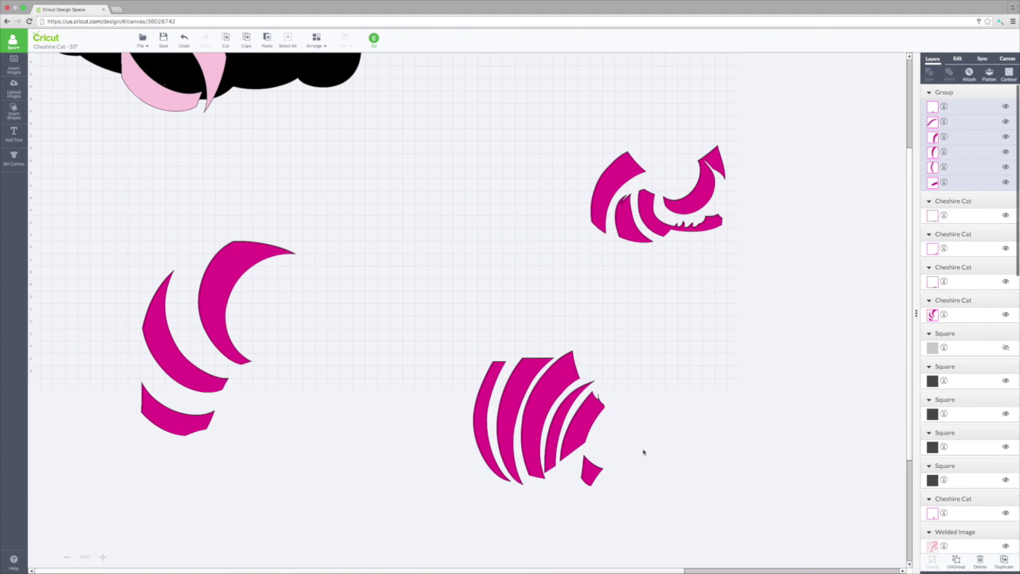
{"action": "left_click", "coordinate": [590, 438]}
{"action": "left_click_drag", "start_coordinate": [590, 428], "coordinate": [385, 167]}
{"action": "left_click", "coordinate": [472, 319]}
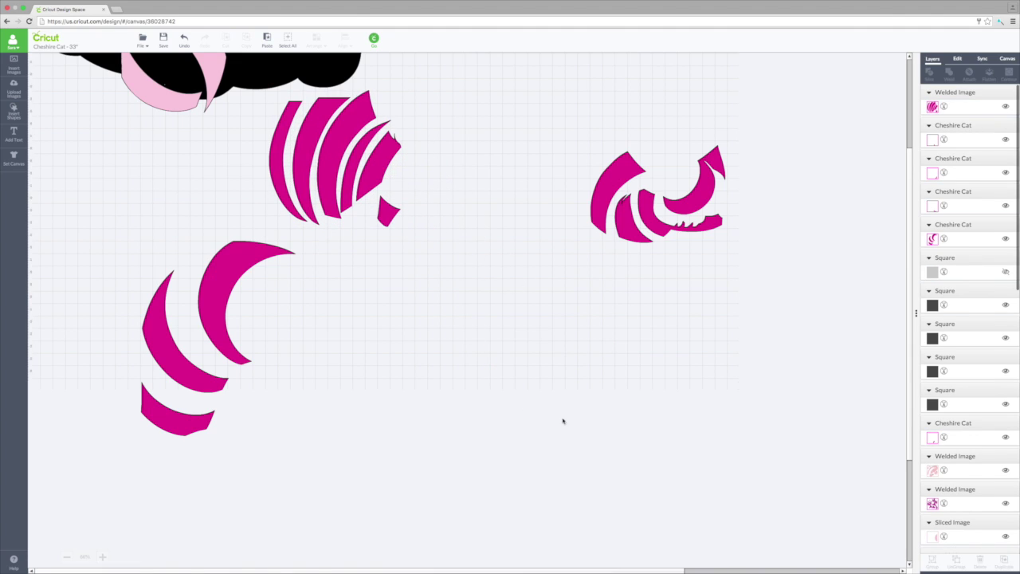
Move the three-stripe magenta image to open canvas and paste two copies, one on each side of it
{"action": "left_click_drag", "start_coordinate": [218, 299], "coordinate": [478, 348]}
{"action": "left_click", "coordinate": [247, 40]}
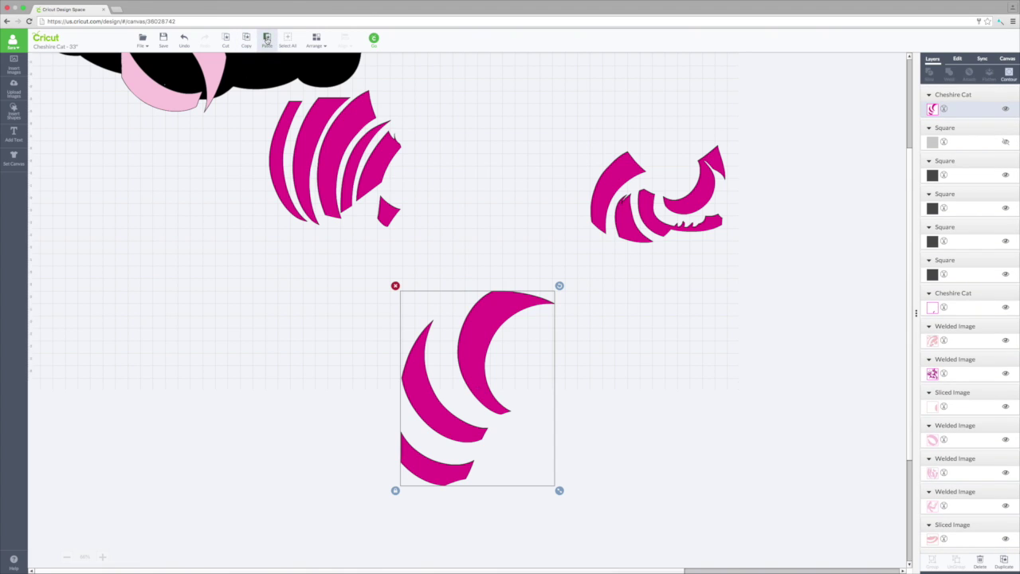
{"action": "left_click", "coordinate": [267, 40]}
{"action": "left_click_drag", "start_coordinate": [476, 363], "coordinate": [310, 356]}
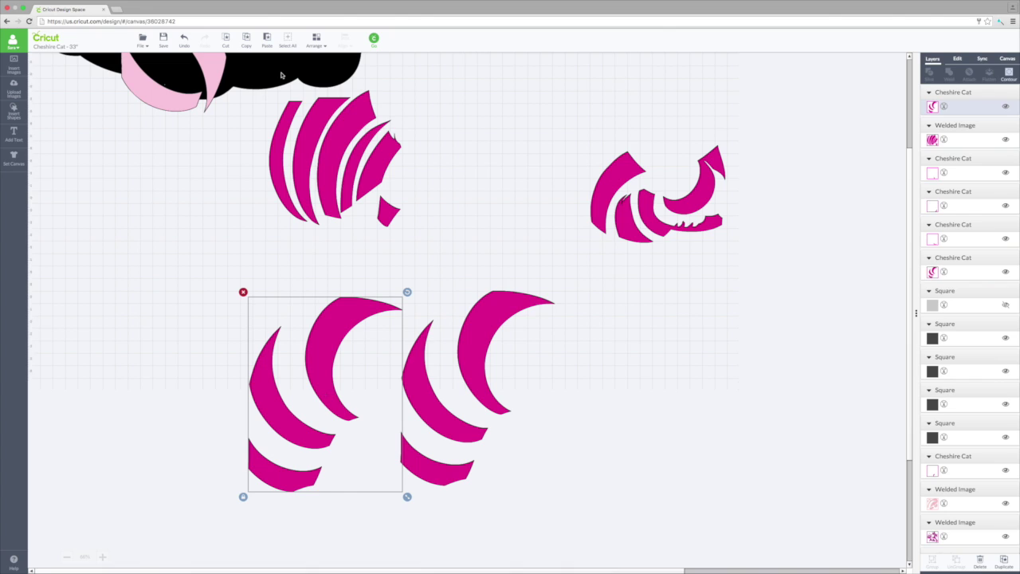
{"action": "left_click", "coordinate": [268, 40]}
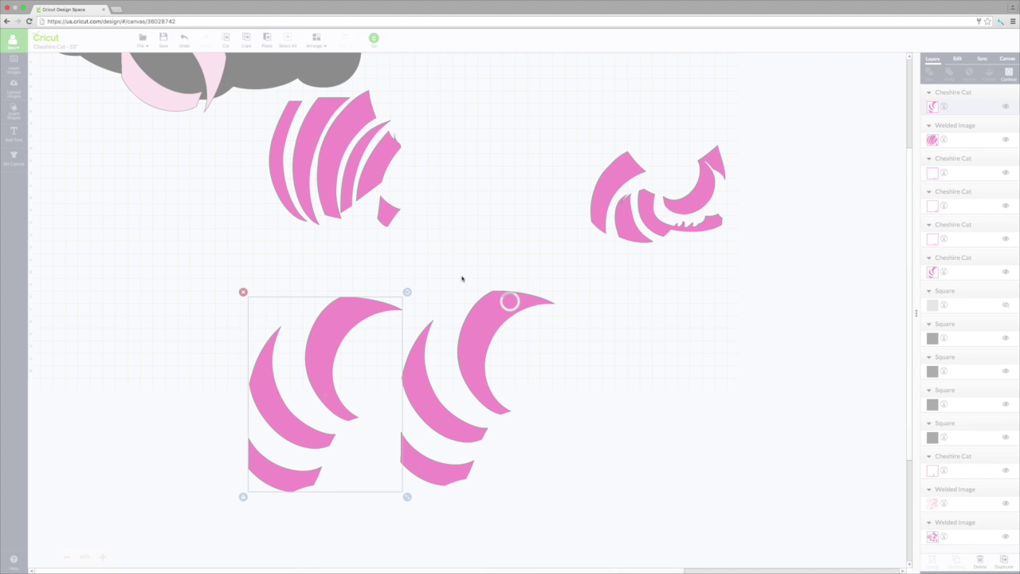
{"action": "left_click_drag", "start_coordinate": [497, 347], "coordinate": [615, 368]}
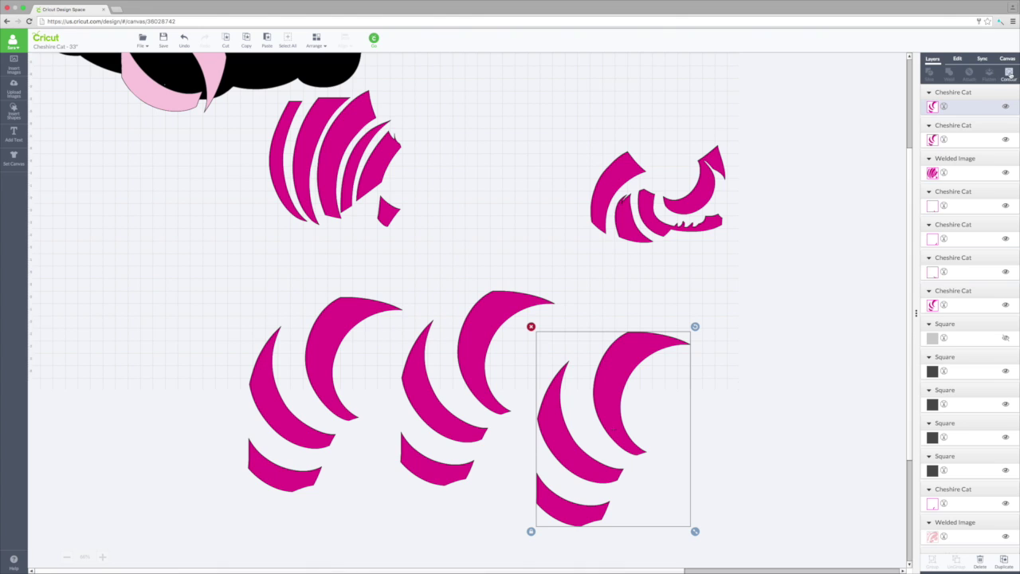
Contour the rightmost copy down to the large upper crescent and the central one down to its middle stripe
{"action": "left_click", "coordinate": [1008, 72]}
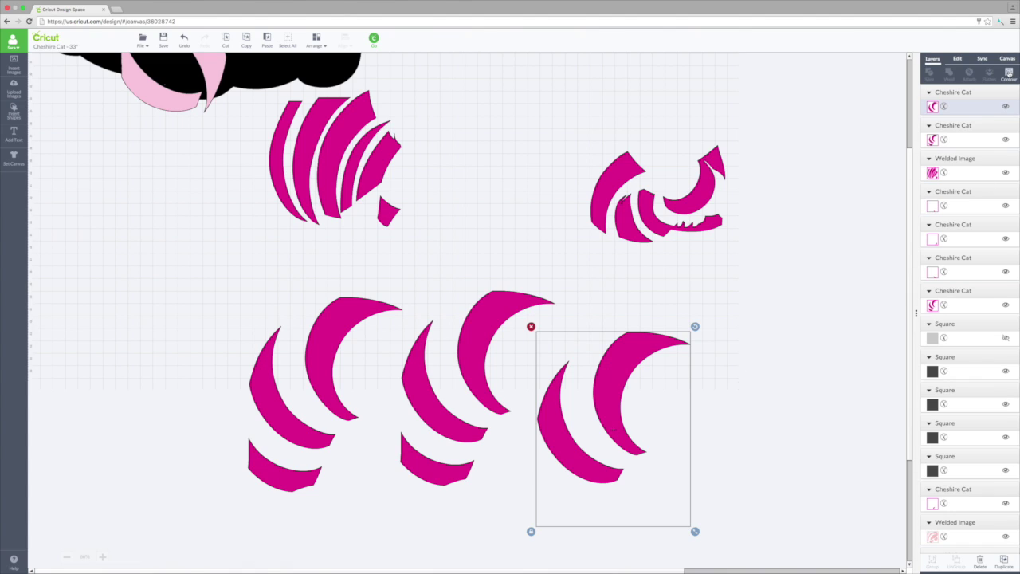
{"action": "left_click", "coordinate": [1008, 72]}
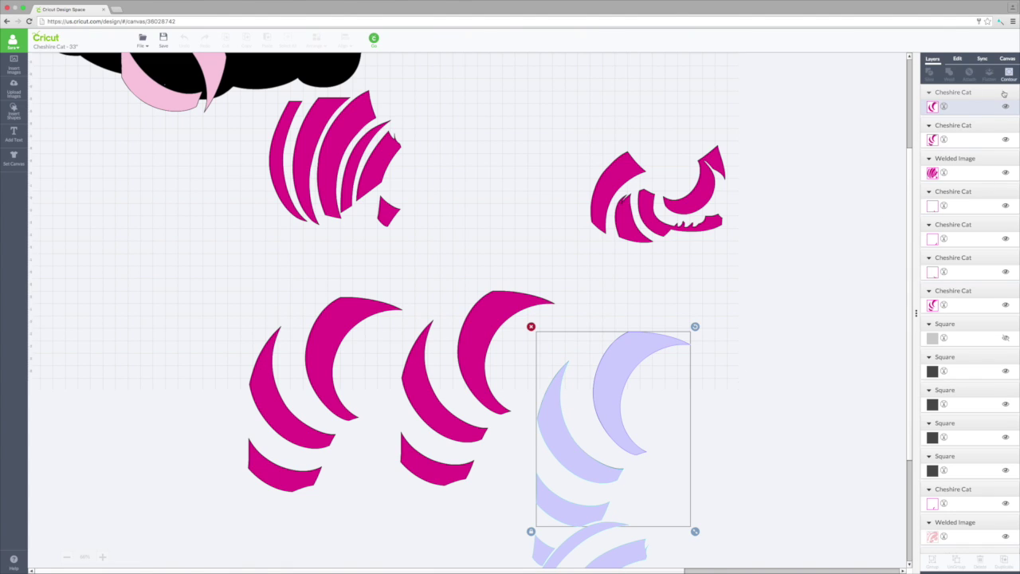
{"action": "left_click", "coordinate": [794, 384]}
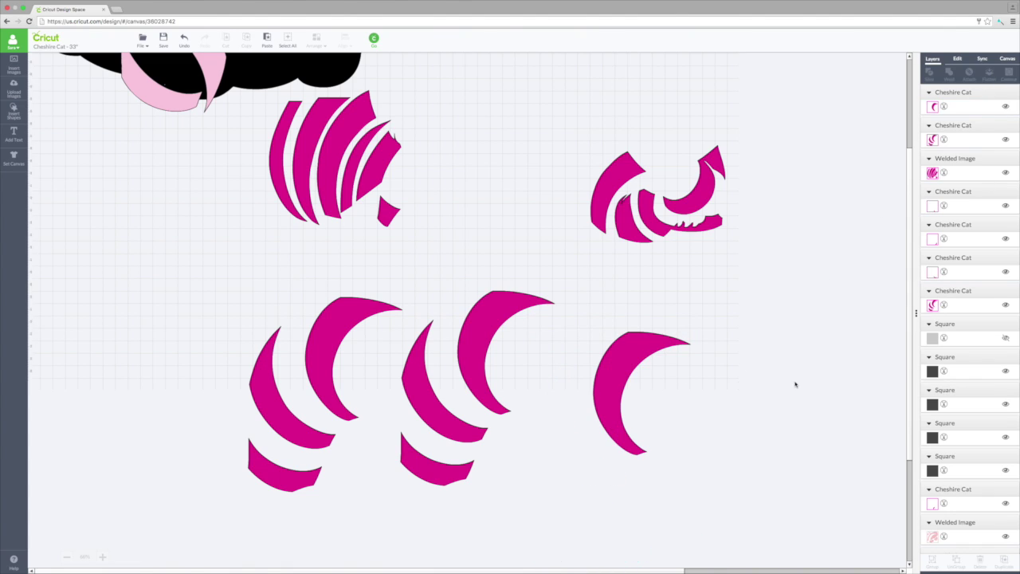
{"action": "left_click", "coordinate": [473, 359]}
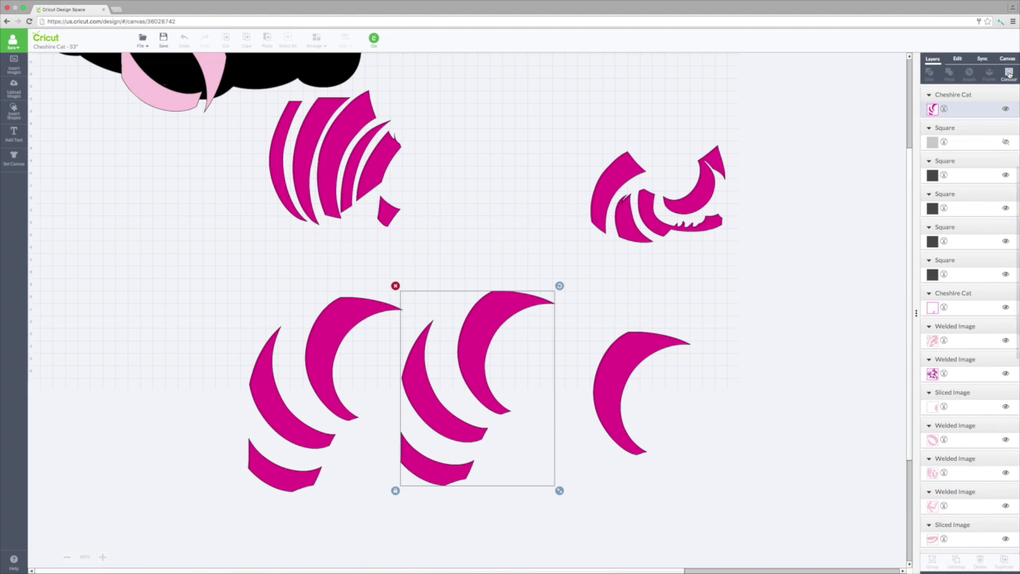
{"action": "left_click", "coordinate": [1008, 73]}
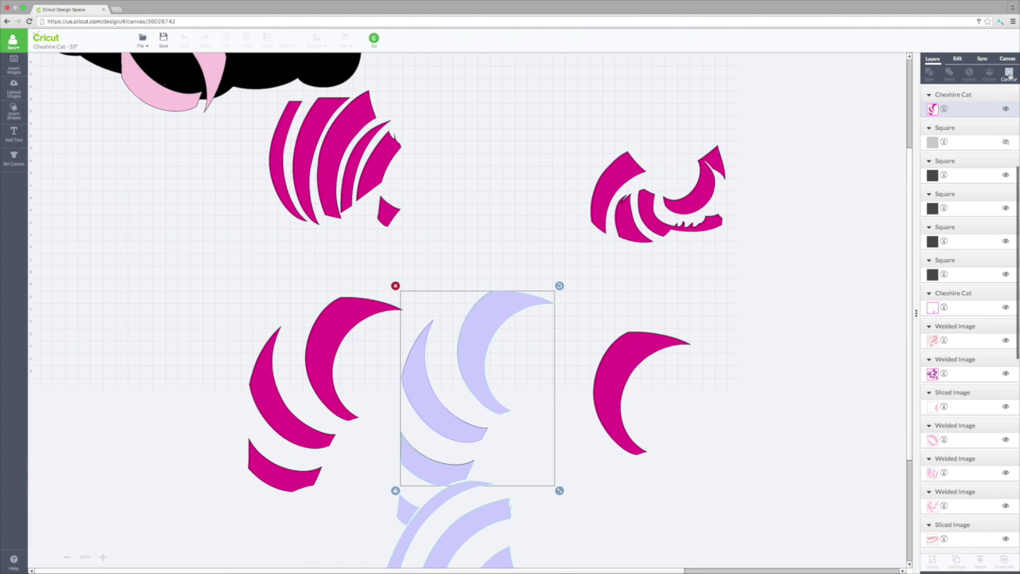
{"action": "left_click", "coordinate": [1009, 75]}
Contour the leftmost copy down to the short bottom stripe and move the large crescent beside the middle stripe
{"action": "left_click", "coordinate": [328, 331]}
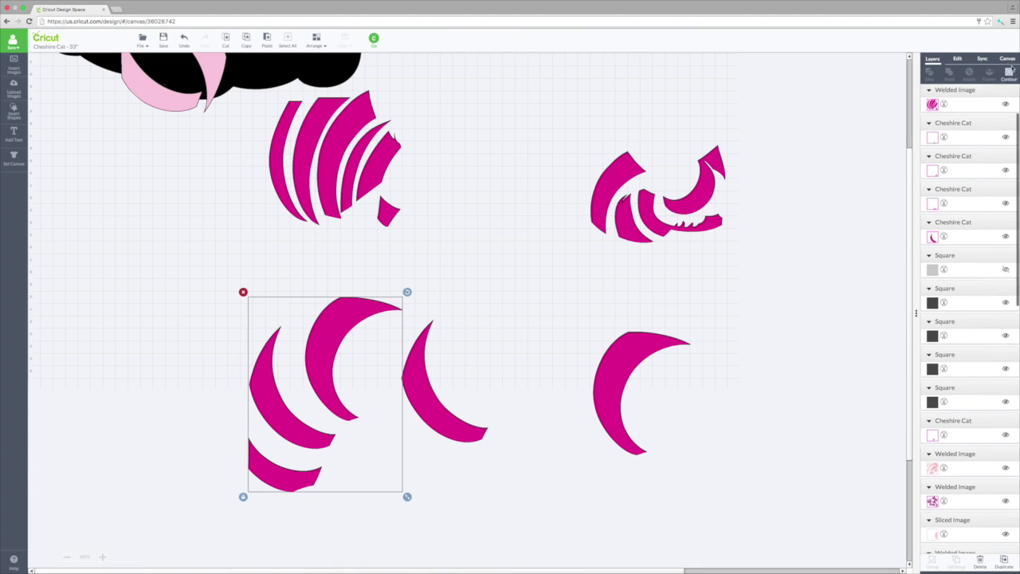
{"action": "left_click", "coordinate": [1008, 74]}
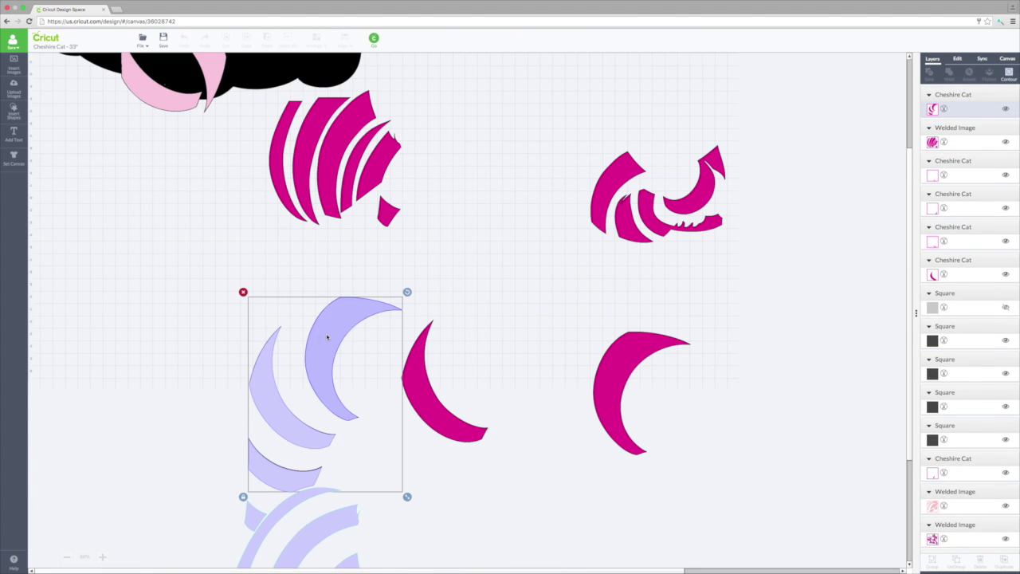
{"action": "left_click", "coordinate": [1010, 76]}
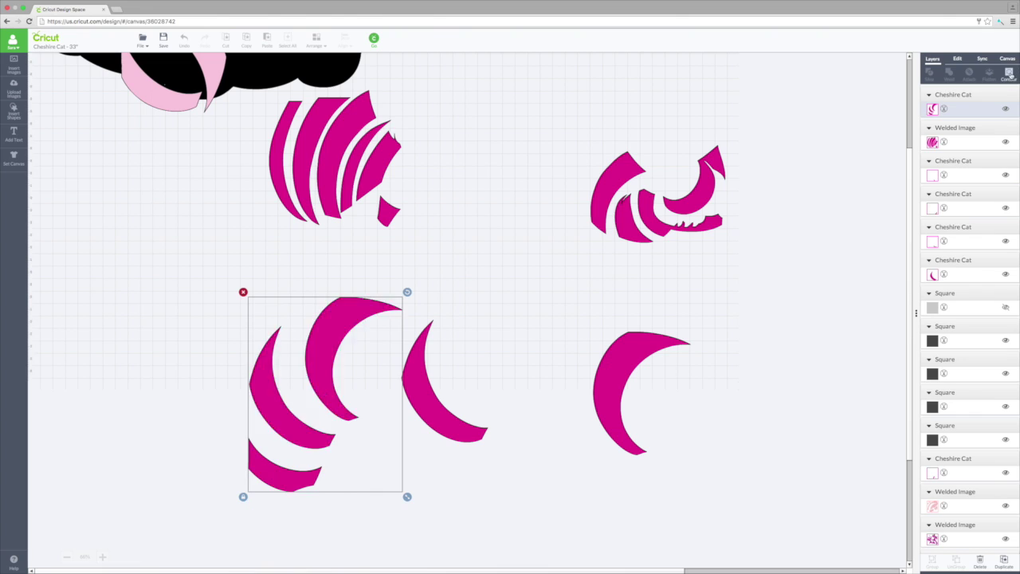
{"action": "left_click", "coordinate": [483, 344]}
{"action": "left_click_drag", "start_coordinate": [615, 382], "coordinate": [471, 315]}
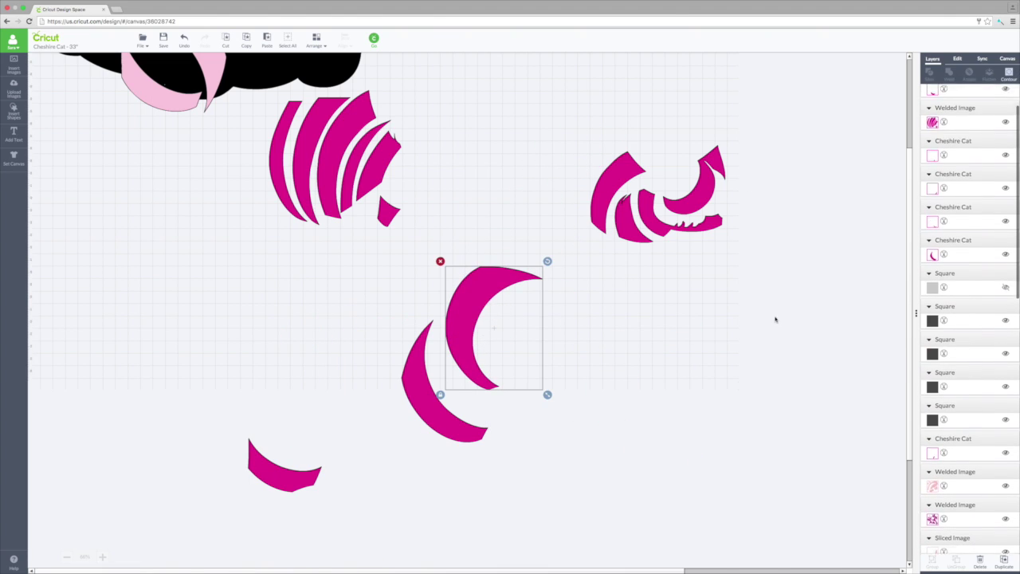
Place a dark square over the small cluster of magenta stripes and send it to the back
{"action": "left_click_drag", "start_coordinate": [909, 268], "coordinate": [908, 210]}
{"action": "left_click_drag", "start_coordinate": [815, 149], "coordinate": [673, 454]}
{"action": "left_click", "coordinate": [320, 45]}
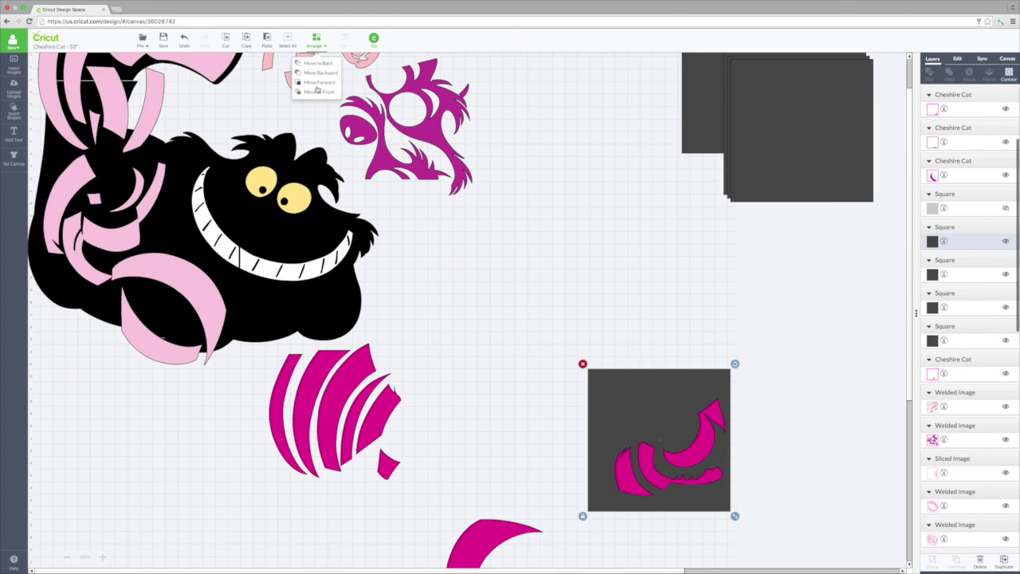
{"action": "left_click", "coordinate": [318, 63]}
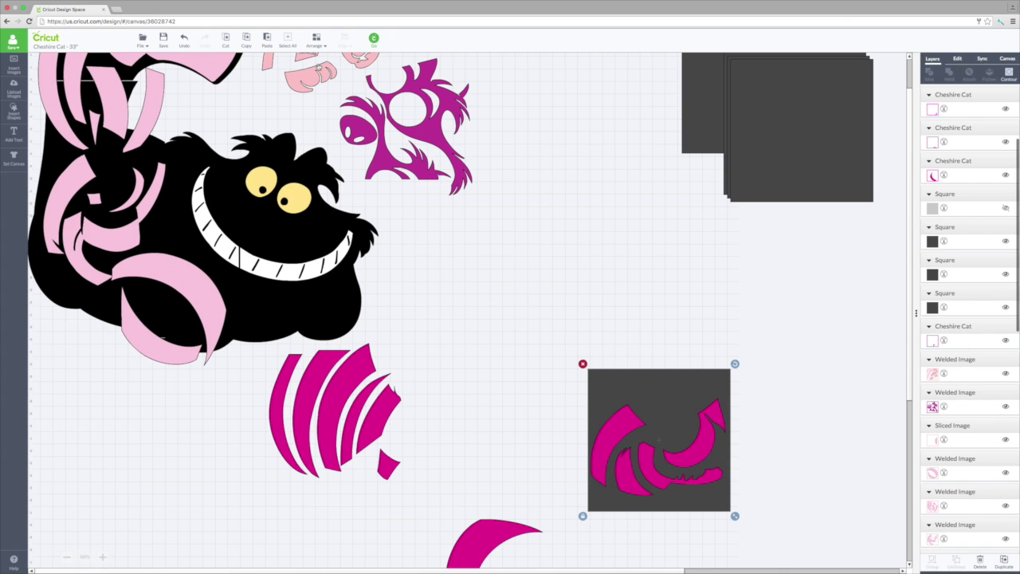
{"action": "left_click", "coordinate": [802, 342]}
Nudge the dark square upward, then rotate the short curved stripe and fit it above the cluster inside that square
{"action": "scroll", "coordinate": [893, 316], "scroll_direction": "down", "scroll_amount": 5}
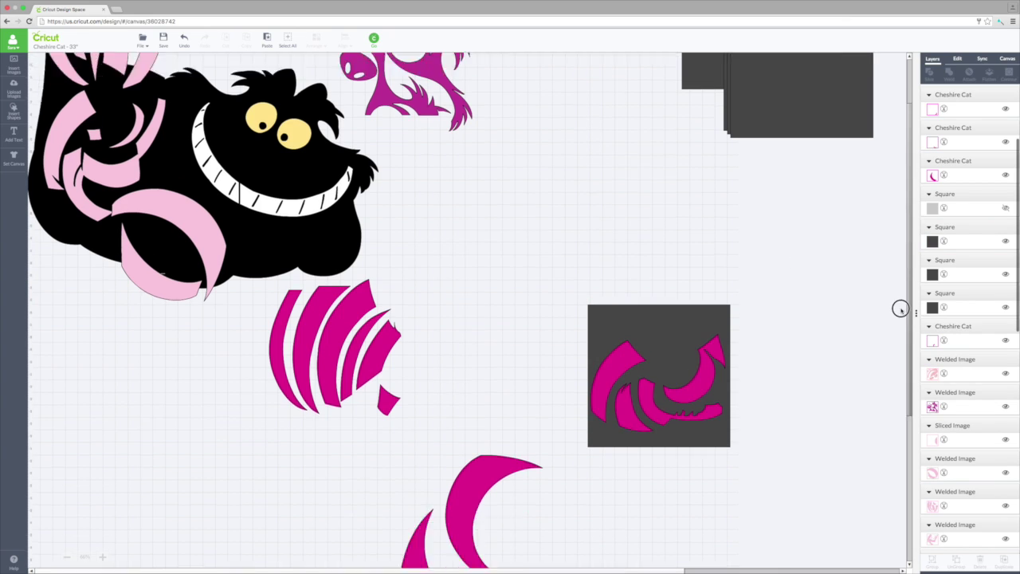
{"action": "scroll", "coordinate": [893, 316], "scroll_direction": "up", "scroll_amount": 2}
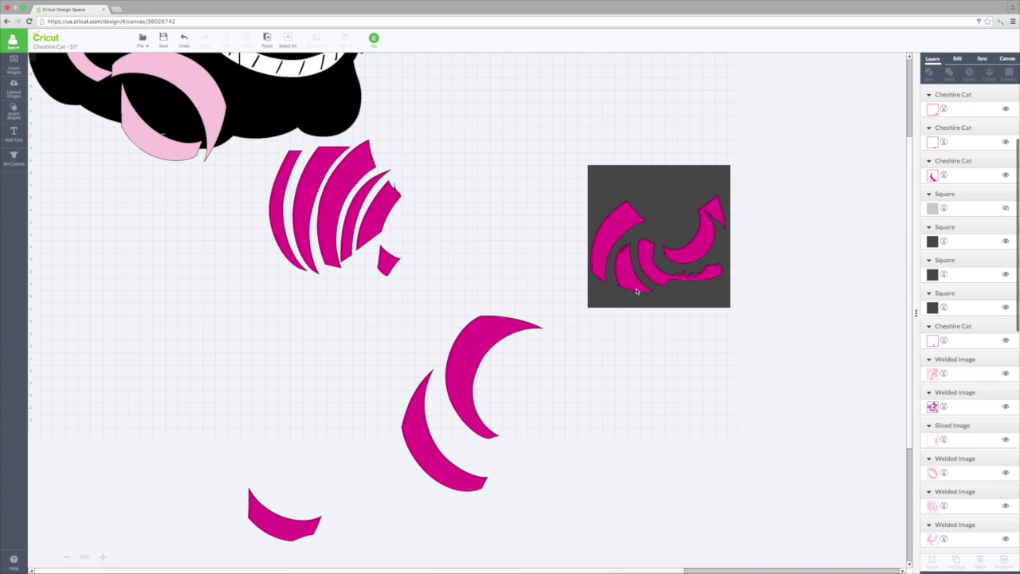
{"action": "left_click_drag", "start_coordinate": [716, 305], "coordinate": [716, 291]}
{"action": "left_click_drag", "start_coordinate": [259, 504], "coordinate": [508, 165]}
{"action": "left_click_drag", "start_coordinate": [580, 144], "coordinate": [512, 209]}
{"action": "left_click_drag", "start_coordinate": [536, 165], "coordinate": [630, 190]}
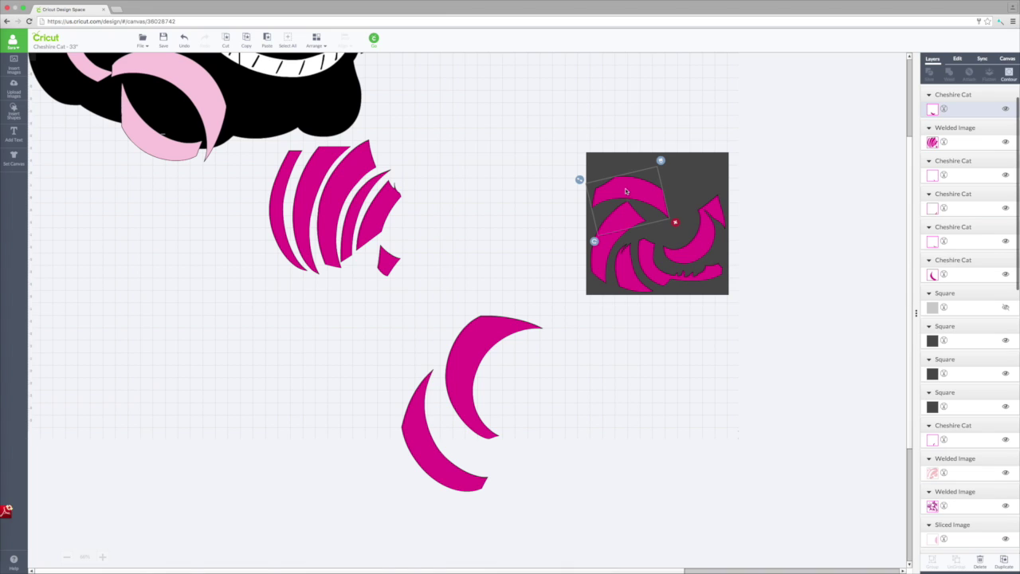
Place another dark square behind the two remaining crescents and nest the narrower crescent in its lower corner
{"action": "left_click_drag", "start_coordinate": [444, 470], "coordinate": [452, 434]}
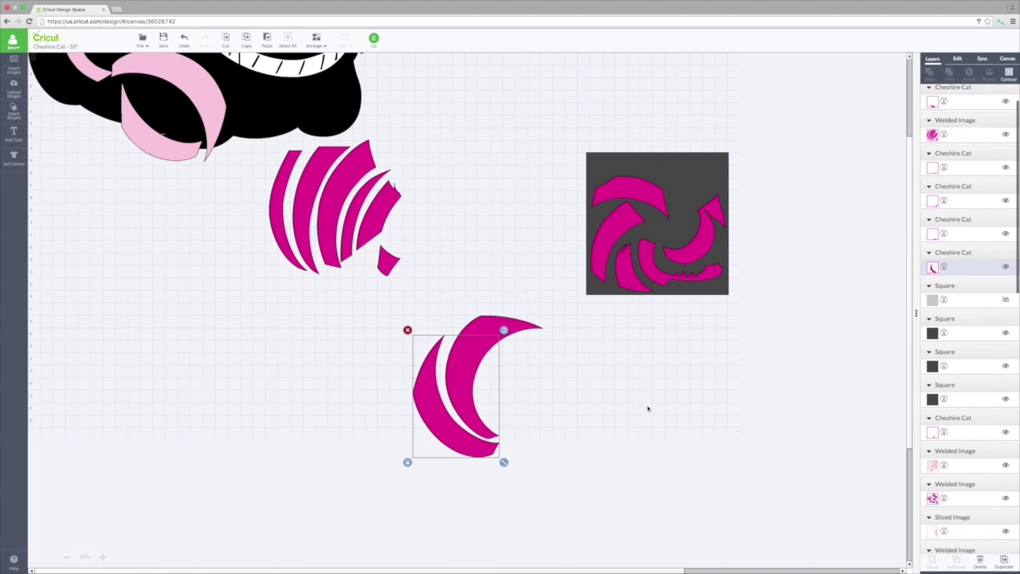
{"action": "left_click_drag", "start_coordinate": [909, 222], "coordinate": [510, 507]}
{"action": "left_click_drag", "start_coordinate": [913, 247], "coordinate": [824, 270]}
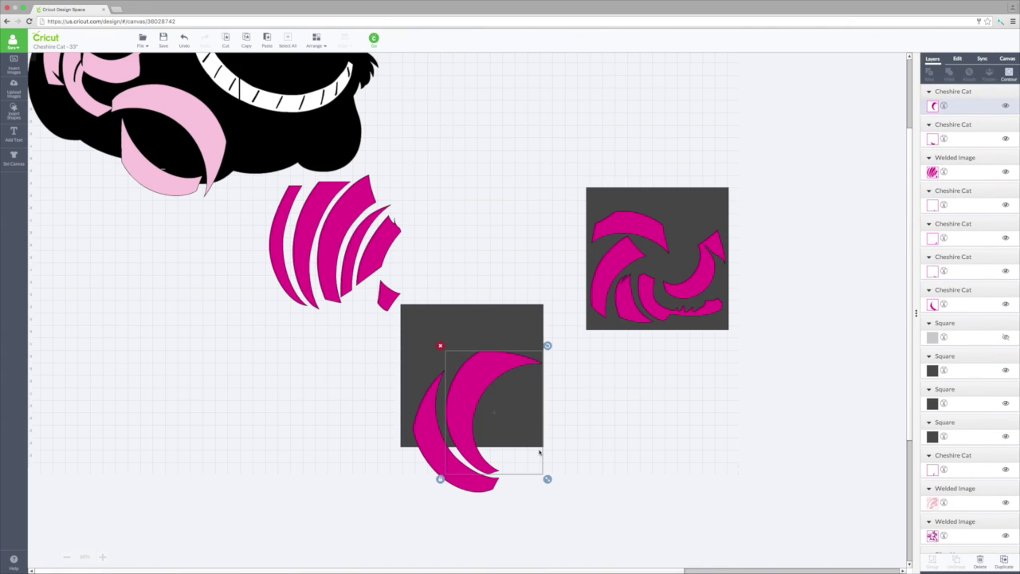
{"action": "left_click_drag", "start_coordinate": [403, 446], "coordinate": [403, 431]}
{"action": "left_click_drag", "start_coordinate": [406, 334], "coordinate": [408, 374]}
{"action": "left_click_drag", "start_coordinate": [448, 467], "coordinate": [433, 457]}
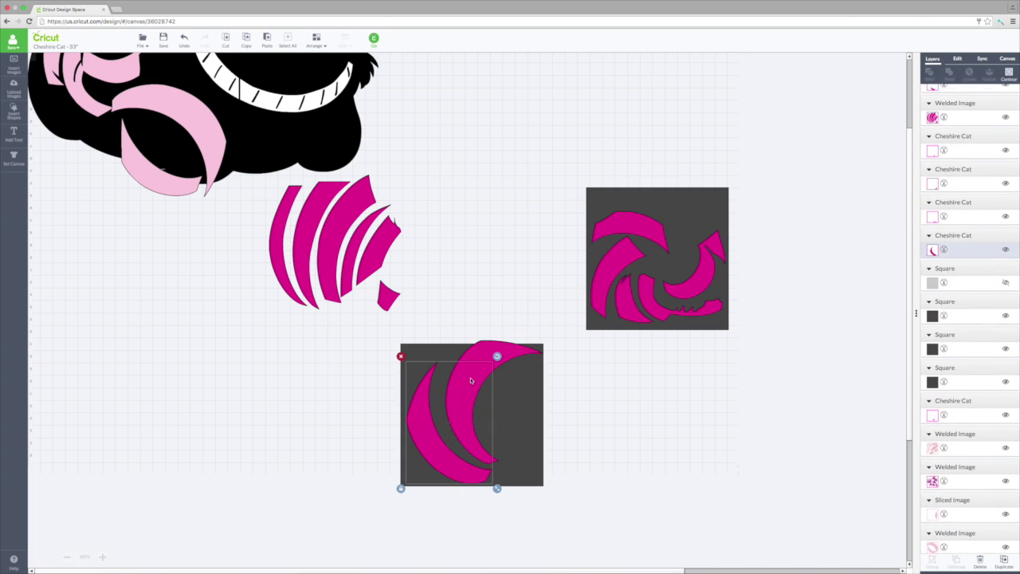
Rotate the large crescent upright and position it beside the narrower one so both fit inside the dark square
{"action": "left_click", "coordinate": [504, 349]}
{"action": "left_click_drag", "start_coordinate": [504, 349], "coordinate": [519, 327]}
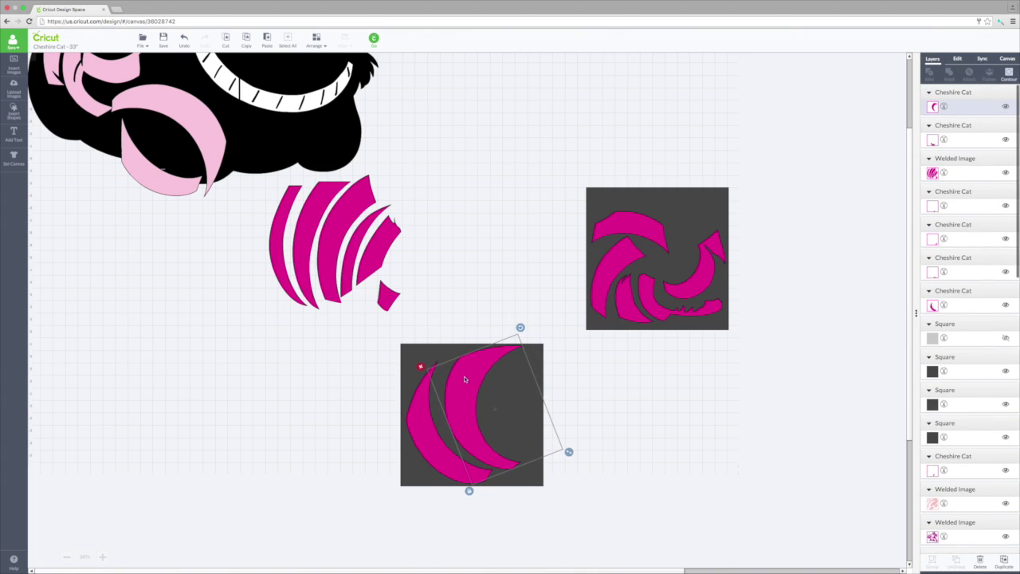
{"action": "left_click_drag", "start_coordinate": [464, 420], "coordinate": [421, 436]}
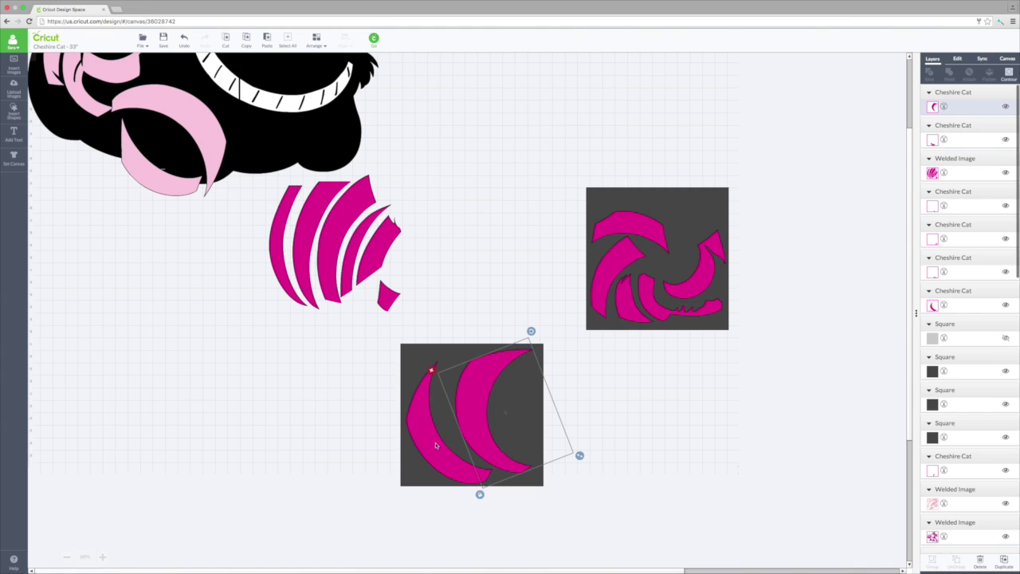
{"action": "left_click", "coordinate": [659, 427]}
{"action": "left_click", "coordinate": [413, 354]}
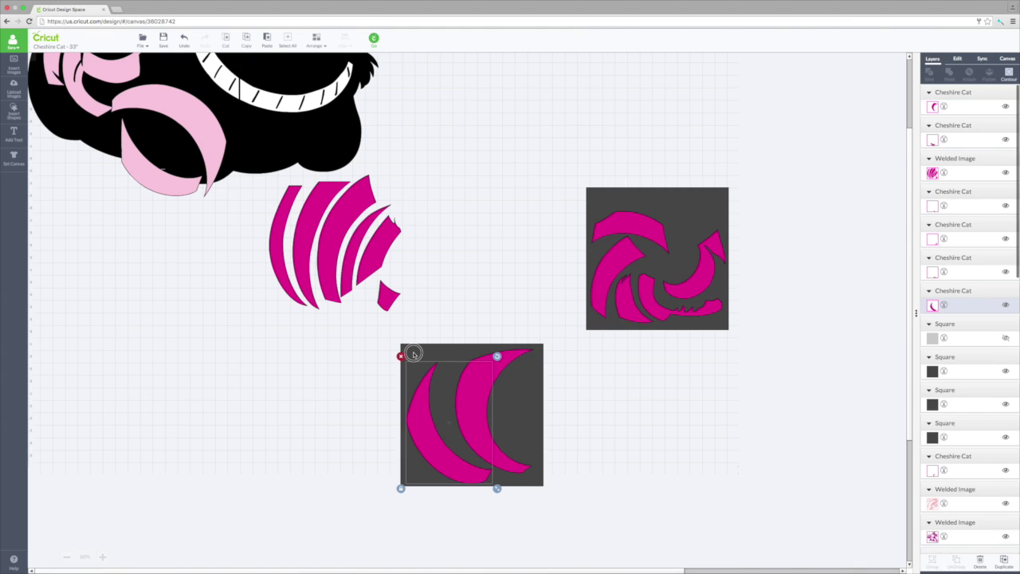
Hide the dark square behind the two nested crescents
{"action": "scroll", "coordinate": [1004, 205], "scroll_direction": "down", "scroll_amount": 5}
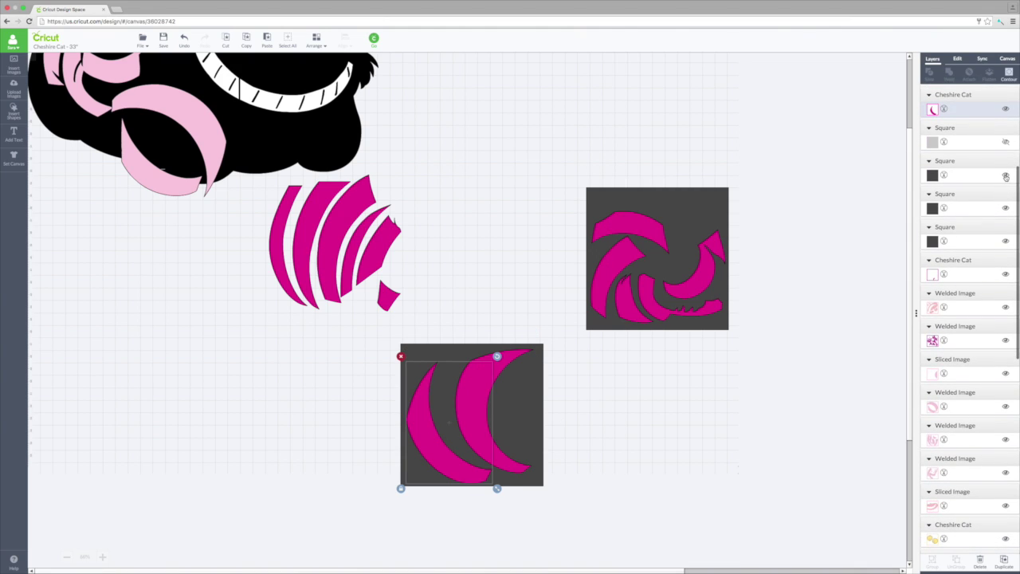
{"action": "left_click", "coordinate": [1005, 176]}
{"action": "left_click_drag", "start_coordinate": [394, 488], "coordinate": [542, 330]}
{"action": "left_click", "coordinate": [470, 403]}
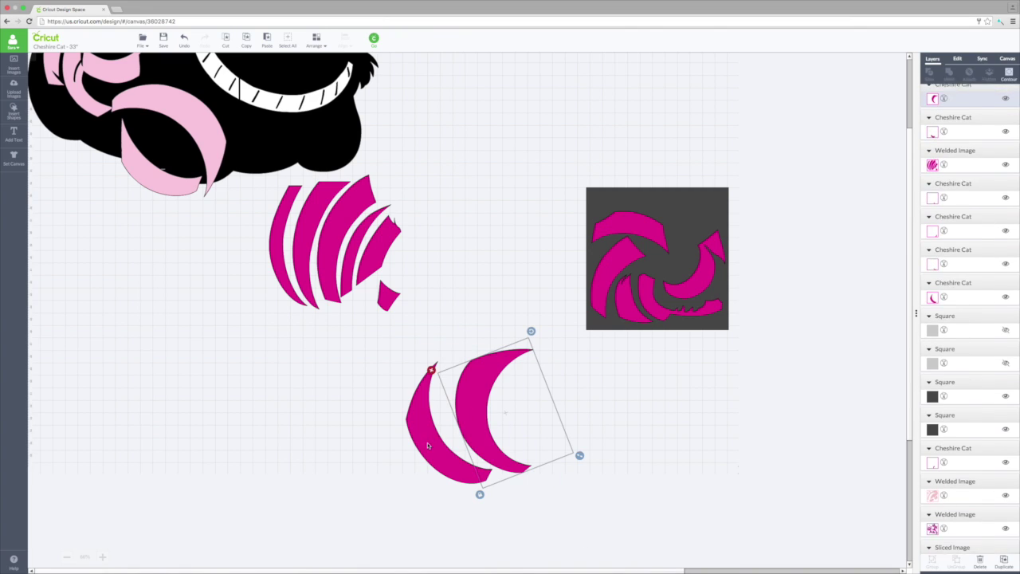
{"action": "left_click", "coordinate": [395, 489]}
{"action": "left_click", "coordinate": [453, 481]}
{"action": "left_click", "coordinate": [519, 494]}
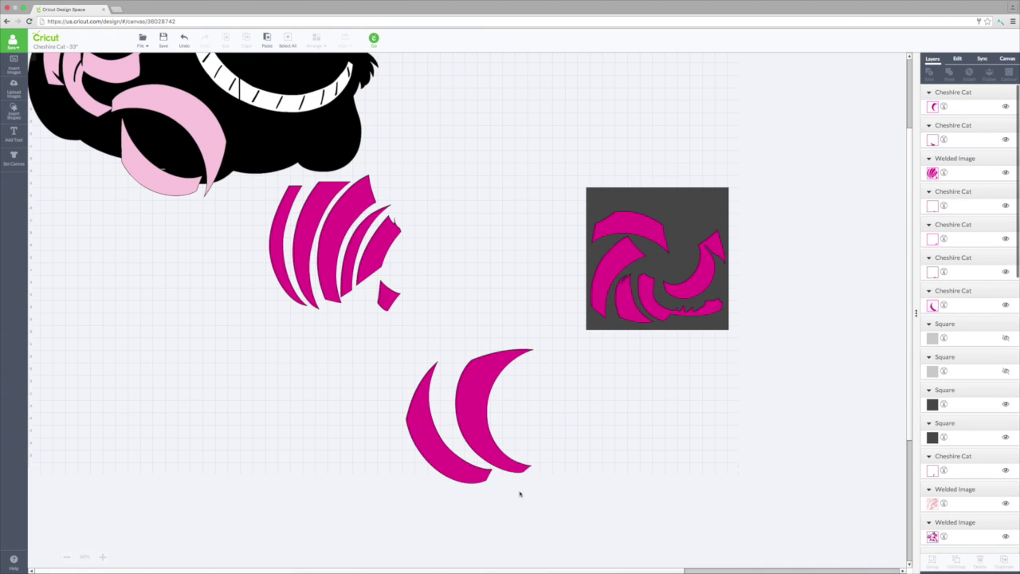
Move the large crescent closer to the narrower crescent so the pair nests more tightly
{"action": "left_click", "coordinate": [470, 481]}
{"action": "left_click_drag", "start_coordinate": [476, 488], "coordinate": [423, 457]}
{"action": "left_click", "coordinate": [614, 498]}
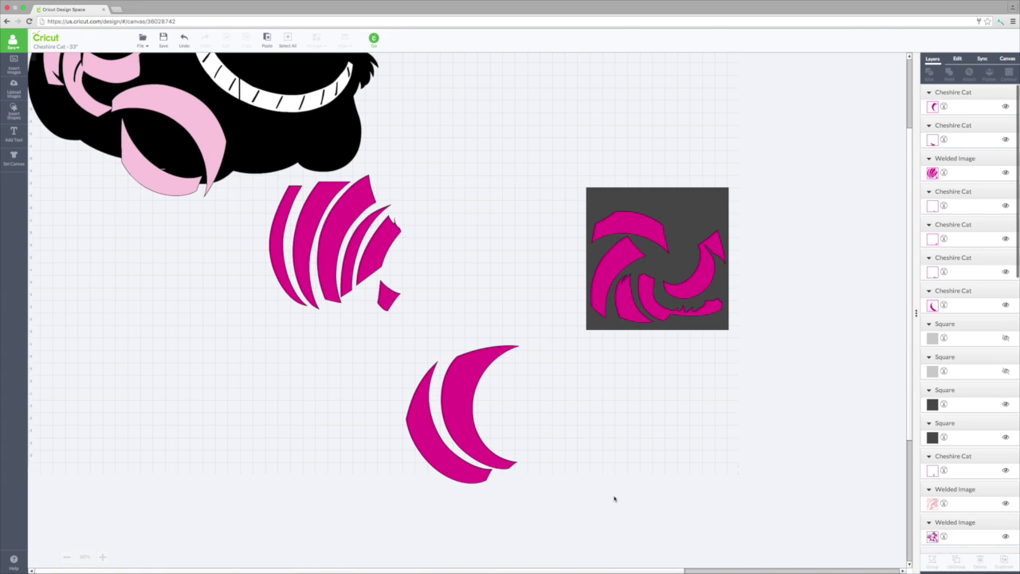
Group the two closely nested crescents and weld them into one image
{"action": "left_click_drag", "start_coordinate": [474, 333], "coordinate": [560, 514]}
{"action": "scroll", "coordinate": [560, 513], "scroll_direction": "down", "scroll_amount": 3}
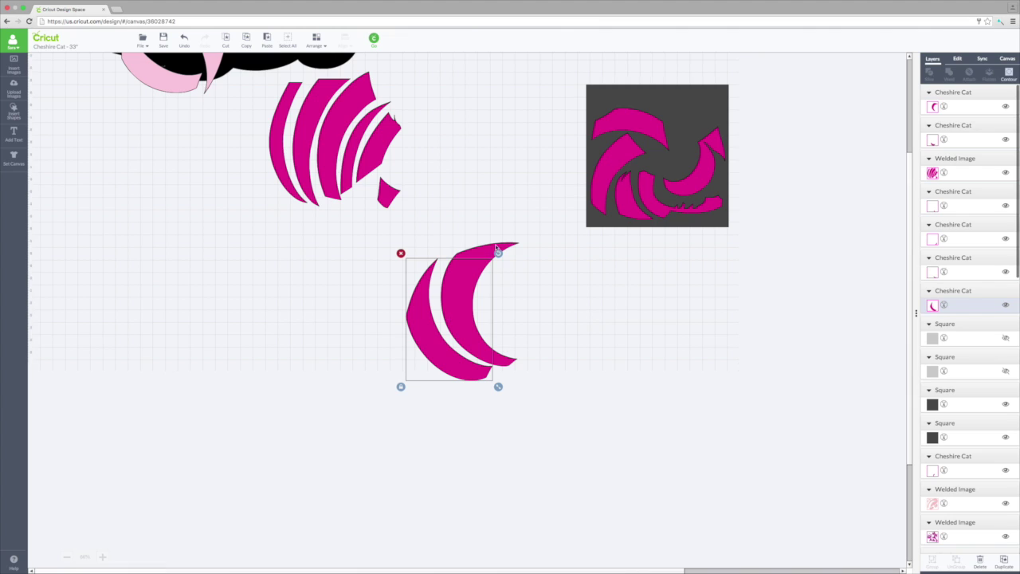
{"action": "left_click", "coordinate": [496, 247], "text": "shift"}
{"action": "right_click", "coordinate": [468, 278]}
{"action": "left_click", "coordinate": [481, 281]}
{"action": "left_click", "coordinate": [941, 93]}
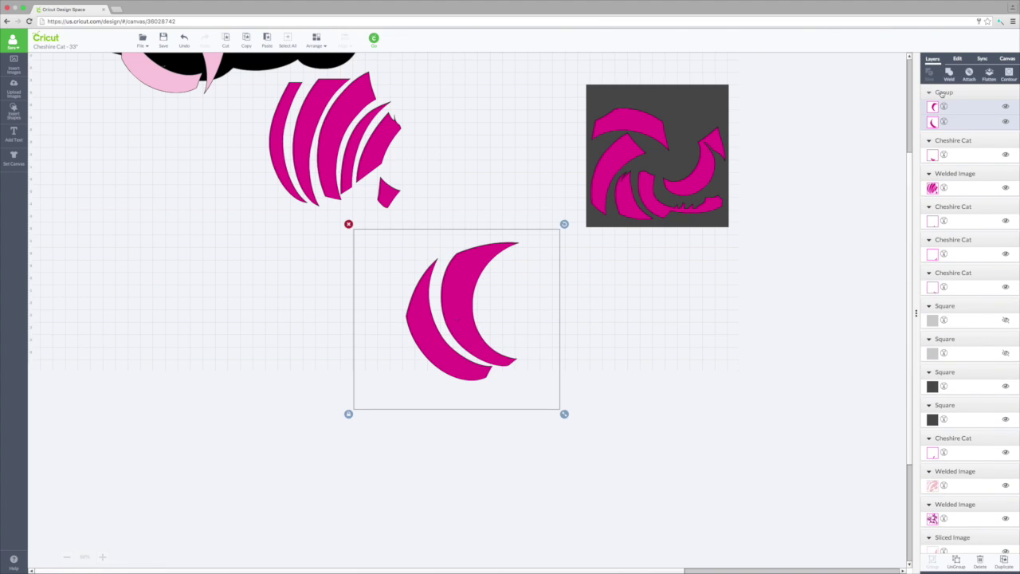
{"action": "left_click", "coordinate": [948, 74]}
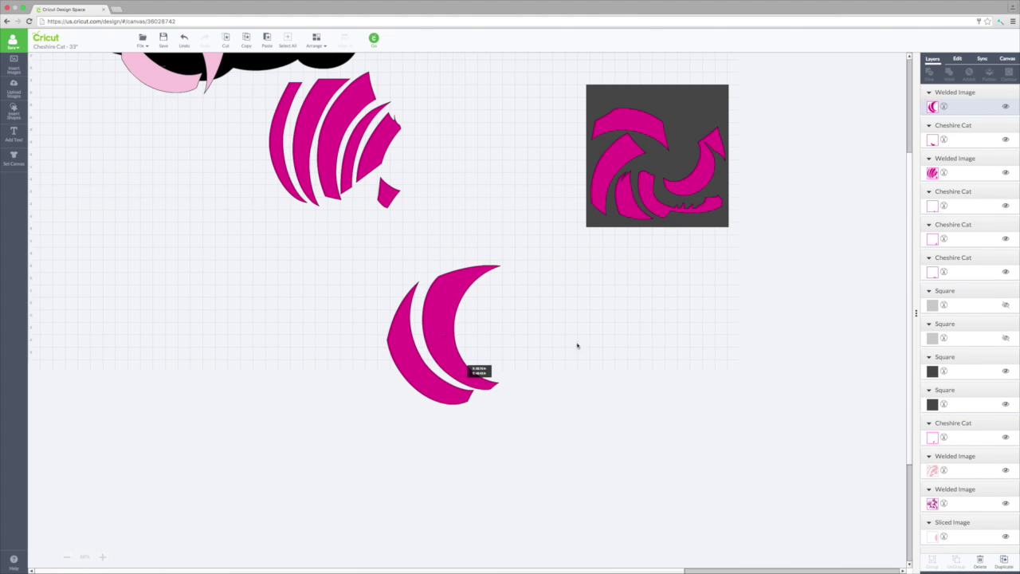
Move the welded crescents up into the open space above the dark square holding the nested stripe cluster
{"action": "left_click_drag", "start_coordinate": [908, 271], "coordinate": [911, 222]}
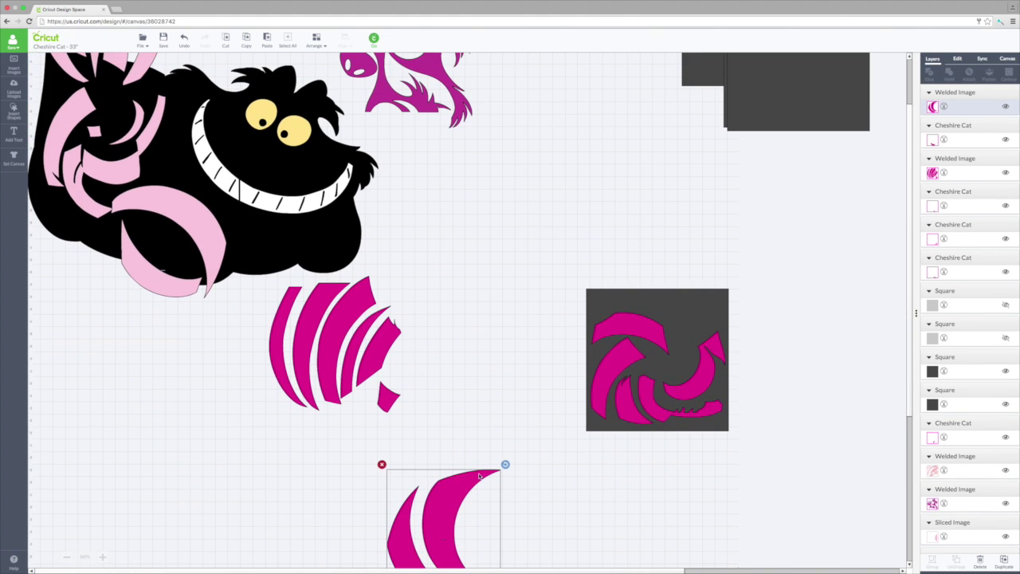
{"action": "left_click_drag", "start_coordinate": [443, 490], "coordinate": [638, 156]}
{"action": "scroll", "coordinate": [911, 262], "scroll_direction": "up", "scroll_amount": 5}
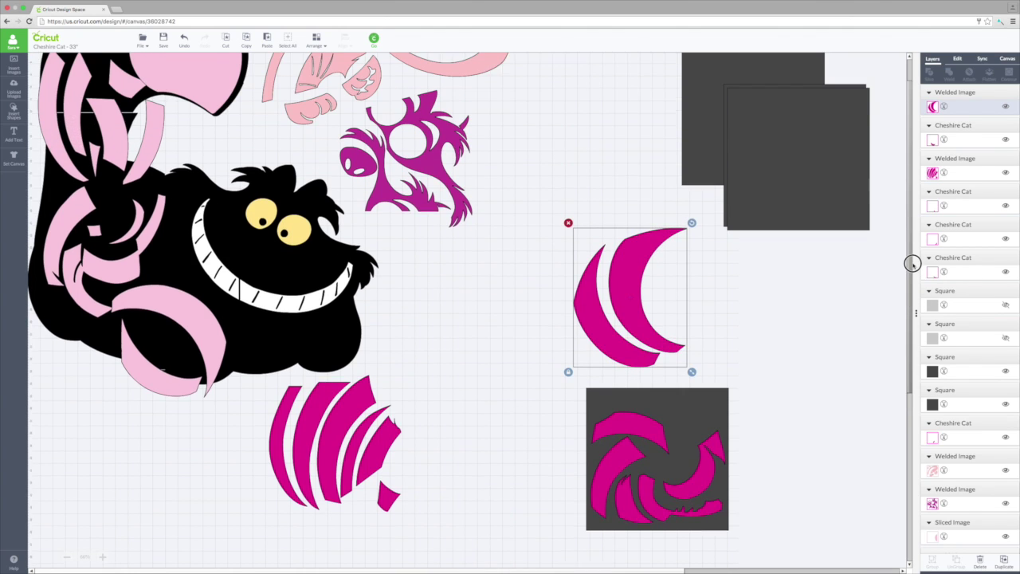
{"action": "left_click_drag", "start_coordinate": [626, 376], "coordinate": [585, 327]}
Undo the moves, weld and grouping of the two crescents so they are separate pieces again
{"action": "left_click", "coordinate": [184, 39]}
{"action": "left_click", "coordinate": [184, 39]}
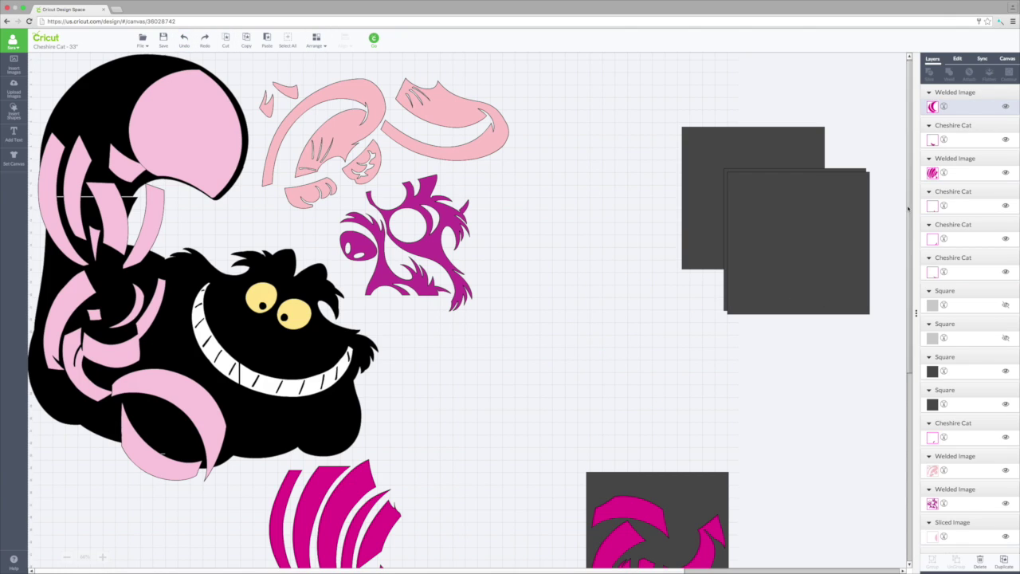
{"action": "scroll", "coordinate": [909, 260], "scroll_direction": "down", "scroll_amount": 5}
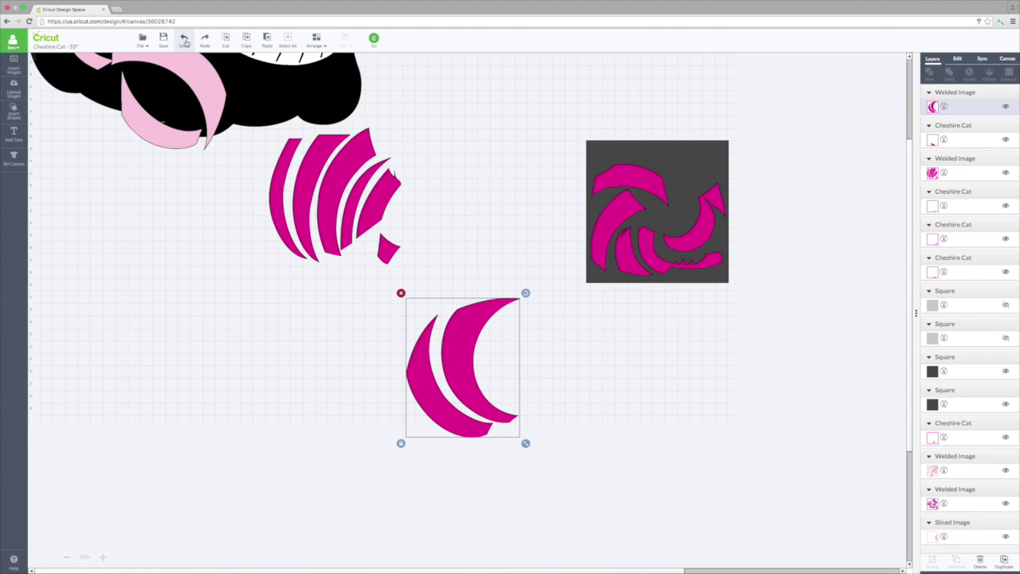
{"action": "left_click", "coordinate": [184, 40]}
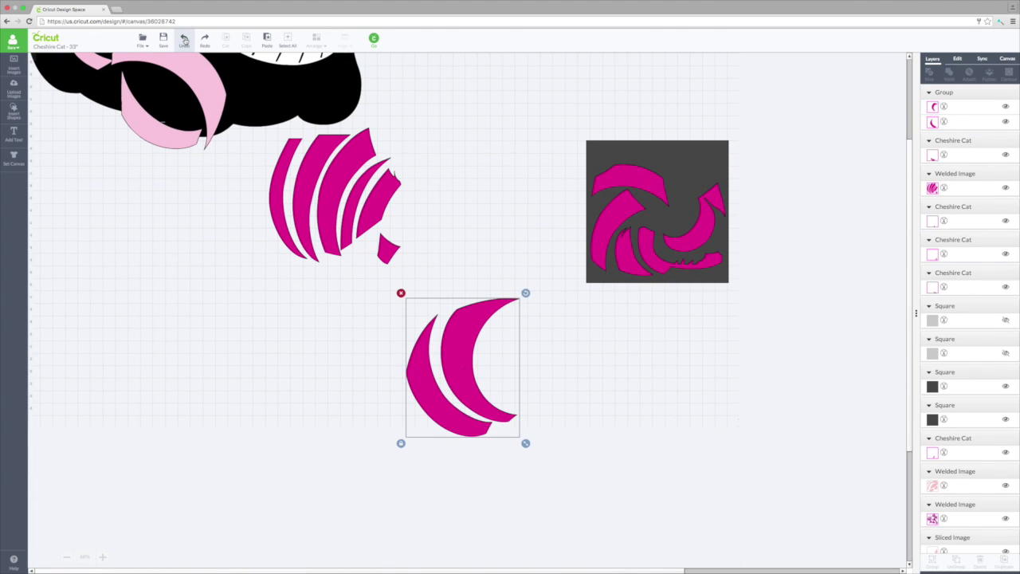
{"action": "mouse_move", "coordinate": [467, 353]}
{"action": "left_mouse_down"}
{"action": "mouse_move", "coordinate": [501, 348]}
{"action": "mouse_move", "coordinate": [467, 351]}
{"action": "left_mouse_up"}
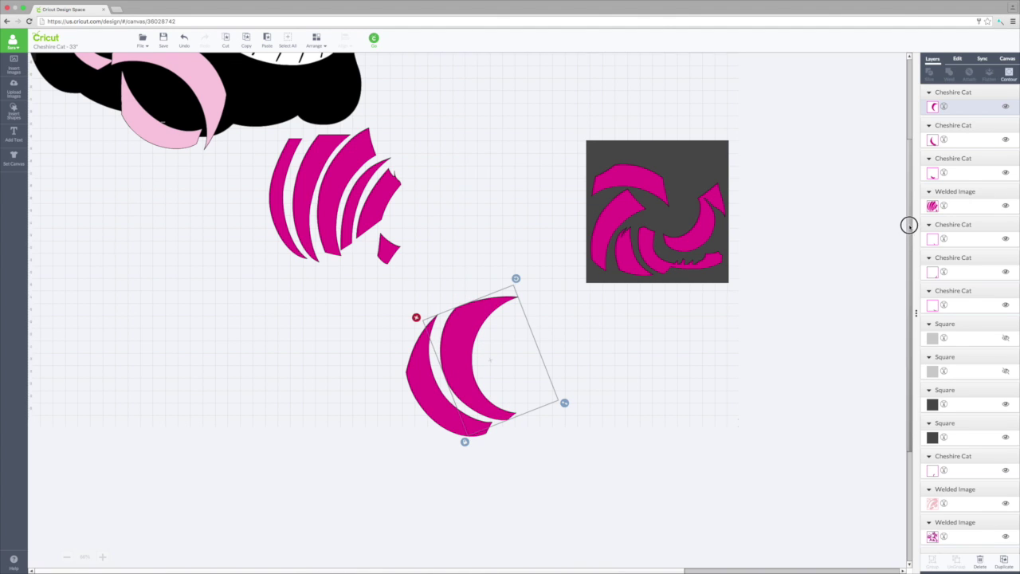
Bring a spare dark square down from the stack and position it behind the two crescents as a size guide
{"action": "left_click_drag", "start_coordinate": [908, 225], "coordinate": [908, 196]}
{"action": "left_click_drag", "start_coordinate": [788, 96], "coordinate": [499, 470]}
{"action": "left_click_drag", "start_coordinate": [911, 271], "coordinate": [903, 311]}
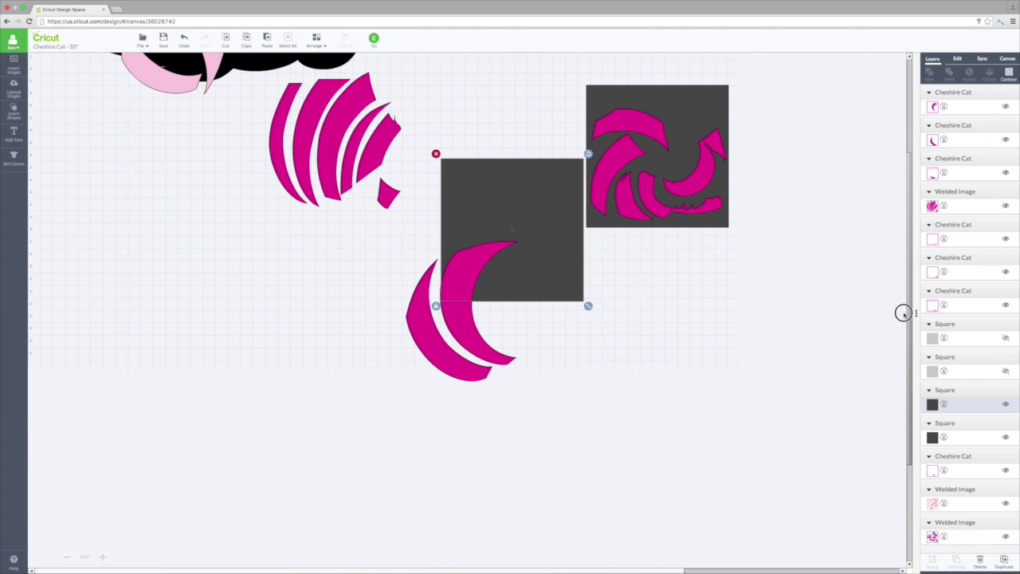
{"action": "left_click_drag", "start_coordinate": [560, 196], "coordinate": [570, 184]}
{"action": "left_click", "coordinate": [822, 323]}
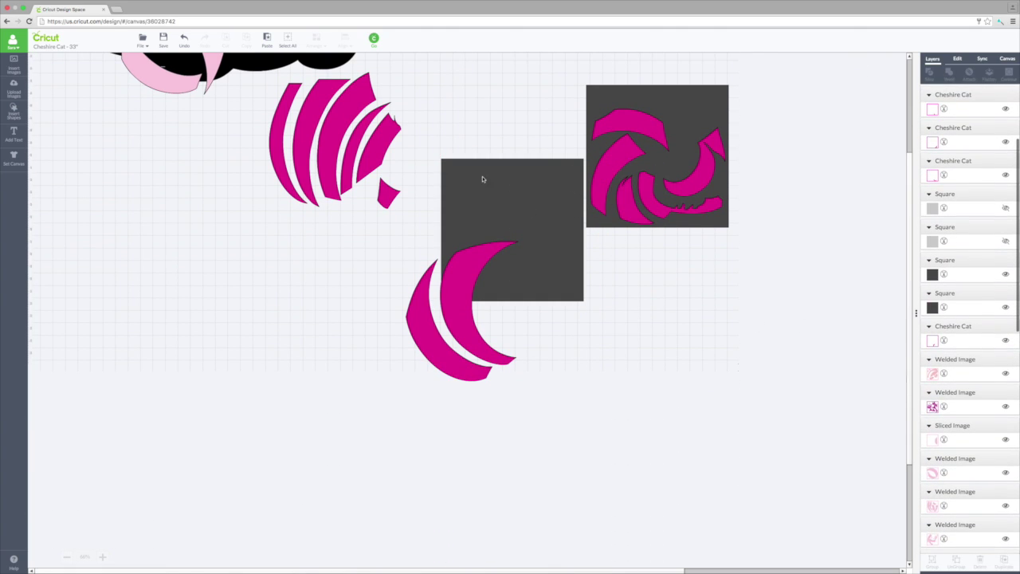
{"action": "left_click", "coordinate": [444, 164]}
{"action": "left_click", "coordinate": [514, 291]}
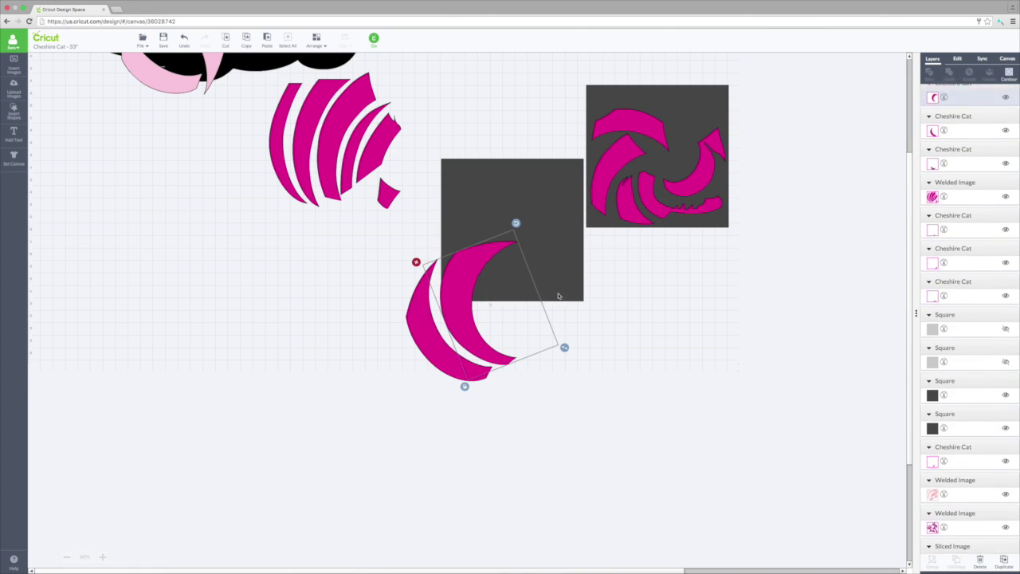
{"action": "left_click", "coordinate": [558, 295]}
{"action": "left_click_drag", "start_coordinate": [563, 299], "coordinate": [529, 383]}
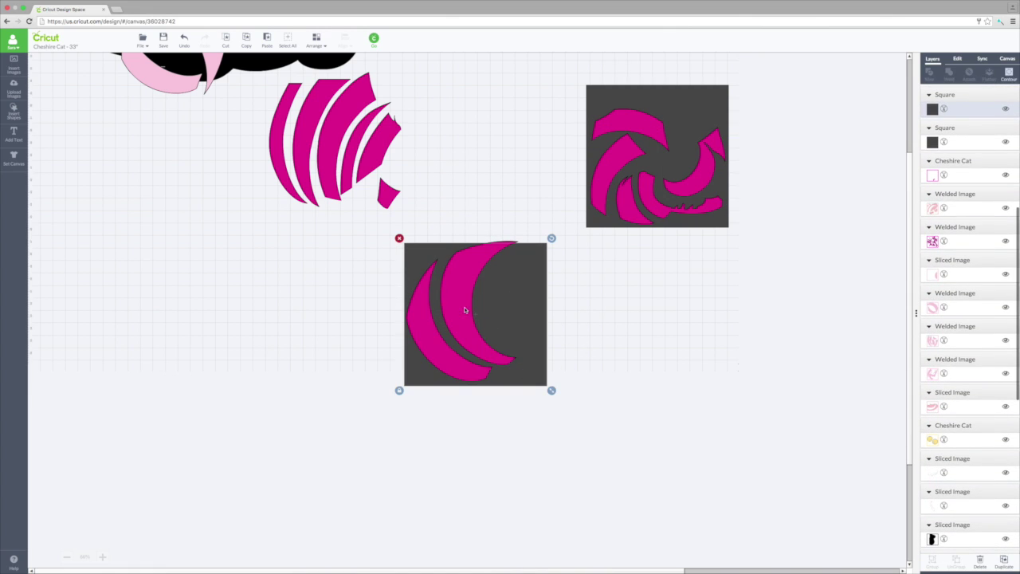
Shift the large crescent away from the narrower one, keeping both inside the dark square
{"action": "left_click", "coordinate": [461, 306]}
{"action": "left_click_drag", "start_coordinate": [460, 306], "coordinate": [483, 318]}
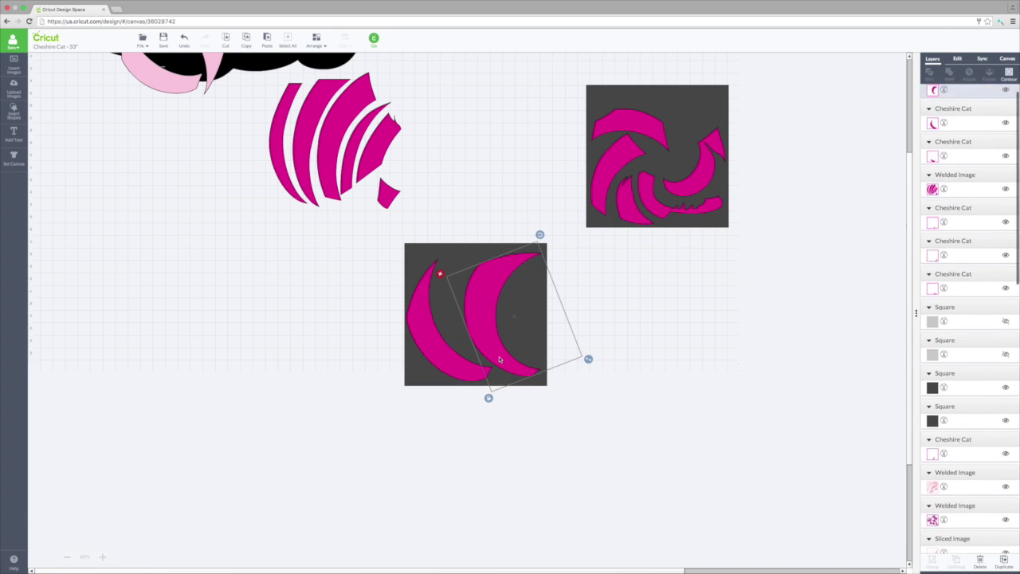
{"action": "left_click", "coordinate": [658, 398]}
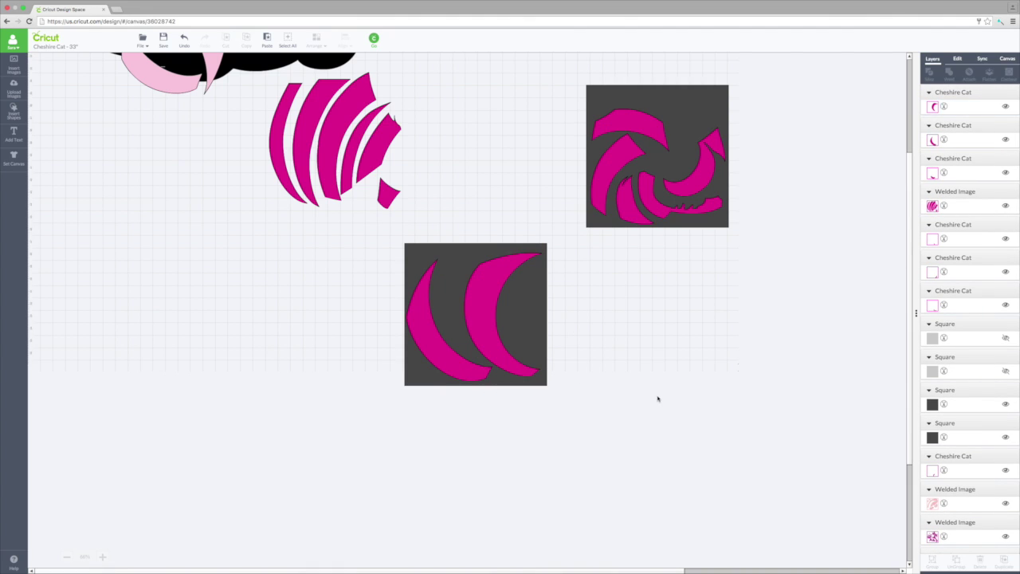
Group the two spaced crescents, weld them into one image, and nudge it slightly within the dark square
{"action": "left_click", "coordinate": [412, 384]}
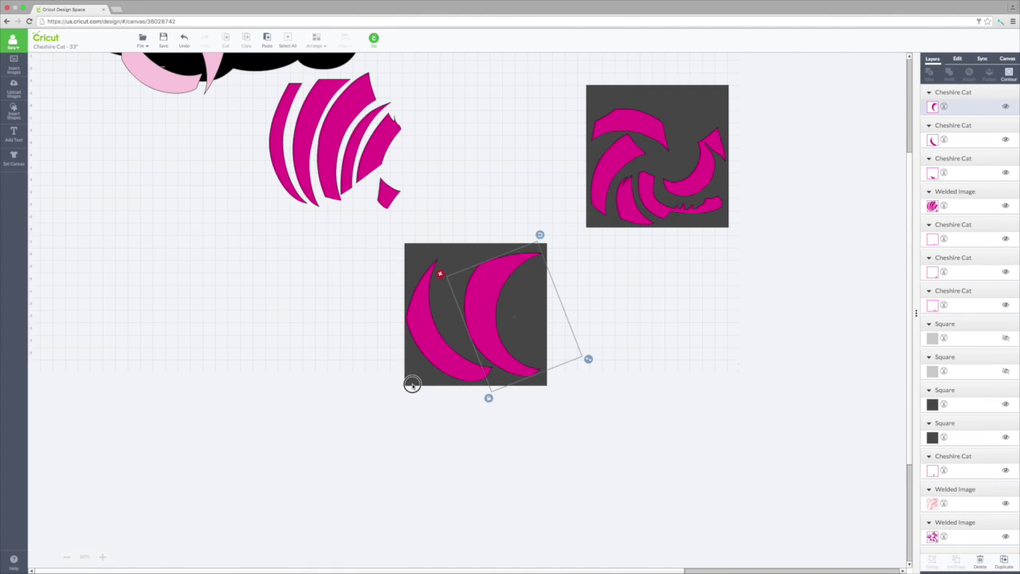
{"action": "left_click", "coordinate": [407, 248]}
{"action": "left_click", "coordinate": [512, 260], "text": "shift"}
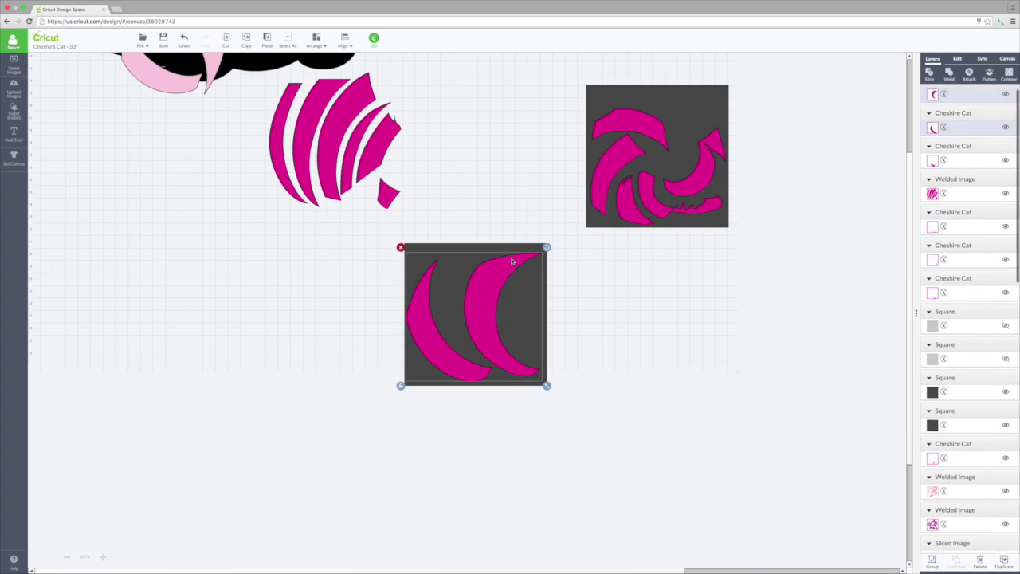
{"action": "right_click", "coordinate": [507, 261]}
{"action": "left_click", "coordinate": [499, 276]}
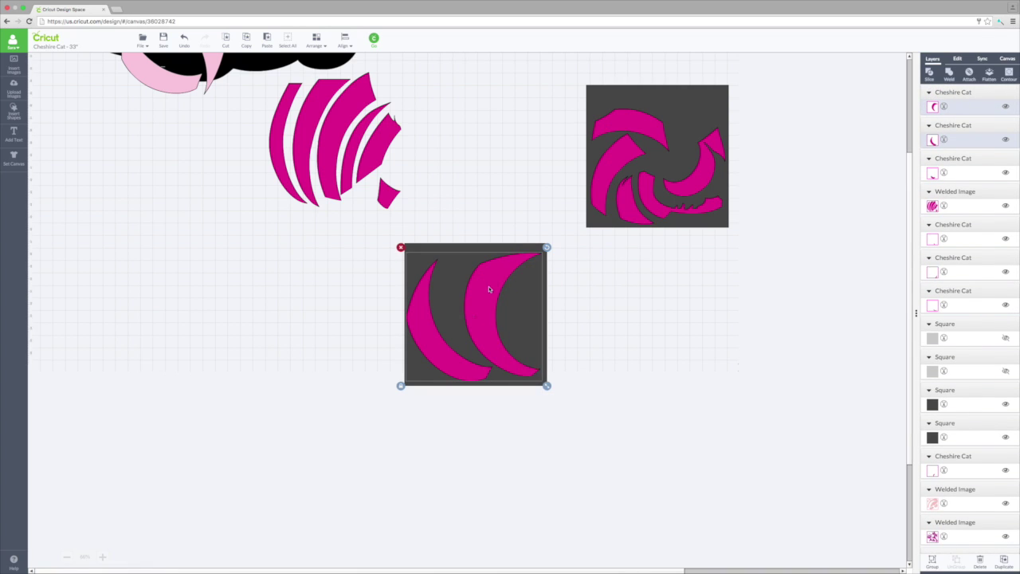
{"action": "left_click", "coordinate": [950, 73]}
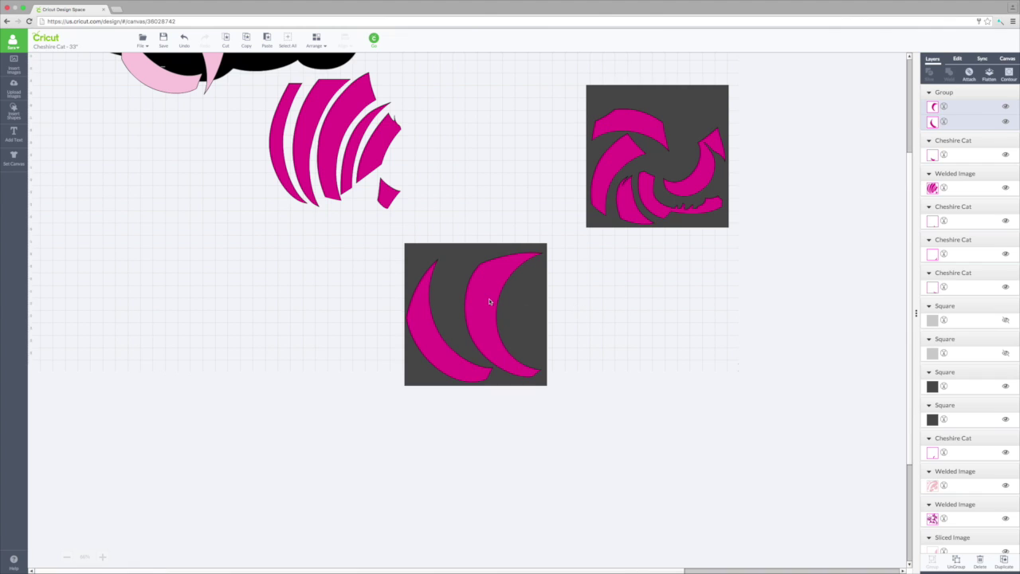
{"action": "mouse_move", "coordinate": [485, 299]}
{"action": "left_mouse_down"}
{"action": "mouse_move", "coordinate": [680, 298]}
{"action": "mouse_move", "coordinate": [487, 298]}
{"action": "left_mouse_up"}
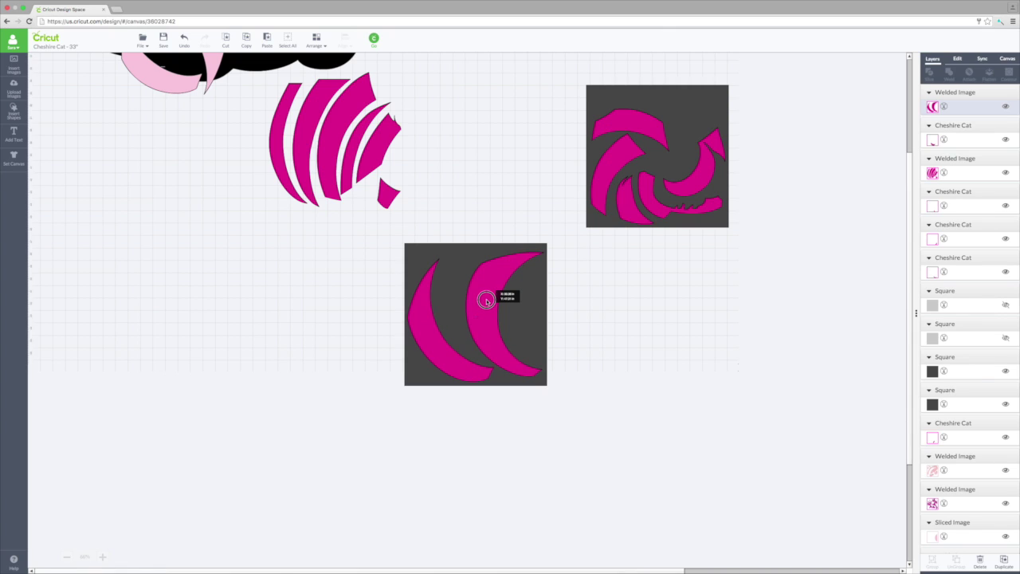
{"action": "left_click_drag", "start_coordinate": [486, 300], "coordinate": [487, 301]}
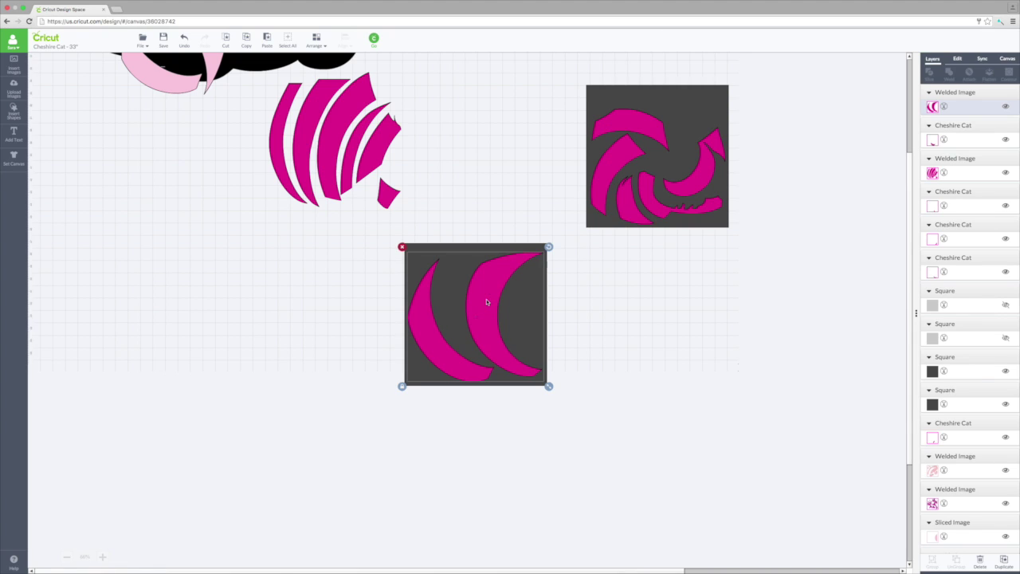
Move the dark square out from behind the welded crescents and delete it
{"action": "left_click", "coordinate": [619, 314]}
{"action": "left_click_drag", "start_coordinate": [513, 255], "coordinate": [710, 286]}
{"action": "left_click", "coordinate": [598, 270]}
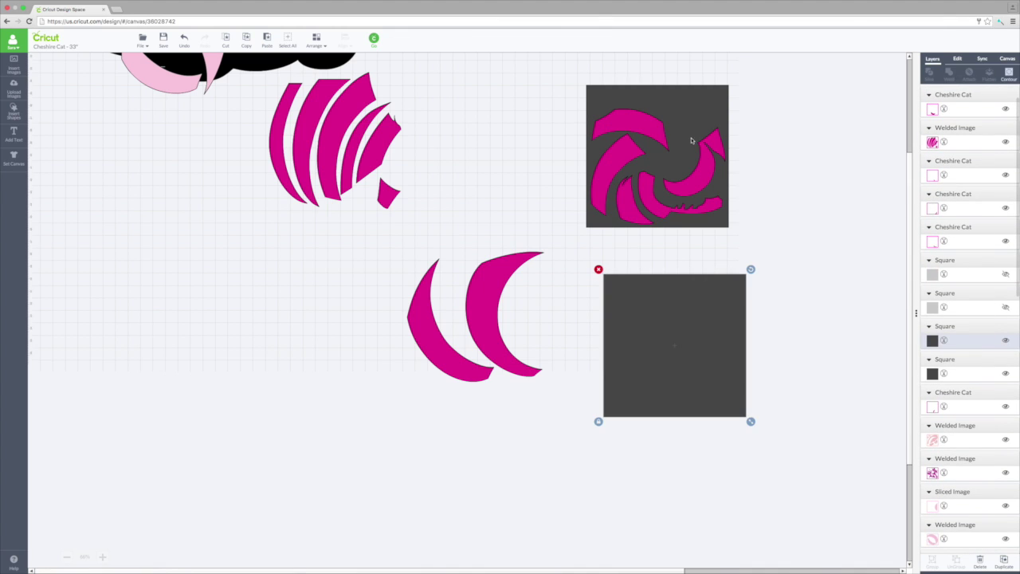
Hide the three remaining visible dark squares, including the one behind the nested stripe cluster
{"action": "left_click", "coordinate": [696, 86]}
{"action": "left_click", "coordinate": [590, 223]}
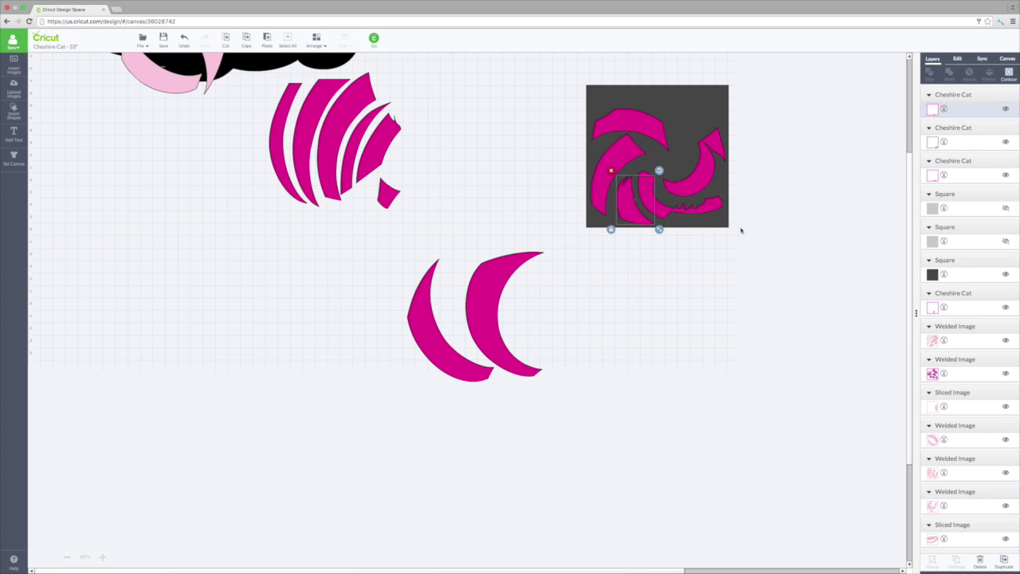
{"action": "left_click", "coordinate": [1006, 275]}
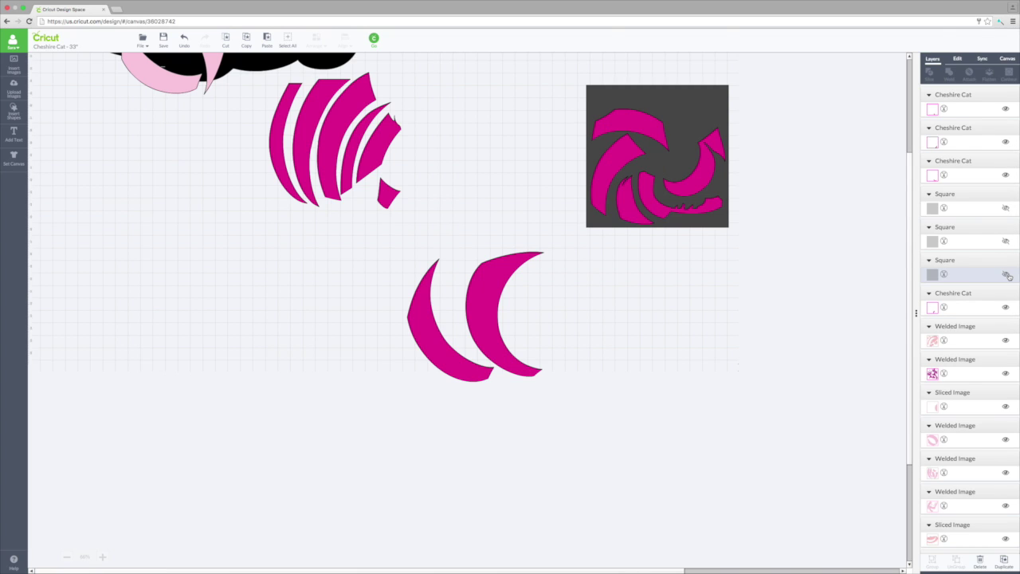
{"action": "scroll", "coordinate": [976, 287], "scroll_direction": "down", "scroll_amount": 5}
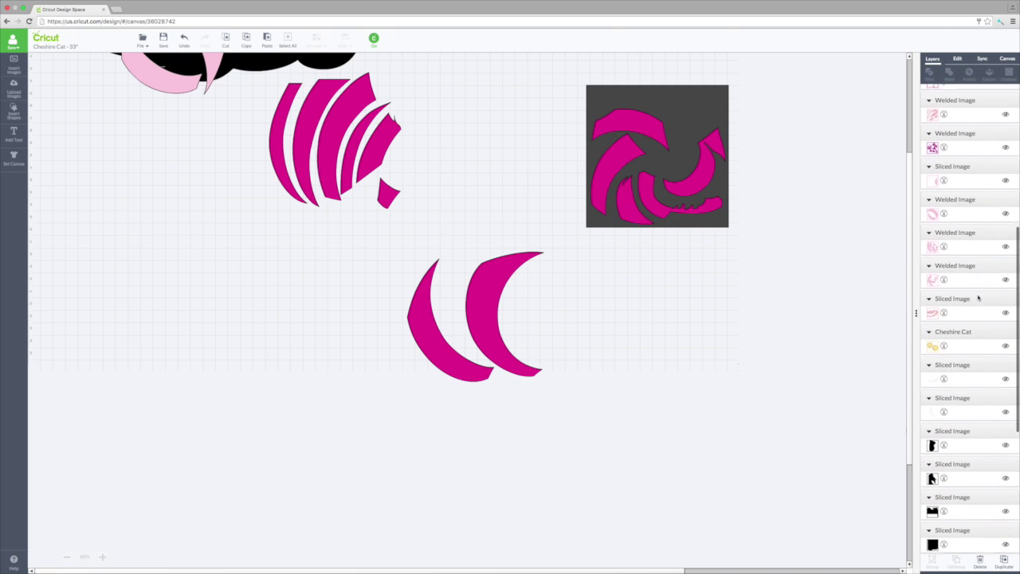
{"action": "scroll", "coordinate": [979, 297], "scroll_direction": "up", "scroll_amount": 8}
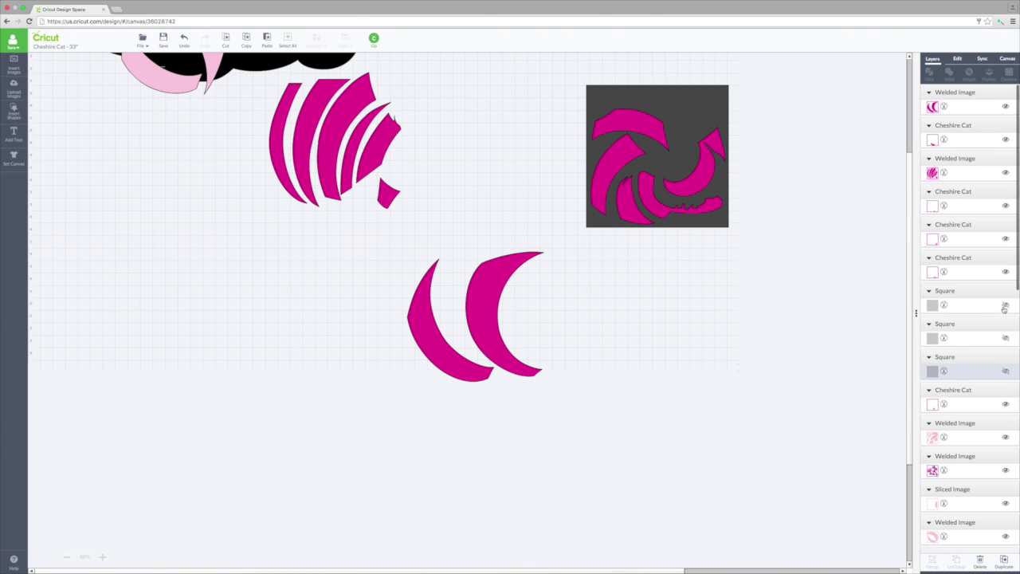
{"action": "scroll", "coordinate": [981, 360], "scroll_direction": "down", "scroll_amount": 10}
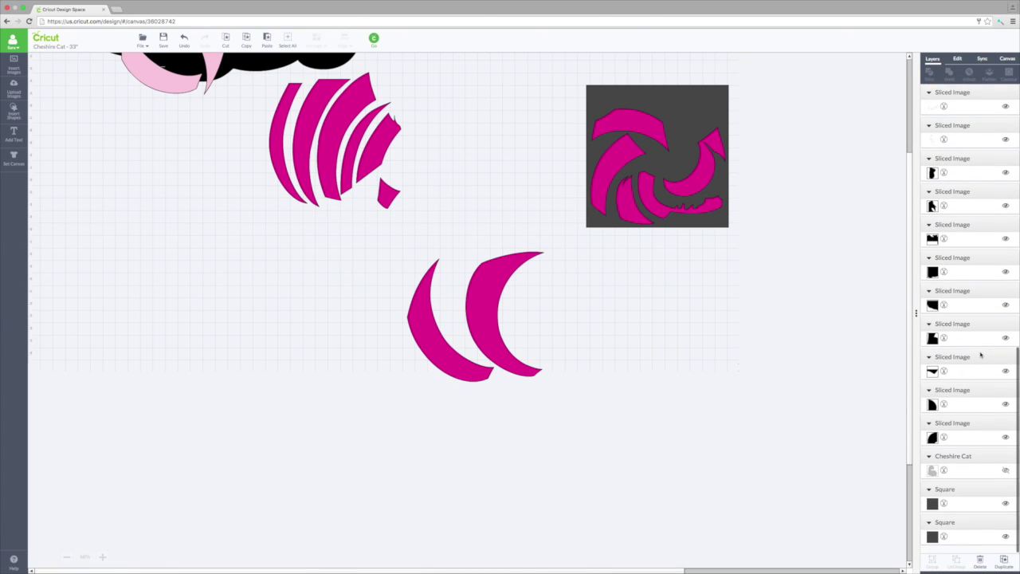
{"action": "left_click", "coordinate": [1005, 503]}
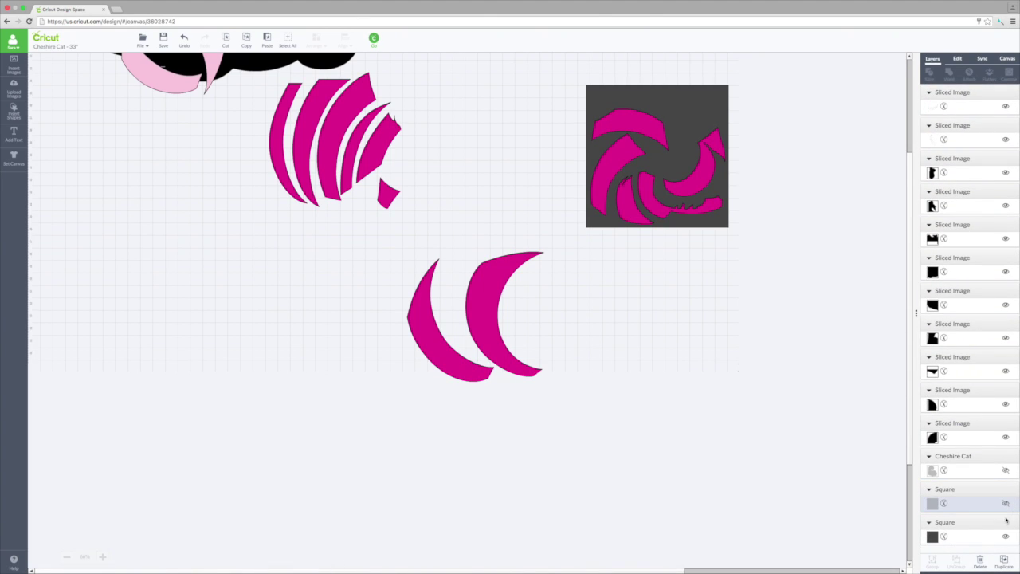
{"action": "left_click", "coordinate": [1005, 536]}
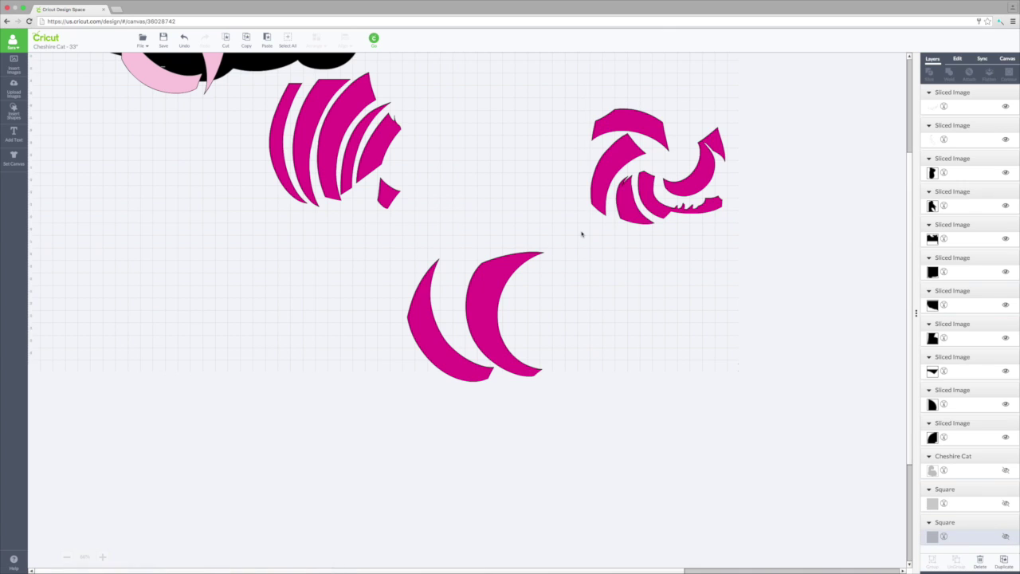
Select four of the nested cluster's curved stripes, group them, and nudge the group slightly upward
{"action": "left_click", "coordinate": [581, 231]}
{"action": "left_click_drag", "start_coordinate": [609, 232], "coordinate": [744, 102]}
{"action": "left_click", "coordinate": [655, 126]}
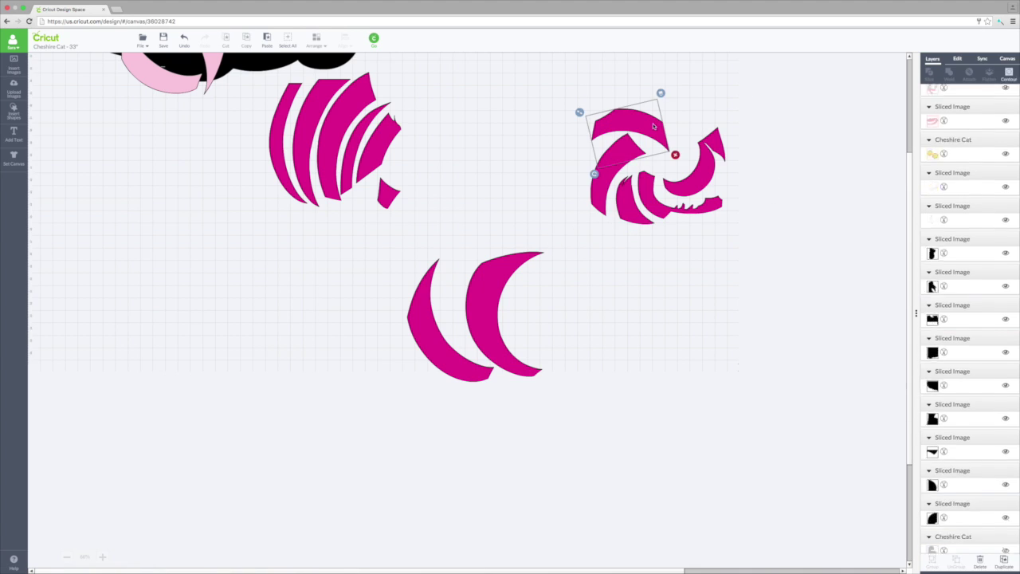
{"action": "left_click", "coordinate": [628, 205]}
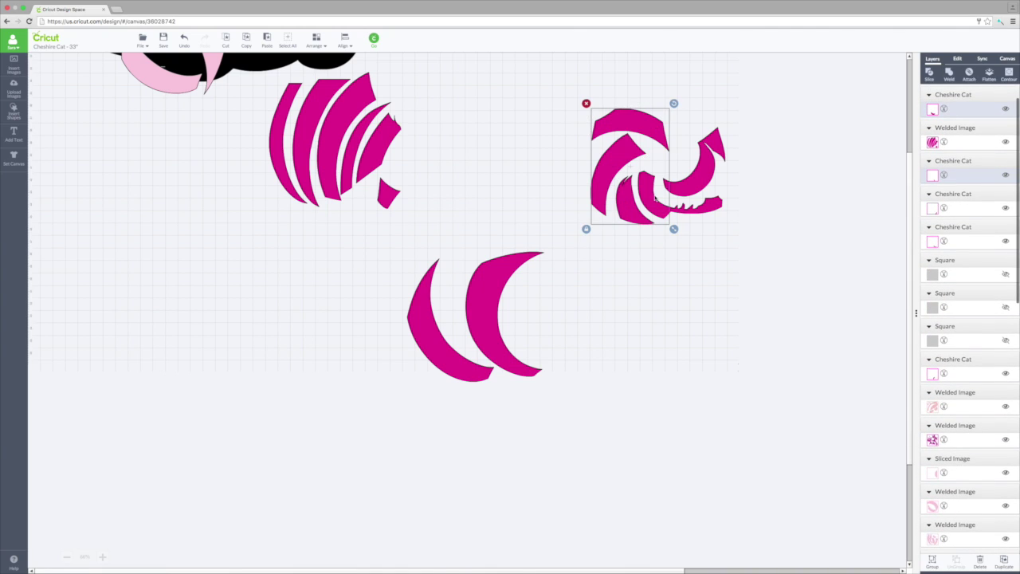
{"action": "left_click", "coordinate": [709, 154], "text": "shift"}
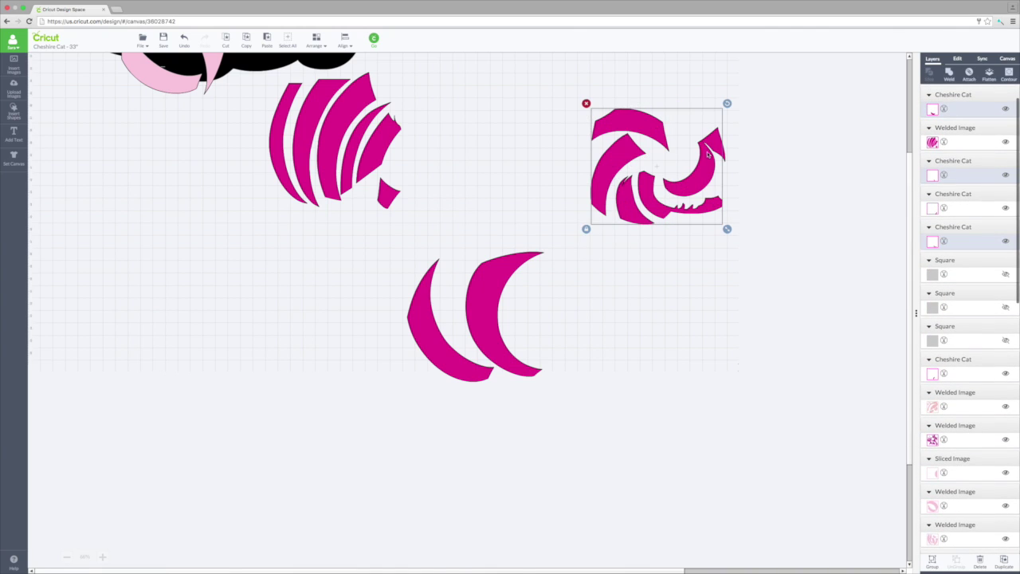
{"action": "left_click", "coordinate": [710, 160], "text": "shift"}
{"action": "right_click", "coordinate": [683, 187]}
{"action": "key", "text": "Escape"}
{"action": "left_click", "coordinate": [684, 190]}
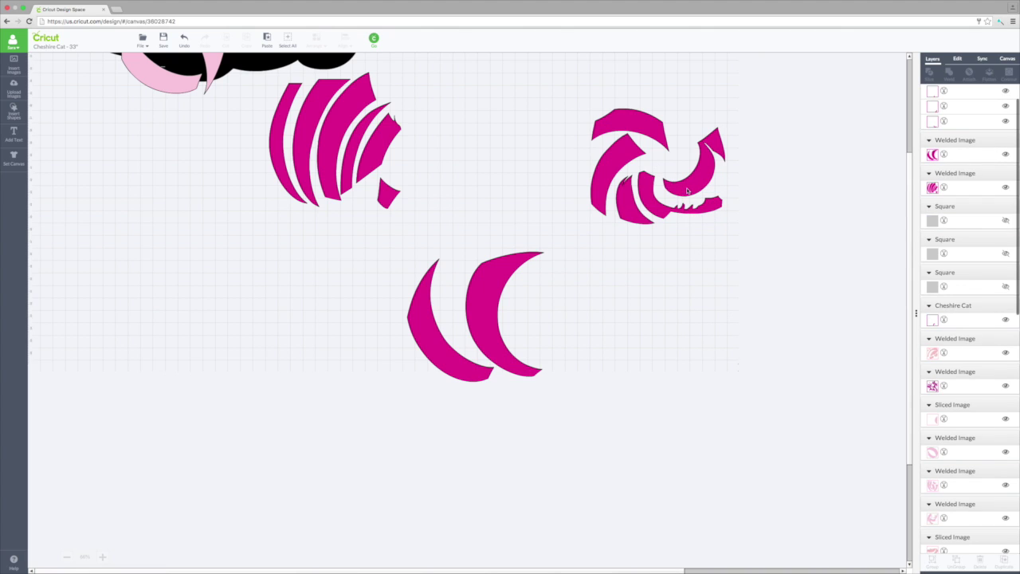
{"action": "mouse_move", "coordinate": [685, 190]}
{"action": "left_mouse_down"}
{"action": "mouse_move", "coordinate": [751, 268]}
{"action": "mouse_move", "coordinate": [701, 187]}
{"action": "mouse_move", "coordinate": [674, 186]}
{"action": "mouse_move", "coordinate": [690, 179]}
{"action": "left_mouse_up"}
{"action": "left_click", "coordinate": [783, 193]}
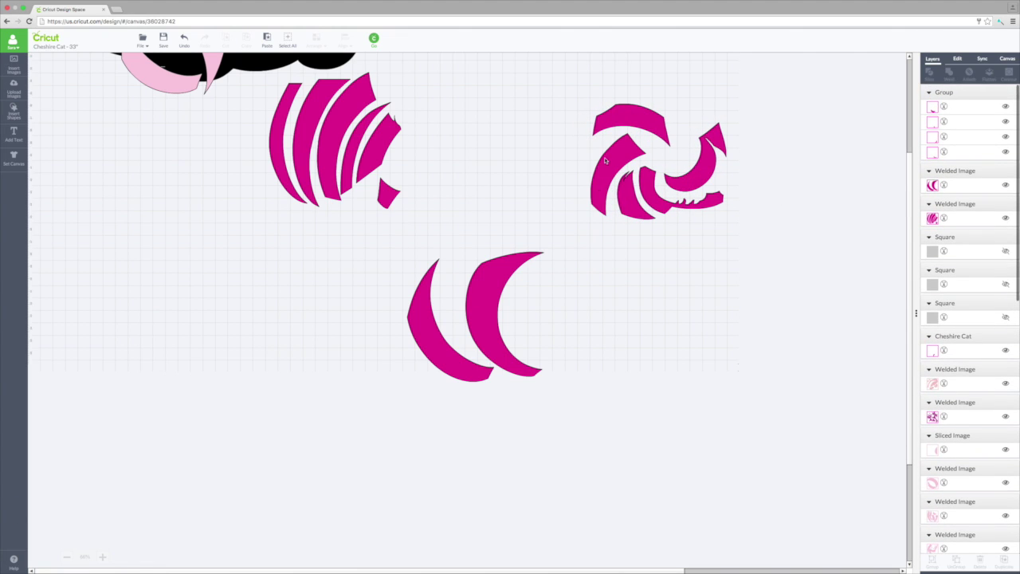
Move the four-stripe magenta group away from the one ungrouped curved stripe so that the two are clearly separated
{"action": "left_click", "coordinate": [641, 177]}
{"action": "left_click", "coordinate": [869, 239]}
{"action": "scroll", "coordinate": [912, 182], "scroll_direction": "up", "scroll_amount": 5}
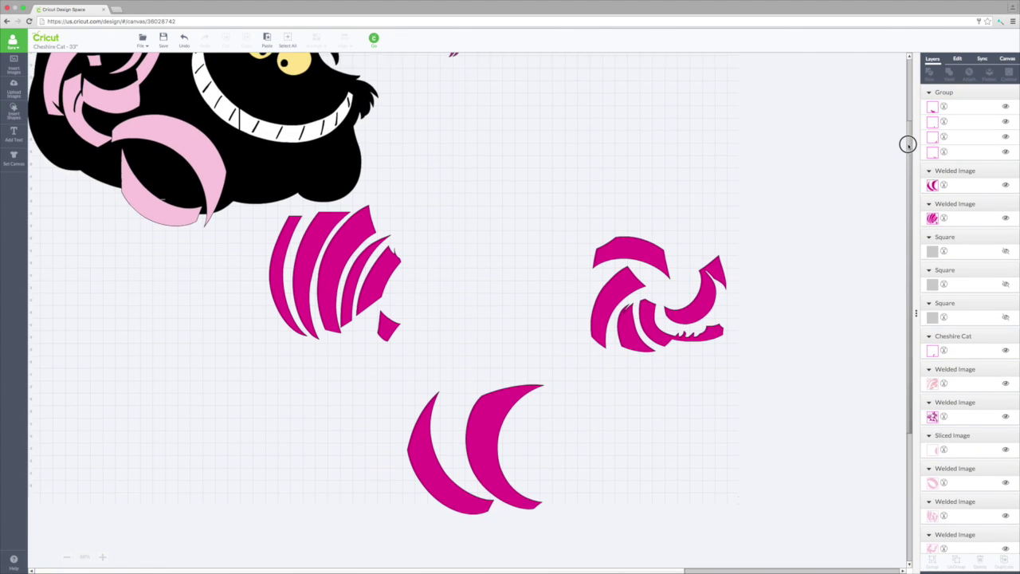
{"action": "left_click_drag", "start_coordinate": [664, 299], "coordinate": [749, 318]}
{"action": "left_click_drag", "start_coordinate": [665, 321], "coordinate": [664, 321]}
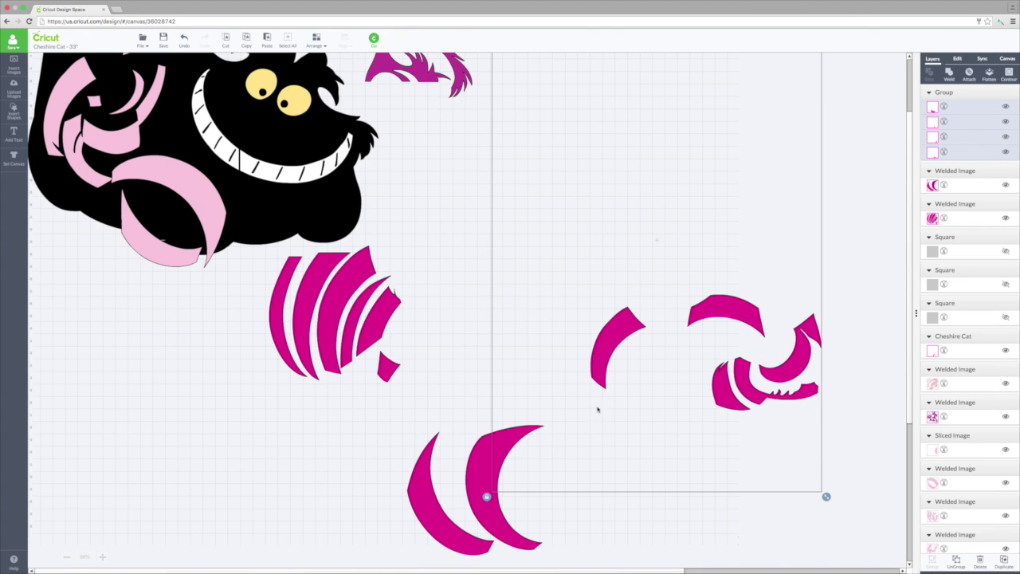
{"action": "scroll", "coordinate": [913, 335], "scroll_direction": "up", "scroll_amount": 6}
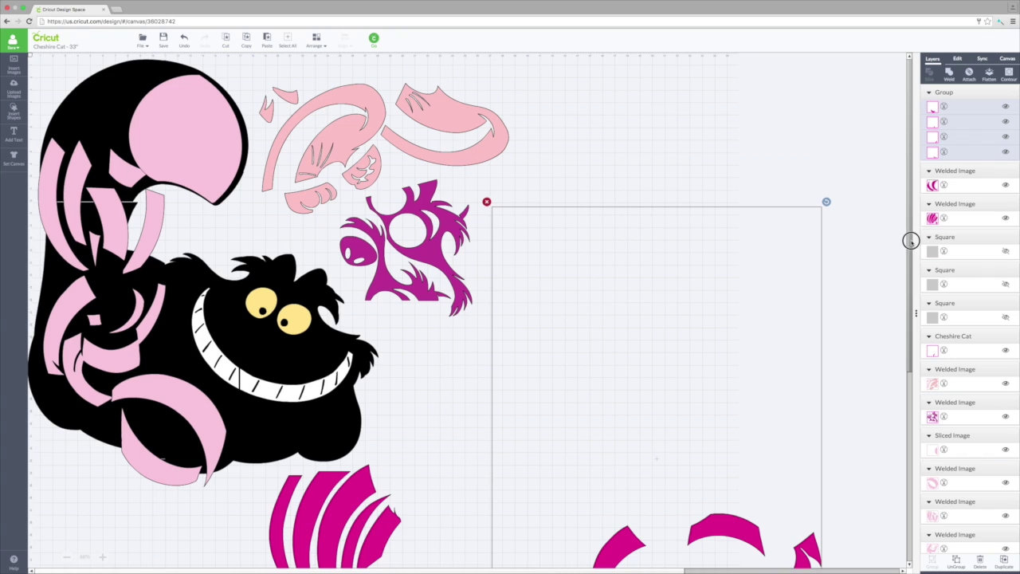
{"action": "left_click", "coordinate": [859, 240]}
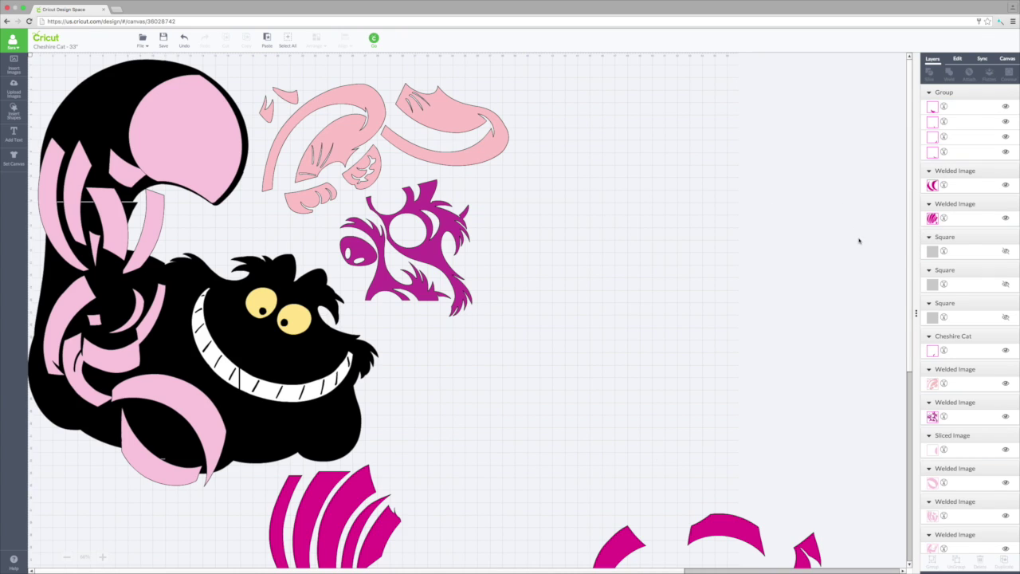
{"action": "left_click", "coordinate": [612, 556]}
{"action": "left_click_drag", "start_coordinate": [615, 551], "coordinate": [691, 517]}
{"action": "left_click_drag", "start_coordinate": [615, 546], "coordinate": [615, 547]}
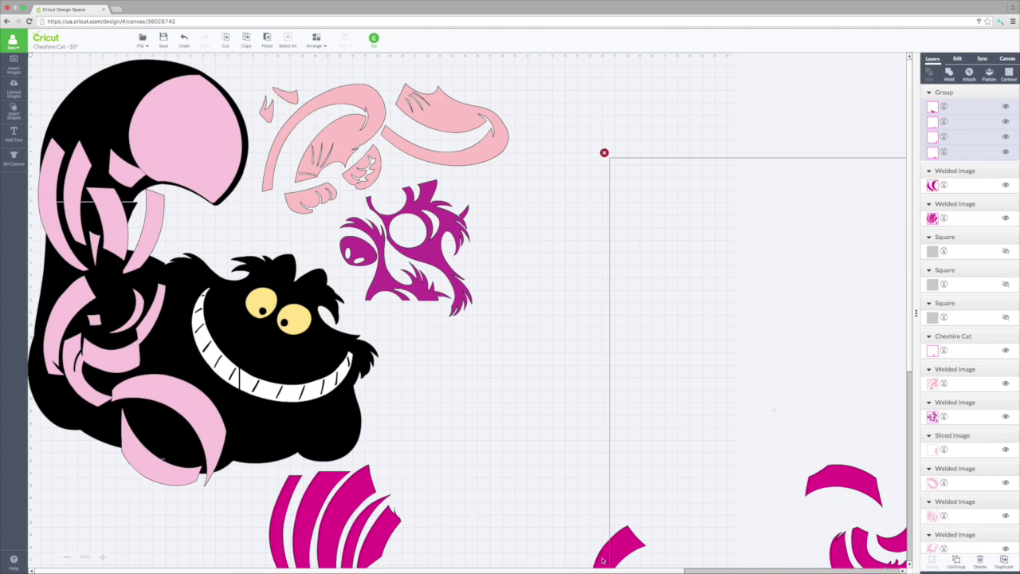
Move the group and the loose stripe together up the canvas, then fit the loose stripe back into the nested swirl
{"action": "left_click", "coordinate": [602, 560]}
{"action": "left_click", "coordinate": [859, 484], "text": "shift"}
{"action": "key", "text": "ctrl+g"}
{"action": "left_click_drag", "start_coordinate": [858, 485], "coordinate": [779, 389]}
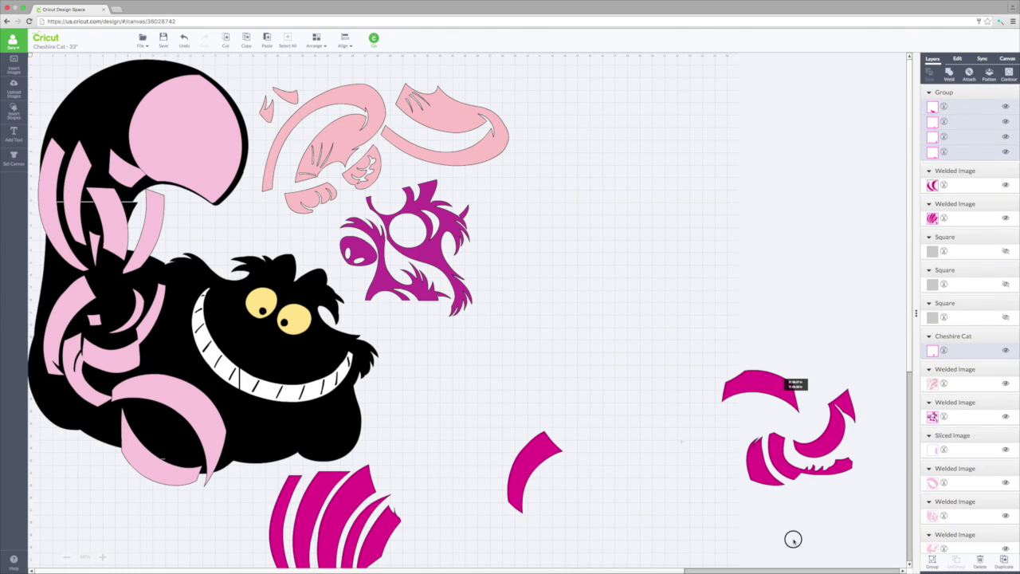
{"action": "left_click", "coordinate": [518, 500], "text": "shift"}
{"action": "left_click_drag", "start_coordinate": [514, 502], "coordinate": [728, 467]}
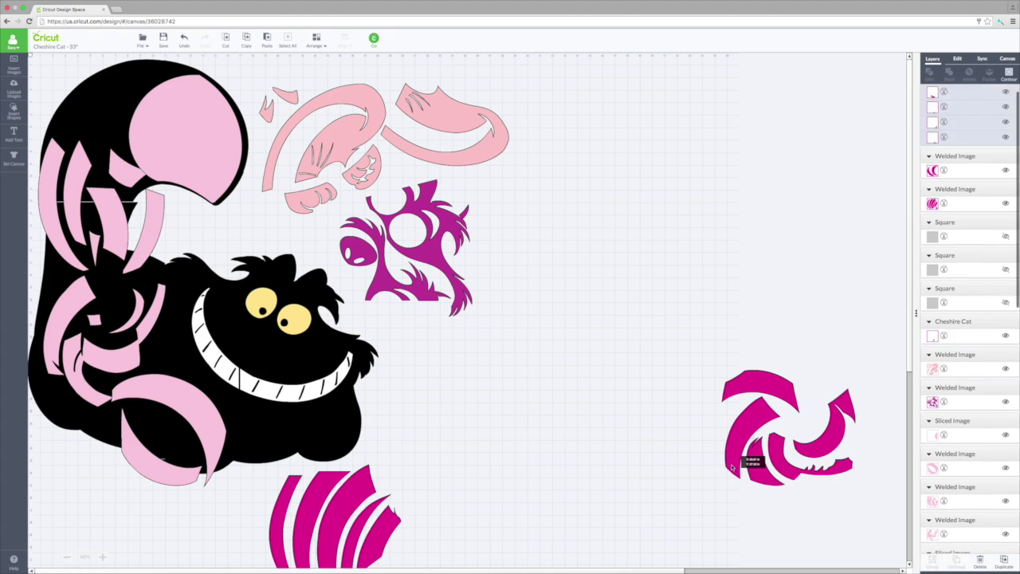
Group all five stripes of the nested swirl and weld them into one image
{"action": "left_click", "coordinate": [770, 382], "text": "shift"}
{"action": "right_click", "coordinate": [770, 382]}
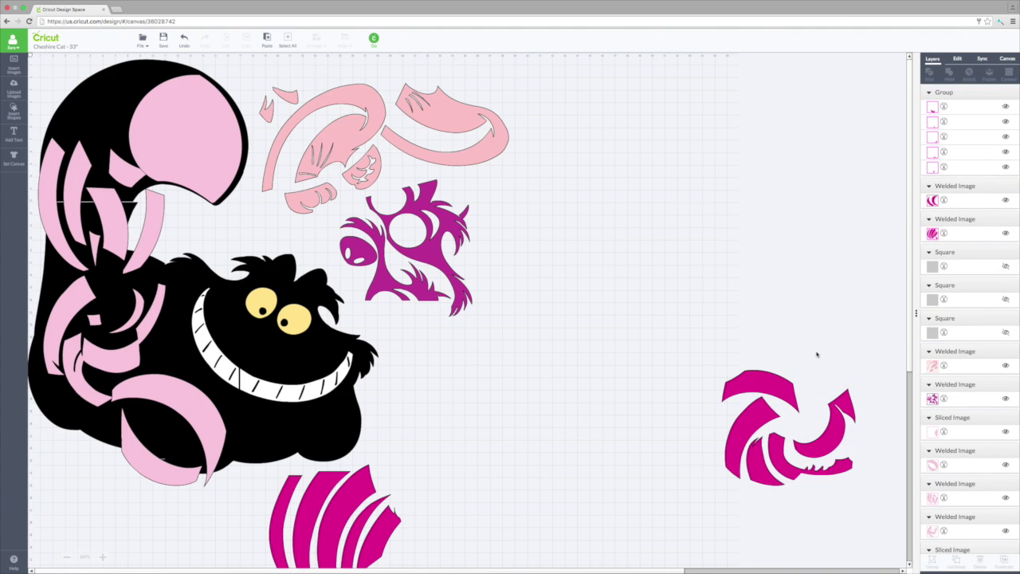
{"action": "left_click", "coordinate": [780, 386]}
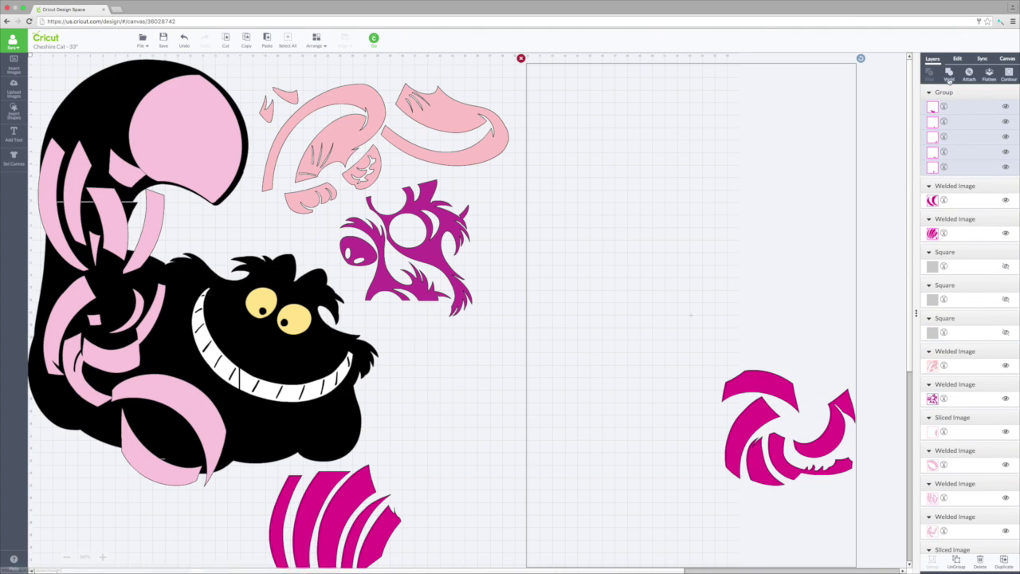
{"action": "left_click", "coordinate": [948, 72]}
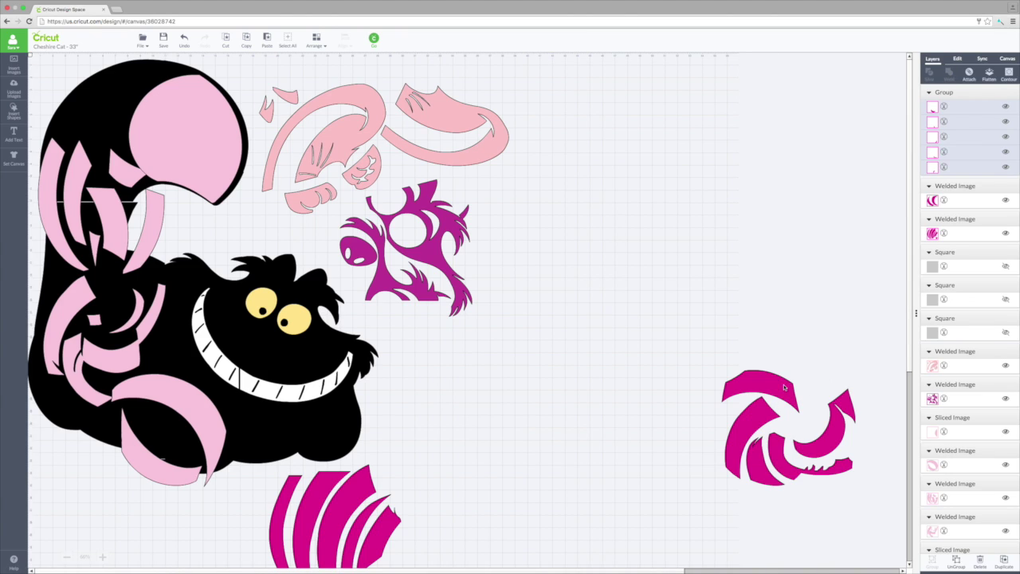
Gather the three welded magenta sets beside the cat's face: the swirl, the striped set and the two crescents
{"action": "left_click_drag", "start_coordinate": [784, 388], "coordinate": [476, 365]}
{"action": "left_click_drag", "start_coordinate": [347, 513], "coordinate": [601, 126]}
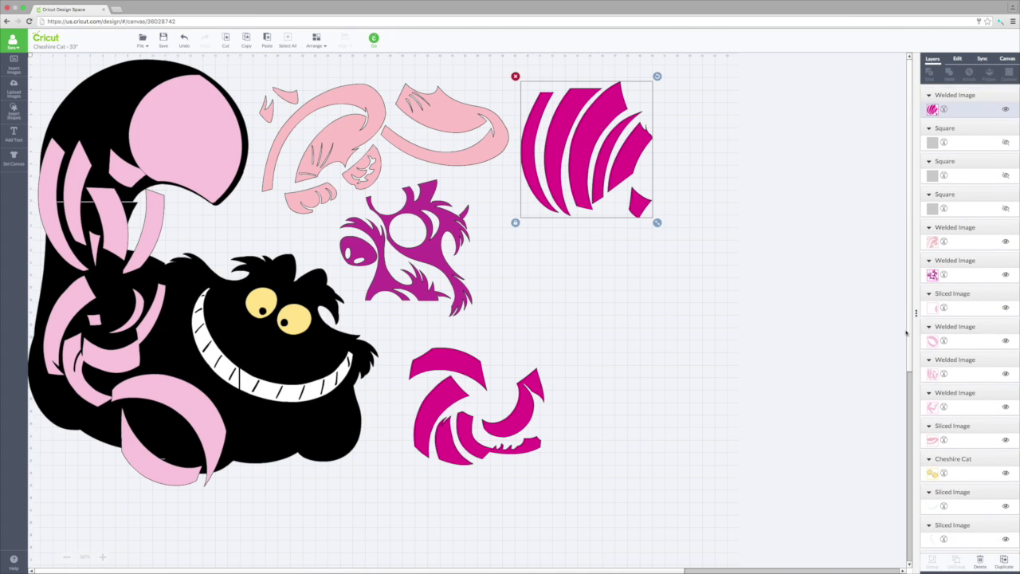
{"action": "left_click_drag", "start_coordinate": [911, 325], "coordinate": [895, 420]}
{"action": "left_click_drag", "start_coordinate": [484, 314], "coordinate": [611, 104]}
{"action": "left_click_drag", "start_coordinate": [910, 318], "coordinate": [911, 223]}
{"action": "left_click_drag", "start_coordinate": [630, 390], "coordinate": [564, 248]}
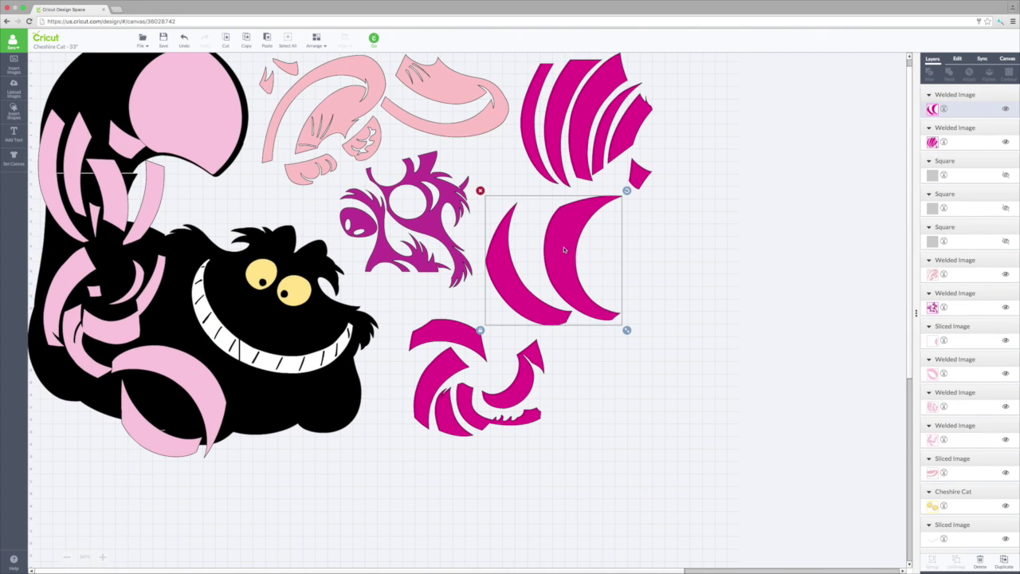
{"action": "left_click", "coordinate": [700, 289]}
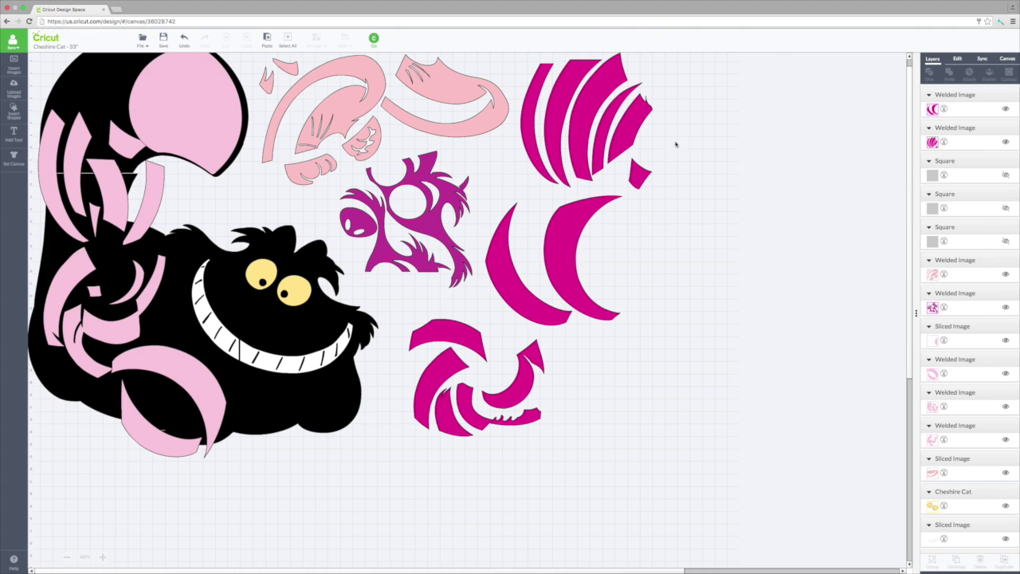
Open the mat preview, examine how the pieces of each color are distributed across the mats, and return to the canvas
{"action": "left_click", "coordinate": [371, 39]}
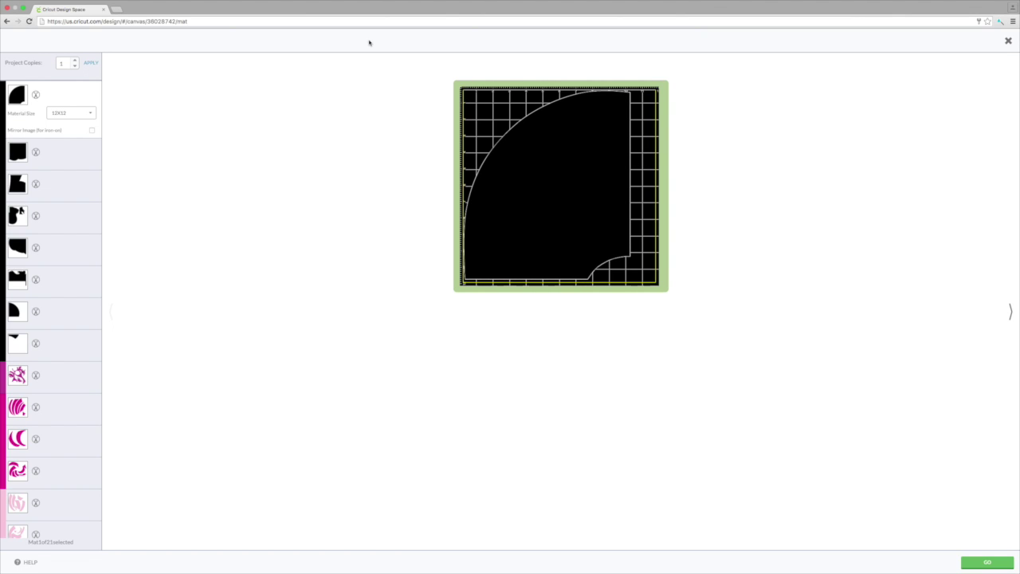
{"action": "scroll", "coordinate": [25, 103], "scroll_direction": "down", "scroll_amount": 1}
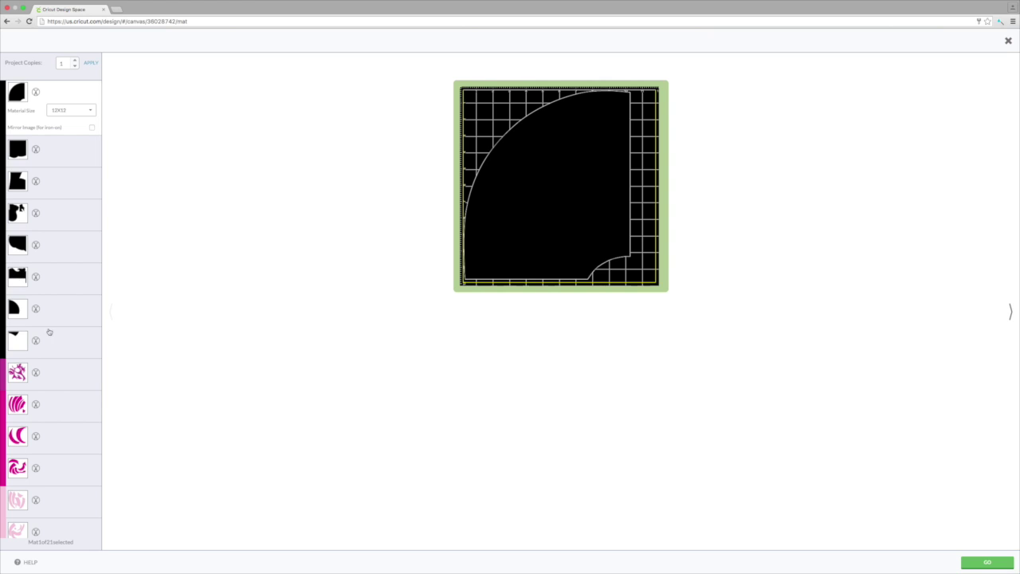
{"action": "scroll", "coordinate": [55, 278], "scroll_direction": "down", "scroll_amount": 2}
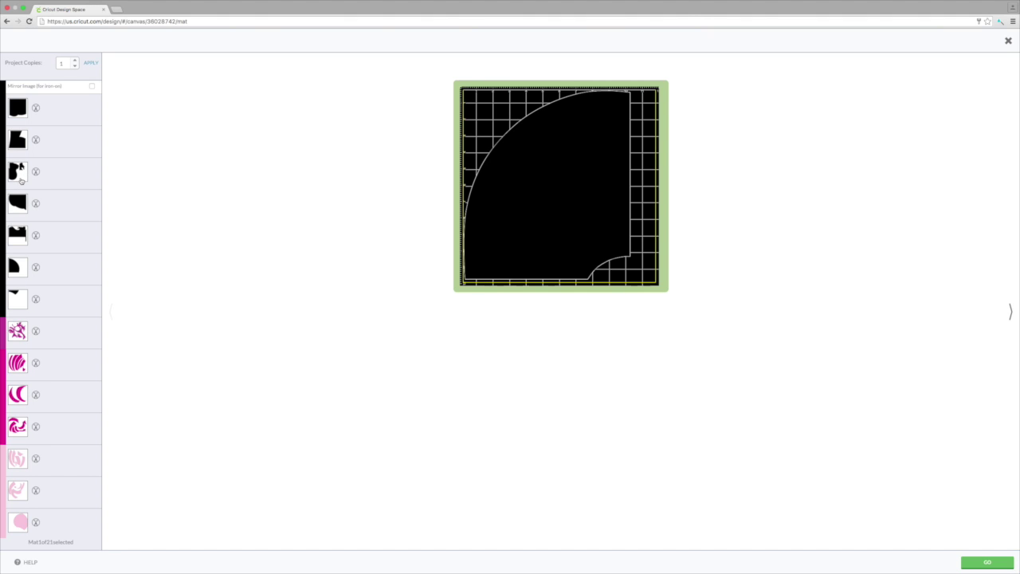
{"action": "scroll", "coordinate": [53, 275], "scroll_direction": "down", "scroll_amount": 3}
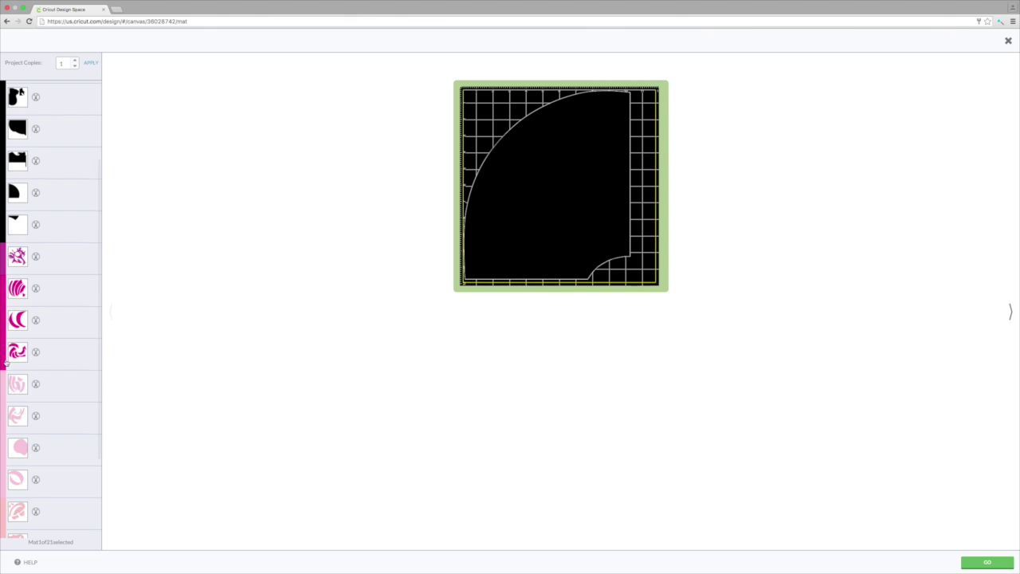
{"action": "scroll", "coordinate": [50, 326], "scroll_direction": "down", "scroll_amount": 5}
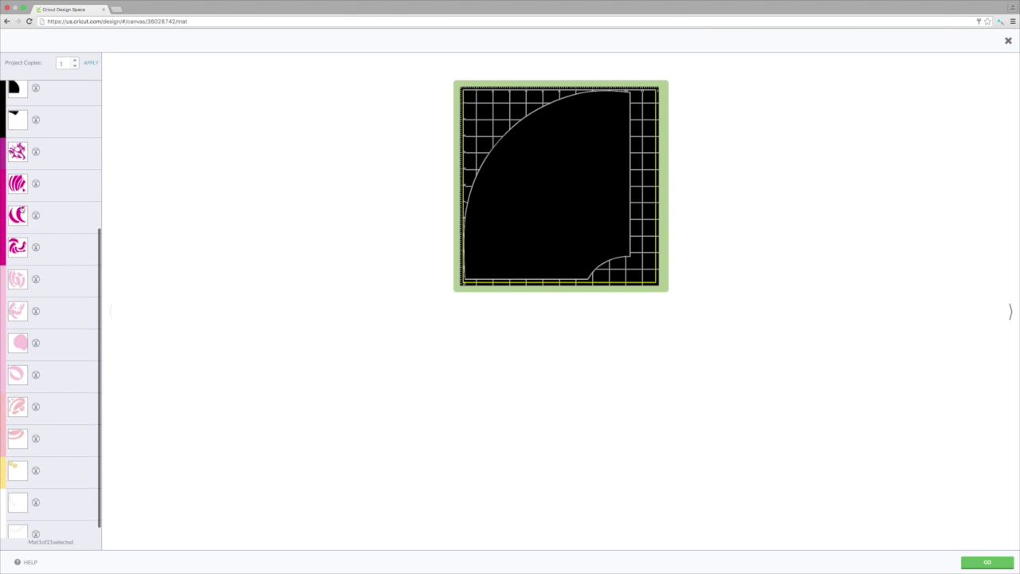
{"action": "scroll", "coordinate": [62, 284], "scroll_direction": "down", "scroll_amount": 2}
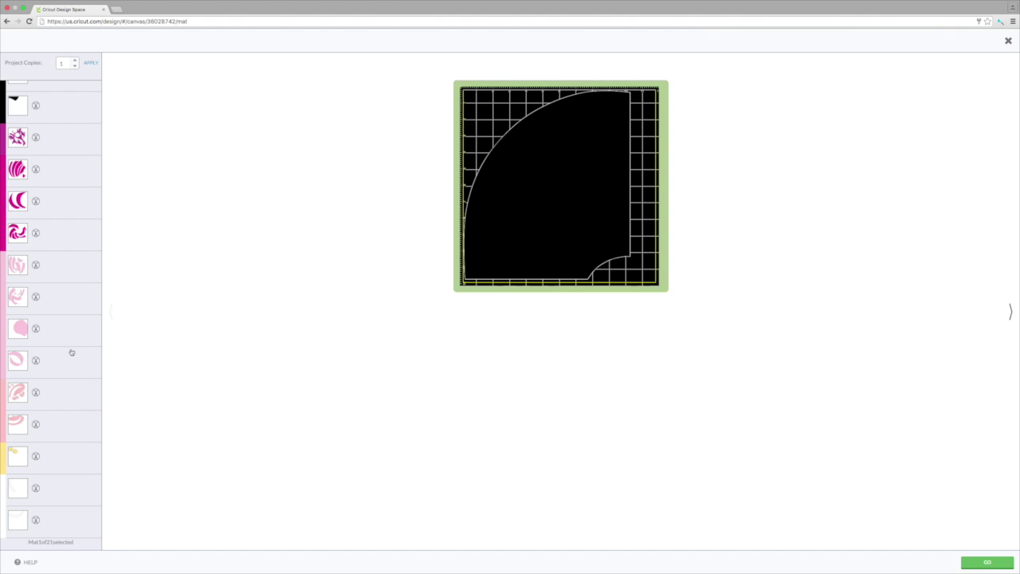
{"action": "scroll", "coordinate": [60, 316], "scroll_direction": "up", "scroll_amount": 5}
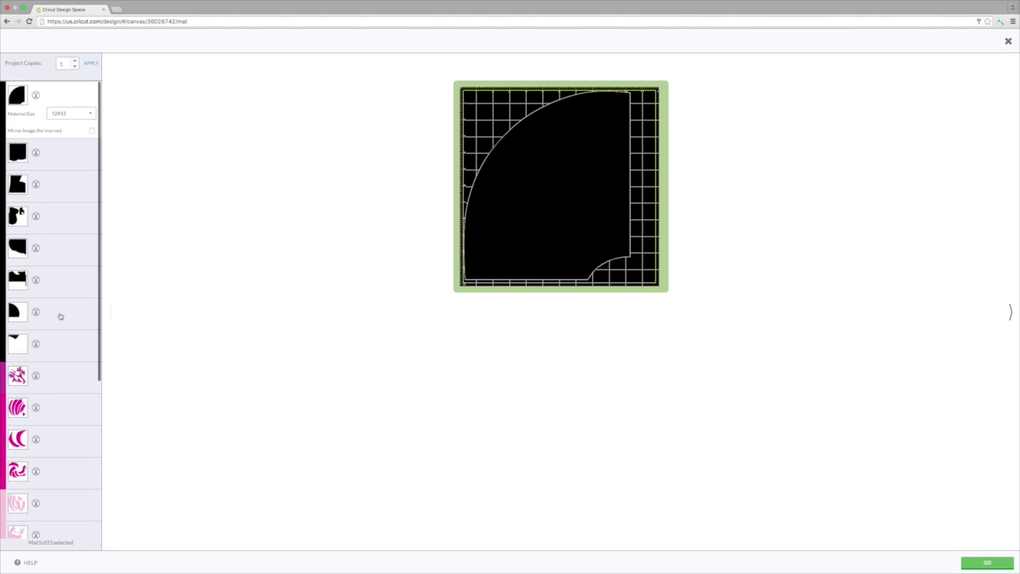
{"action": "scroll", "coordinate": [60, 317], "scroll_direction": "down", "scroll_amount": 3}
{"action": "scroll", "coordinate": [60, 316], "scroll_direction": "down", "scroll_amount": 1}
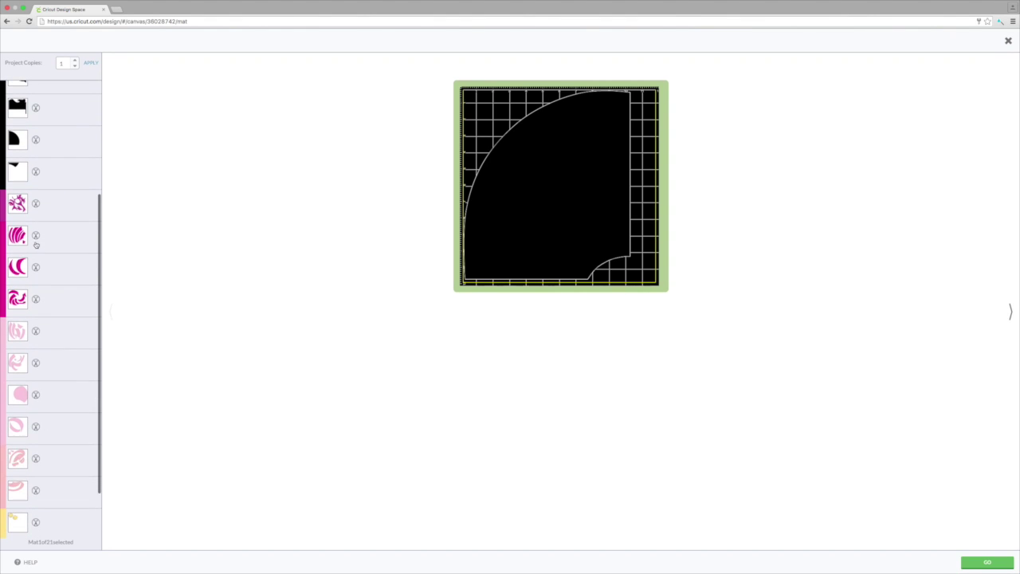
{"action": "scroll", "coordinate": [73, 287], "scroll_direction": "down", "scroll_amount": 2}
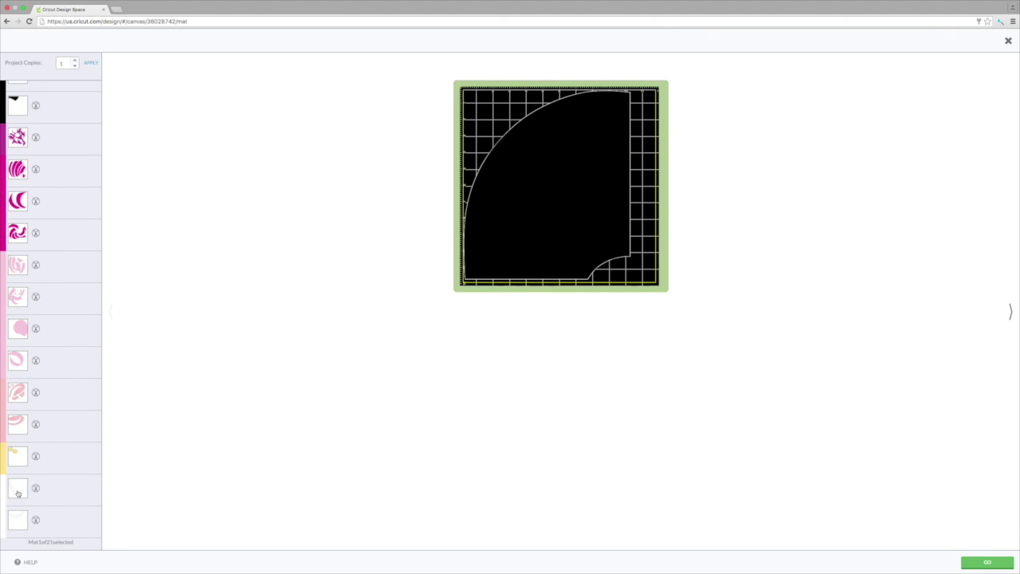
{"action": "left_click", "coordinate": [1006, 43]}
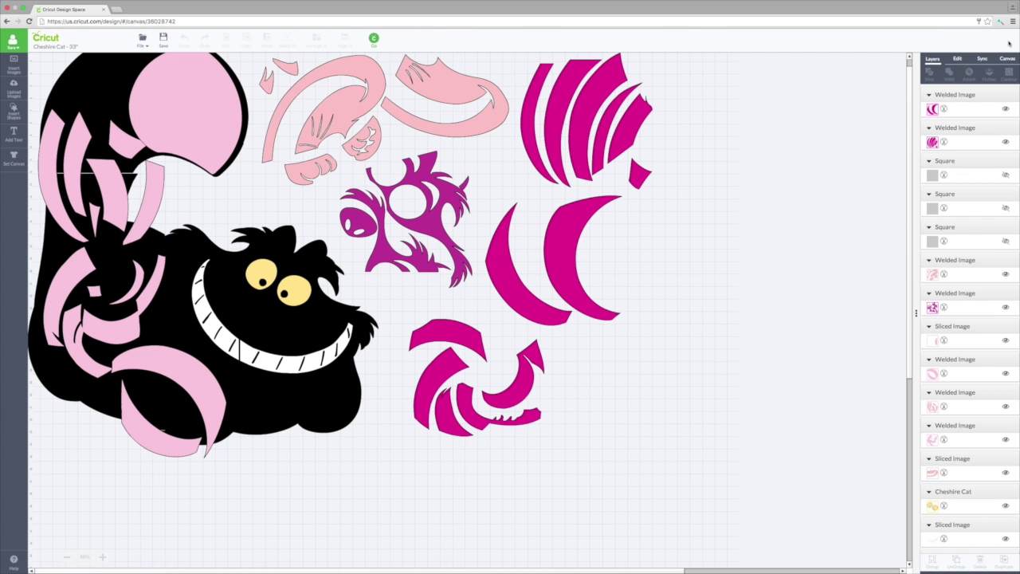
Move both white teeth pieces off the cat to empty canvas, rotating the second one so it nests over the first
{"action": "left_click_drag", "start_coordinate": [252, 358], "coordinate": [640, 420]}
{"action": "left_click_drag", "start_coordinate": [214, 311], "coordinate": [738, 325]}
{"action": "left_click_drag", "start_coordinate": [767, 271], "coordinate": [795, 352]}
{"action": "left_click_drag", "start_coordinate": [741, 317], "coordinate": [690, 379]}
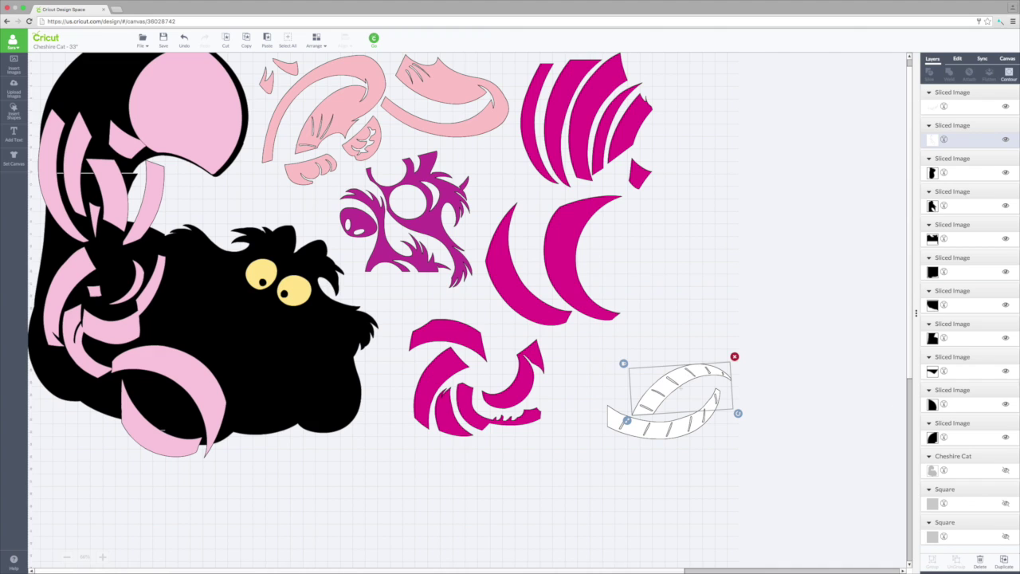
Unhide one dark square, place it over the two teeth pieces, and send it to the back as a size guide
{"action": "scroll", "coordinate": [964, 462], "scroll_direction": "up", "scroll_amount": 5}
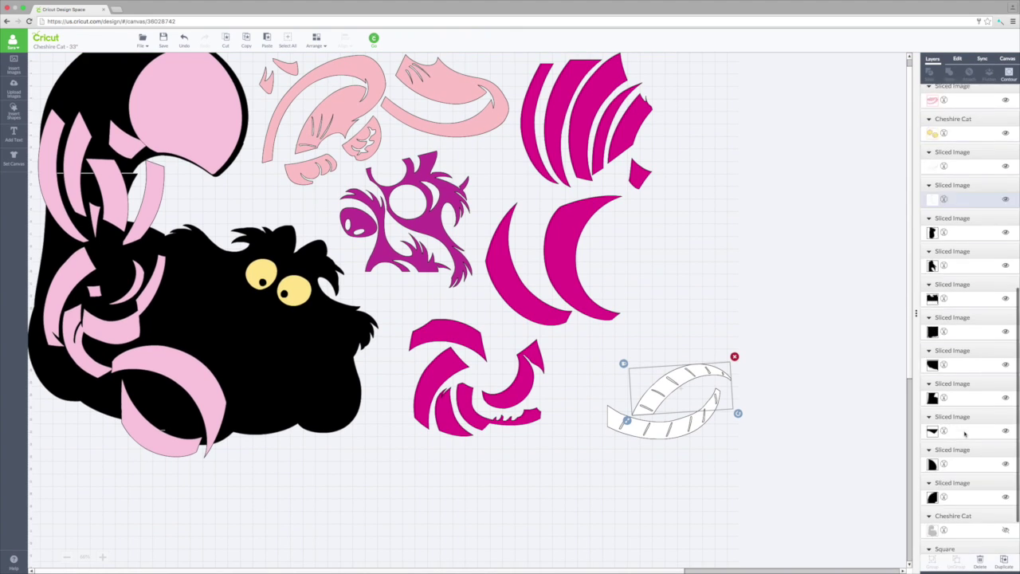
{"action": "scroll", "coordinate": [964, 445], "scroll_direction": "up", "scroll_amount": 1}
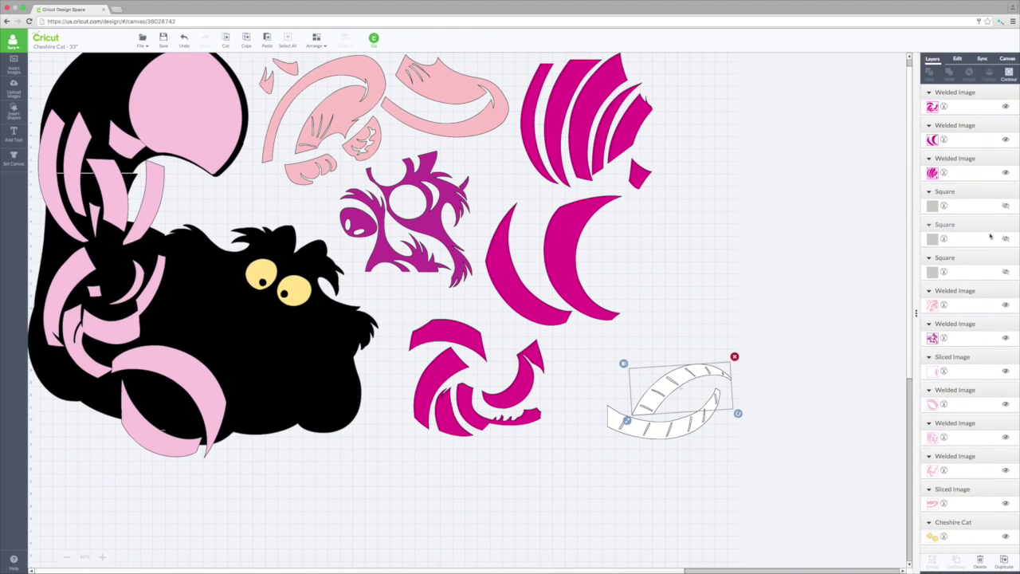
{"action": "left_click", "coordinate": [1006, 274]}
{"action": "left_click_drag", "start_coordinate": [779, 199], "coordinate": [672, 392]}
{"action": "scroll", "coordinate": [671, 392], "scroll_direction": "down", "scroll_amount": 2}
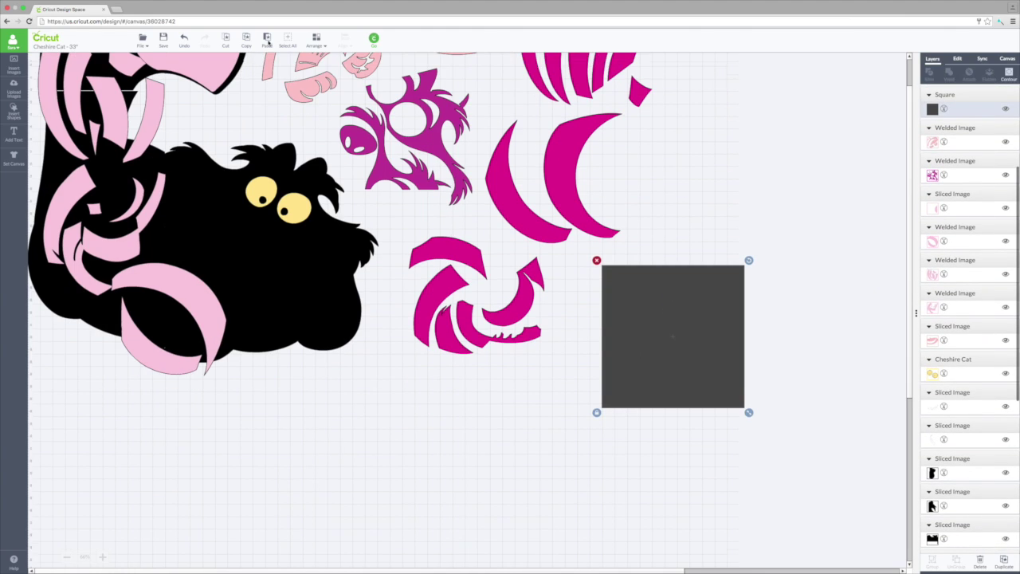
{"action": "left_click", "coordinate": [309, 41]}
{"action": "left_click", "coordinate": [780, 287]}
Shift the two teeth pieces up and closer together so they nest compactly inside the dark square
{"action": "left_click", "coordinate": [703, 364]}
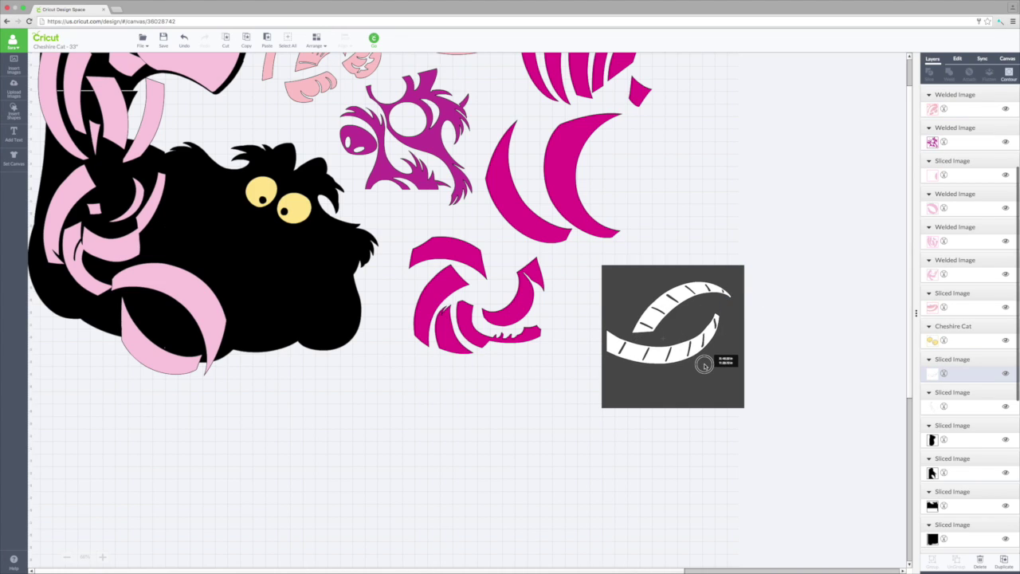
{"action": "left_click", "coordinate": [703, 319]}
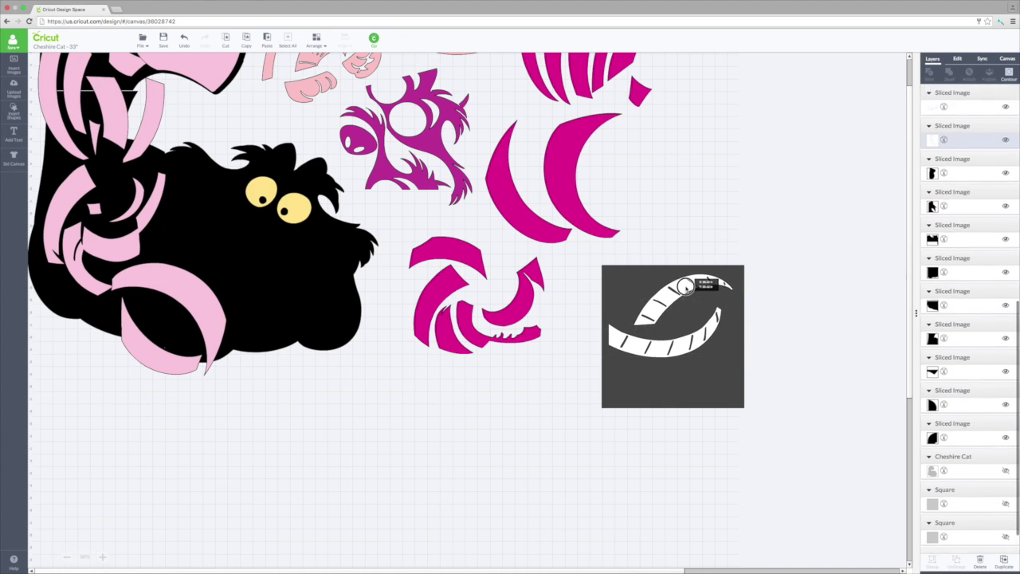
{"action": "left_click", "coordinate": [686, 288]}
{"action": "left_click", "coordinate": [730, 335]}
{"action": "left_click_drag", "start_coordinate": [706, 331], "coordinate": [712, 315]}
{"action": "left_click", "coordinate": [788, 318]}
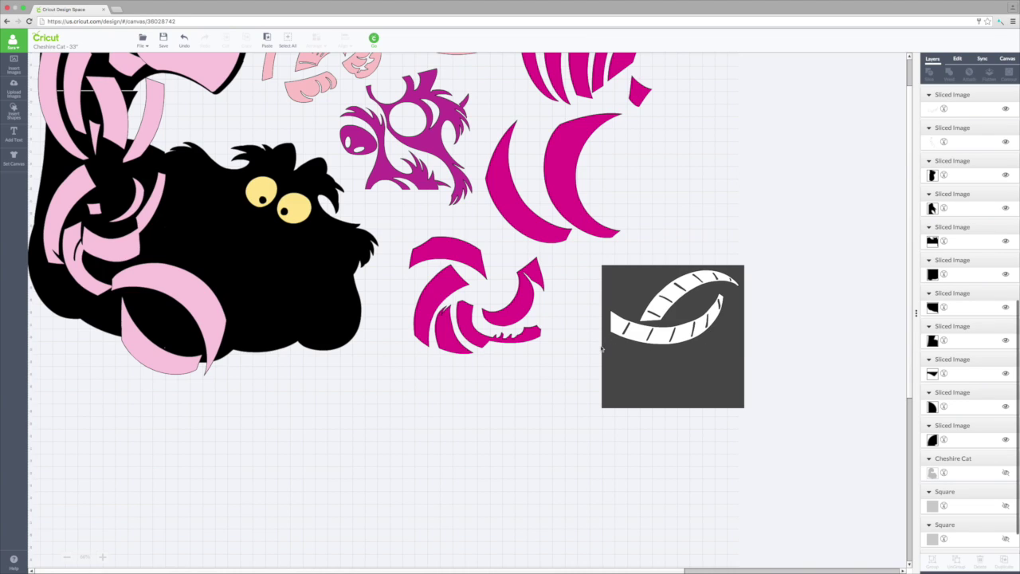
Nudge the yellow eyes slightly up and left on the cat's face, and delete the dark square behind the teeth
{"action": "mouse_move", "coordinate": [291, 206]}
{"action": "left_mouse_down"}
{"action": "mouse_move", "coordinate": [699, 371]}
{"action": "mouse_move", "coordinate": [719, 390]}
{"action": "mouse_move", "coordinate": [250, 197]}
{"action": "mouse_move", "coordinate": [285, 199]}
{"action": "left_mouse_up"}
{"action": "left_click", "coordinate": [621, 283]}
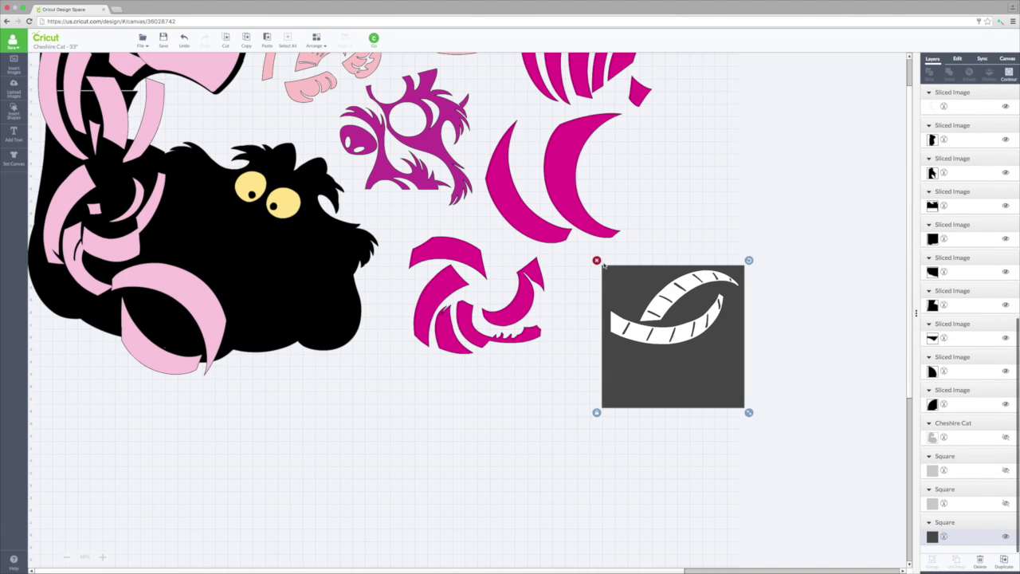
{"action": "left_click", "coordinate": [597, 261]}
Group the two nested white teeth pieces and weld them into one image
{"action": "left_click", "coordinate": [673, 293]}
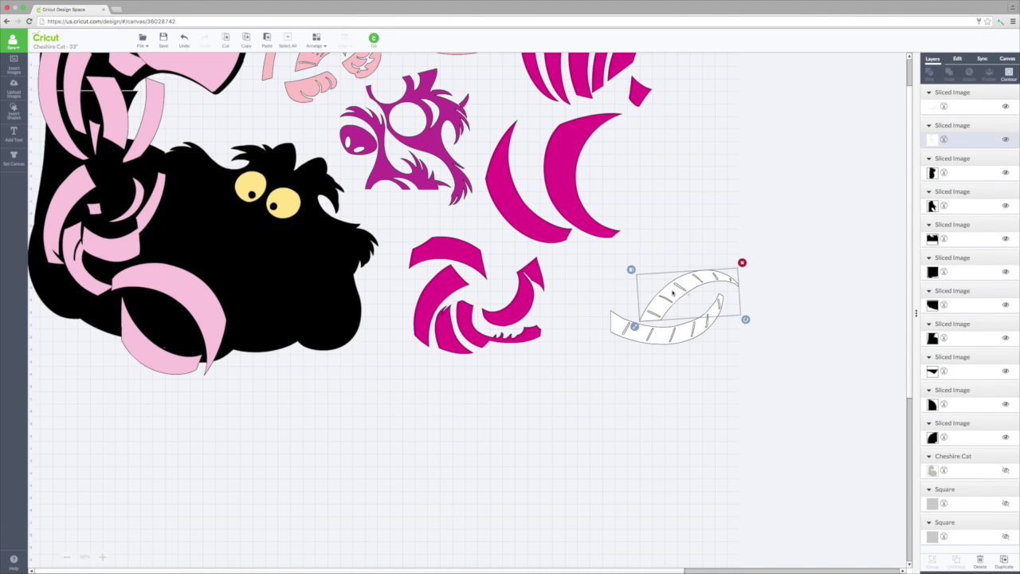
{"action": "left_click", "coordinate": [619, 326], "text": "shift"}
{"action": "right_click", "coordinate": [619, 326]}
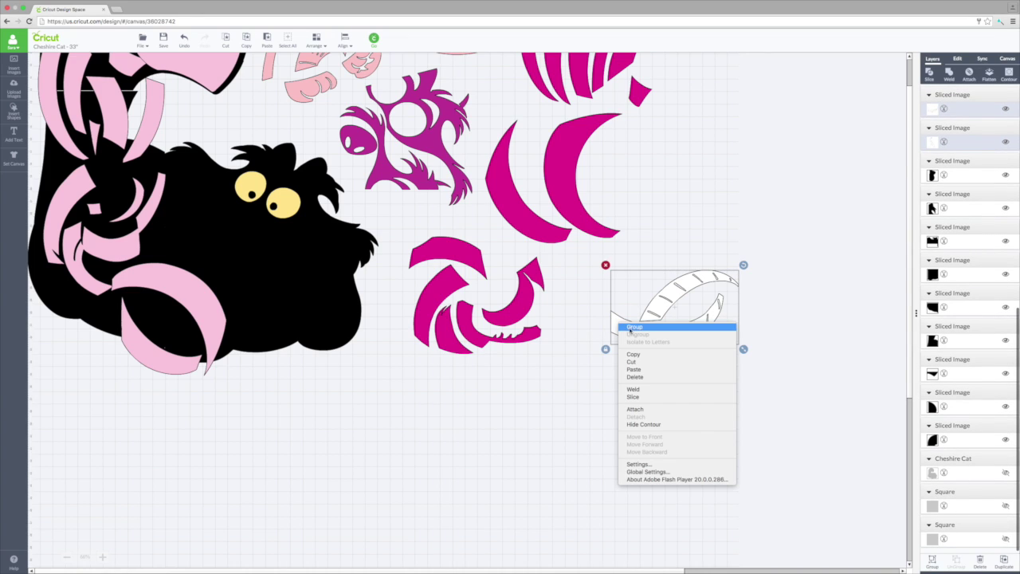
{"action": "left_click", "coordinate": [662, 304]}
{"action": "key", "text": "ctrl+g"}
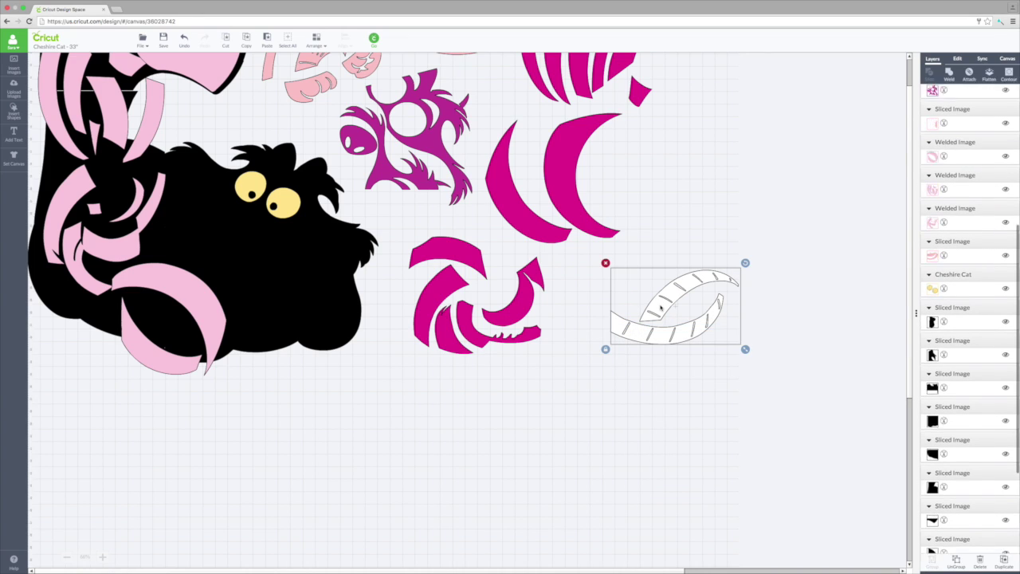
{"action": "left_click", "coordinate": [949, 74]}
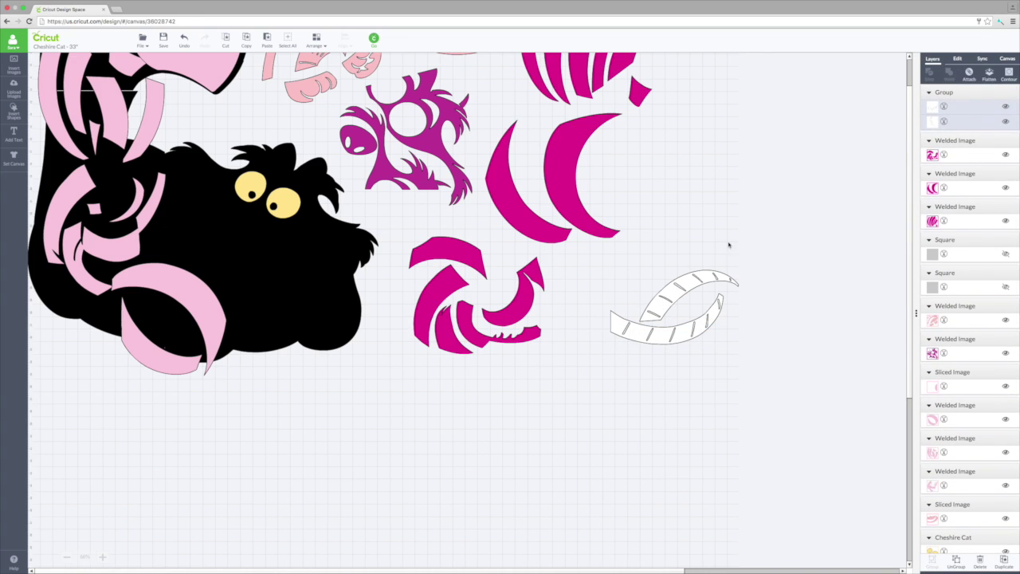